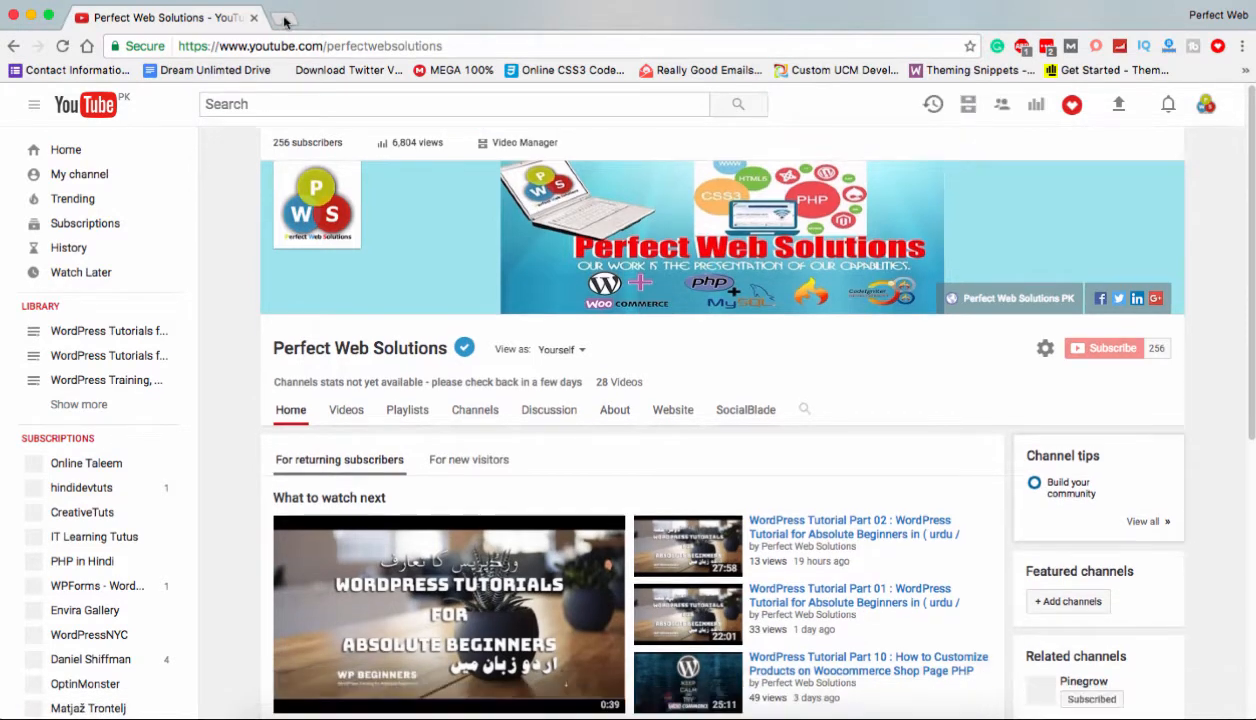
Load localhost/wpbegin/wp-admin/ in a new browser tab.
click(284, 18)
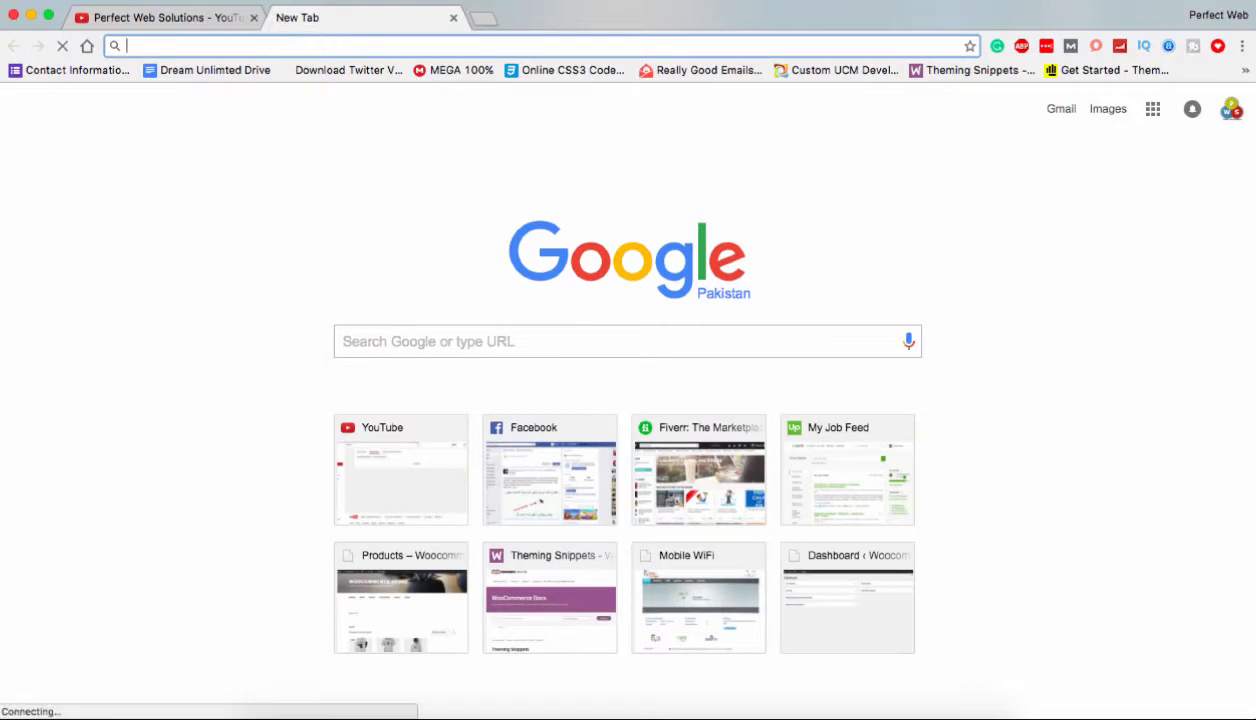
text(localhost/wp)
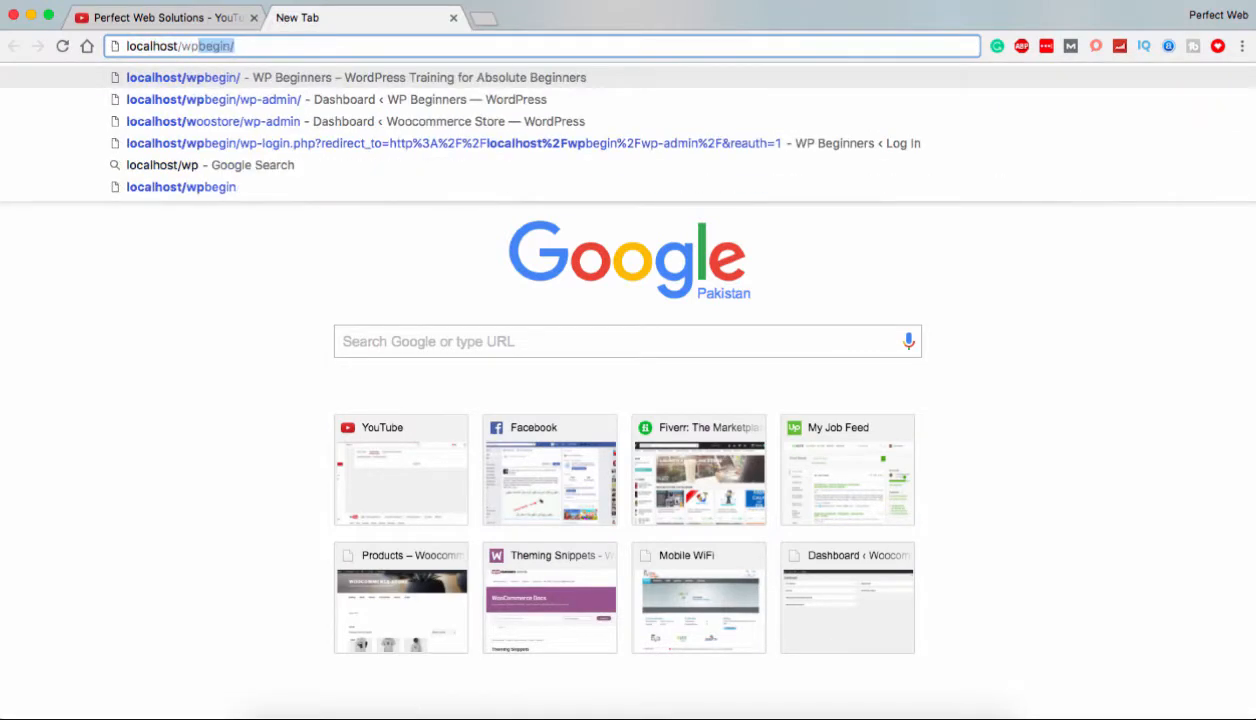
text(begin/)
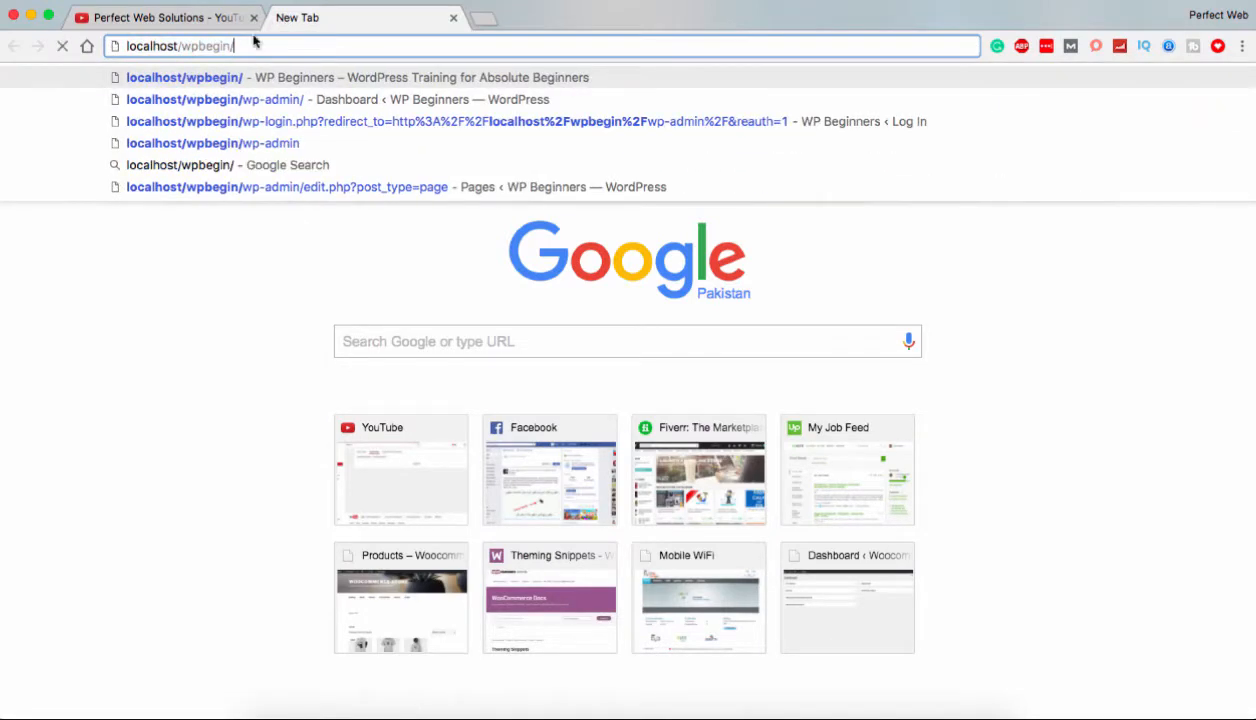
text(wp-)
key(Return)
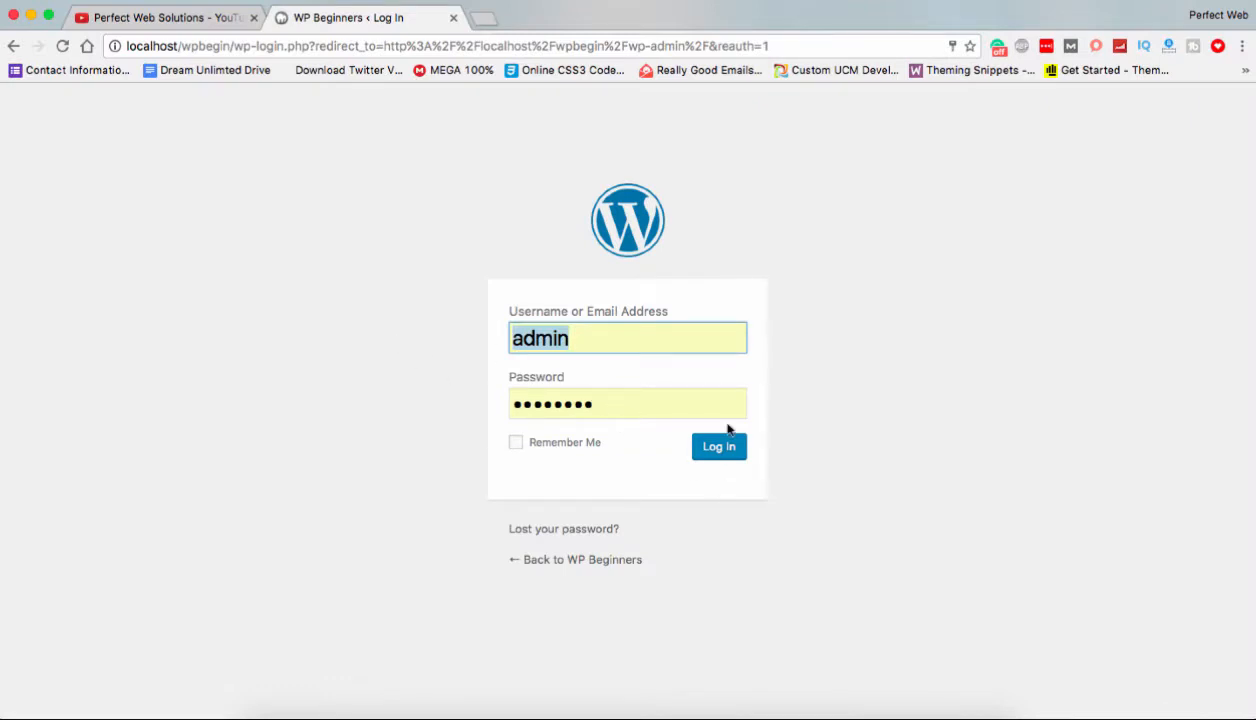
Log in to the WP Beginners site with the prefilled admin credentials.
click(603, 400)
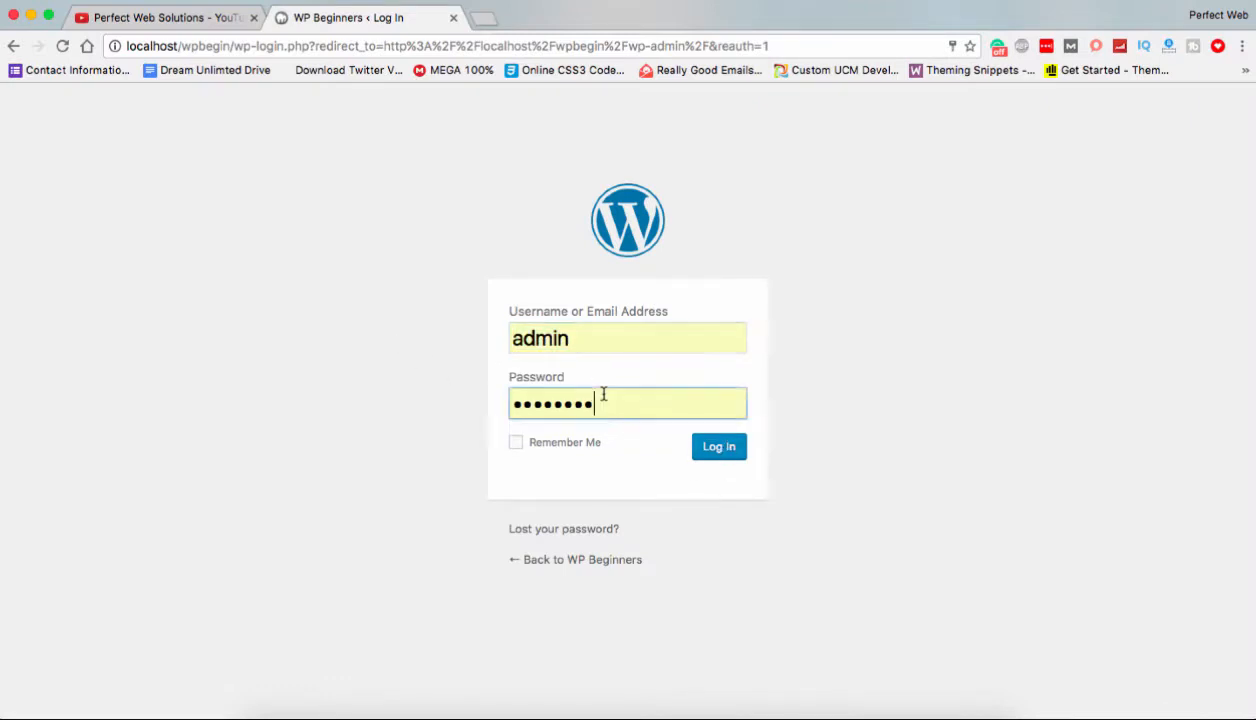
click(295, 424)
click(720, 450)
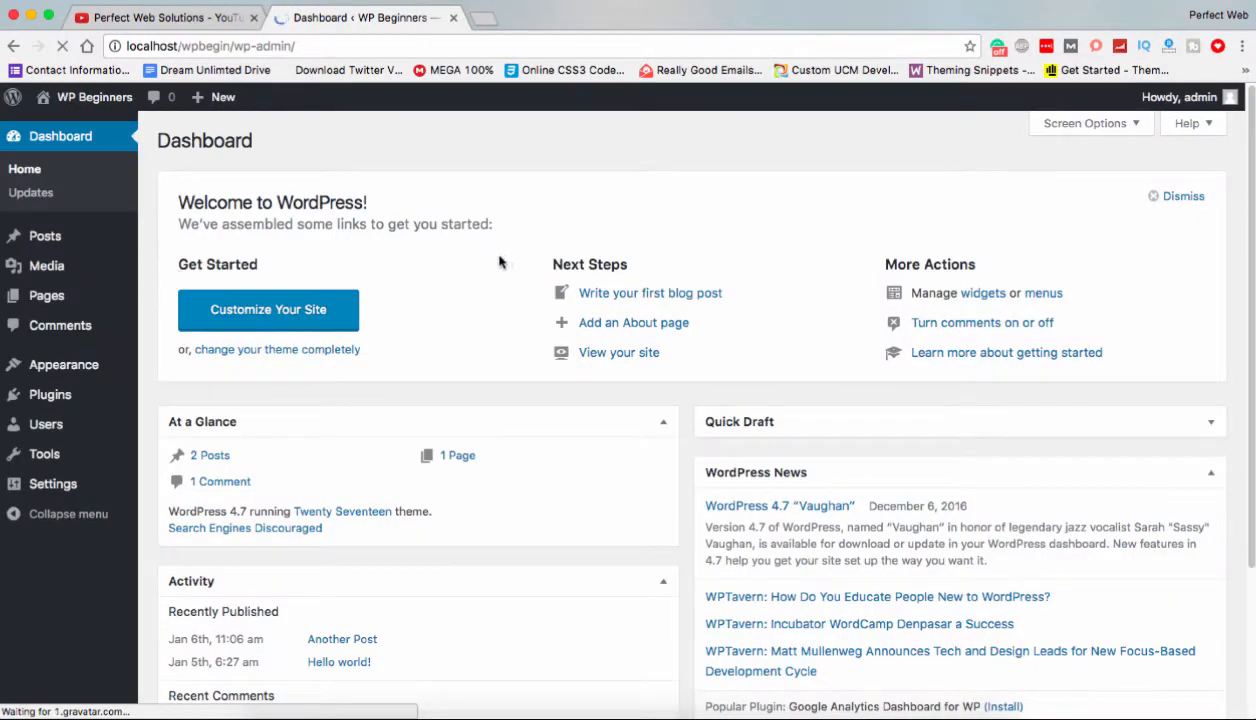
Open the Posts list and the Pages list in turn and highlight the file part of each one's URL.
mouse_move(90, 99)
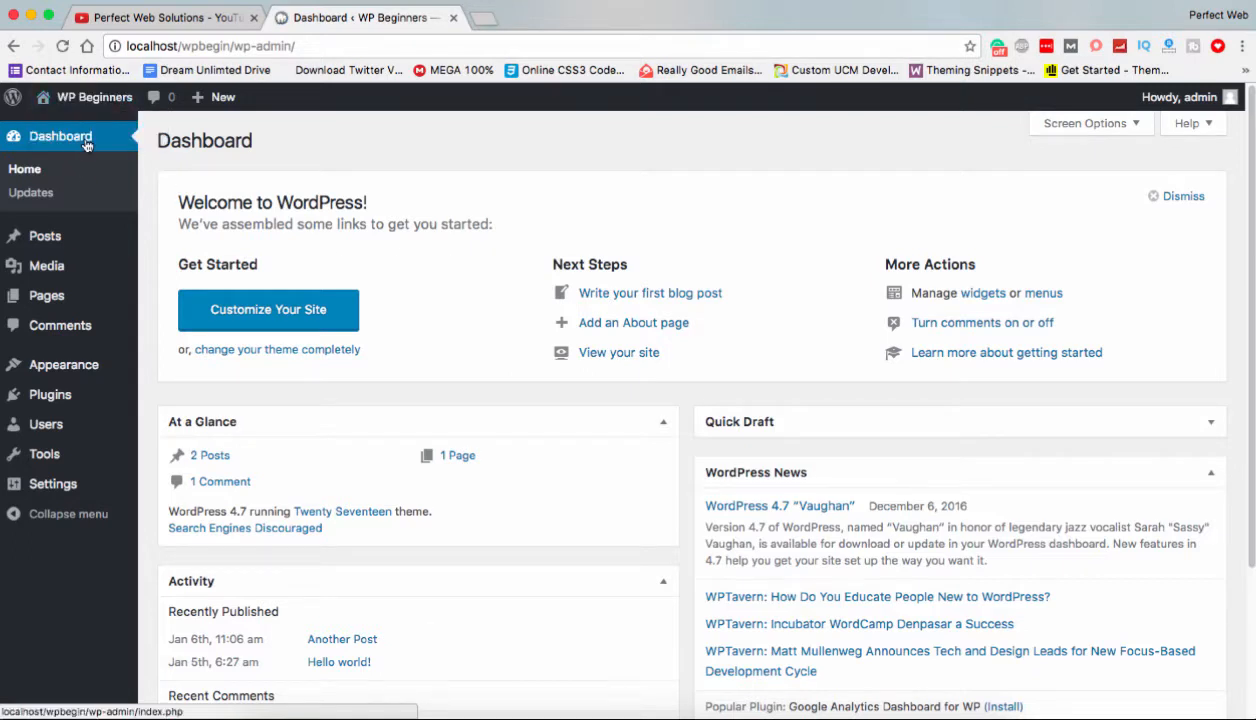
mouse_move(60, 243)
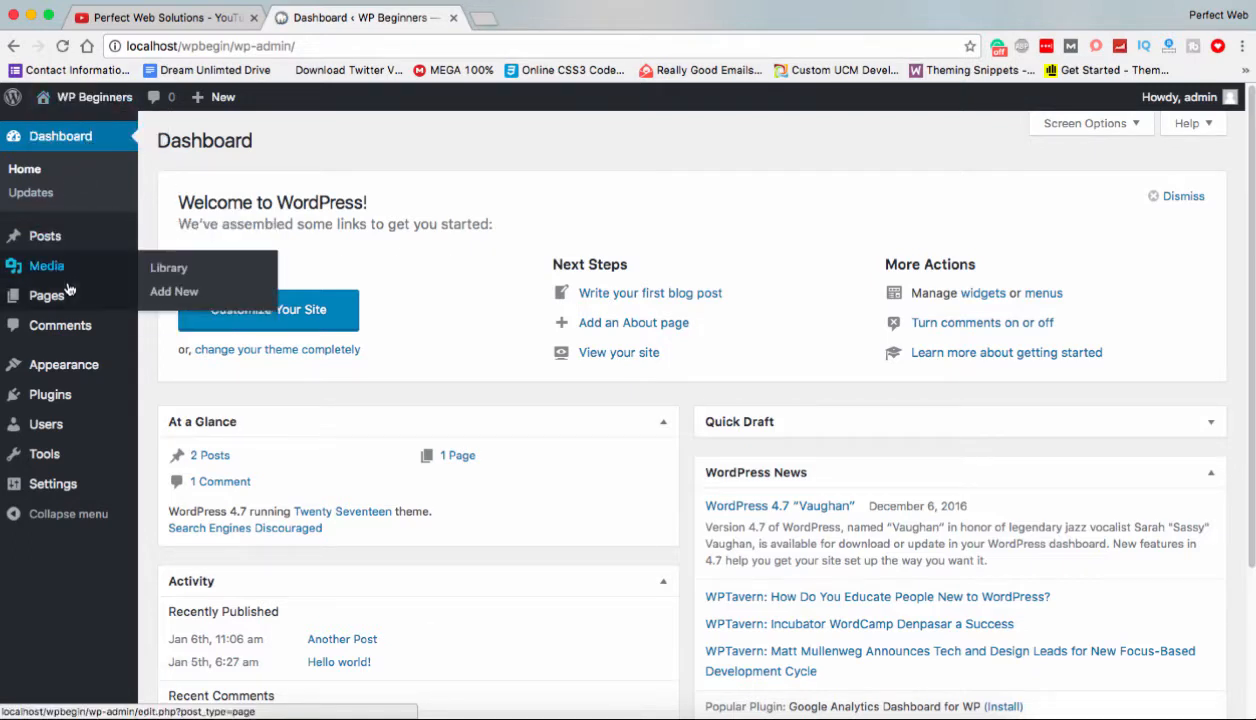
mouse_move(67, 304)
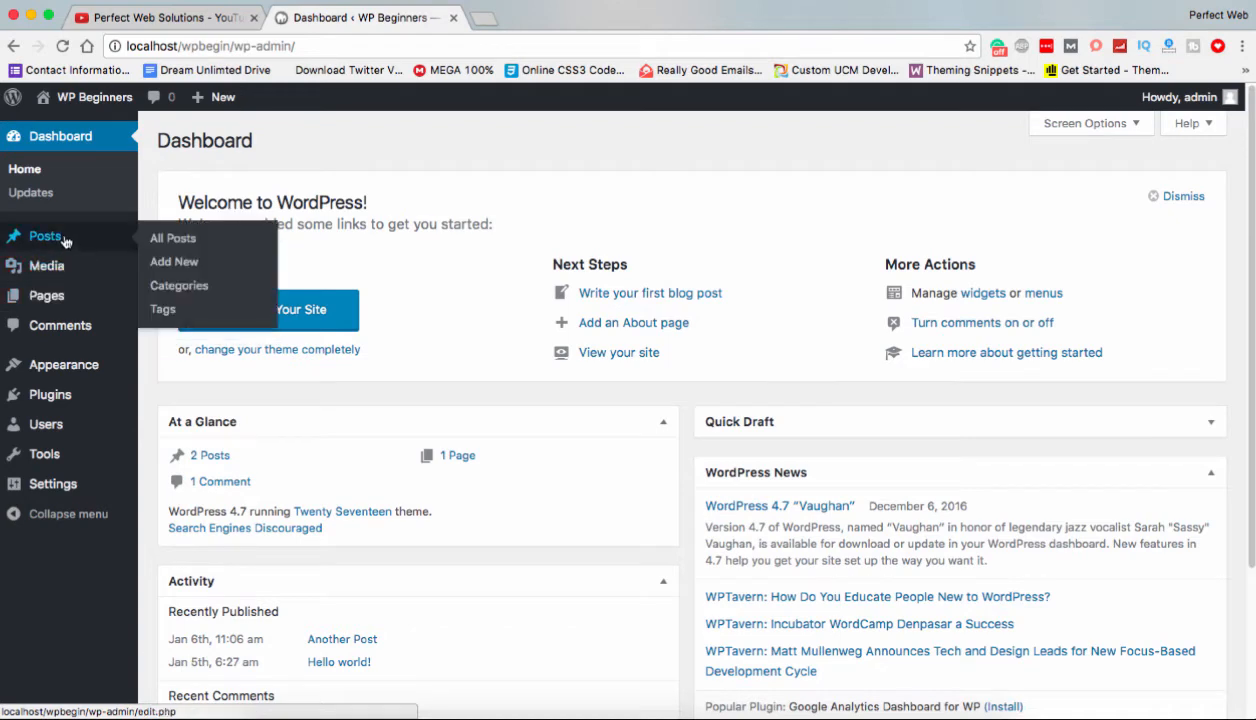
mouse_move(61, 278)
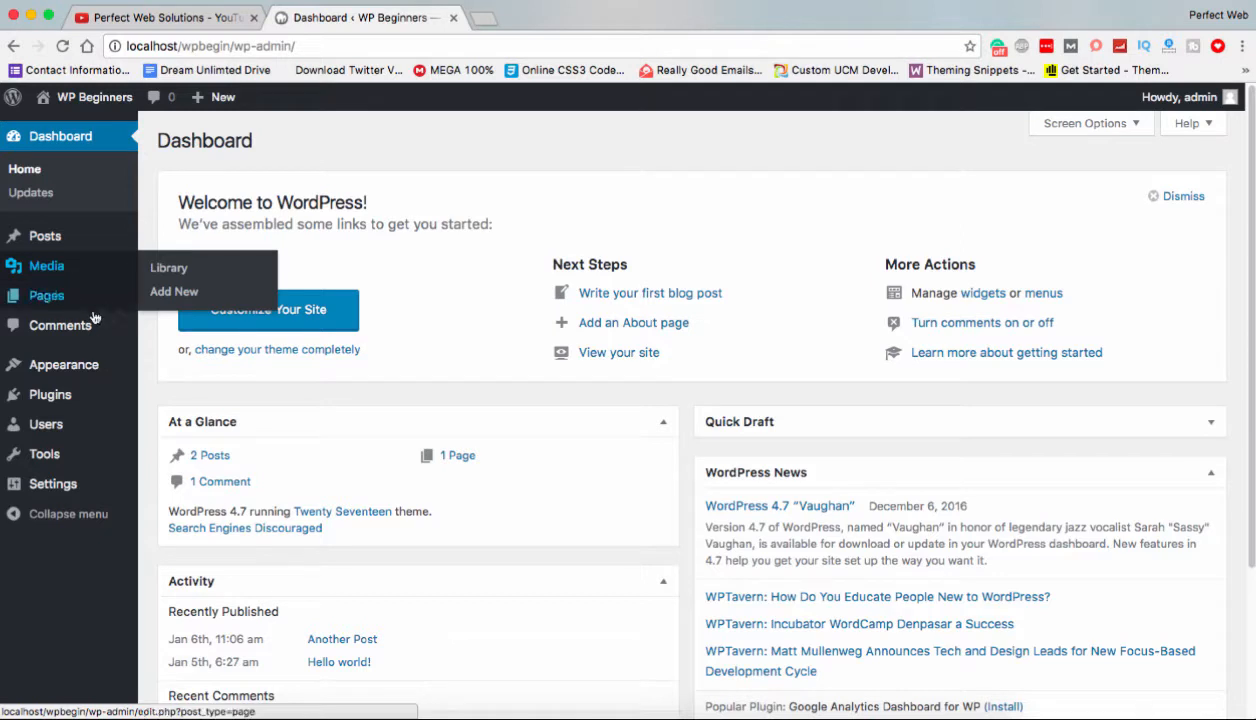
mouse_move(94, 370)
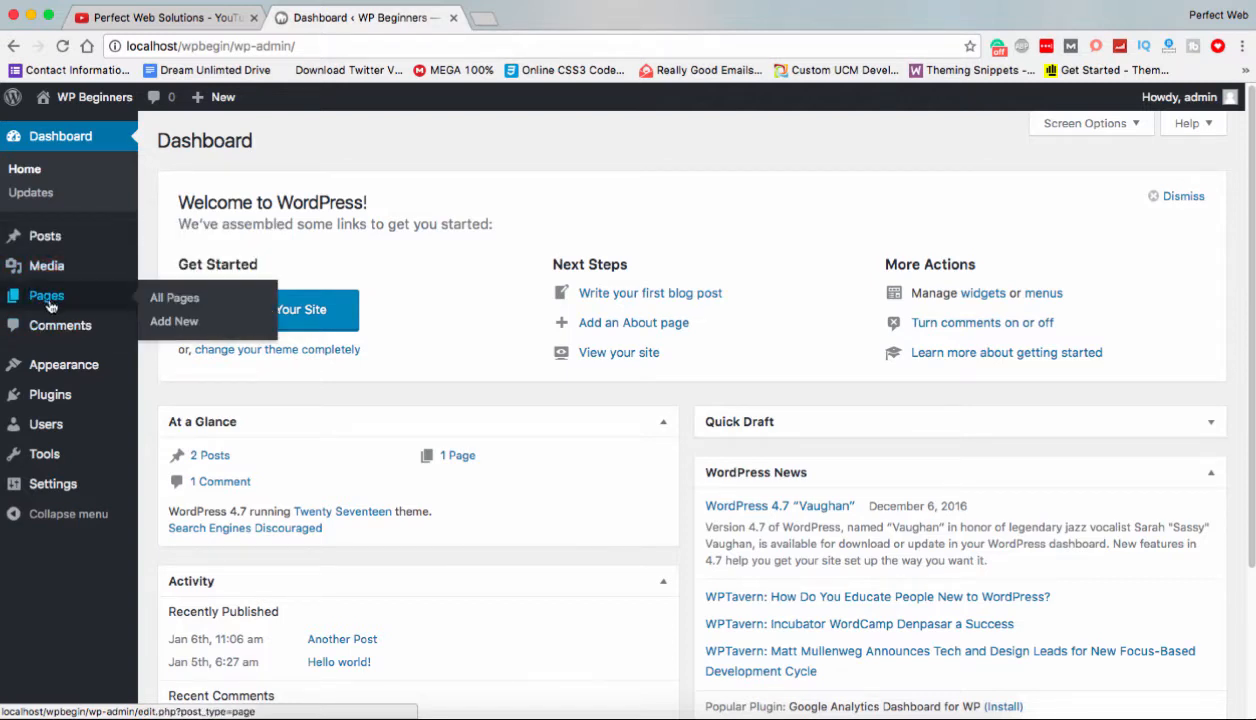
click(18, 238)
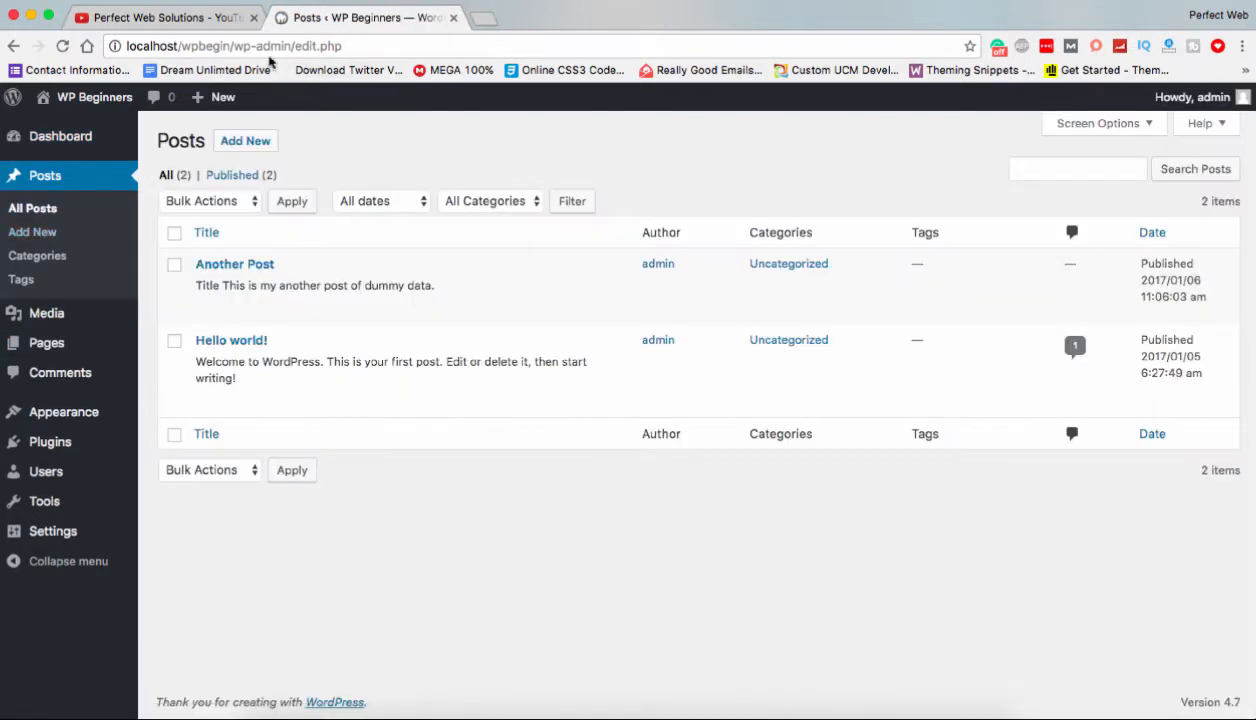
drag(296, 45, 352, 45)
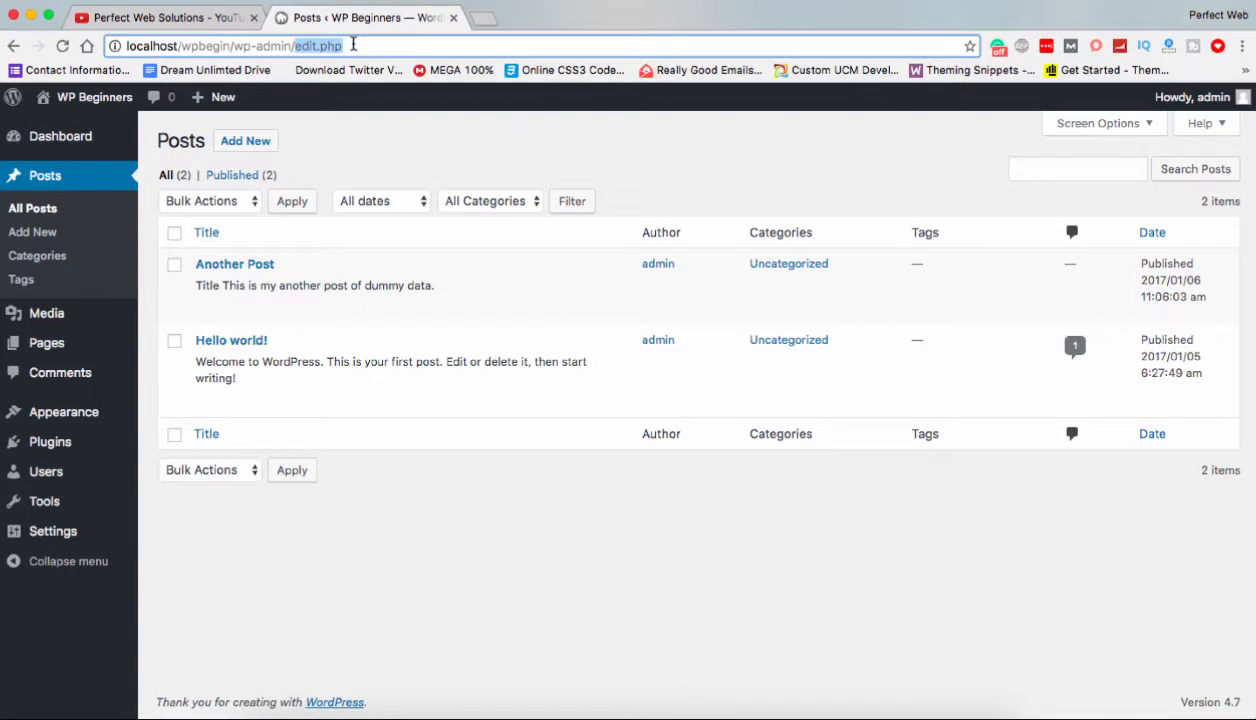
click(50, 343)
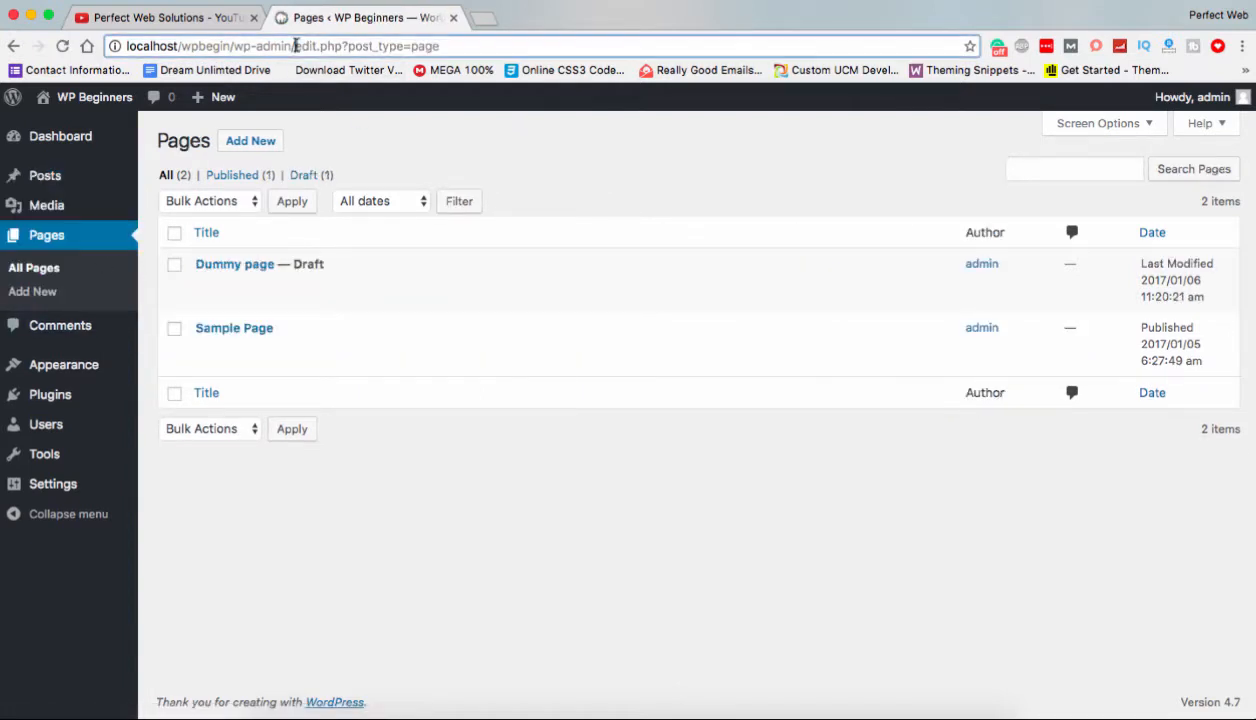
drag(295, 46, 454, 46)
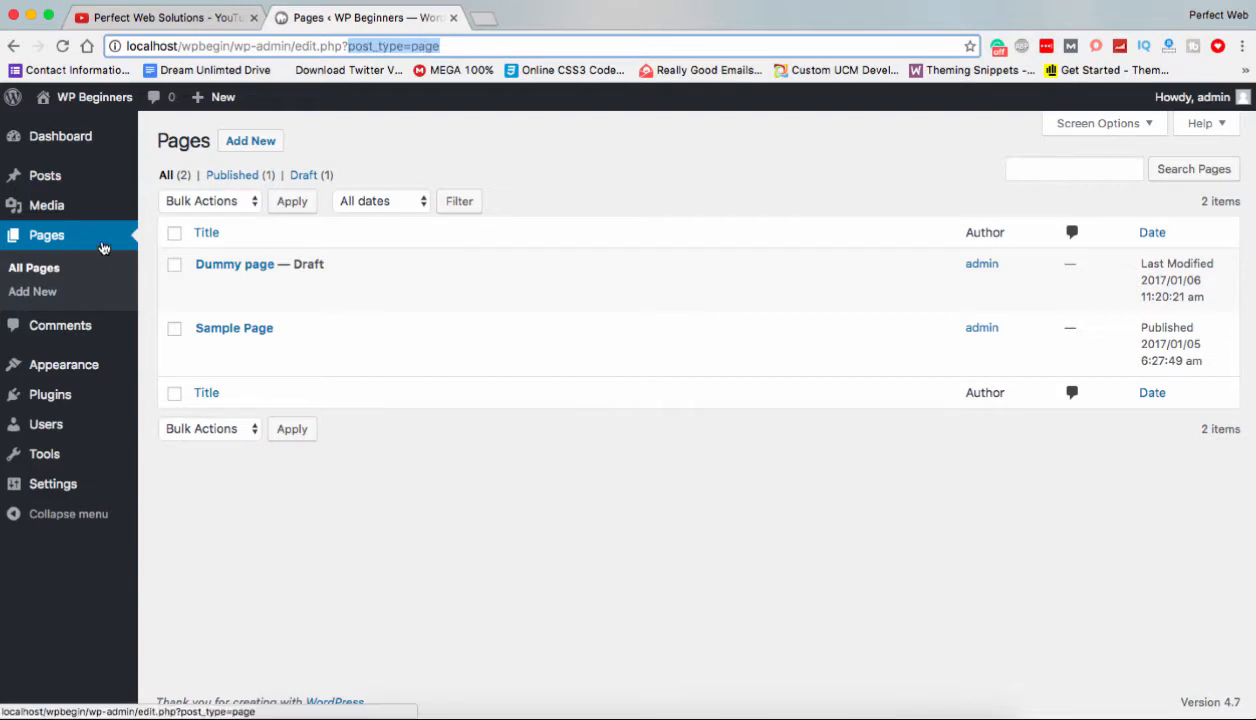
Open the Comments screen and the Media Library in turn and highlight the file name in each one's URL.
click(106, 325)
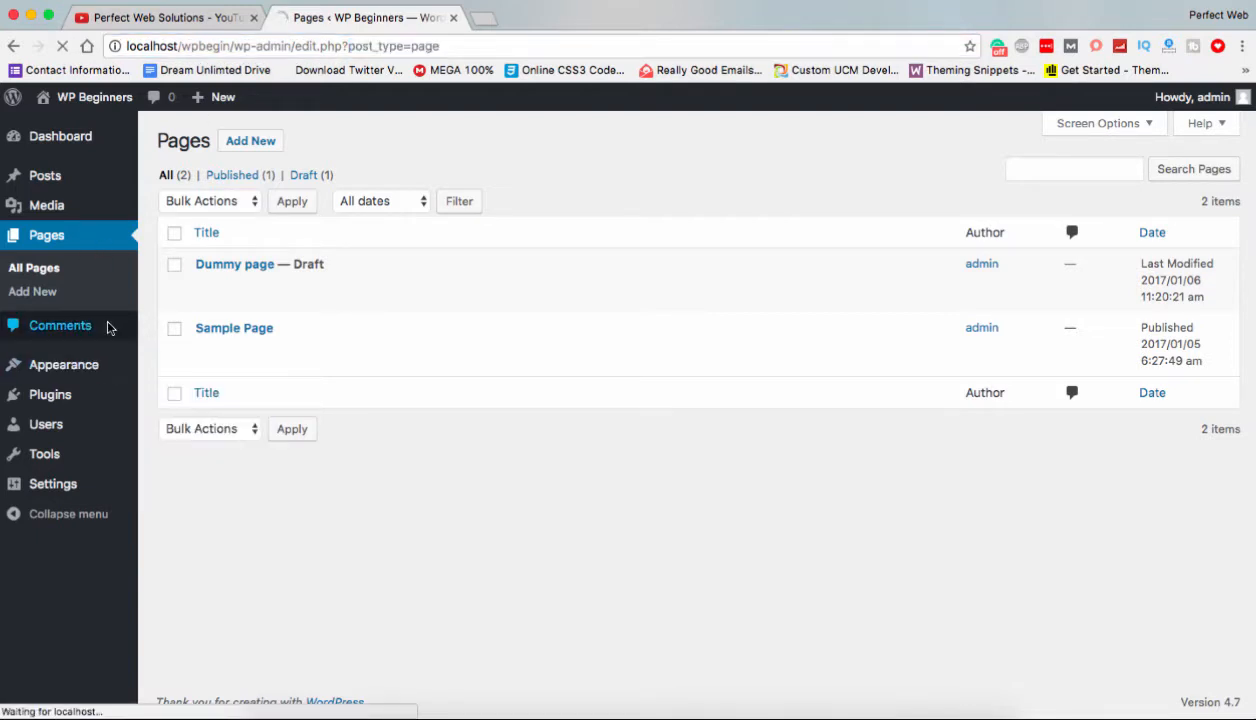
drag(294, 46, 365, 63)
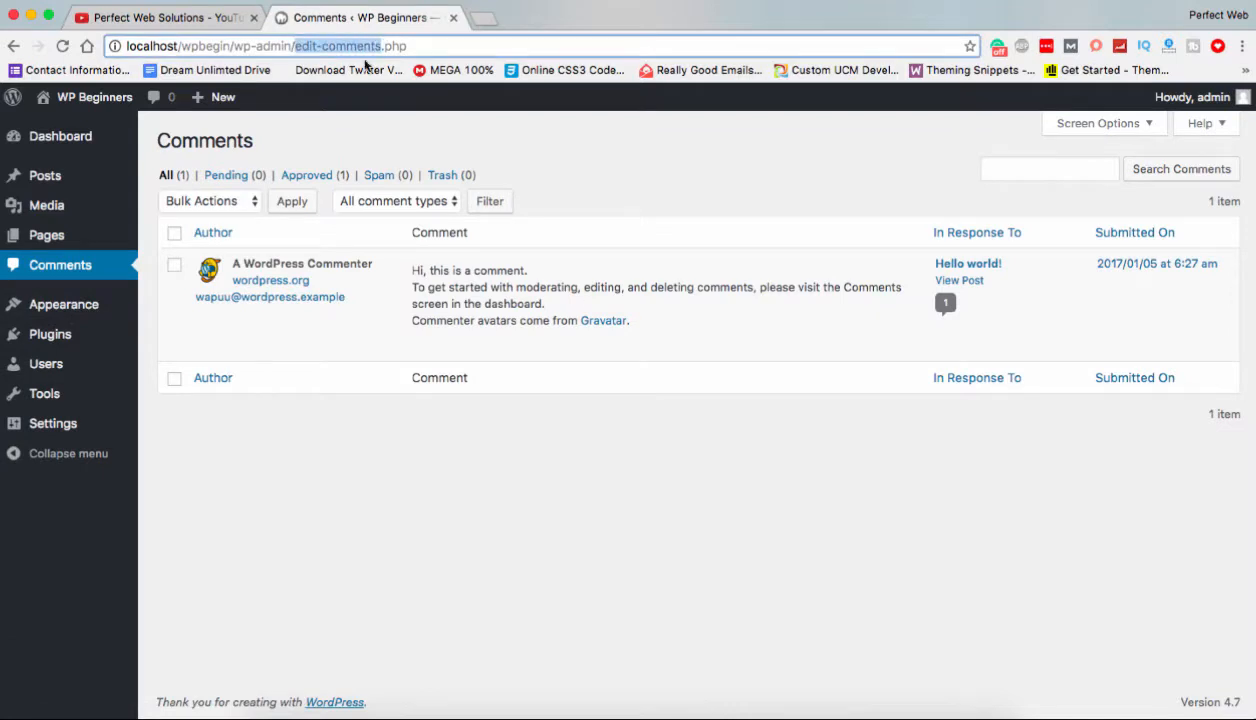
click(68, 208)
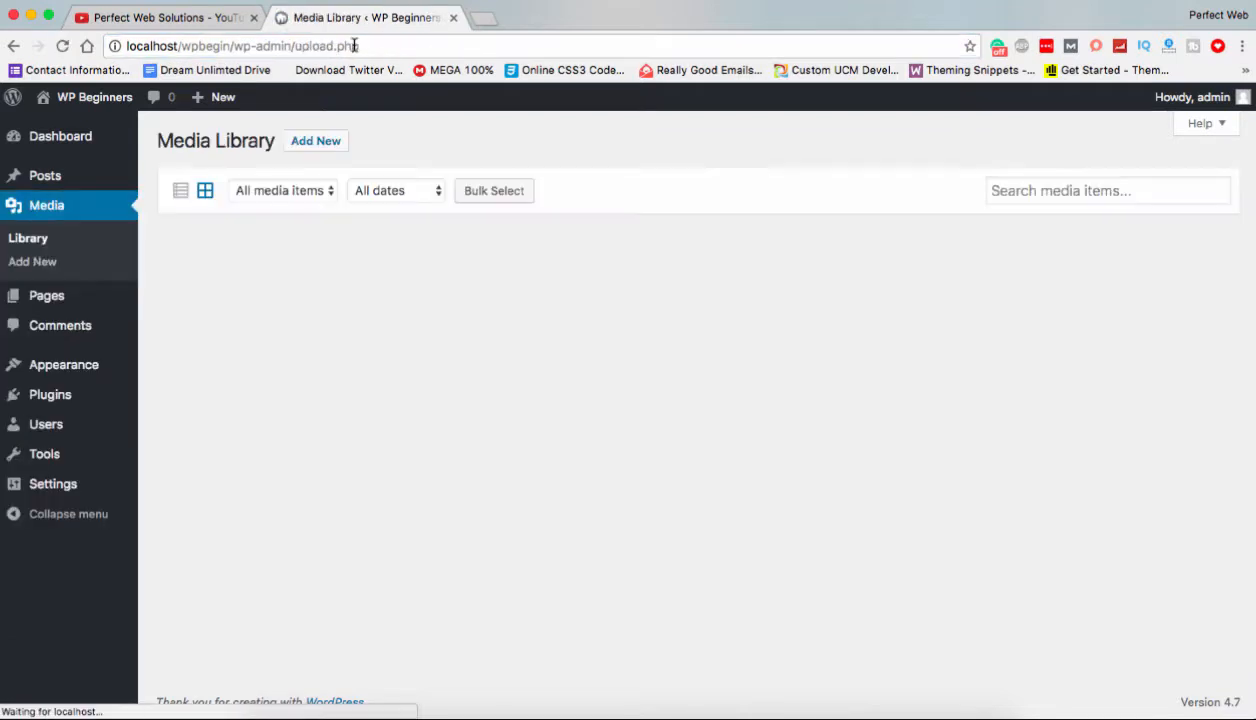
drag(295, 46, 386, 46)
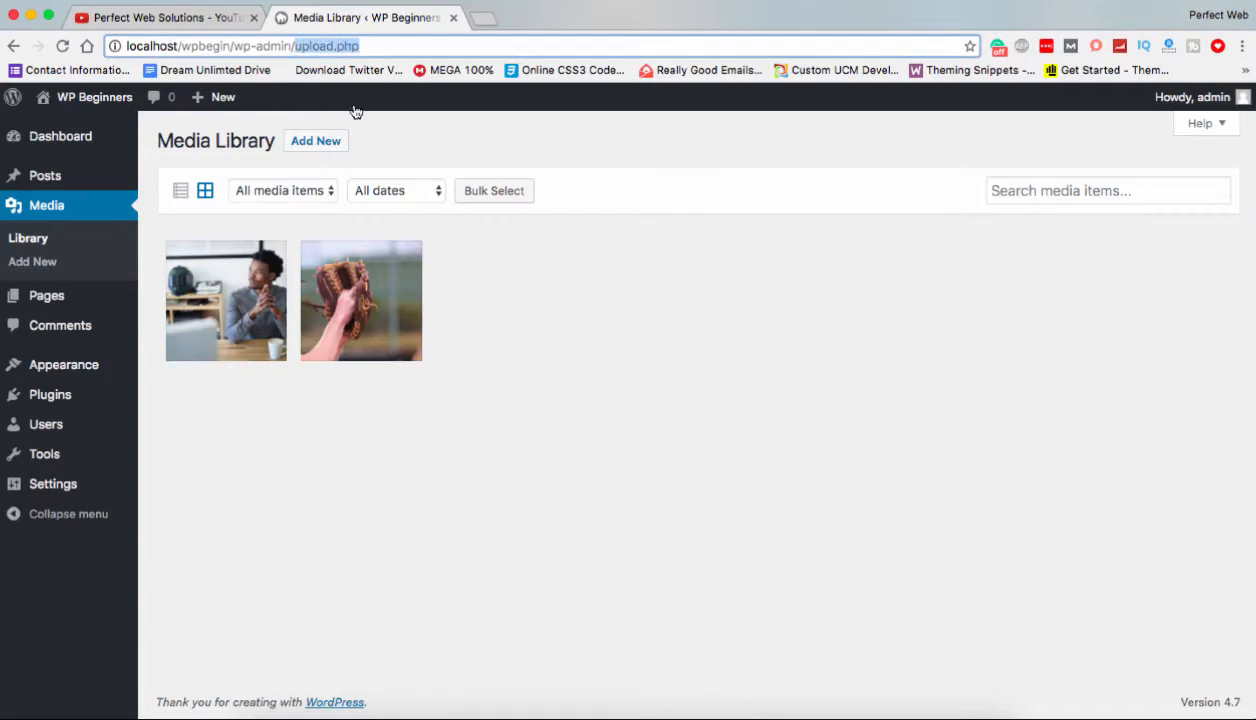
Review the Posts list again, and switch from it to the All Pages list.
mouse_move(52, 176)
mouse_move(40, 302)
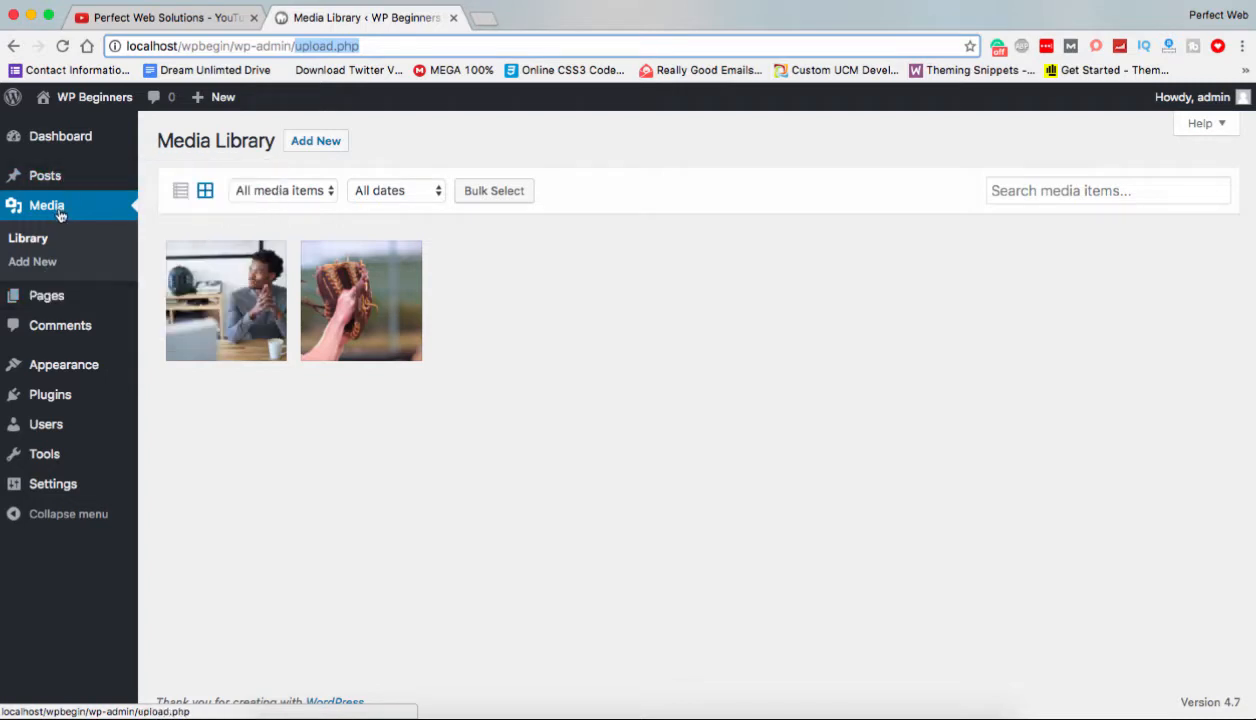
click(64, 176)
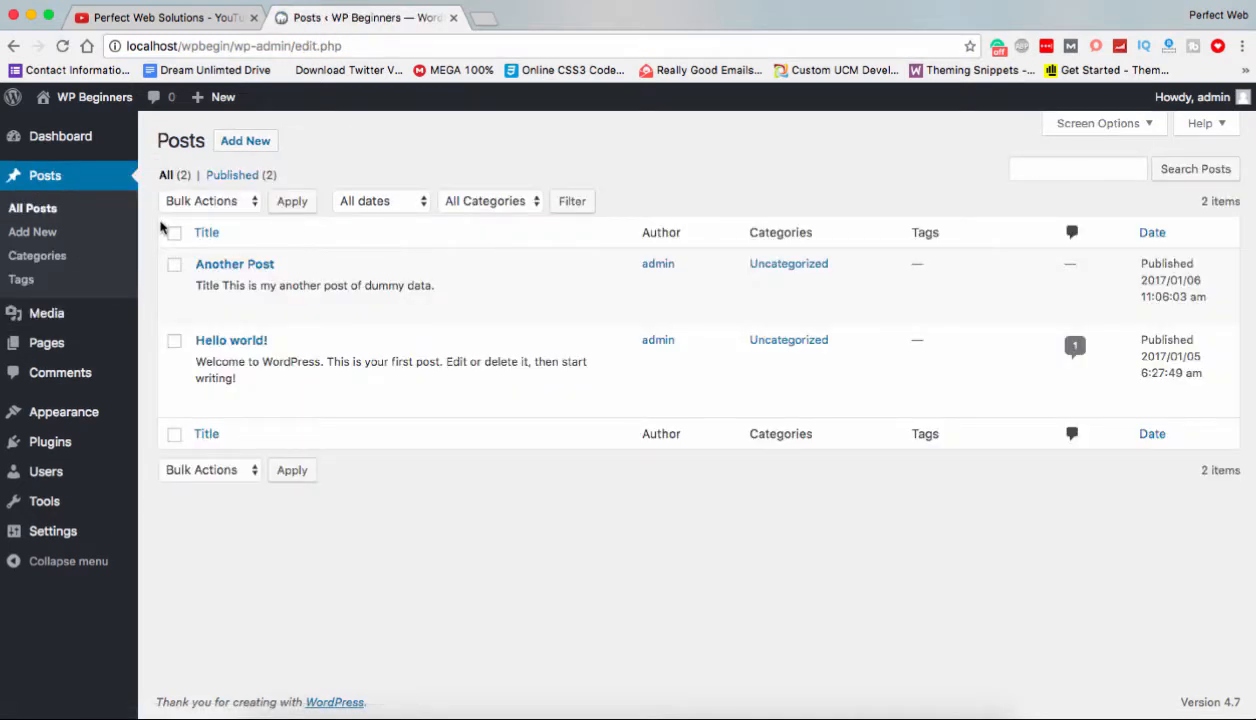
mouse_move(62, 353)
click(178, 342)
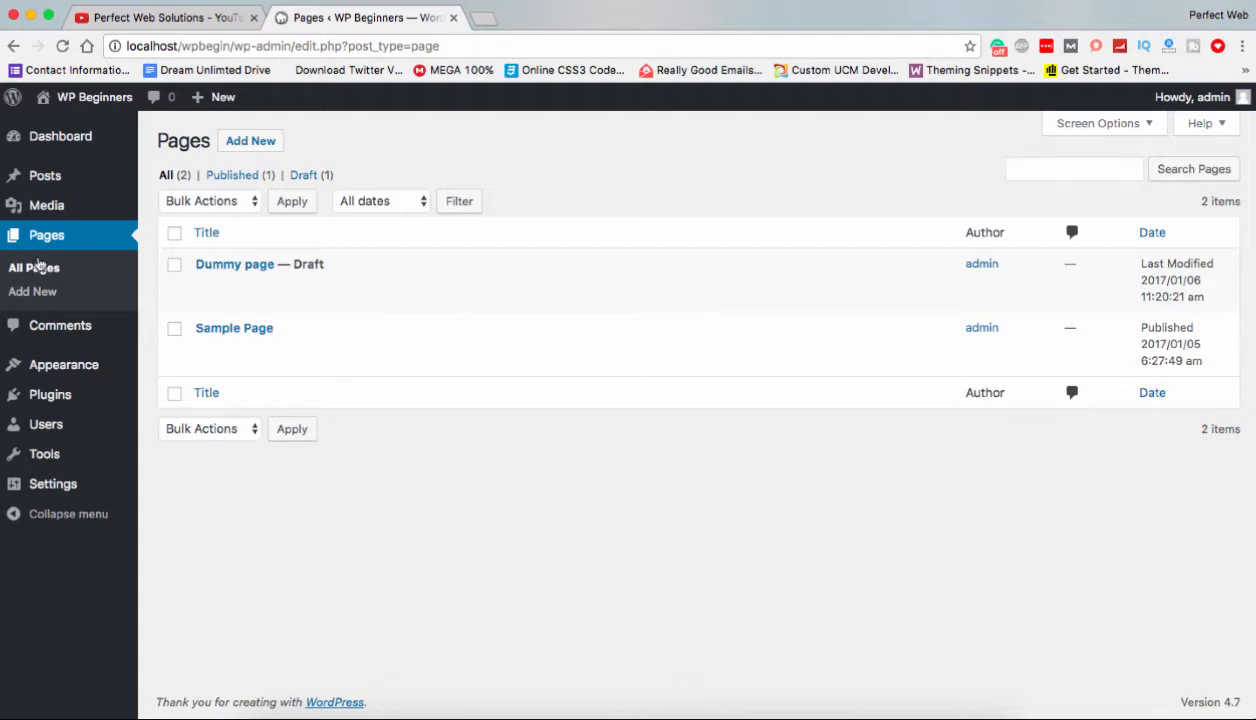
Open the live WP Beginners site in a new tab and look through the posts and sidebar on its front page.
mouse_move(67, 177)
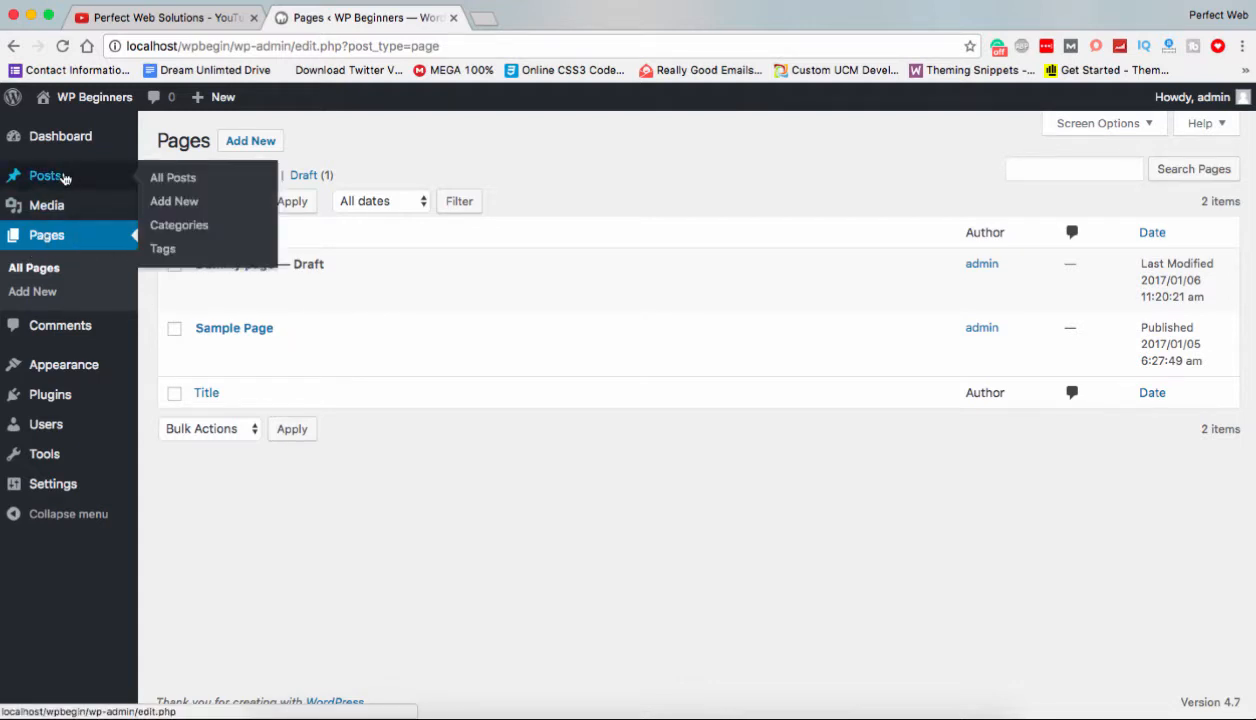
mouse_move(100, 100)
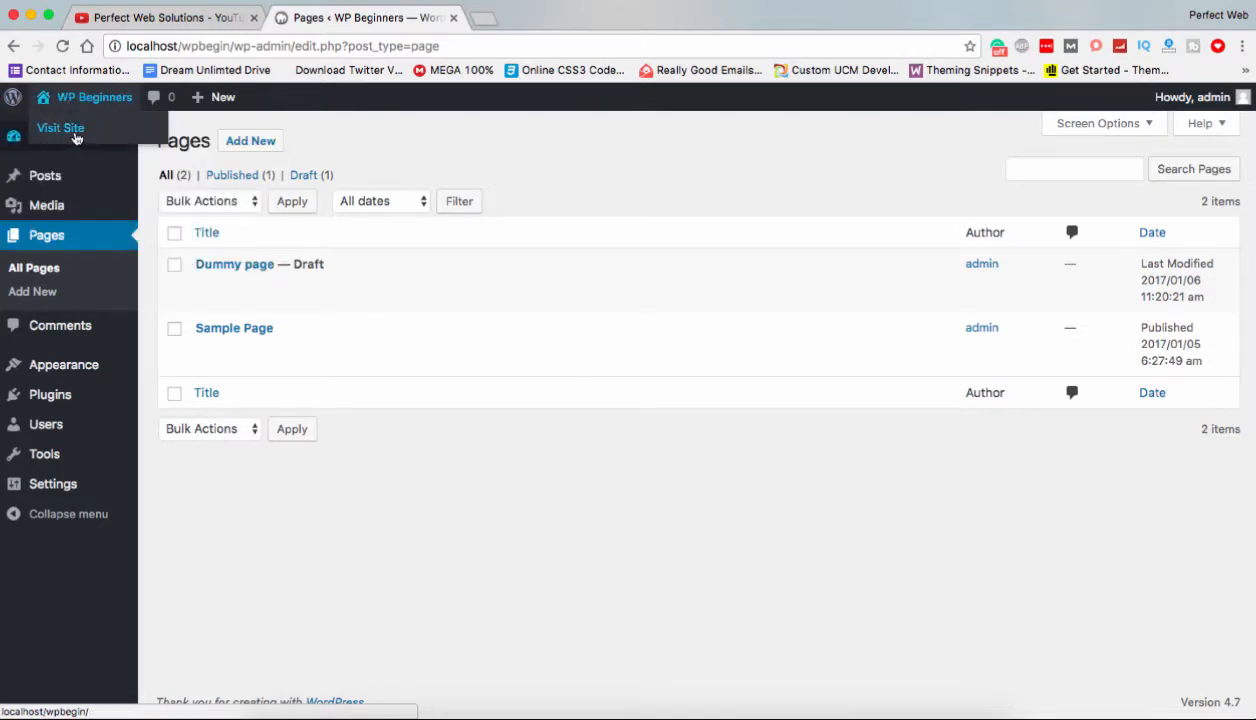
right_click(92, 128)
click(92, 140)
click(492, 17)
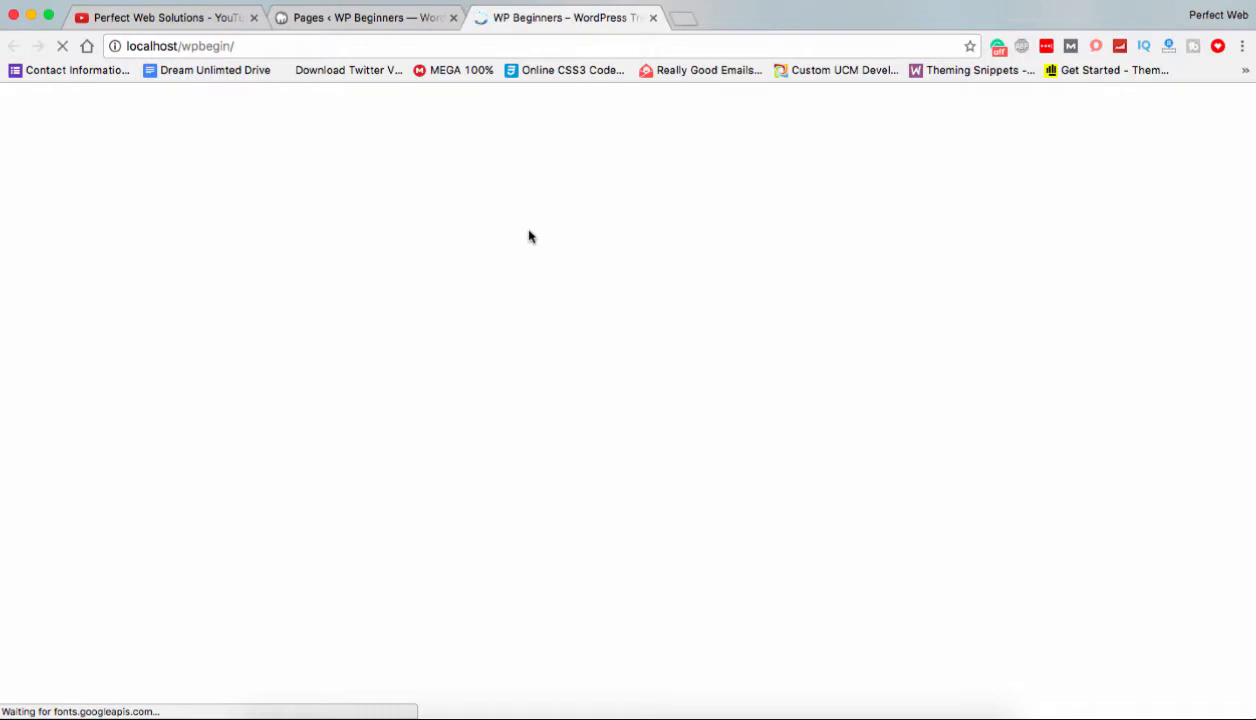
scroll(529, 292, down, 10)
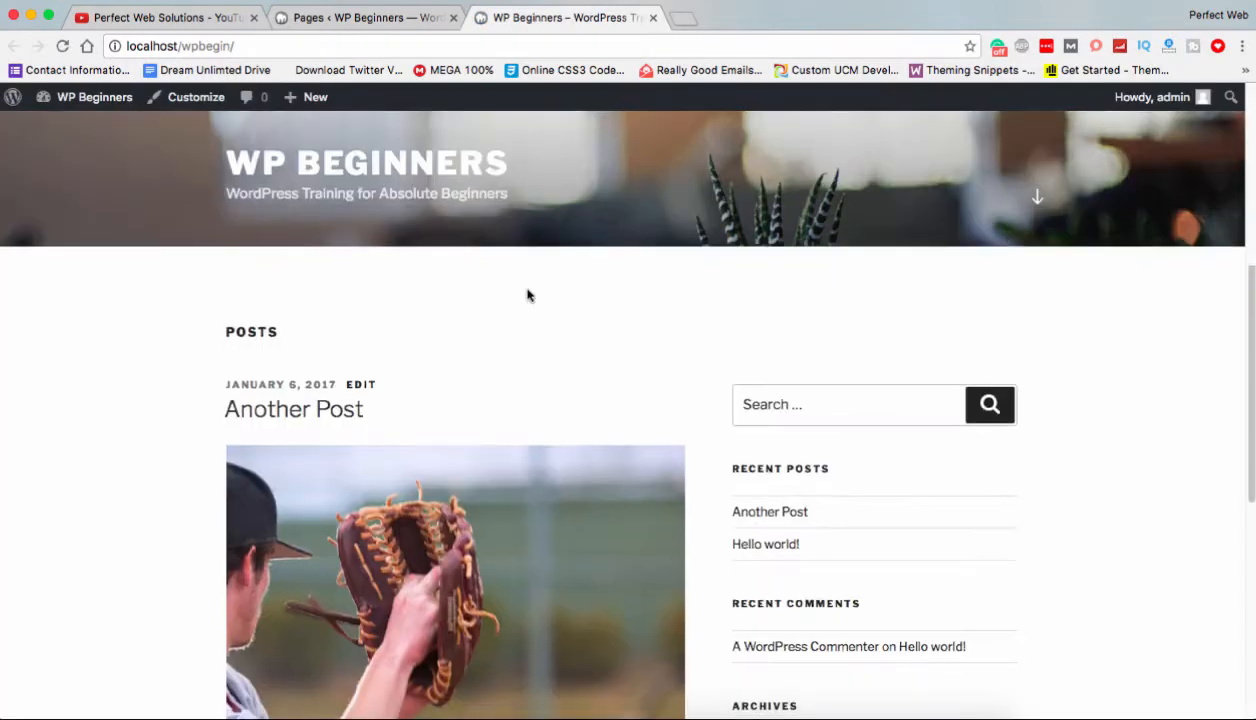
scroll(199, 252, down, 5)
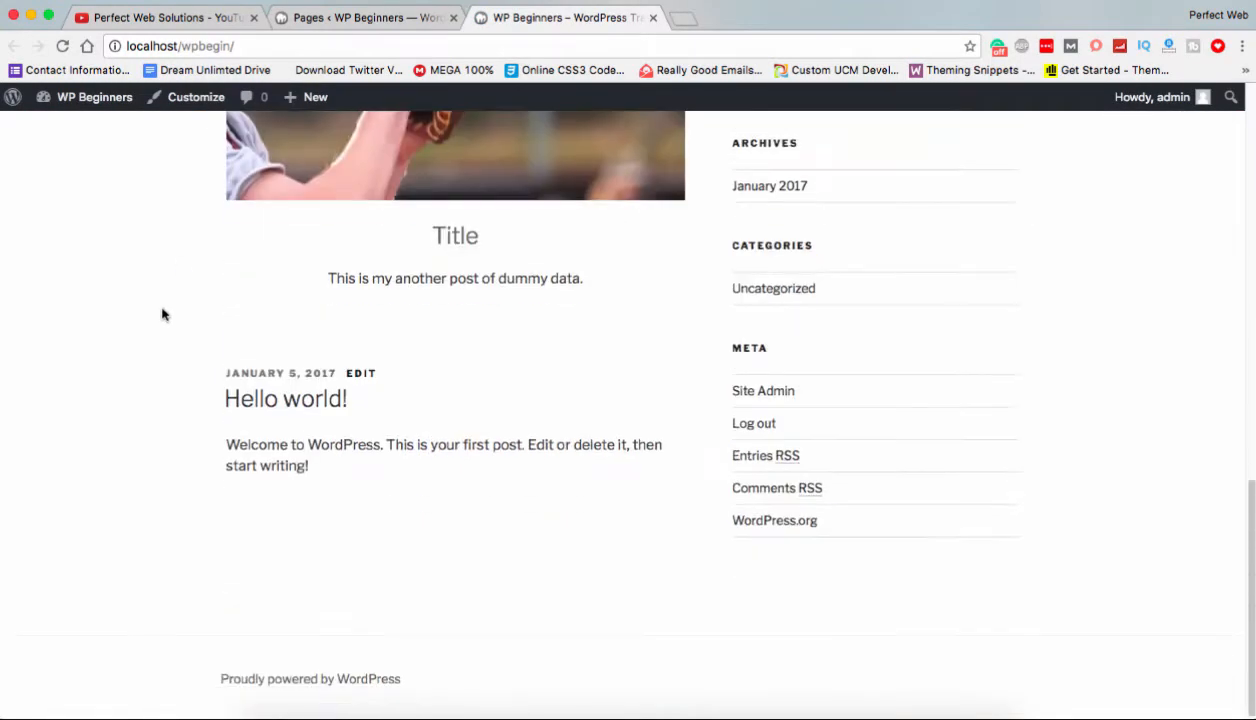
scroll(163, 314, up, 15)
Return to the WordPress admin tab and open the All Posts list.
click(362, 17)
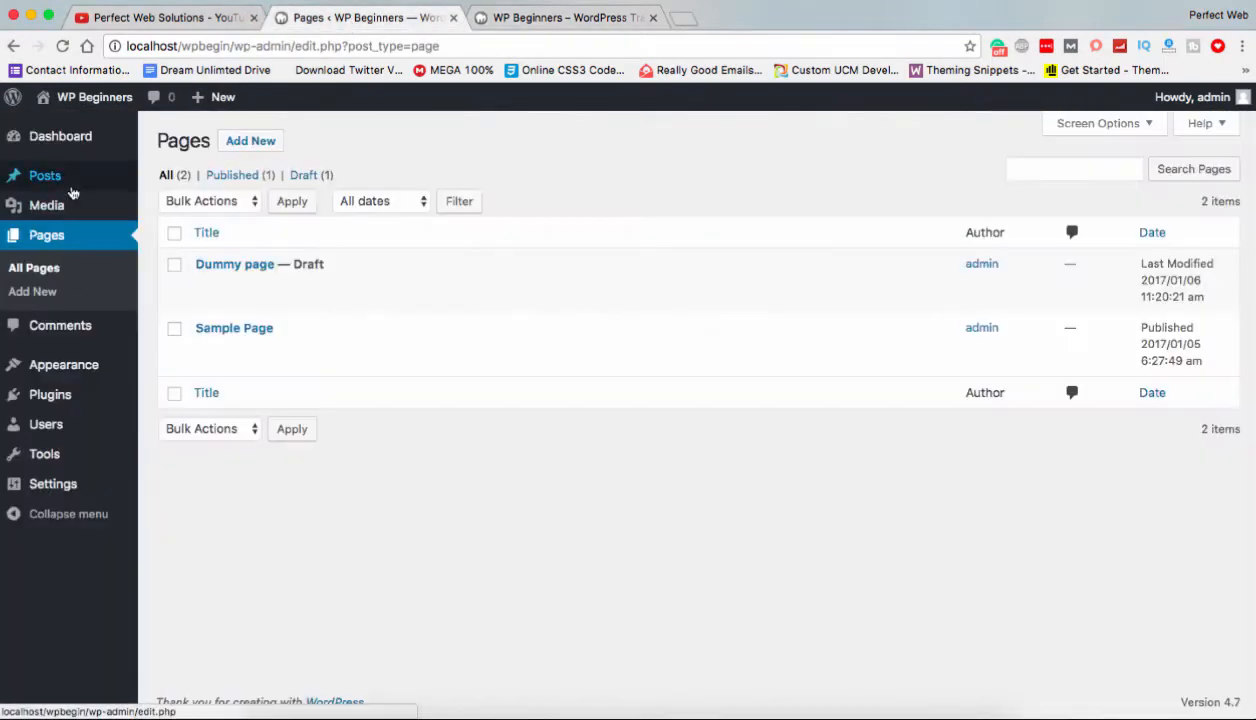
mouse_move(70, 180)
click(204, 188)
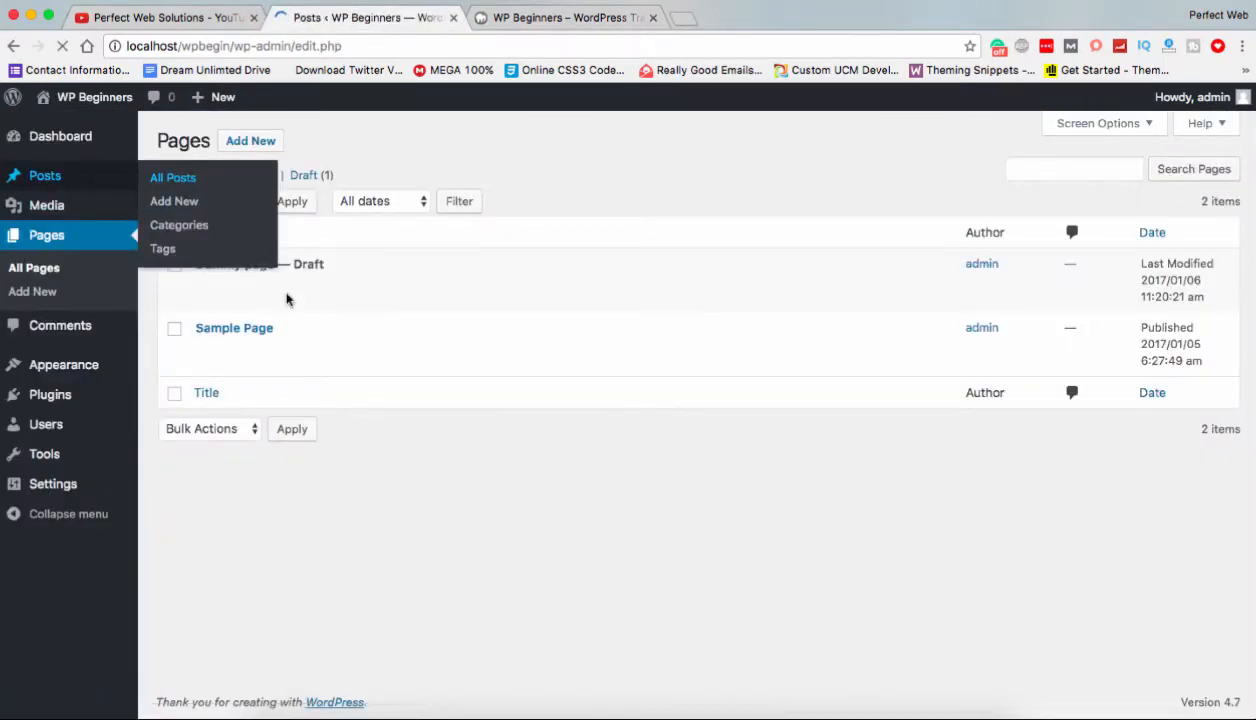
Compare the posts shown on the live front page with the entries in the admin Posts list.
click(560, 17)
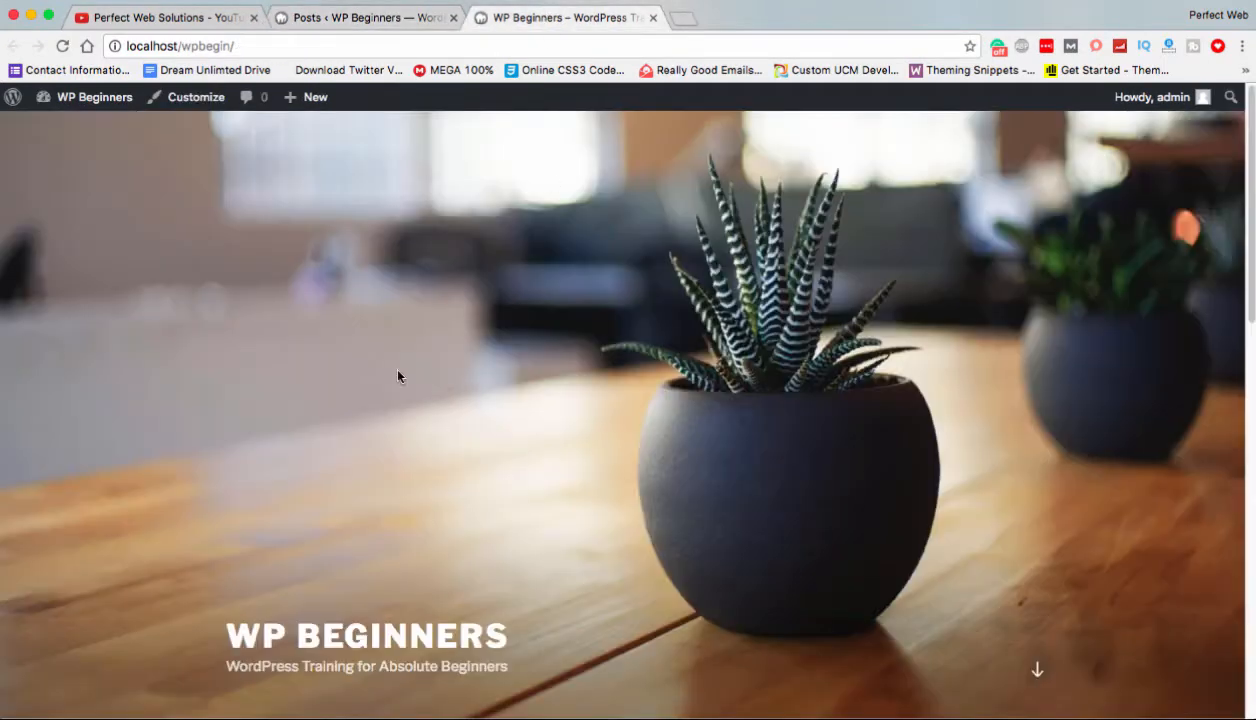
scroll(390, 365, down, 5)
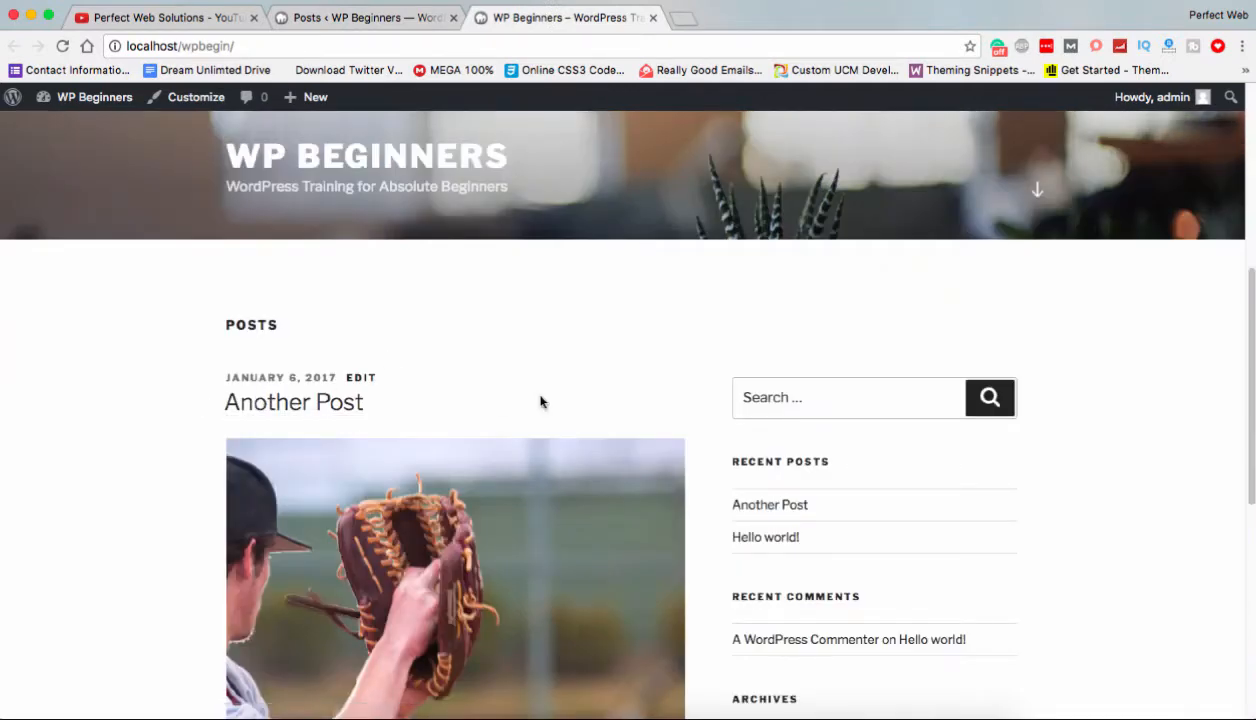
scroll(540, 400, down, 5)
scroll(270, 482, up, 10)
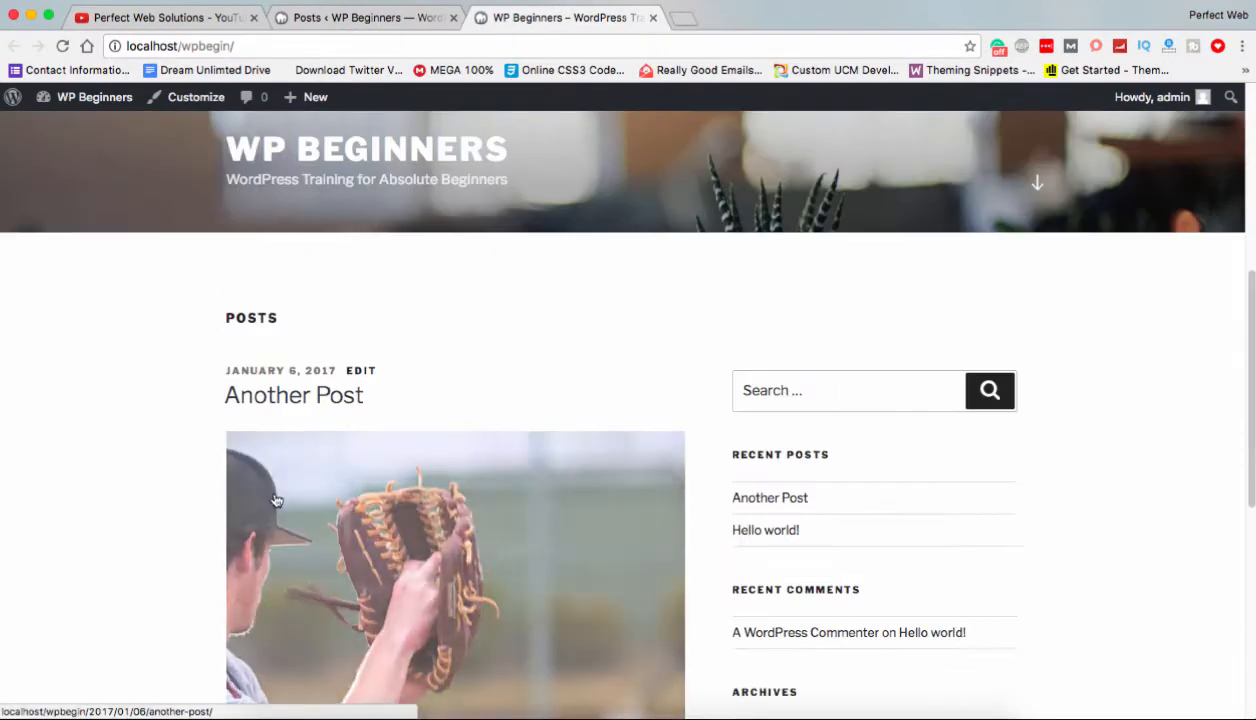
click(345, 20)
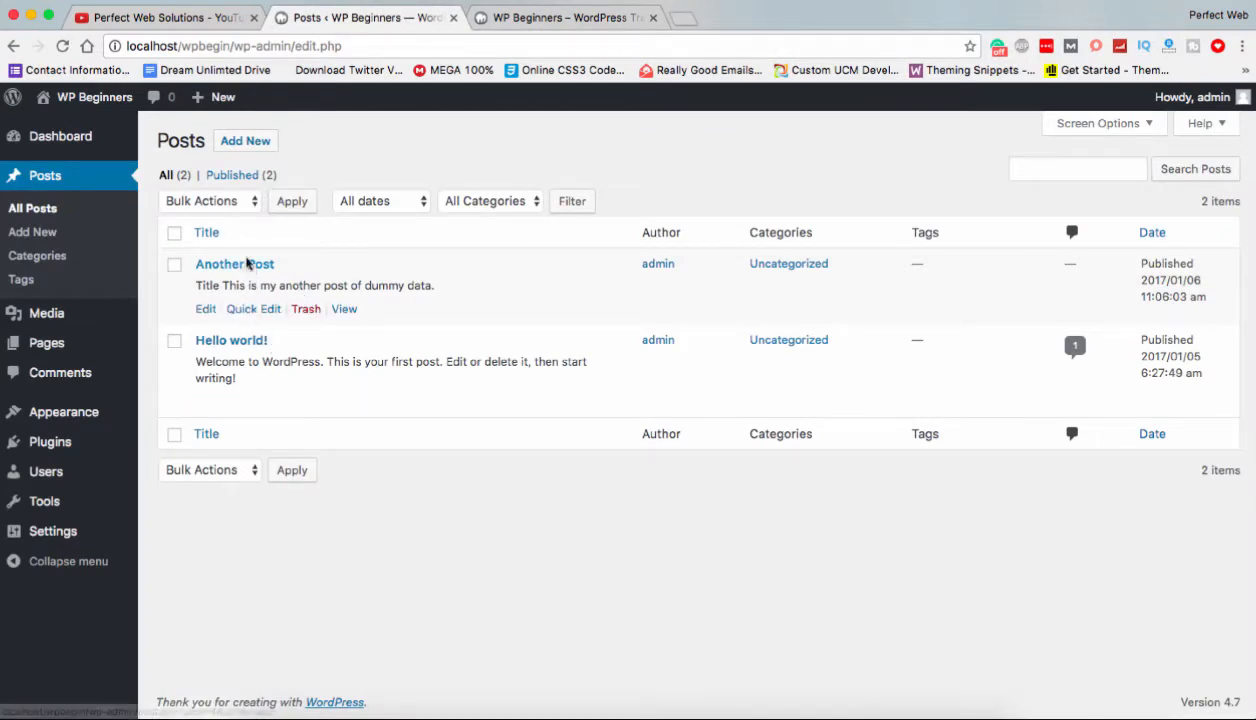
click(556, 22)
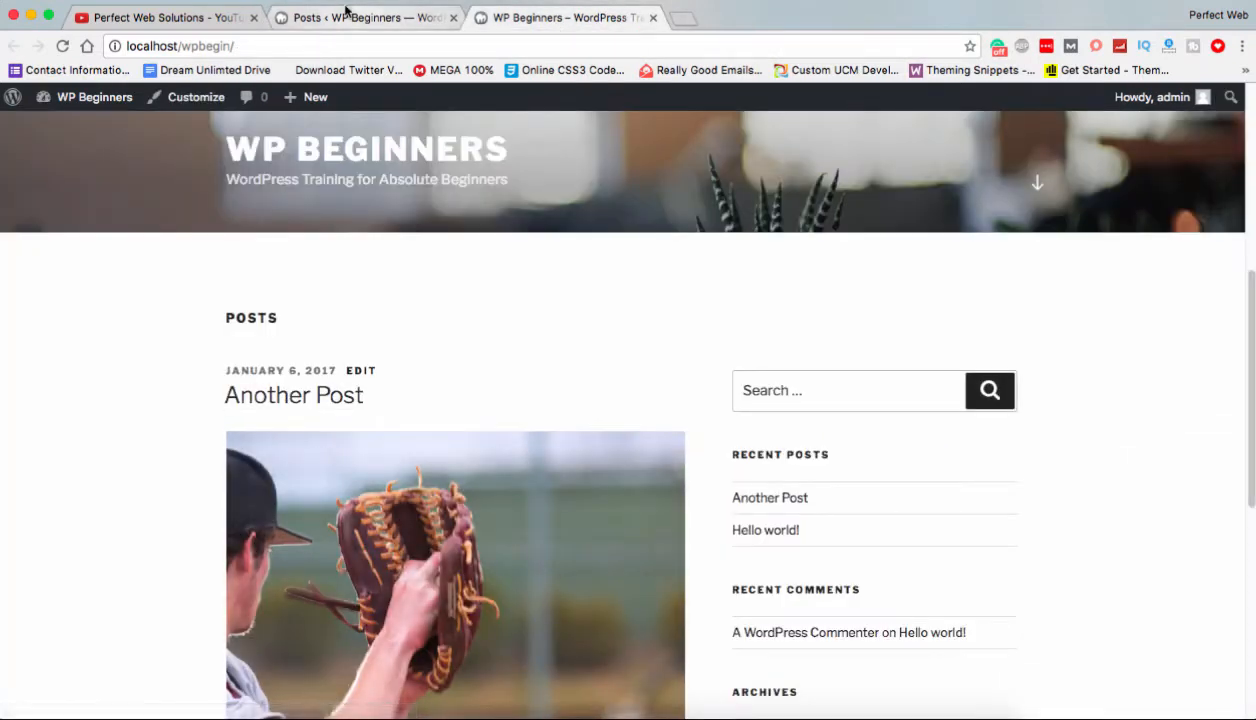
click(345, 12)
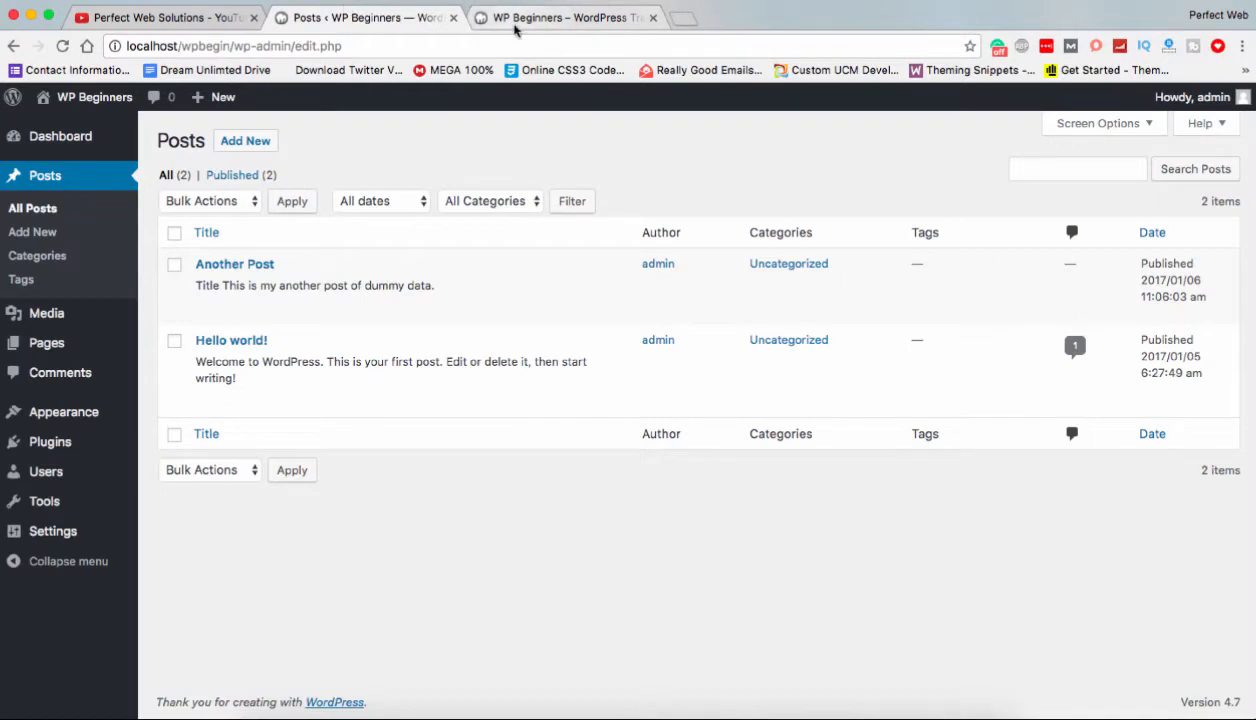
Start a new post in the admin Posts section and title it "Another Dummy Post".
click(519, 24)
click(415, 22)
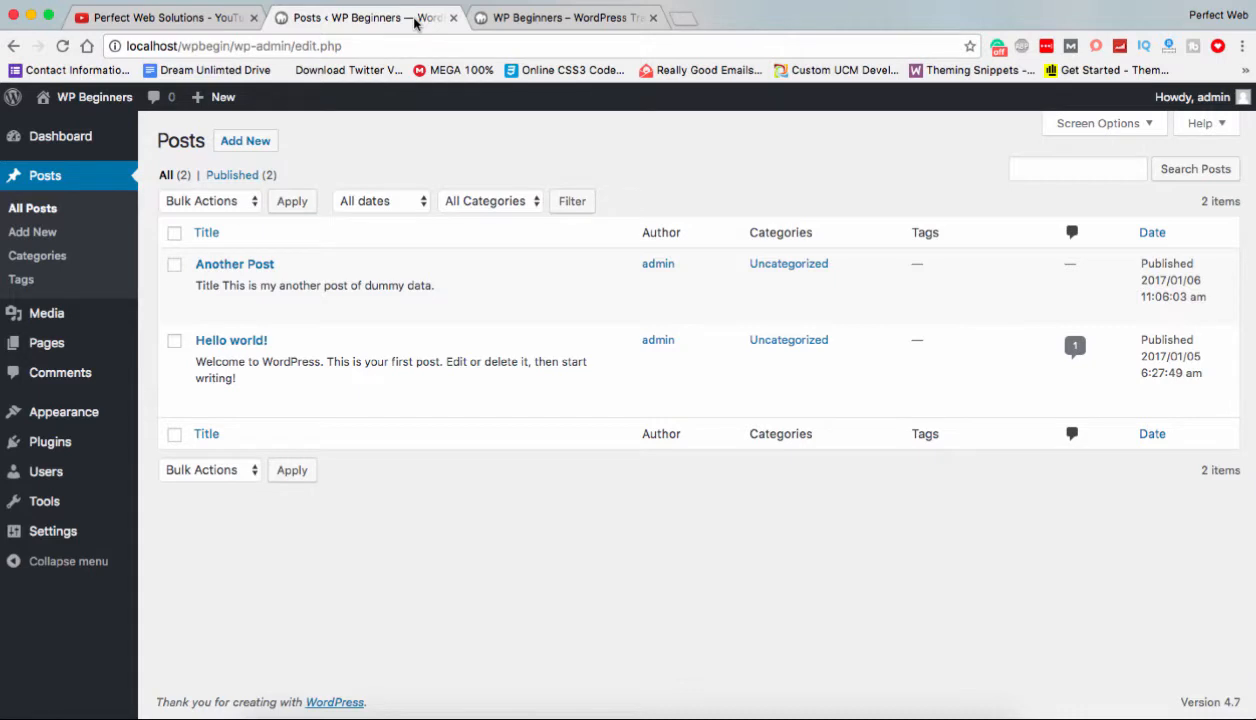
click(230, 146)
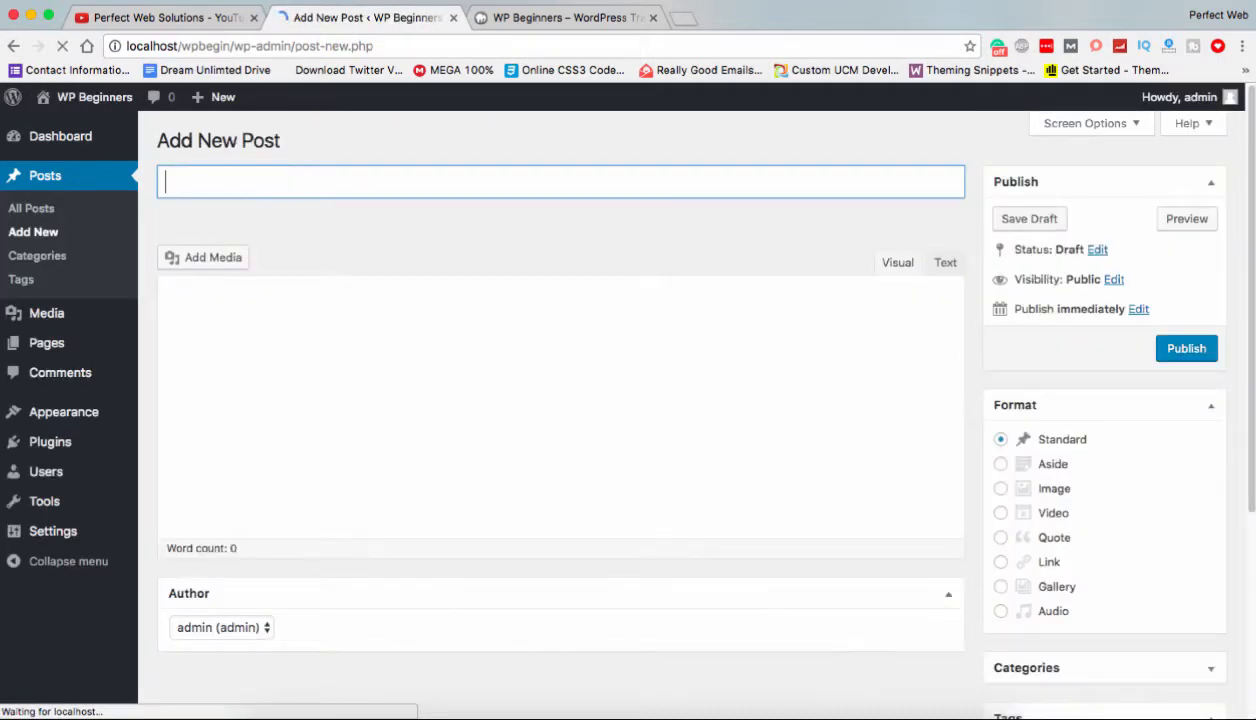
text(Another DummyP)
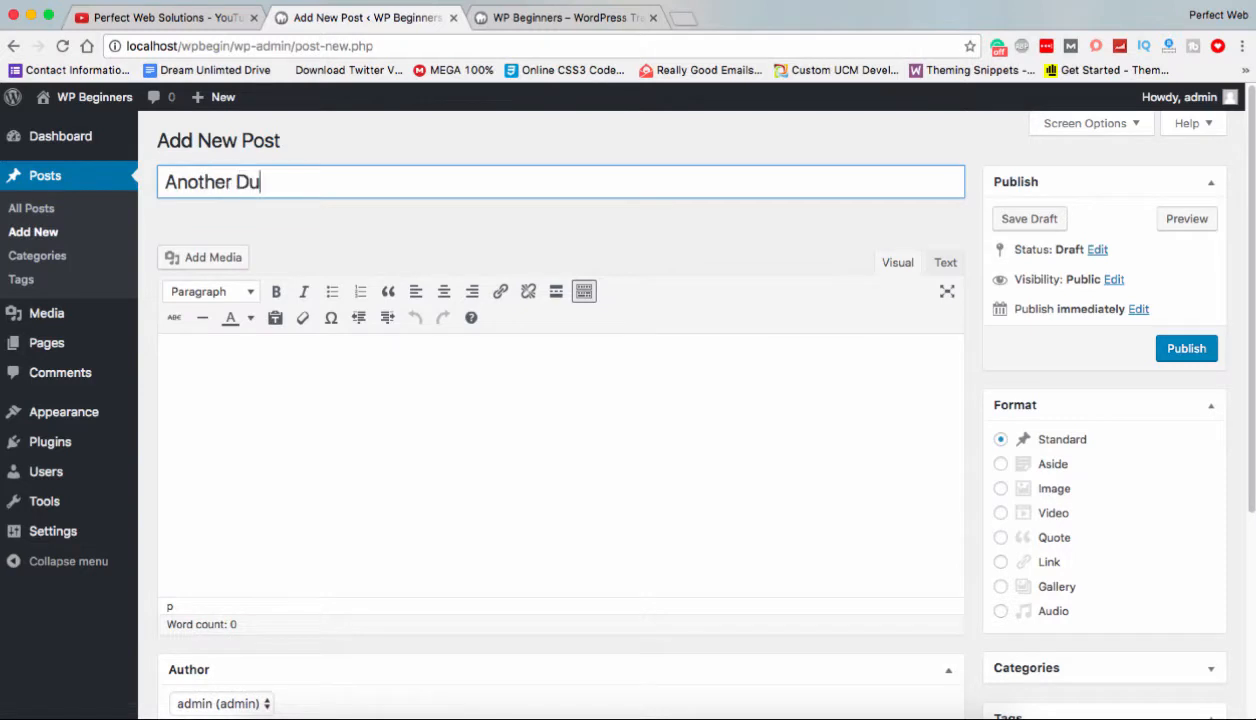
text(ost)
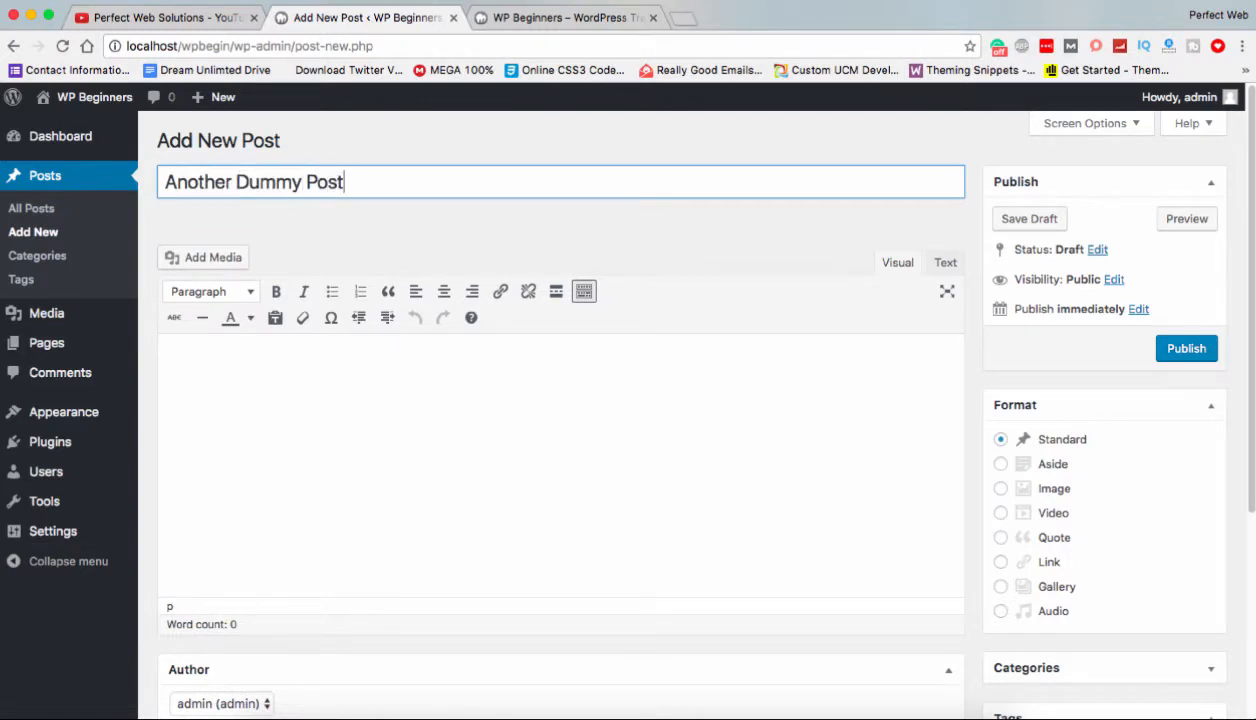
Enter "This is another dummy post." as the post's body text and publish the post.
click(193, 362)
text(This is another dummy post.)
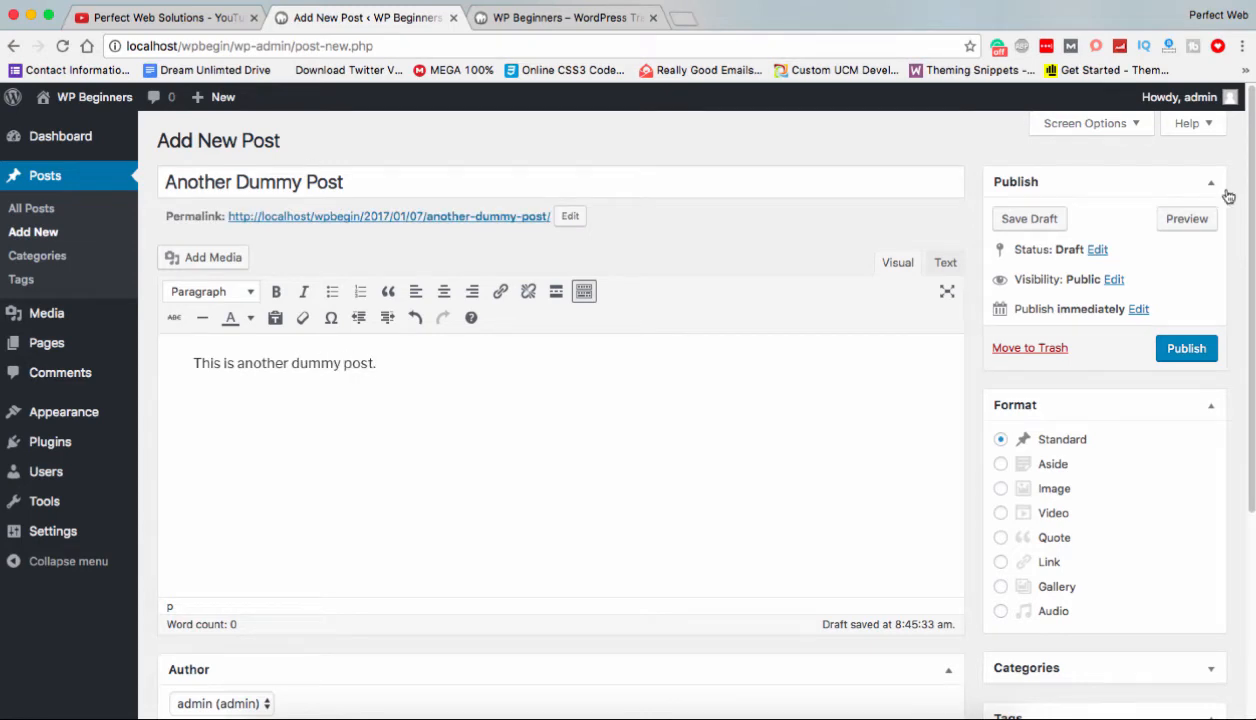
click(1186, 347)
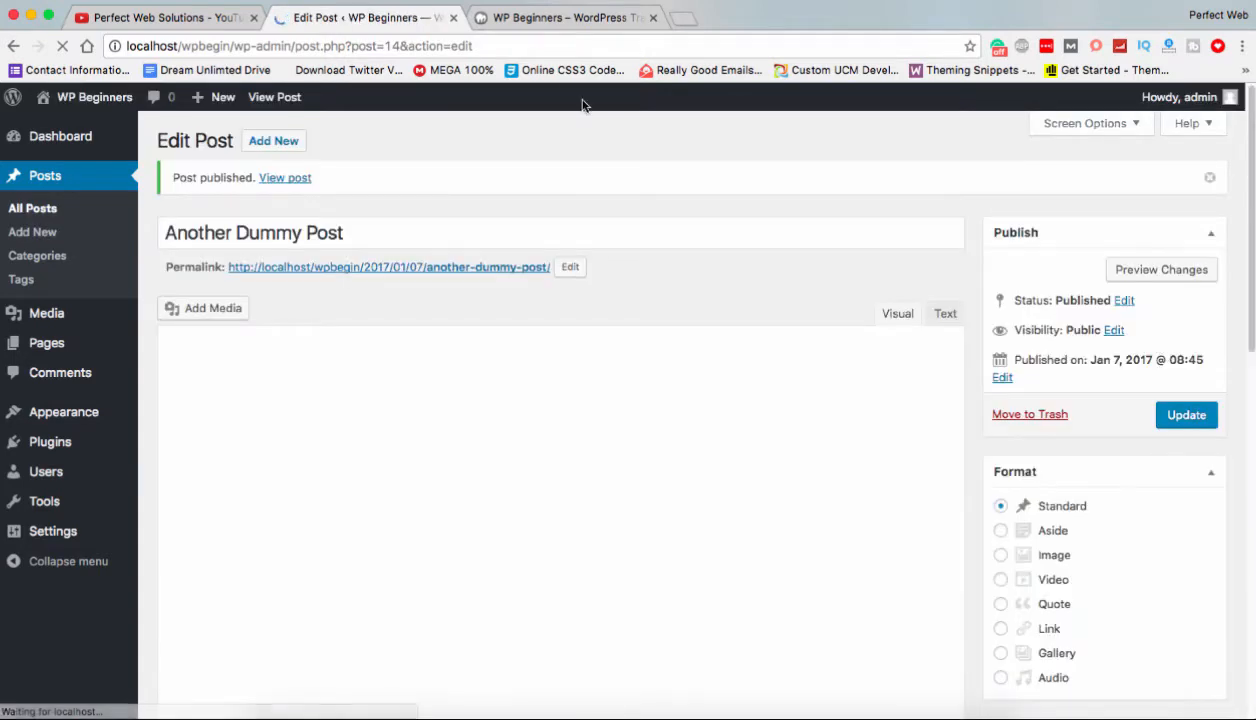
Reload the live WP Beginners front page and look through its posts, from Another Dummy Post to Hello world!
click(576, 20)
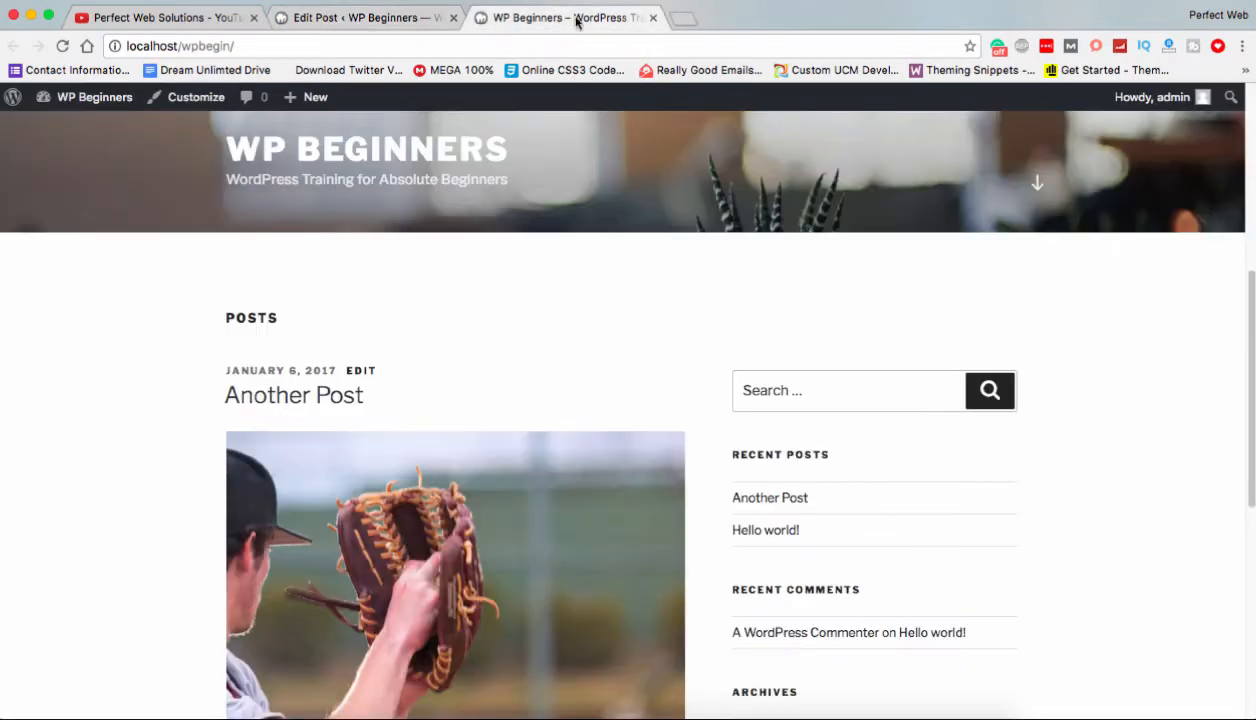
click(62, 46)
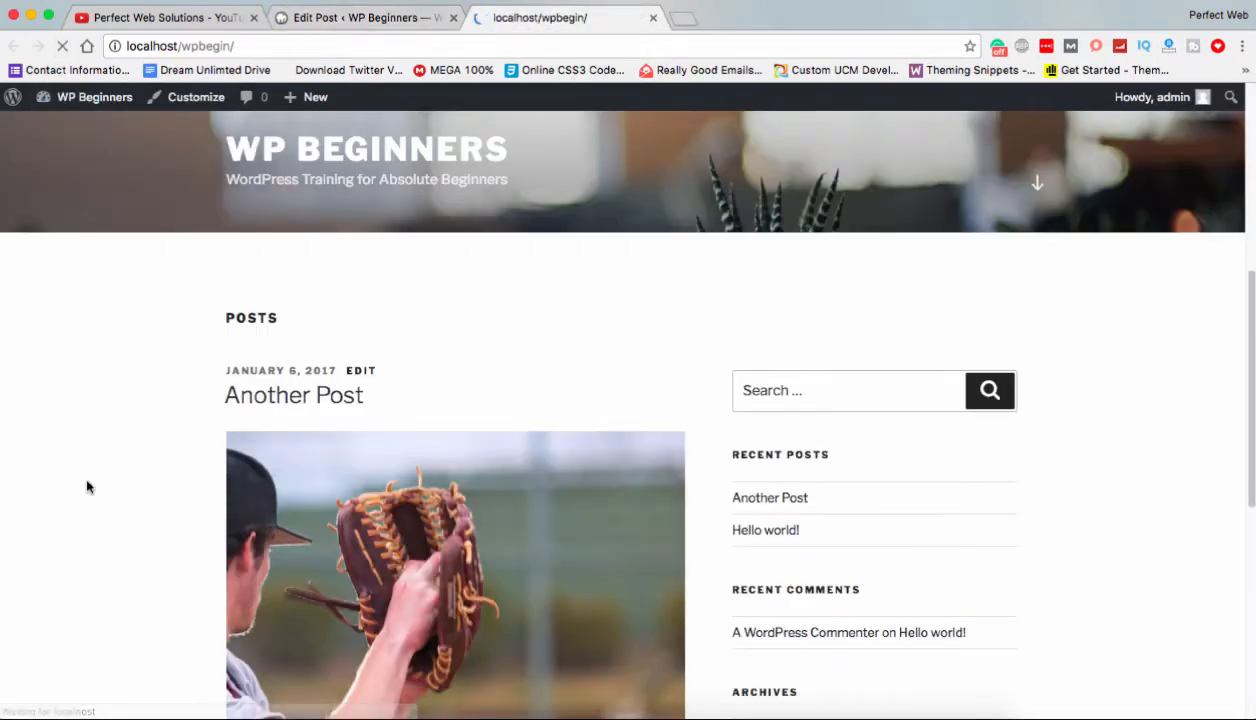
scroll(87, 485, down, 5)
scroll(87, 484, up, 2)
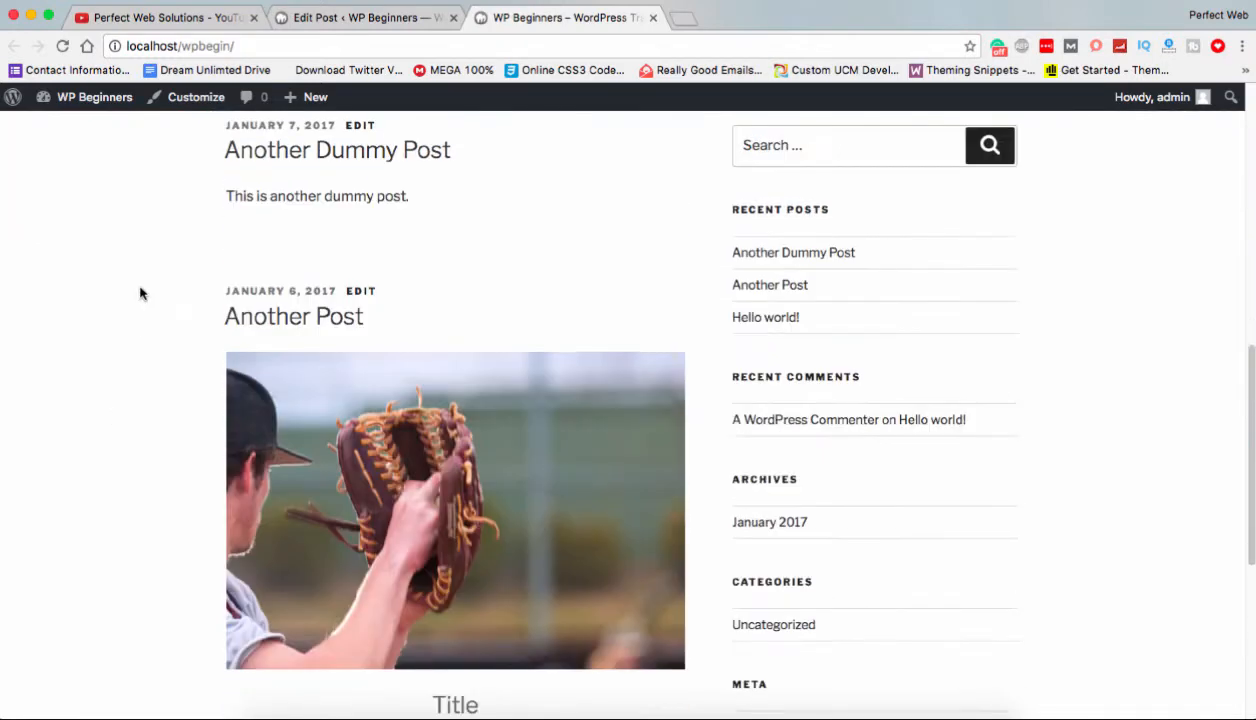
scroll(210, 320, up, 2)
scroll(185, 420, down, 1)
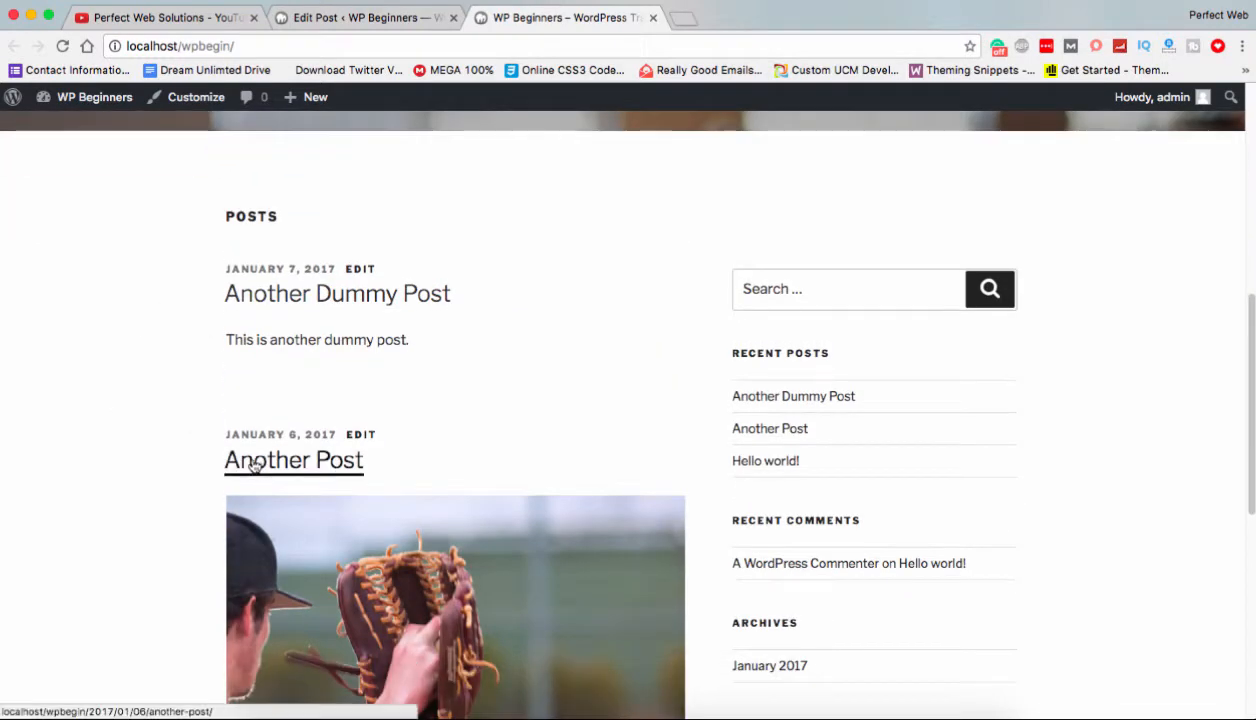
scroll(172, 453, down, 5)
scroll(200, 452, up, 2)
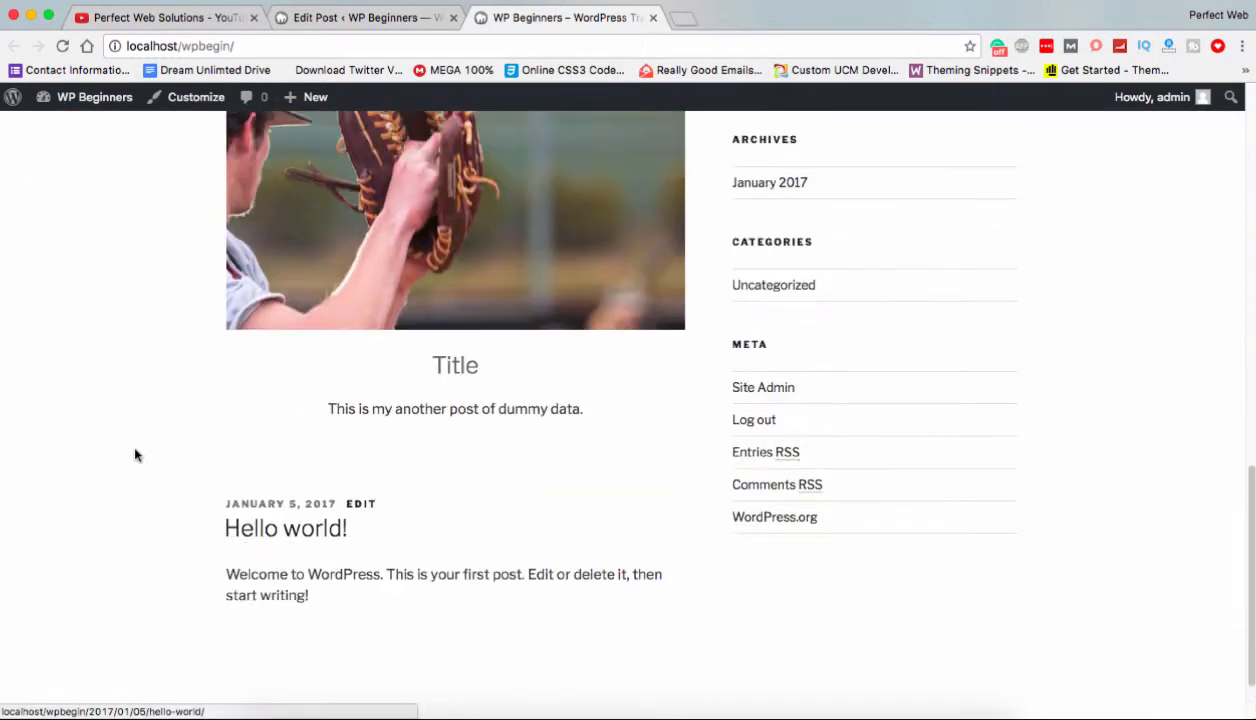
scroll(137, 451, up, 5)
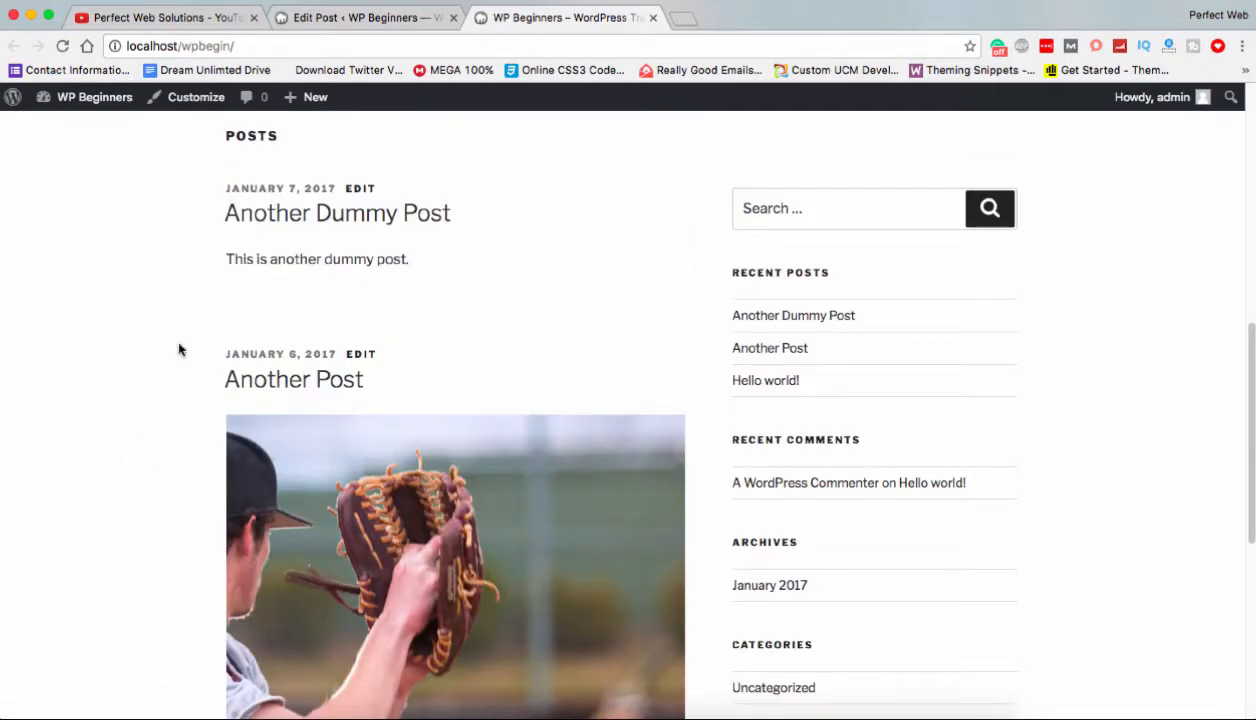
scroll(155, 293, down, 6)
scroll(155, 293, up, 5)
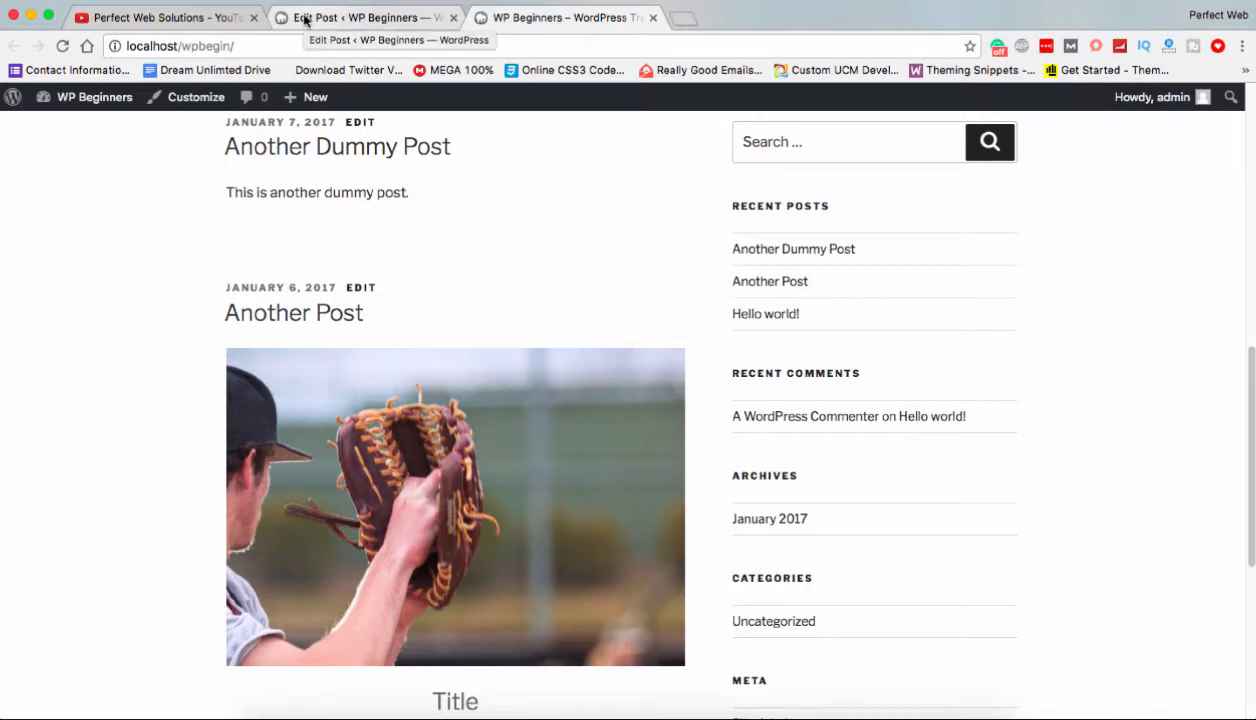
Compare the edit screen of Another Dummy Post with its entry on the live front page, ending on the edit screen.
click(305, 18)
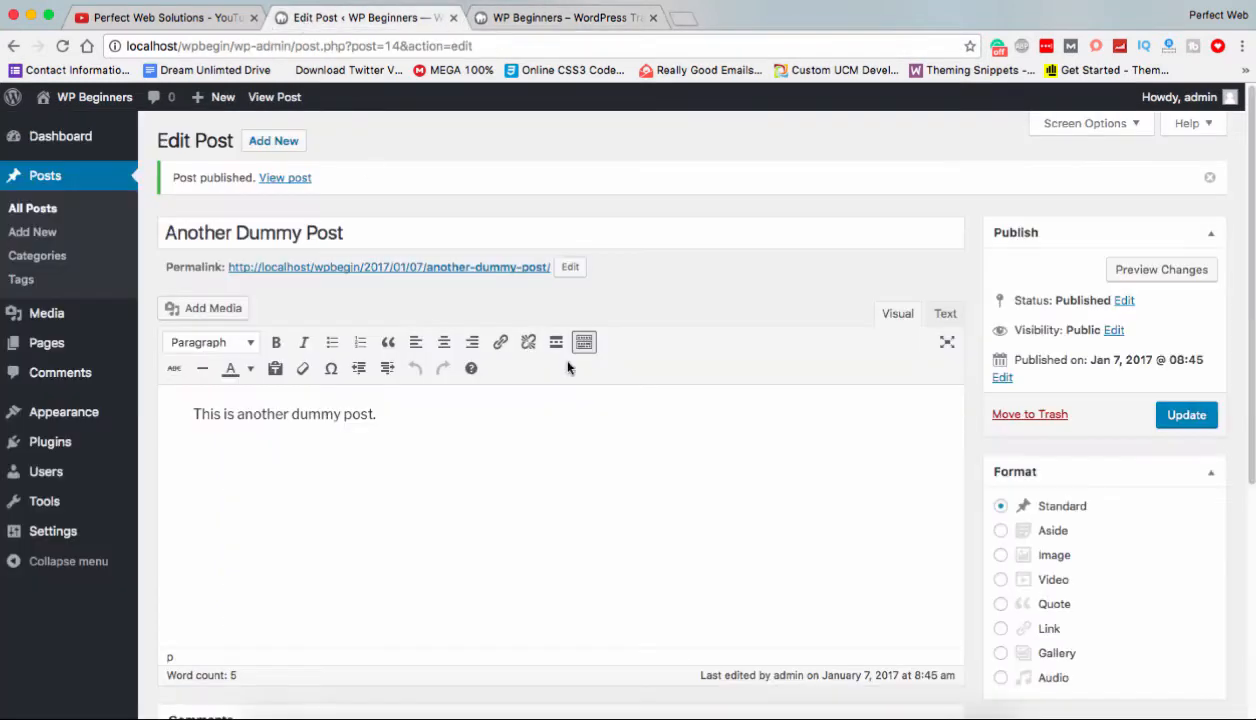
click(570, 18)
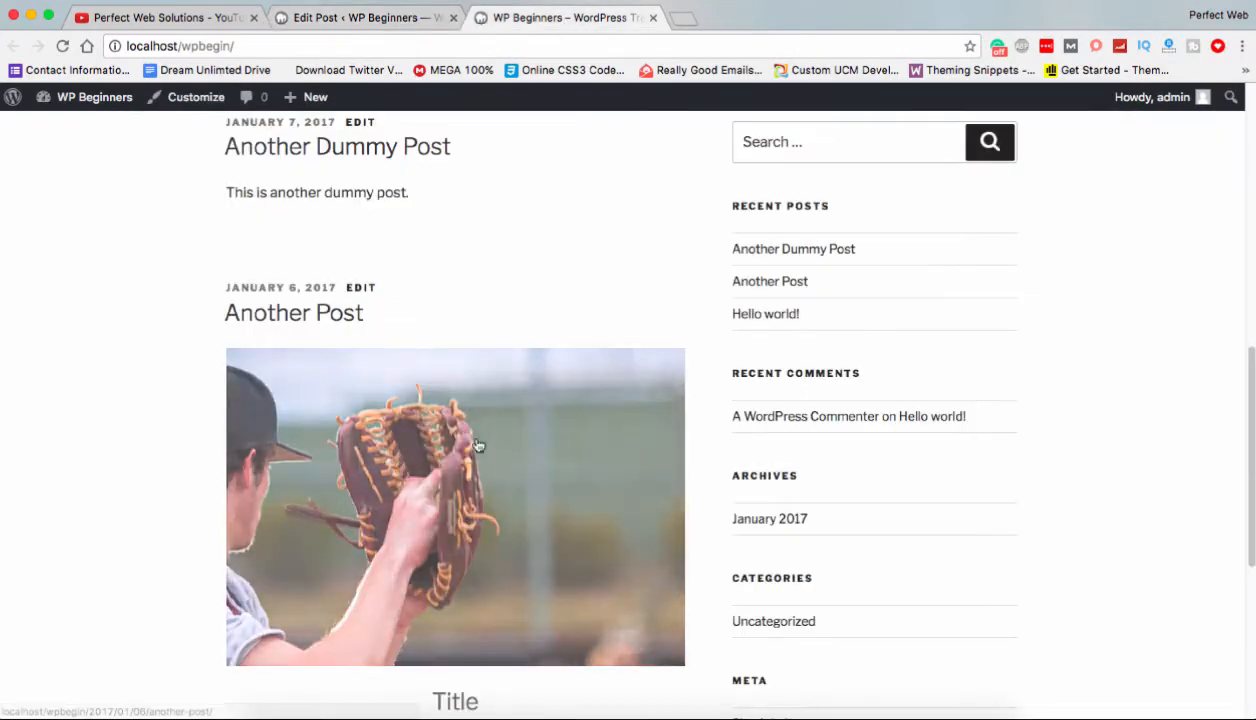
scroll(478, 445, up, 7)
scroll(458, 302, down, 5)
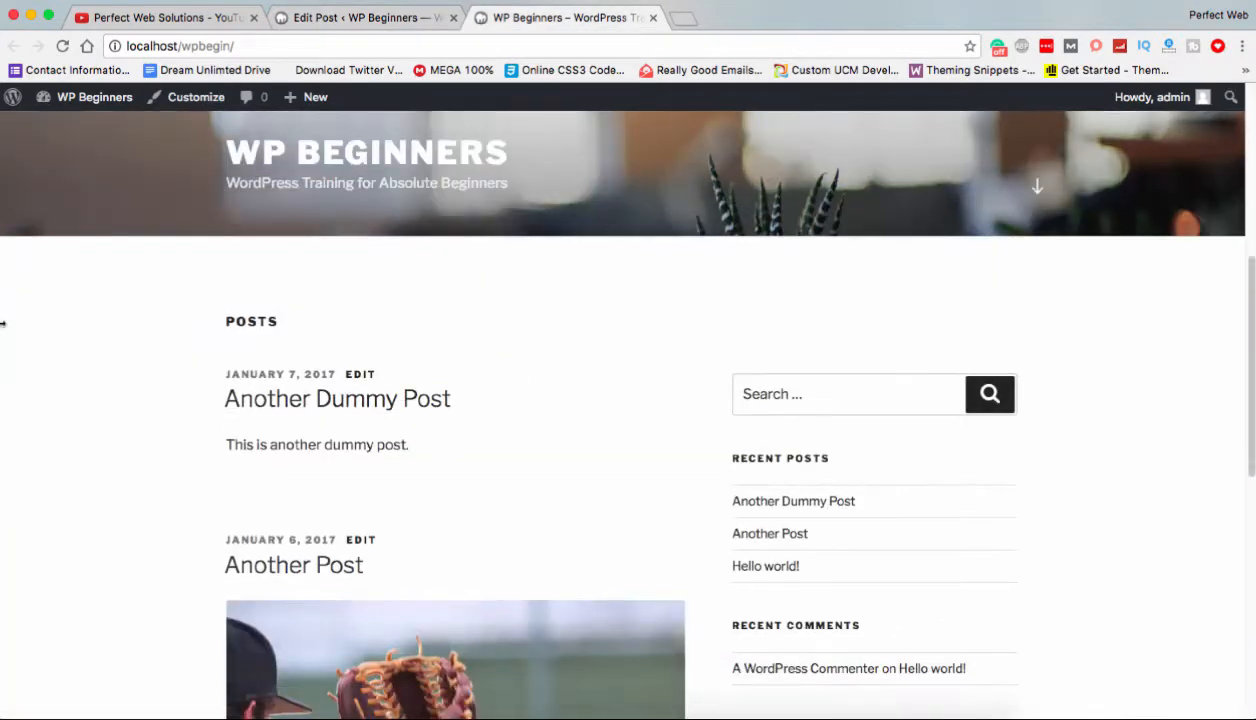
scroll(61, 340, down, 3)
click(336, 20)
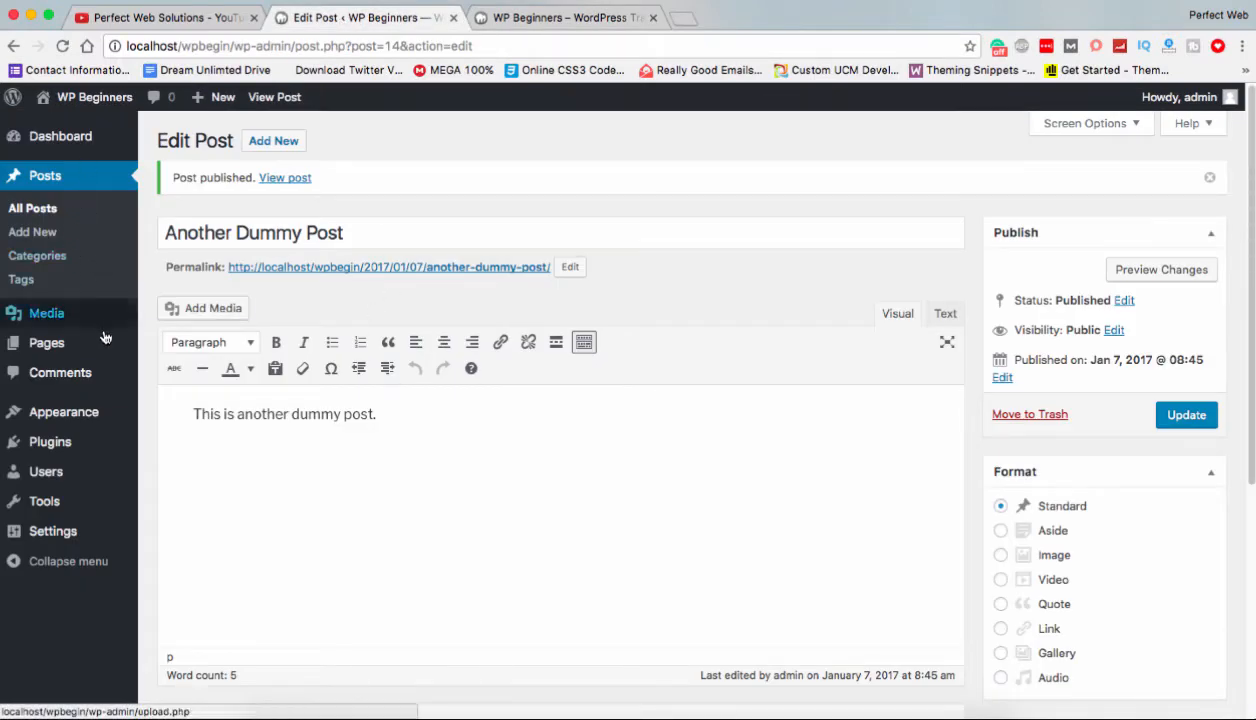
Examine the post editor's paragraph format choices and the category, tag and featured image settings of Another Dummy Post.
mouse_move(97, 333)
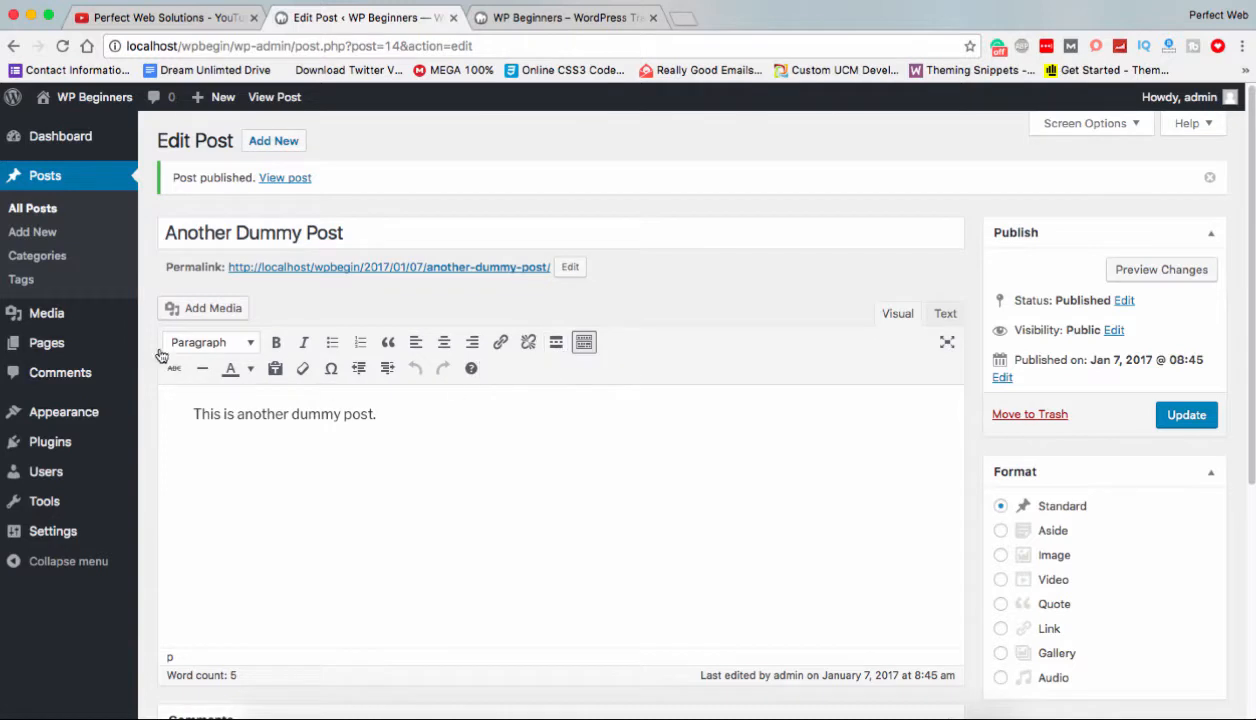
click(210, 342)
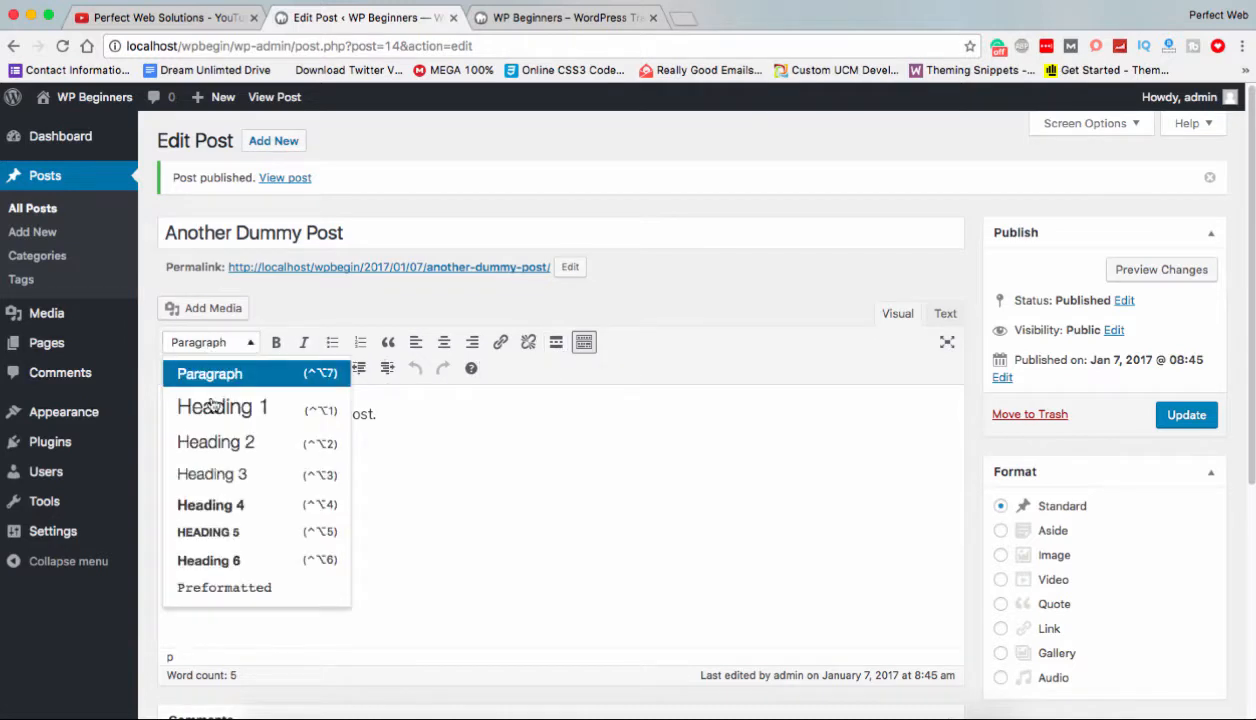
click(688, 366)
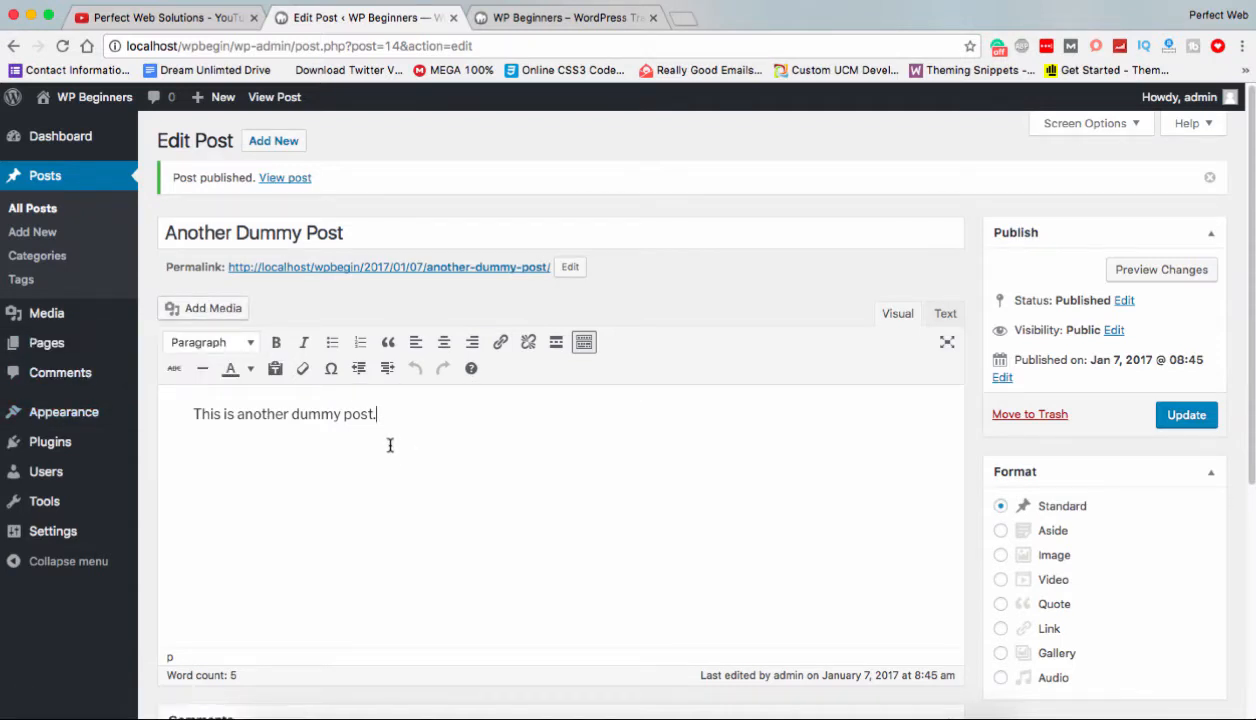
scroll(840, 500, down, 5)
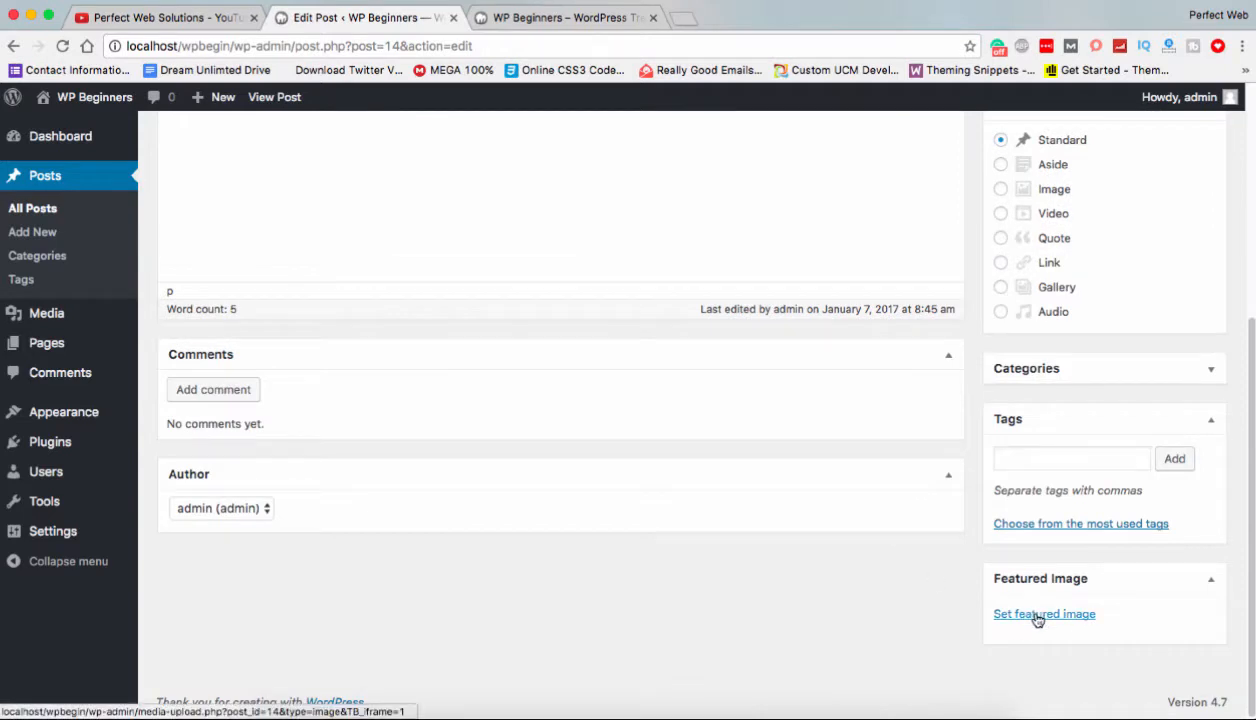
scroll(421, 359, up, 5)
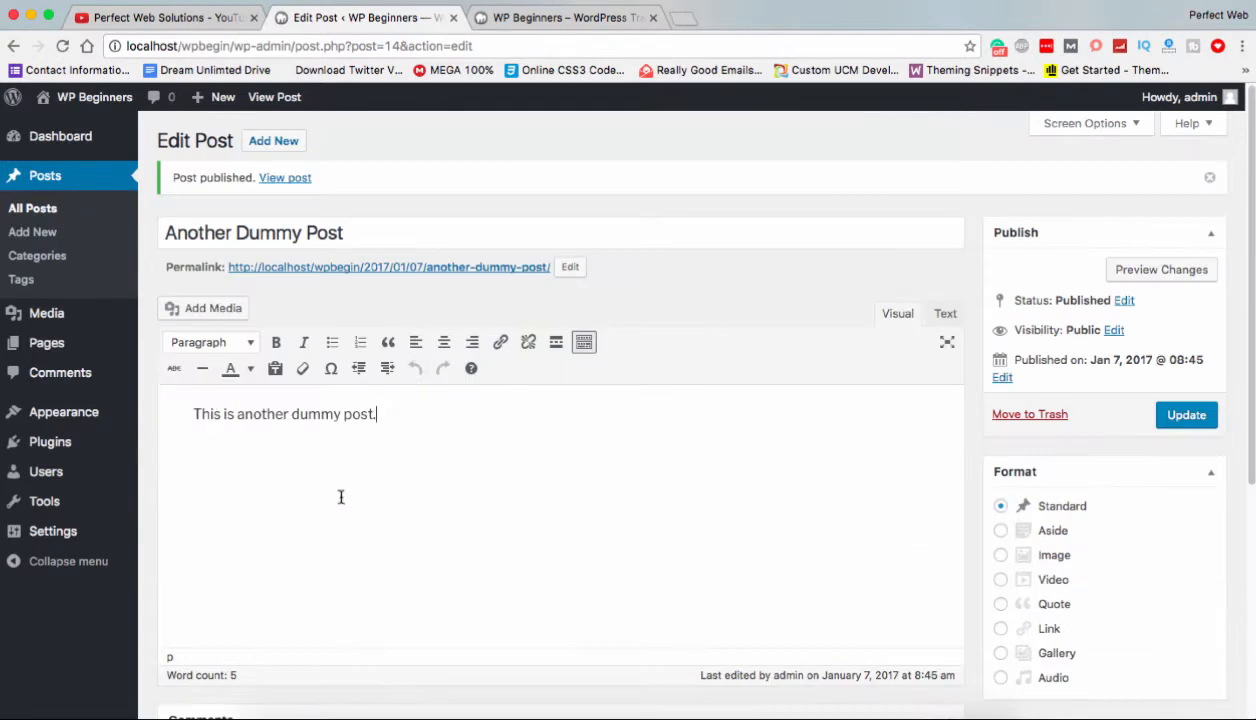
click(407, 446)
Open the All Pages list and preview the draft Dummy page in a new tab.
click(181, 352)
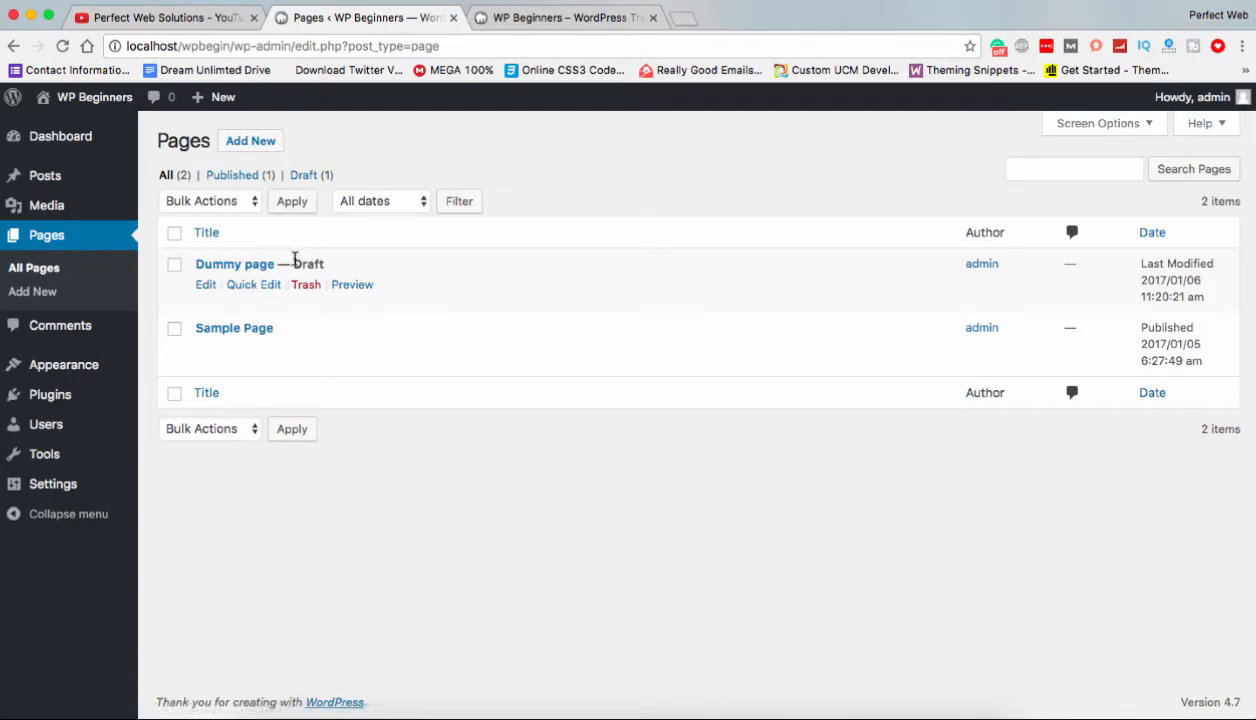
right_click(352, 285)
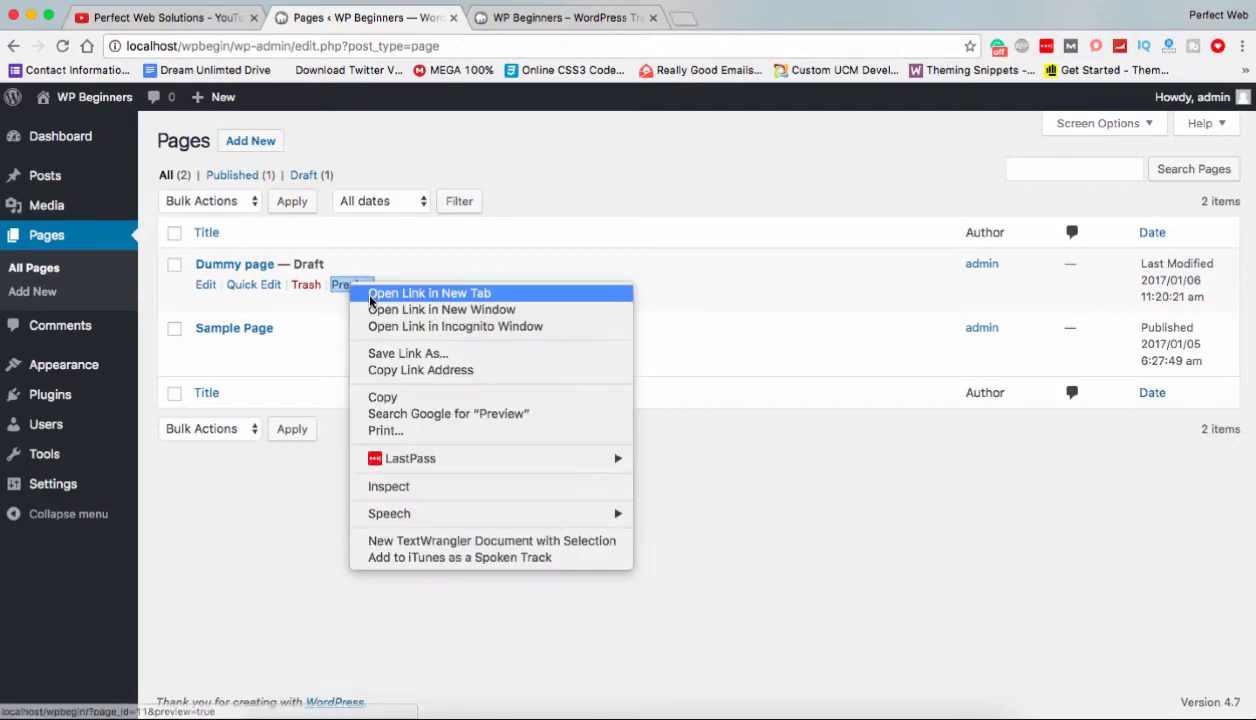
click(385, 284)
Compare the live front page's header with the Dummy page preview, and examine the preview's body text.
click(550, 20)
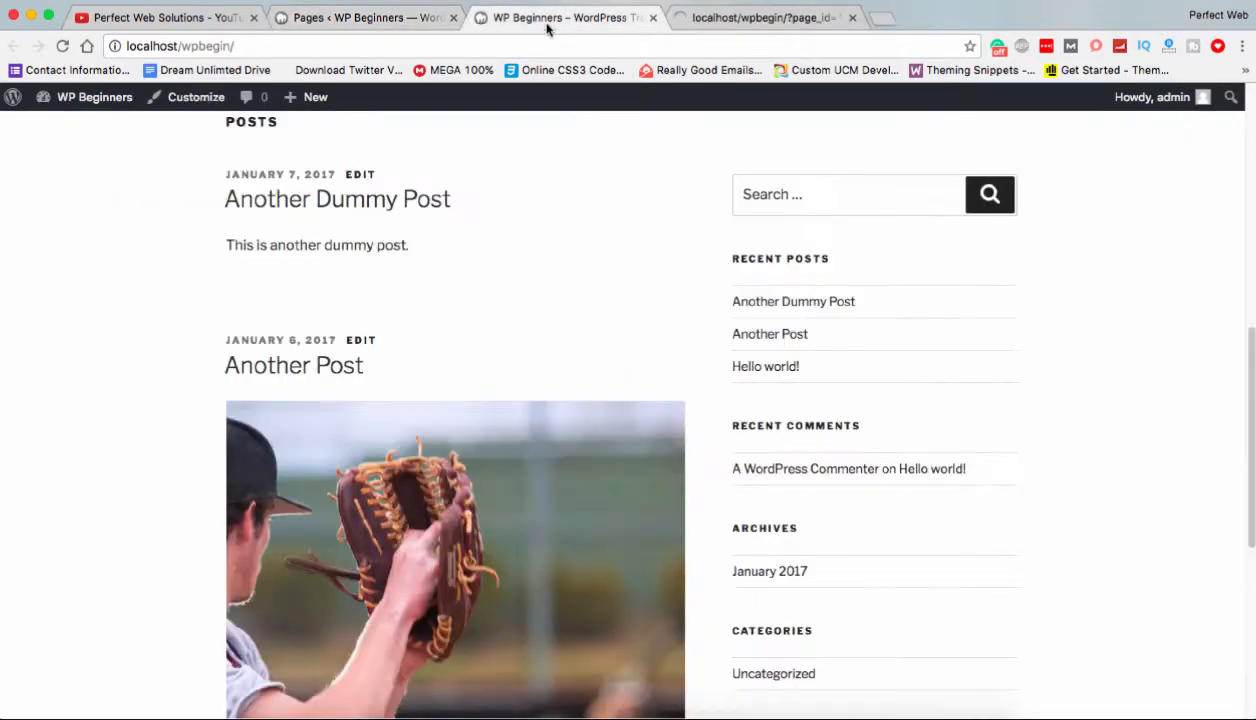
scroll(342, 193, up, 1)
scroll(342, 193, up, 10)
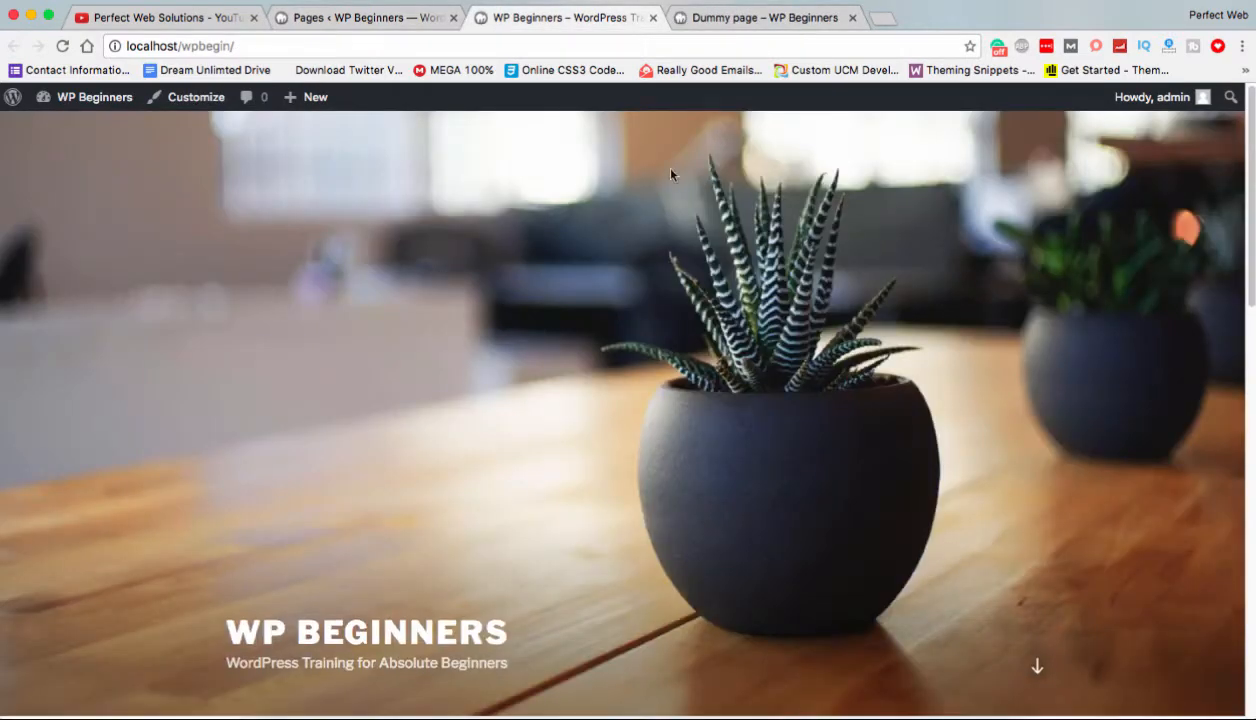
click(729, 17)
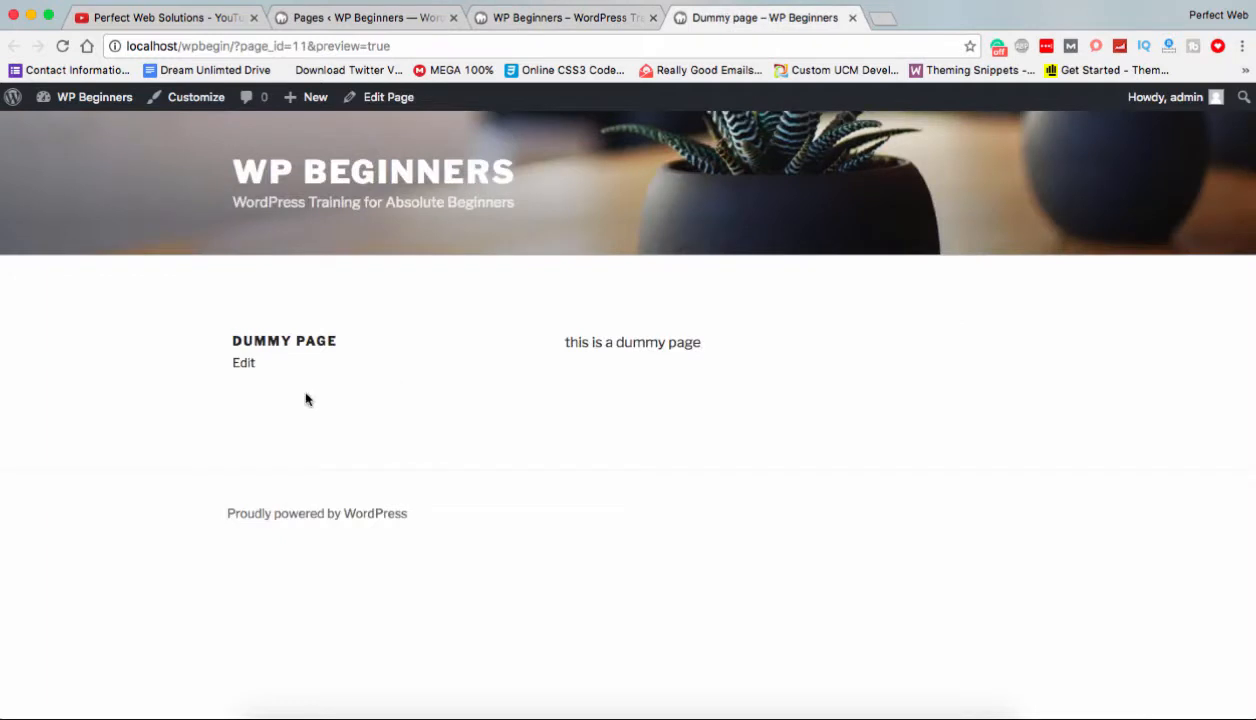
drag(550, 348, 749, 348)
click(745, 350)
click(566, 22)
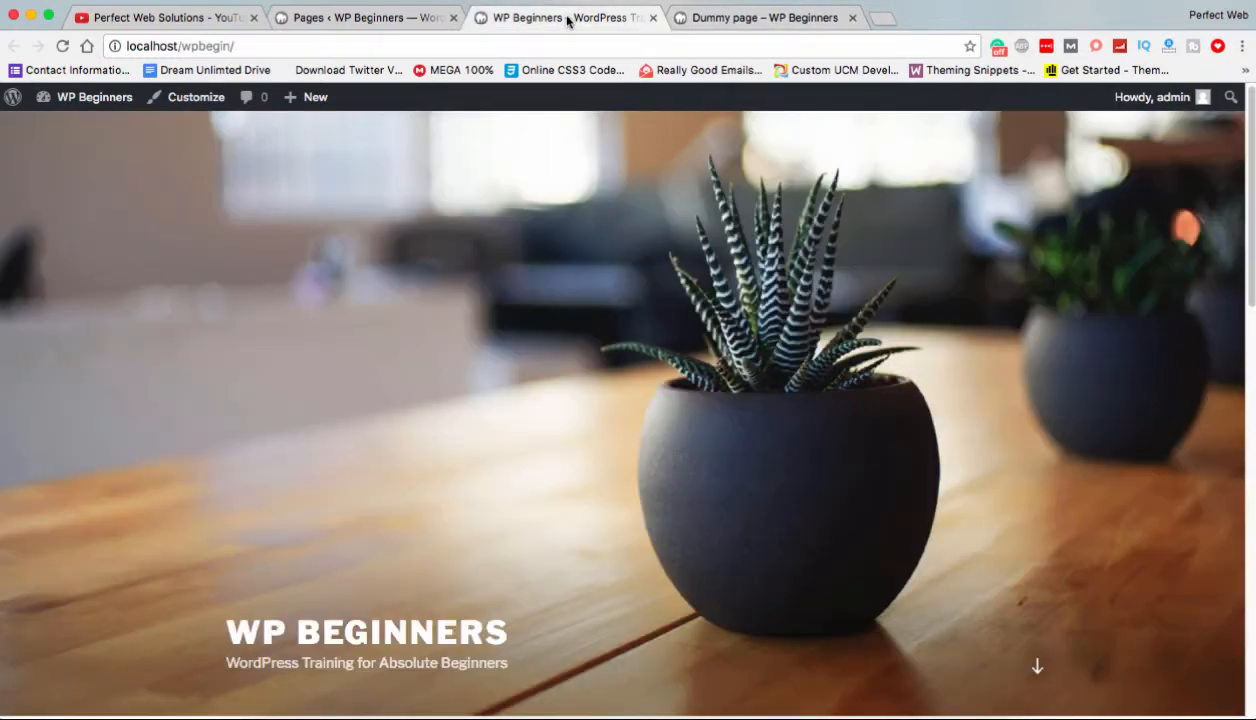
Check the Quick Edit fields of the draft Dummy page in the admin, and return to the All Pages list unchanged.
click(412, 25)
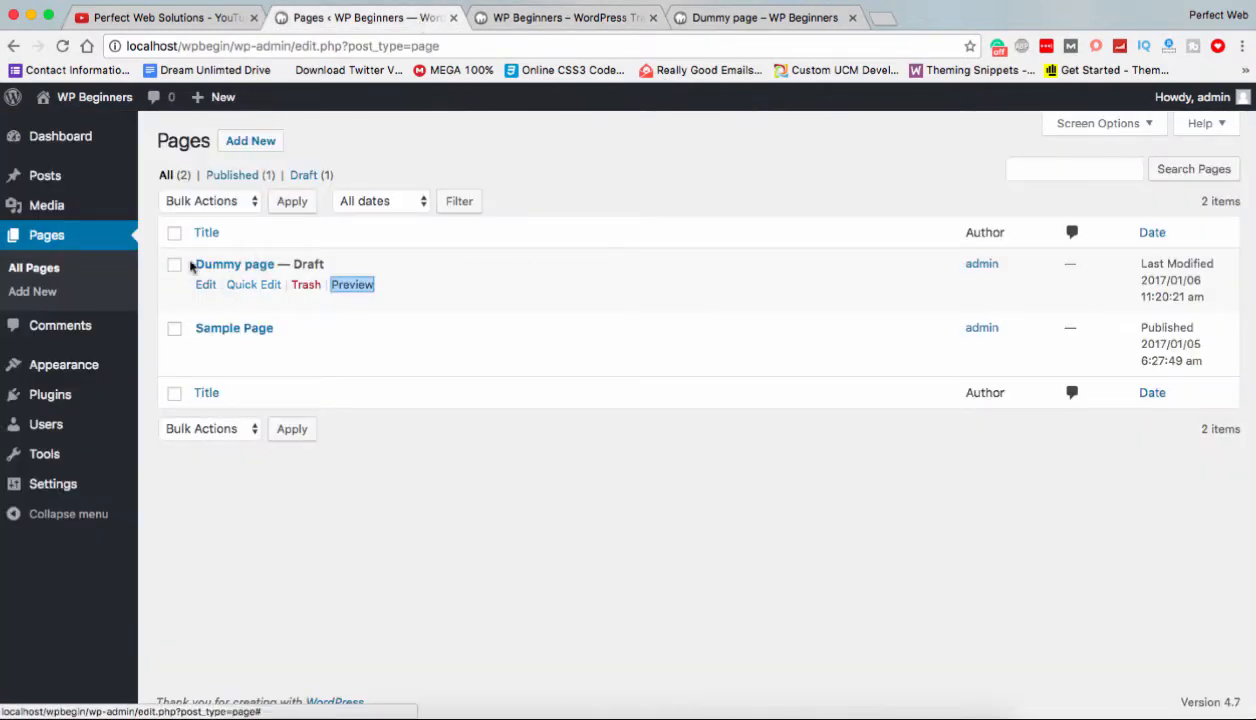
click(242, 290)
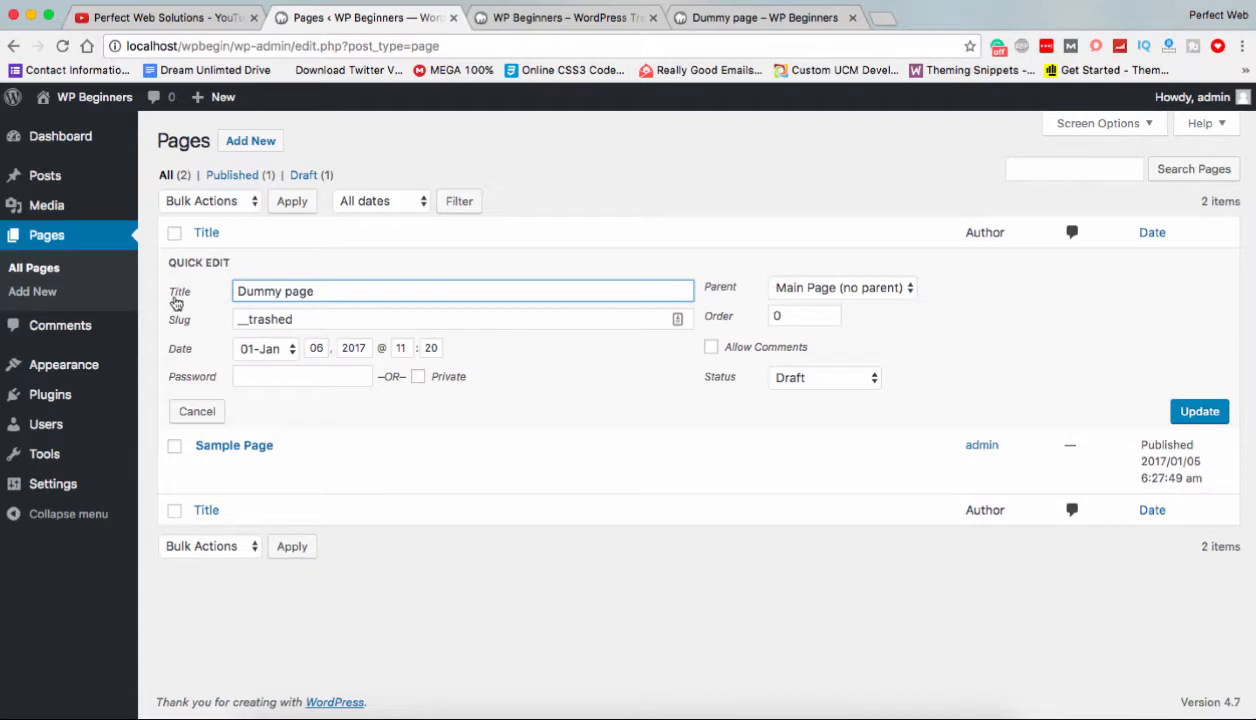
click(60, 272)
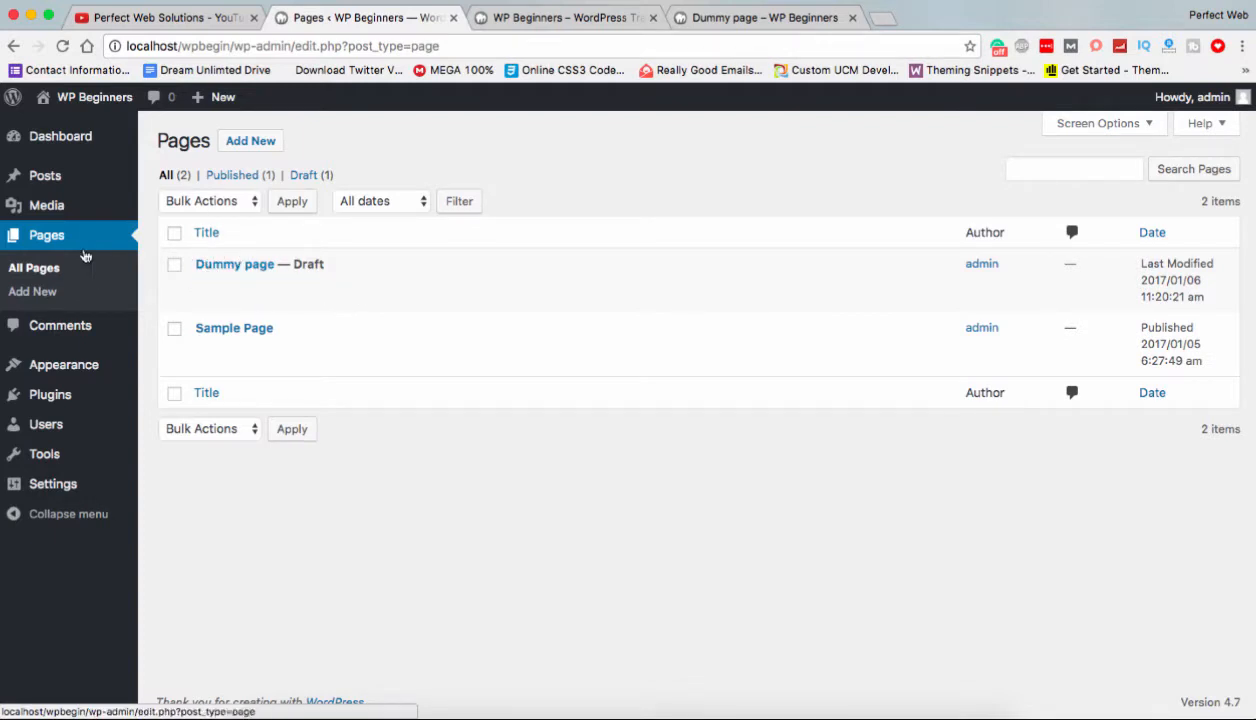
Open the All Posts list and examine the actions offered for Another Dummy Post.
click(59, 190)
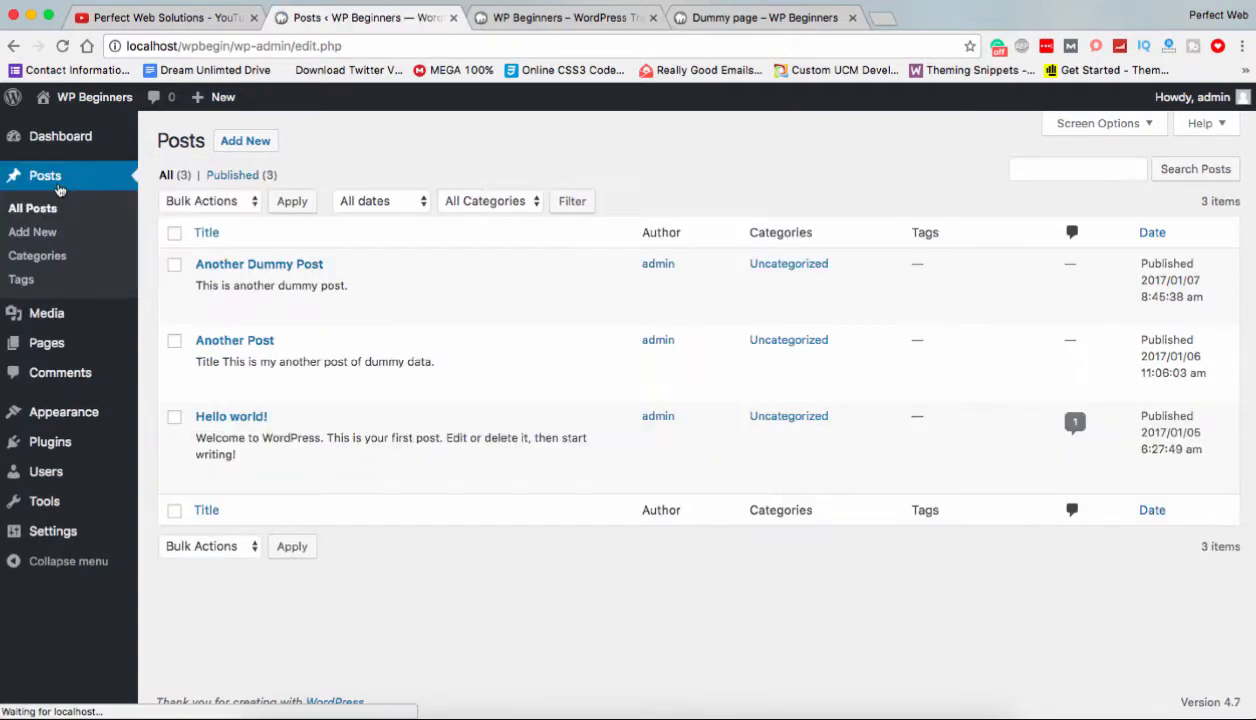
mouse_move(186, 306)
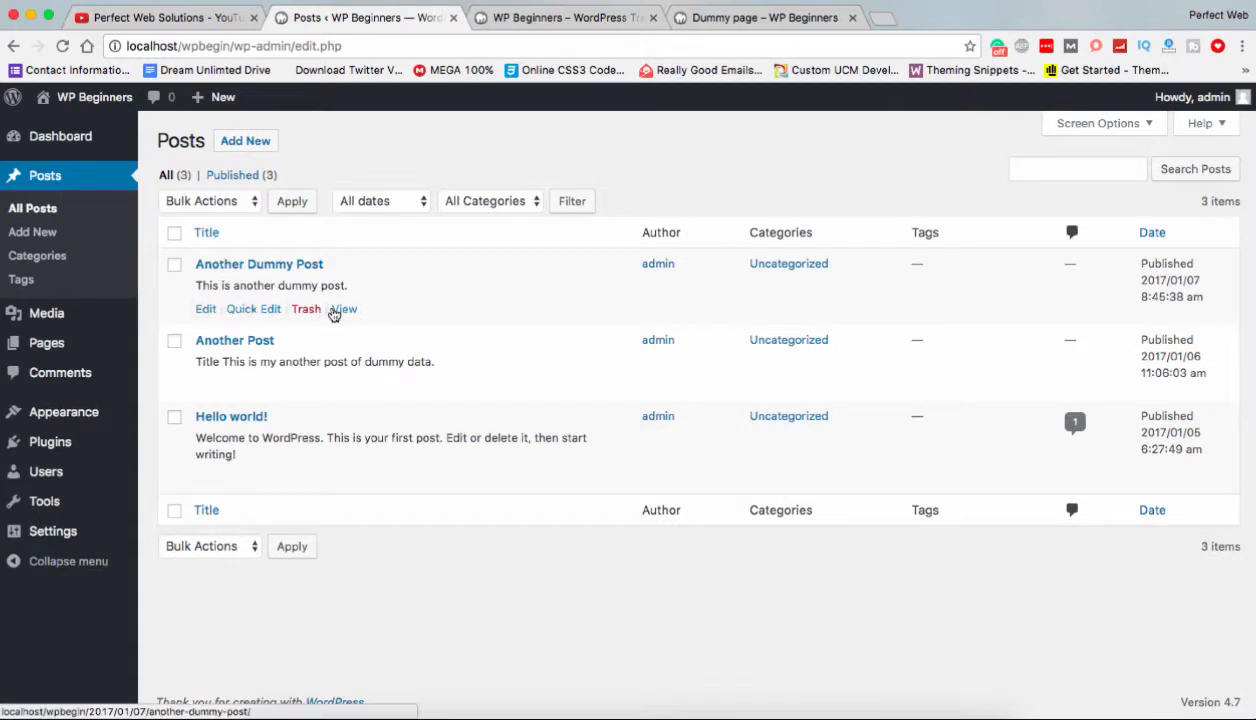
Open the Dummy page for quick editing in the All Pages list and set its slug to dummy-page.
mouse_move(60, 342)
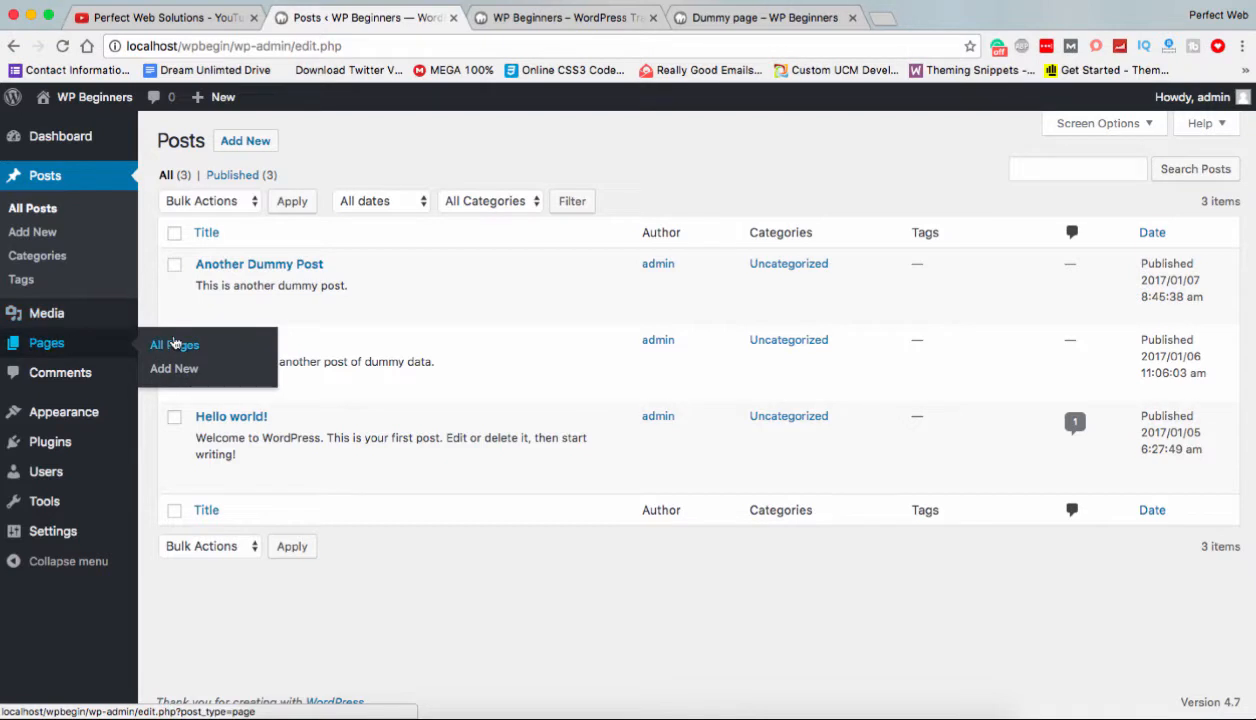
click(172, 346)
click(253, 285)
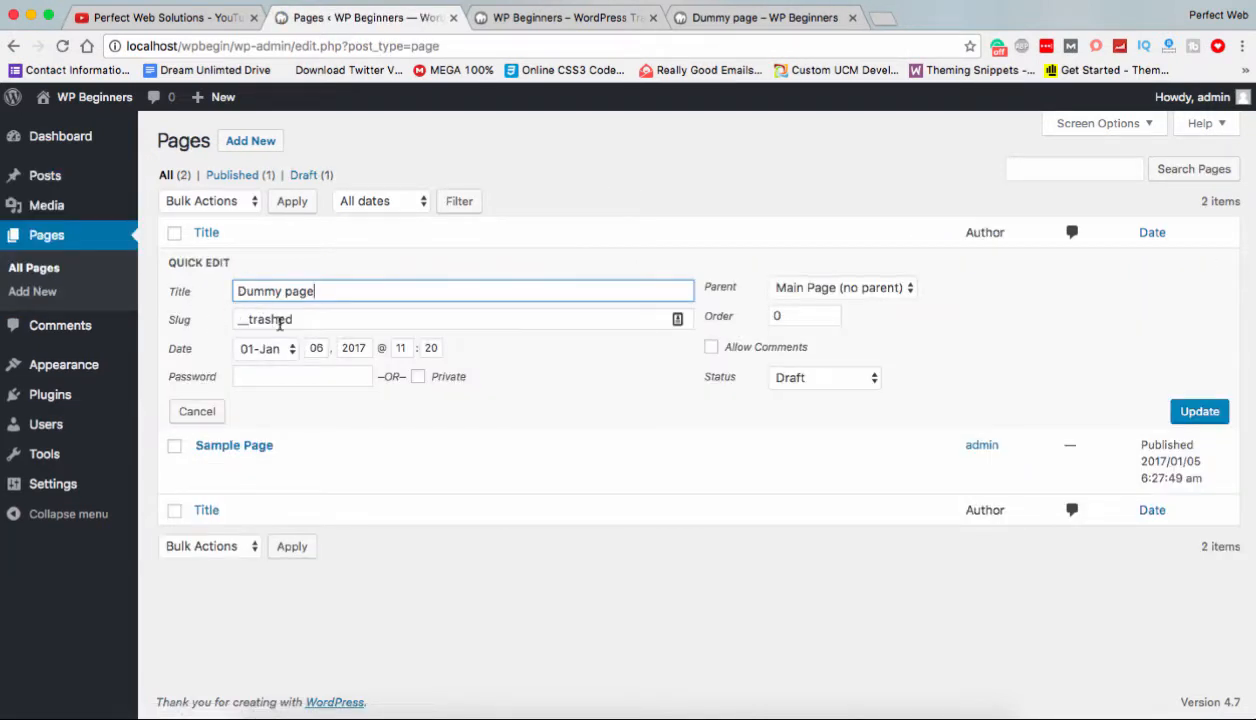
drag(338, 322, 212, 326)
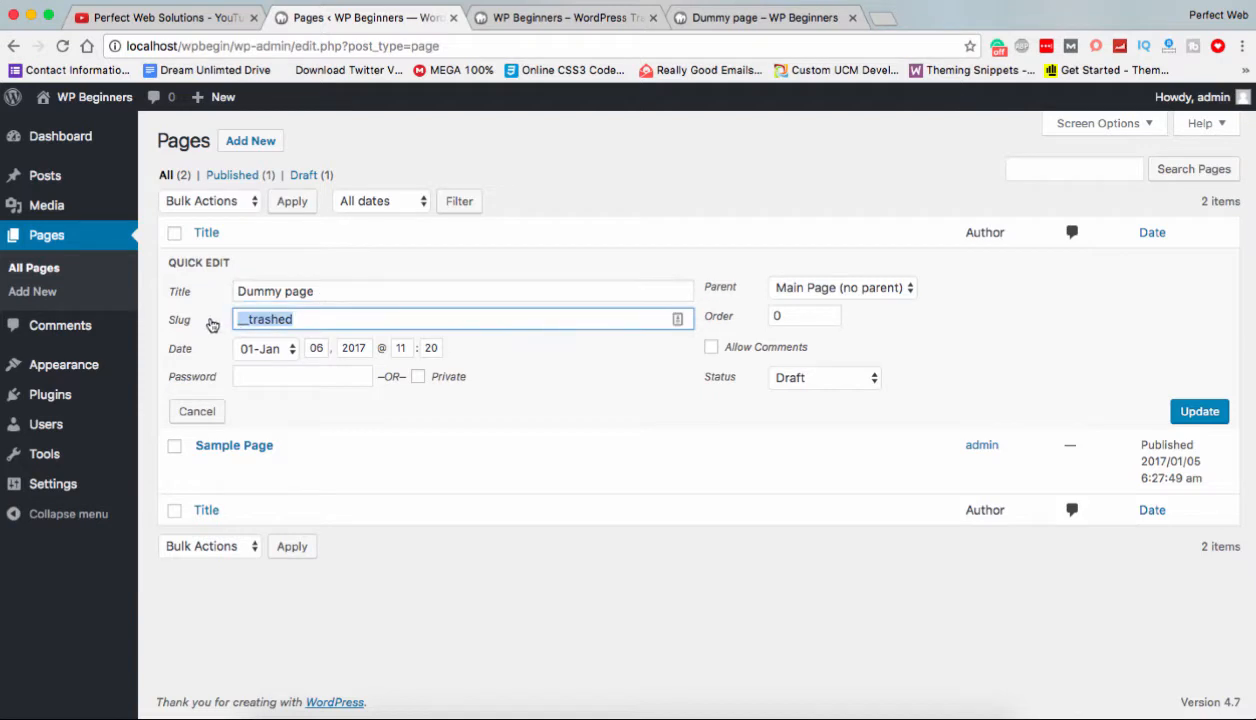
text(dummy-page)
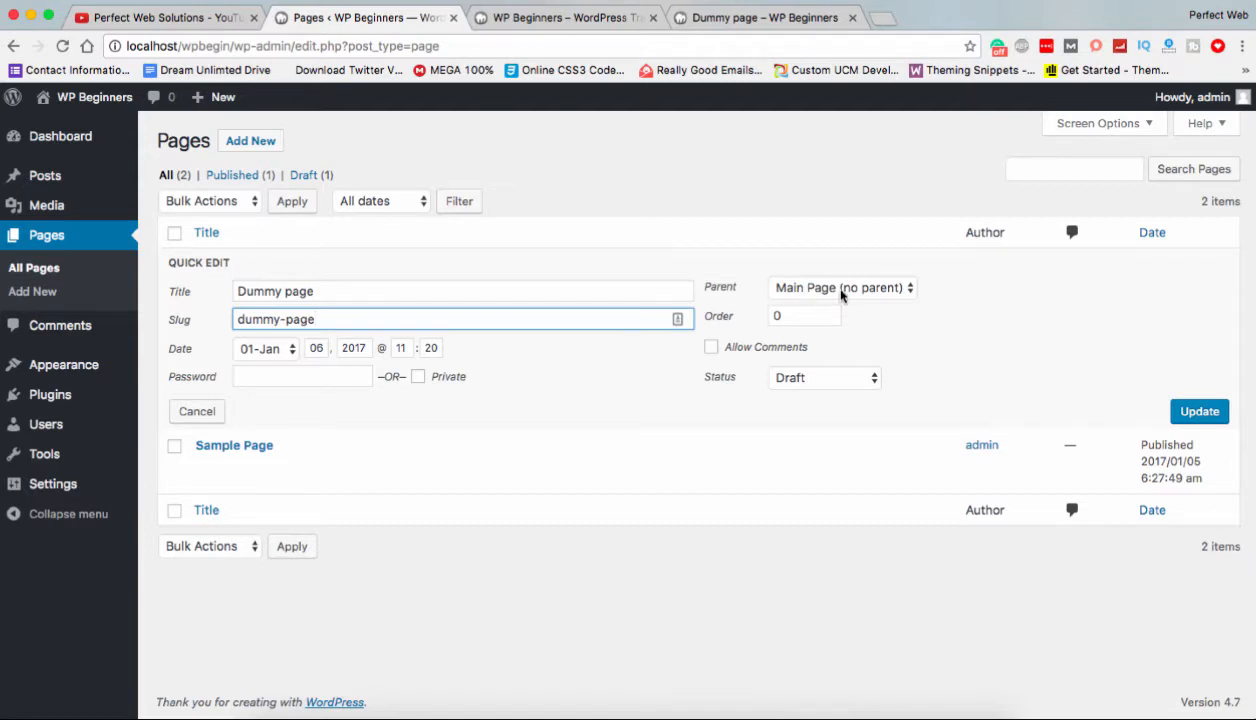
Publish the Dummy page by setting its quick-edit status to Published and saving the update.
click(810, 290)
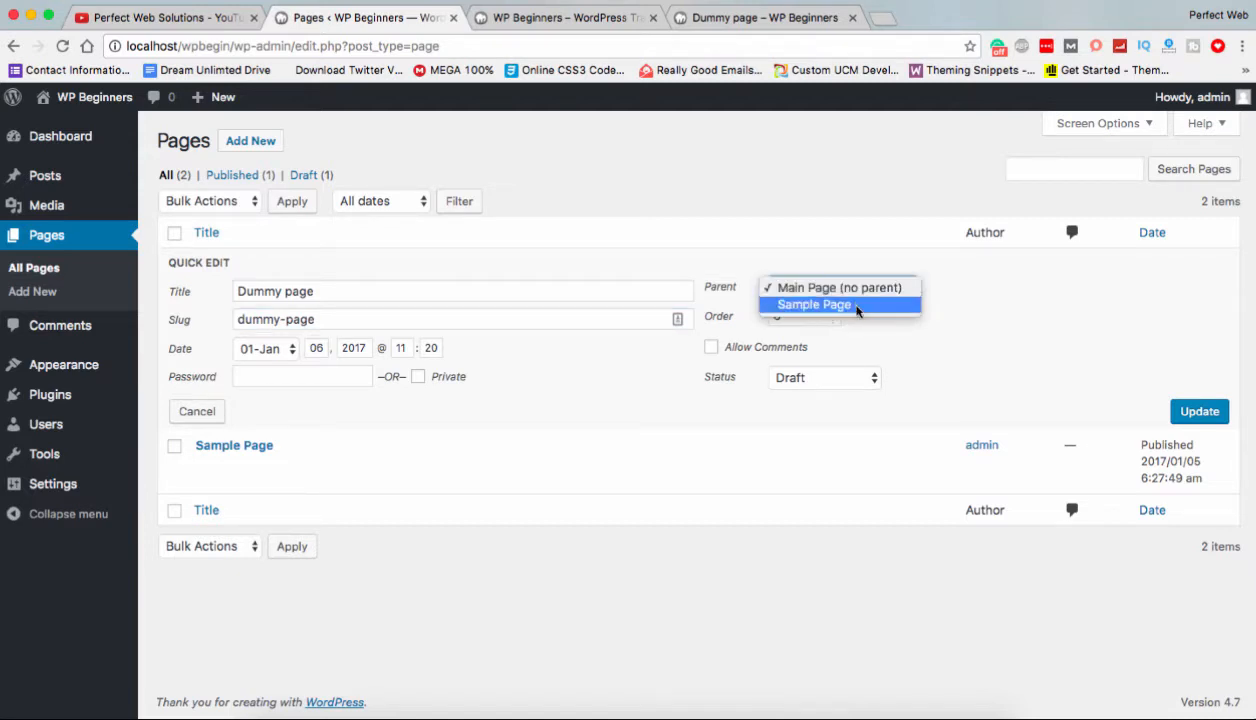
click(998, 339)
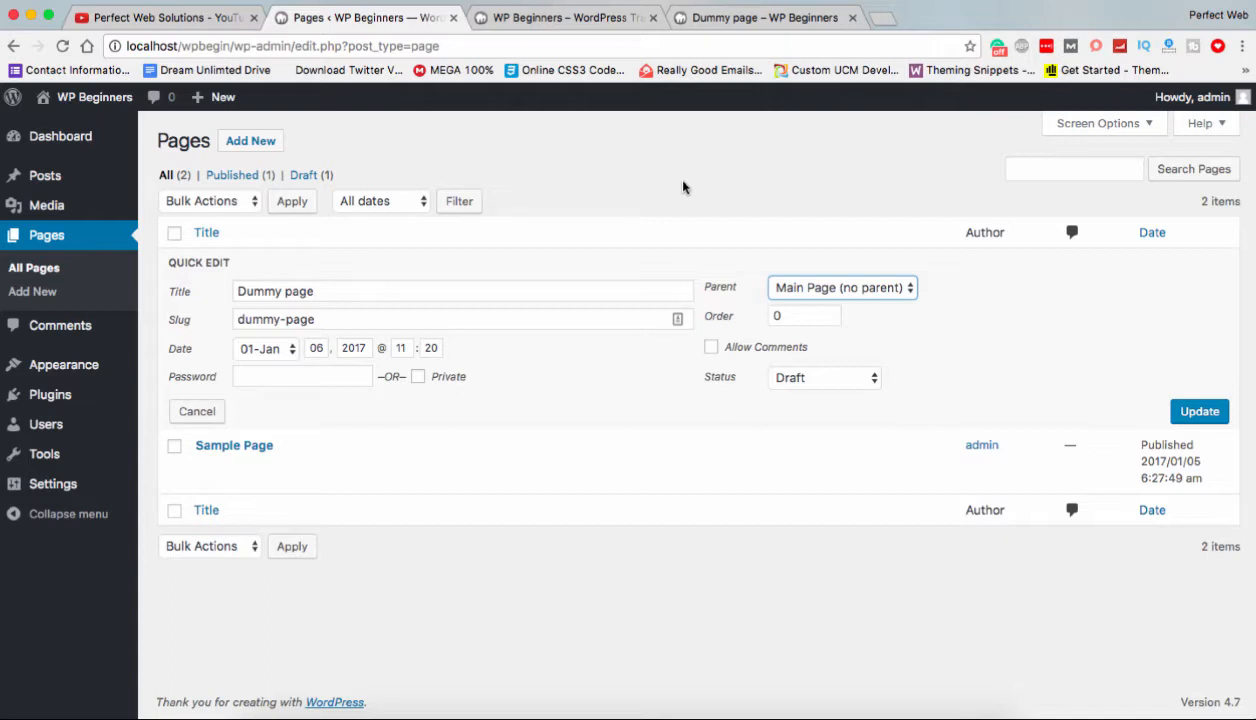
click(815, 316)
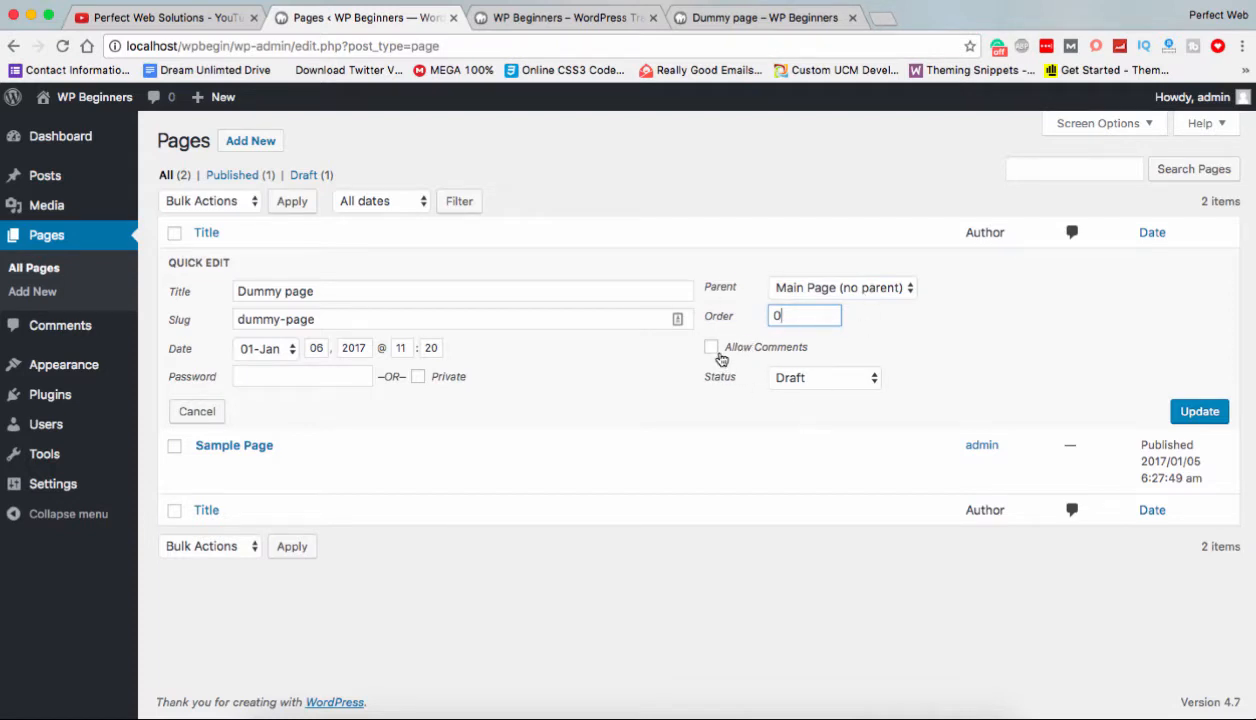
click(828, 386)
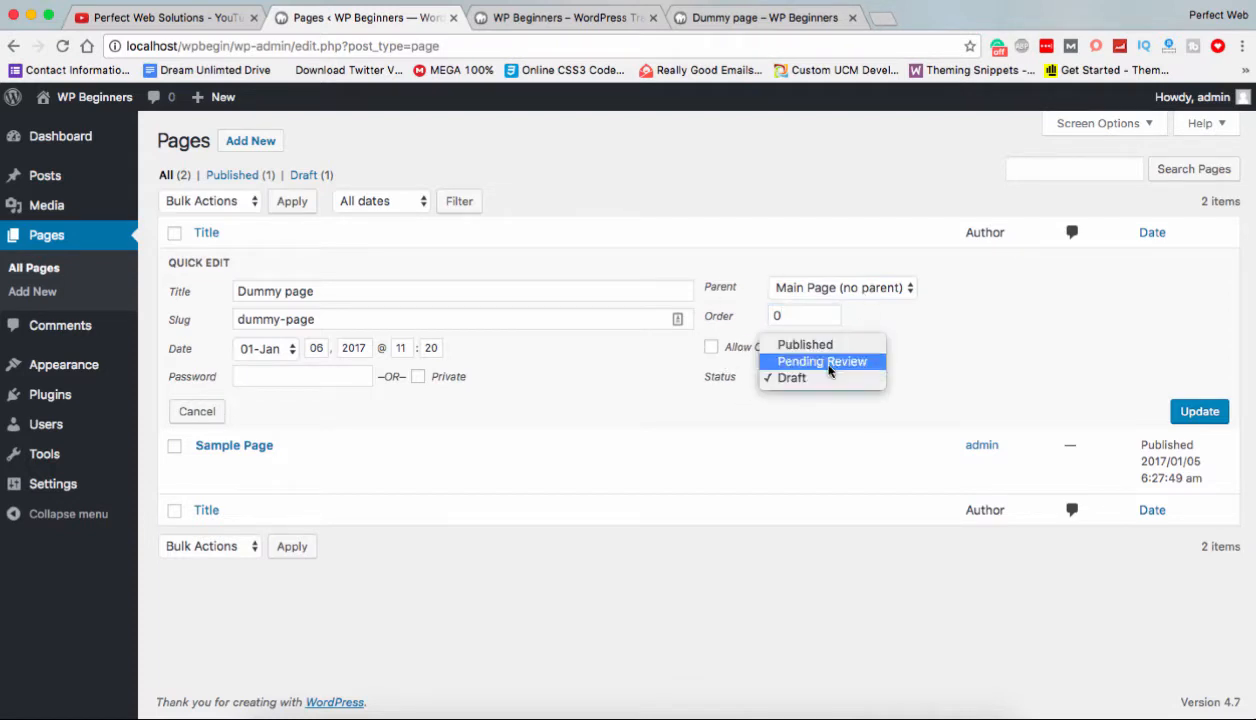
key(Escape)
key(p)
click(1190, 411)
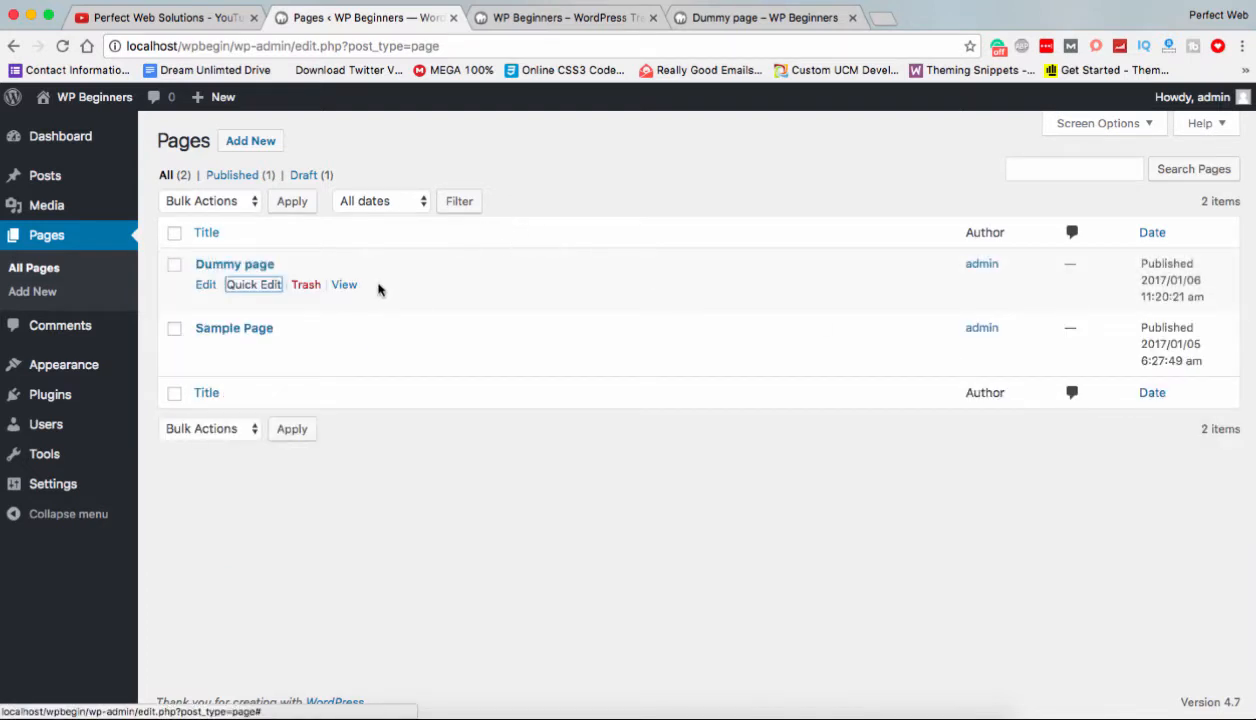
Close the Dummy page preview, reload the WP Beginners front page, and examine its posts and sidebar for the page.
click(630, 18)
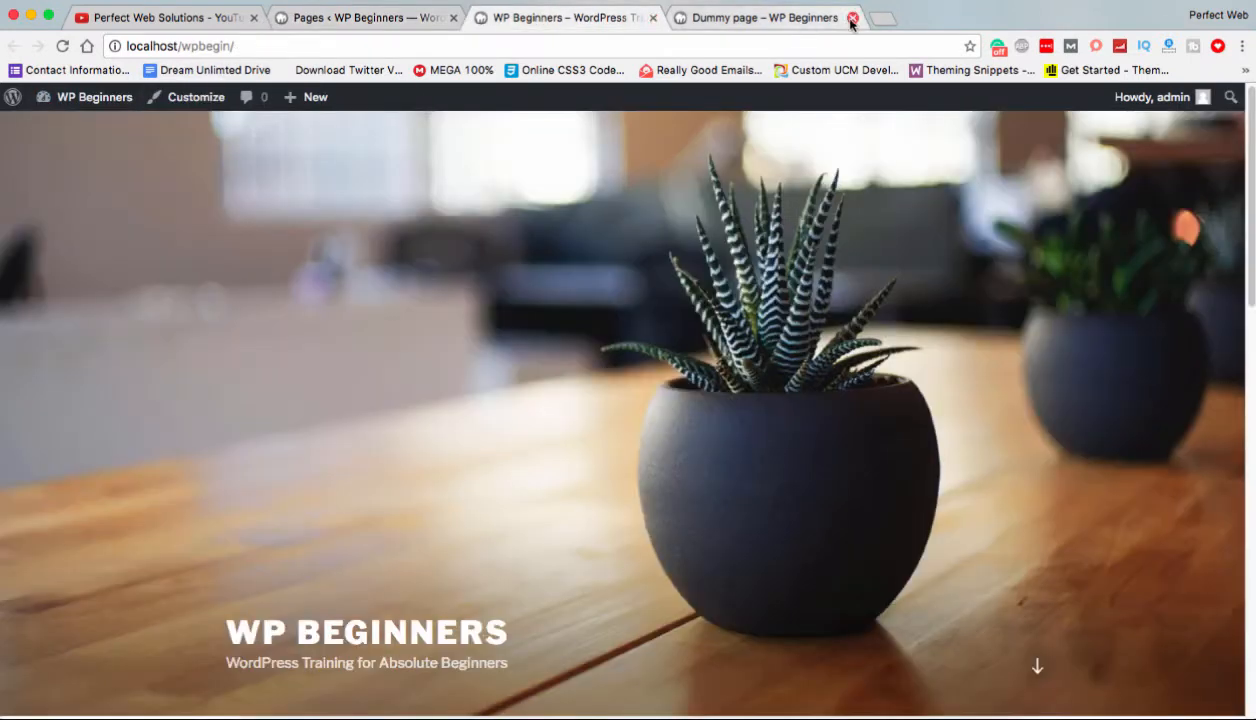
click(852, 17)
click(61, 47)
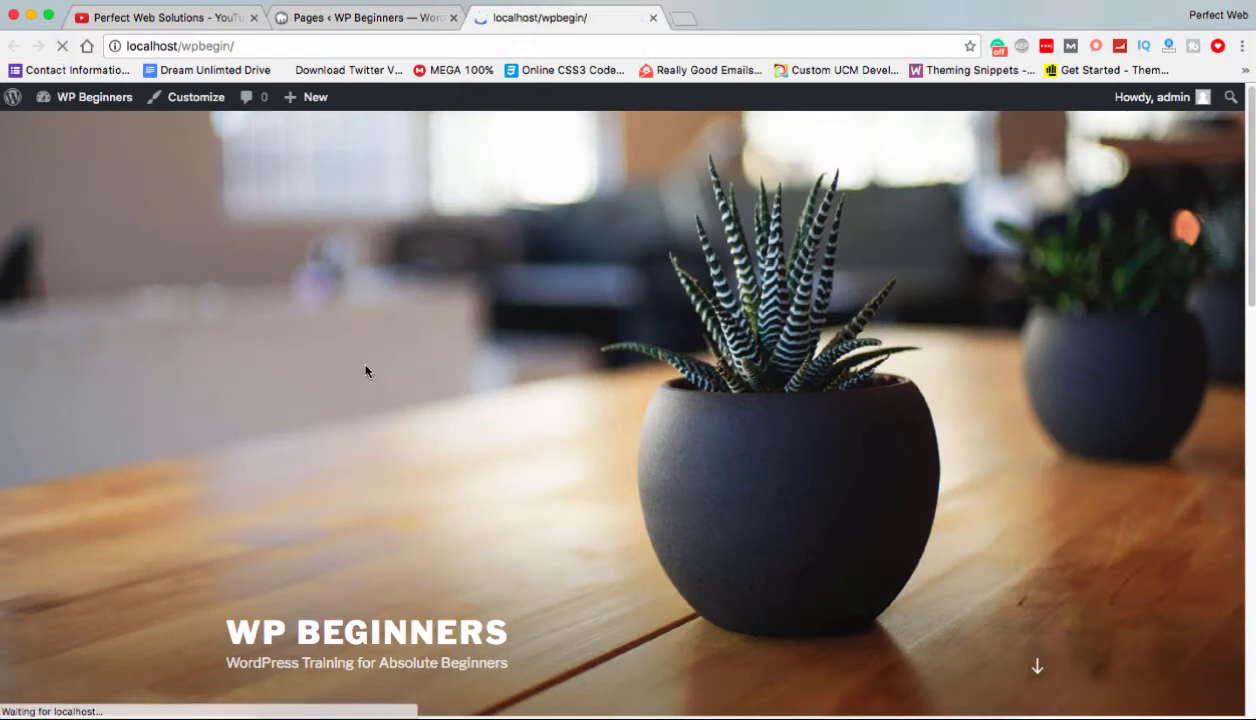
scroll(365, 371, down, 10)
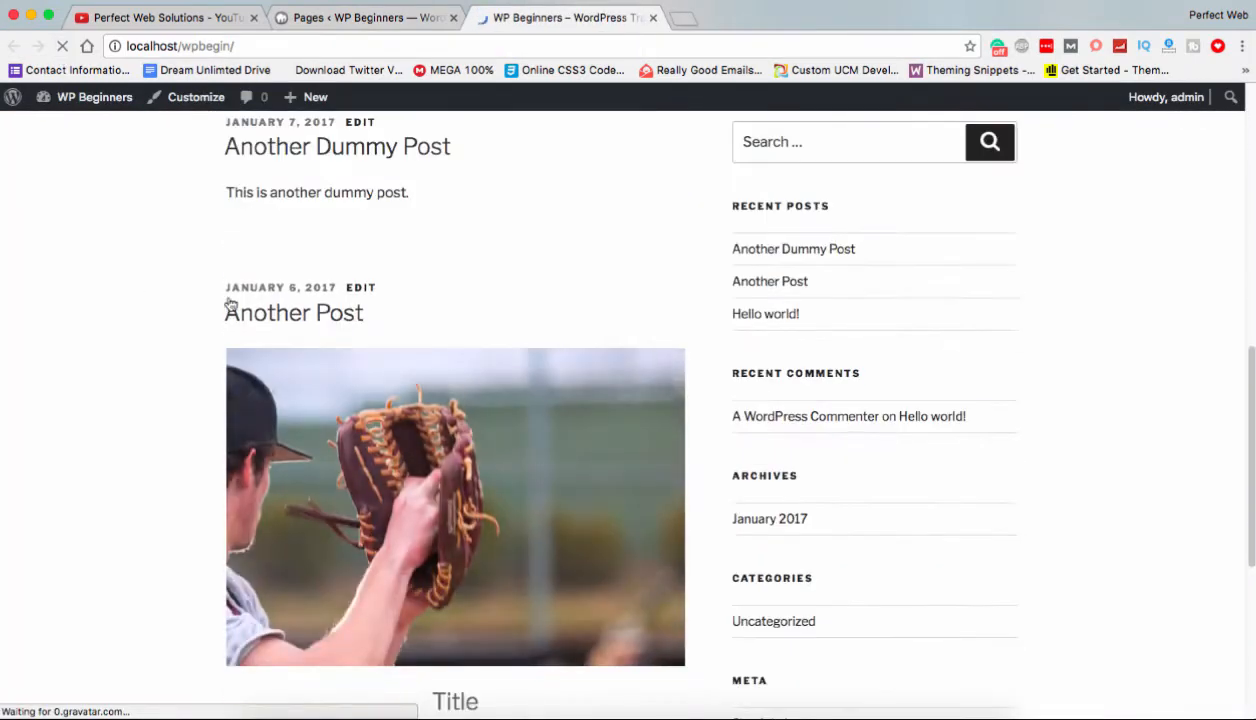
scroll(248, 310, up, 8)
scroll(248, 310, down, 10)
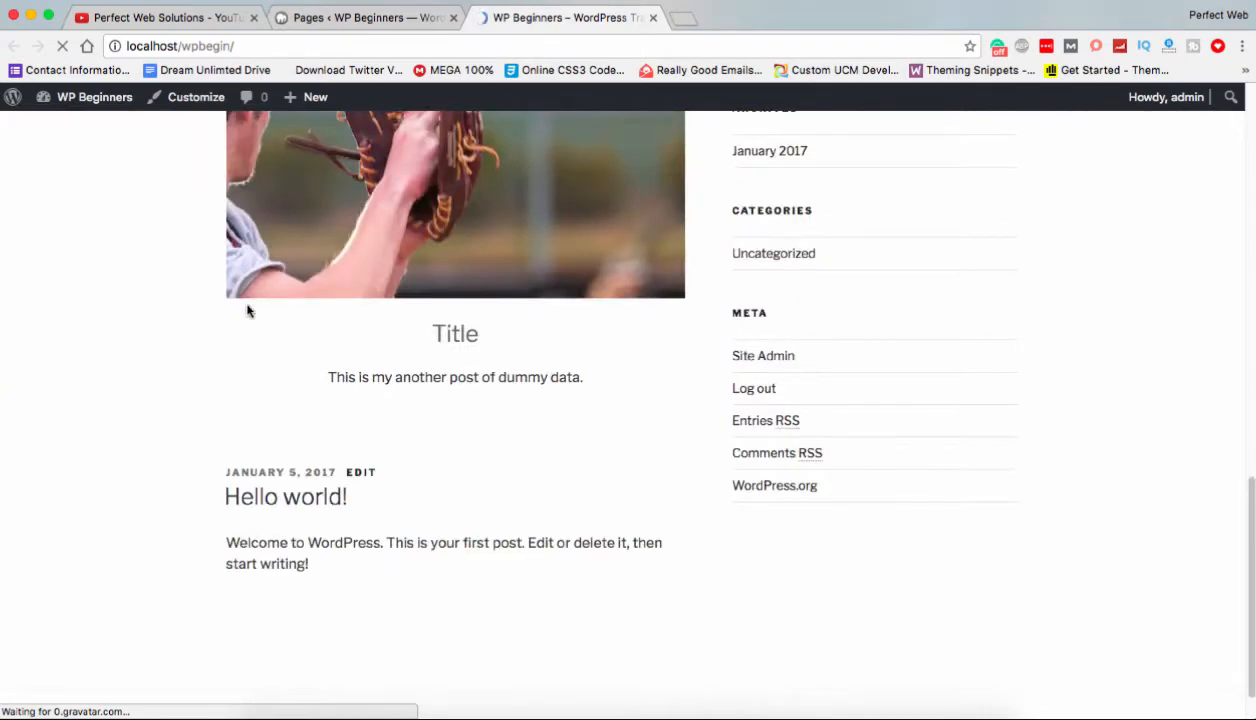
scroll(248, 310, up, 3)
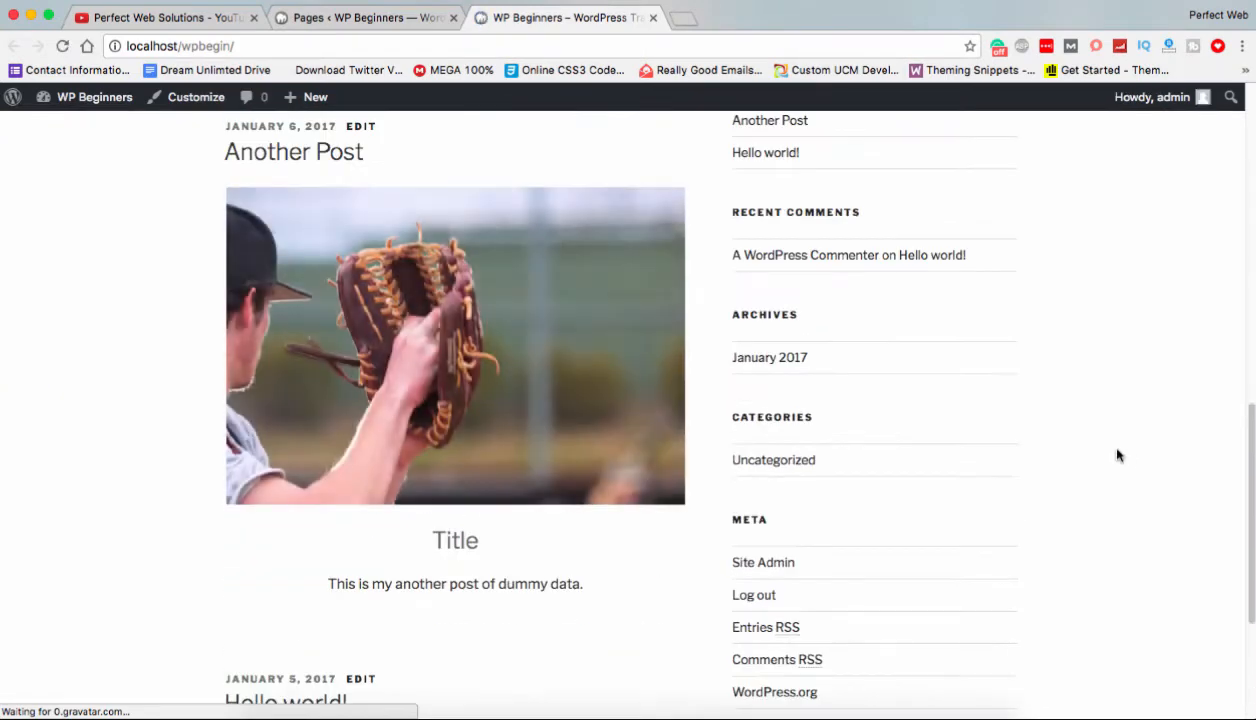
scroll(1118, 455, down, 2)
scroll(1118, 455, up, 12)
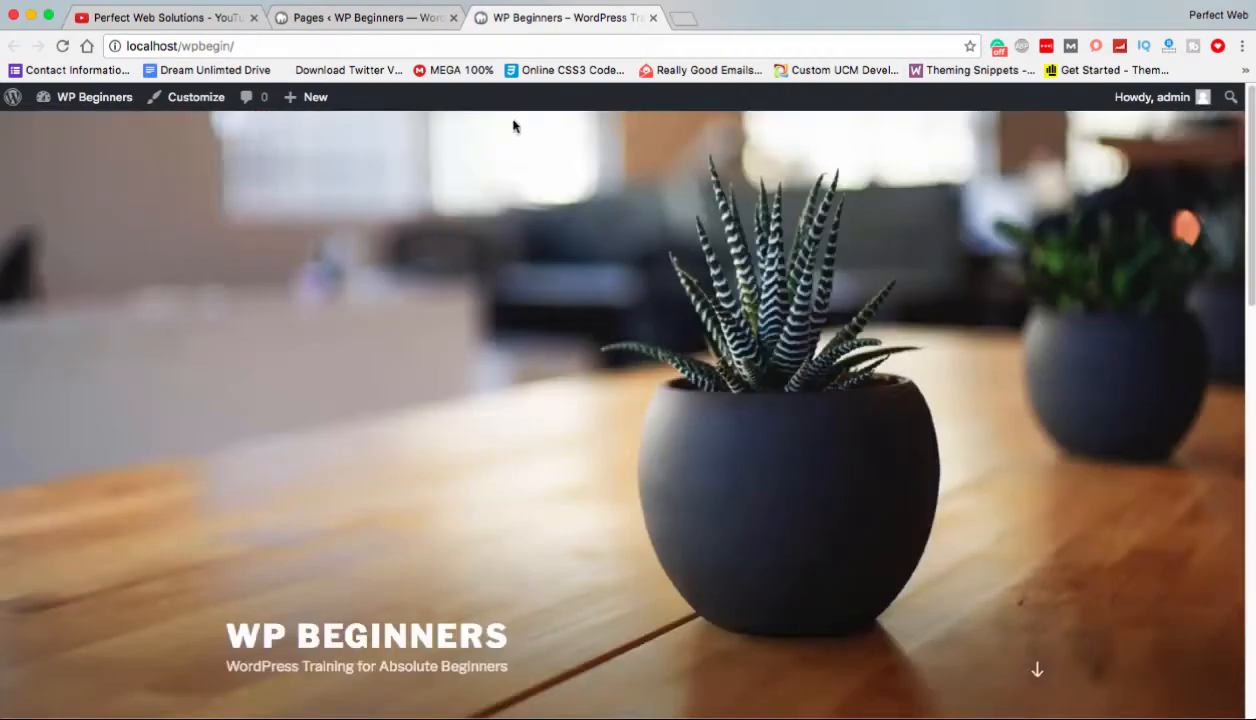
Open the Themes screen in the site admin and examine the installed themes.
click(378, 18)
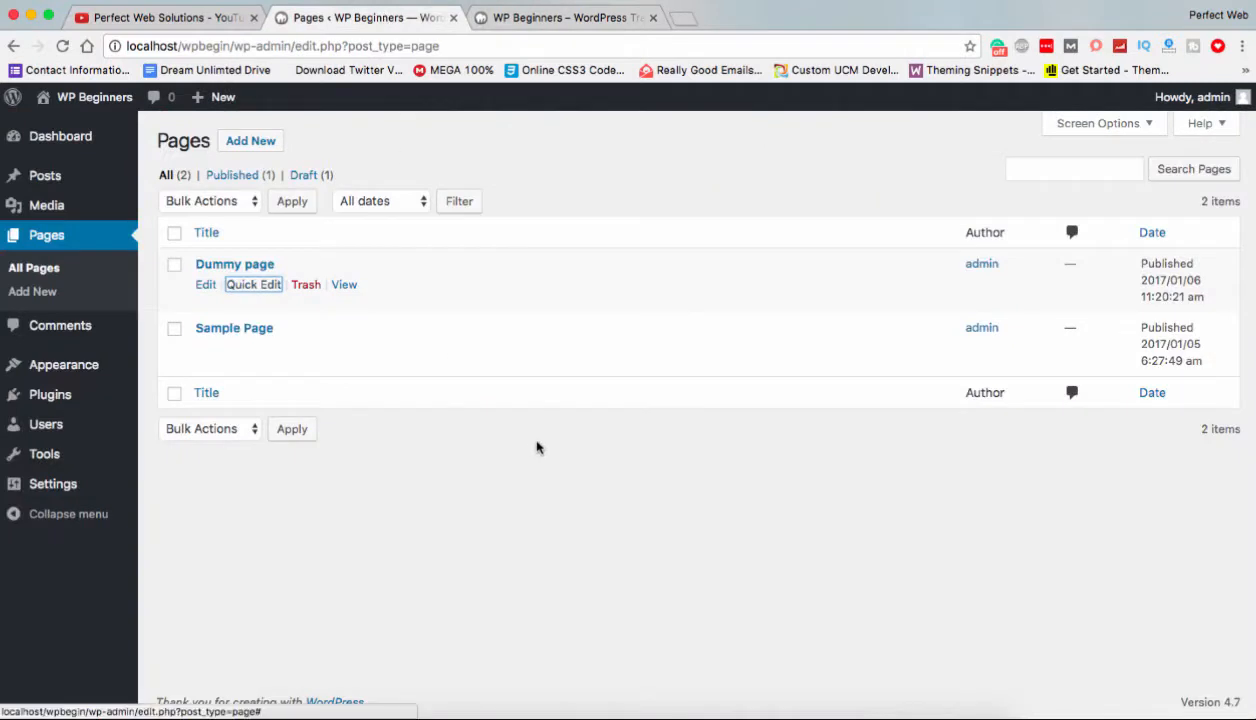
click(88, 369)
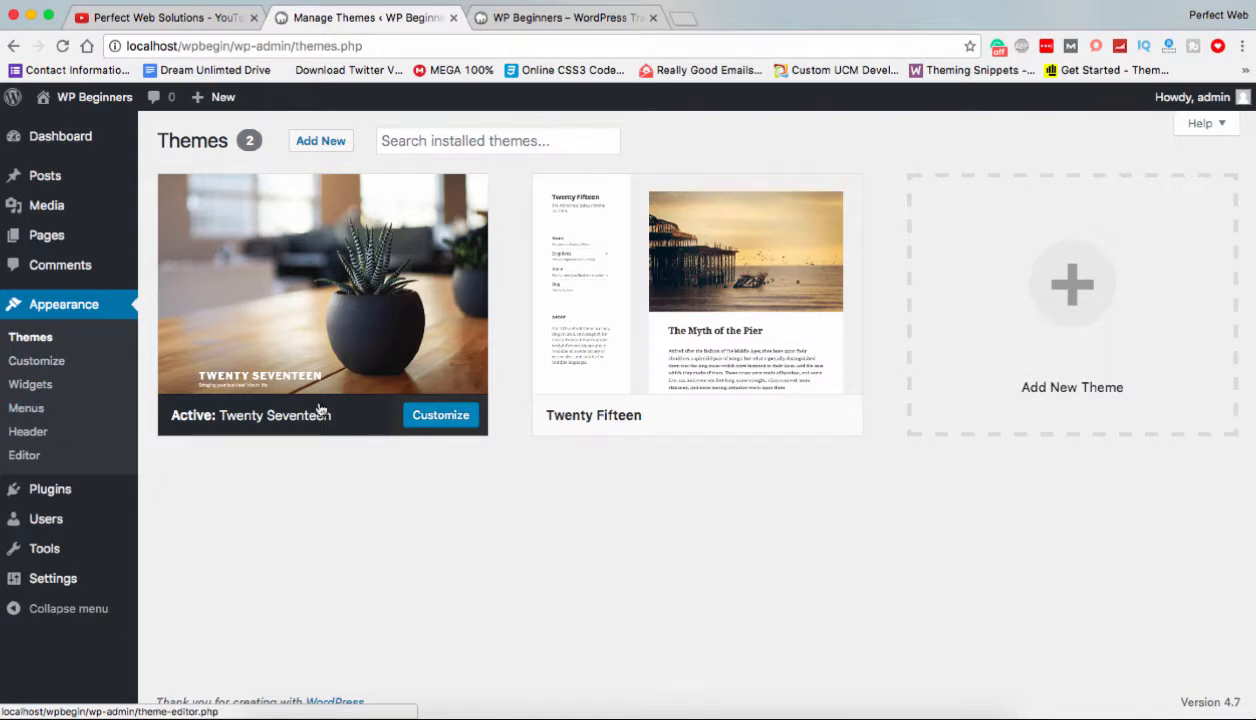
mouse_move(224, 350)
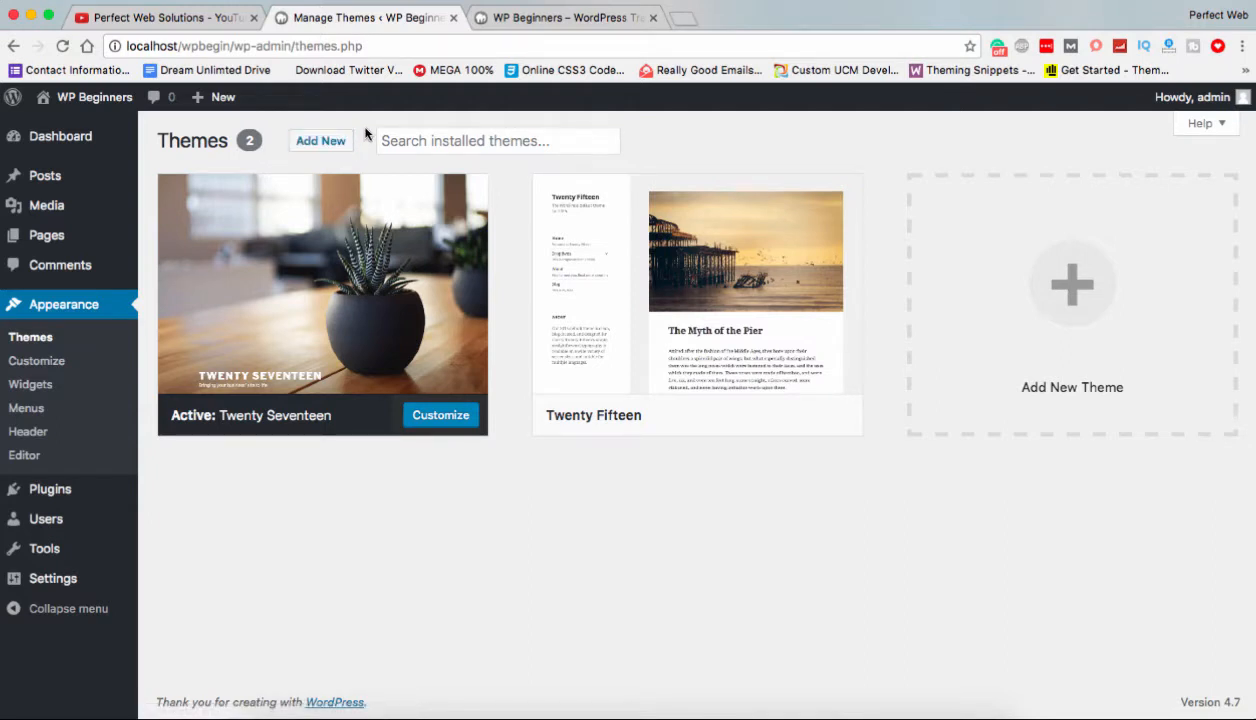
Compare the front page's header and post list with the admin's Themes screen and Appearance options.
click(560, 17)
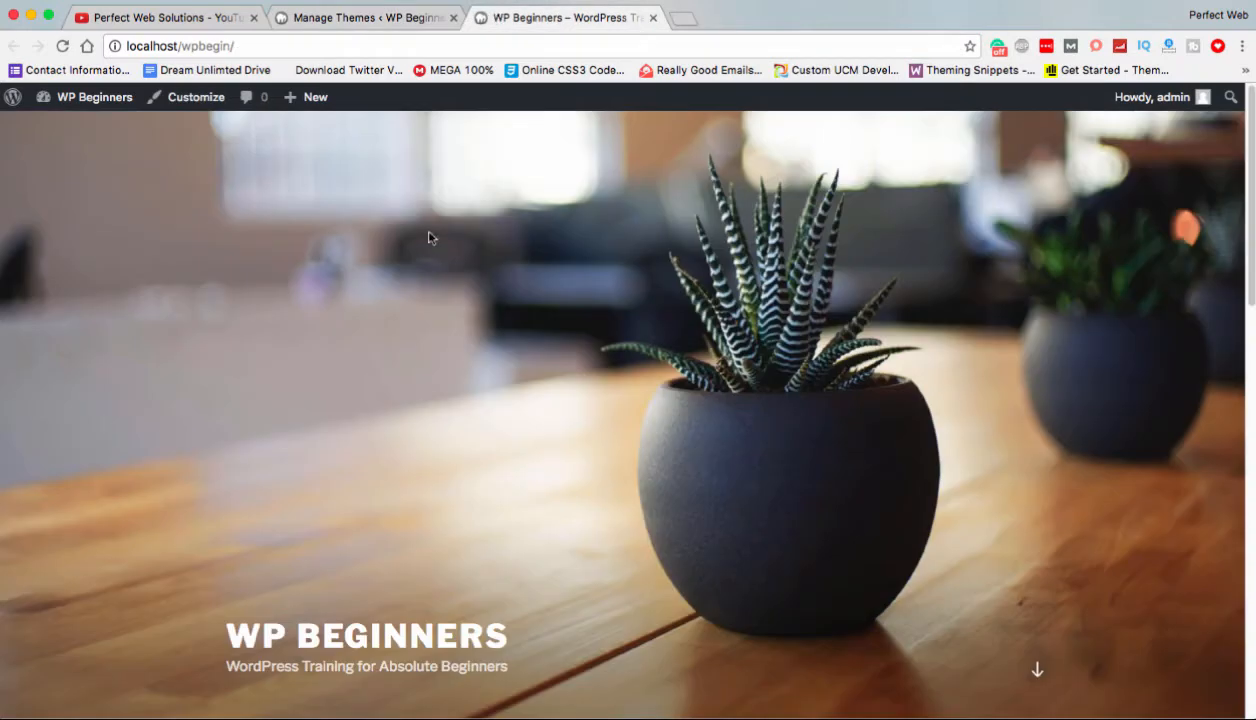
click(333, 18)
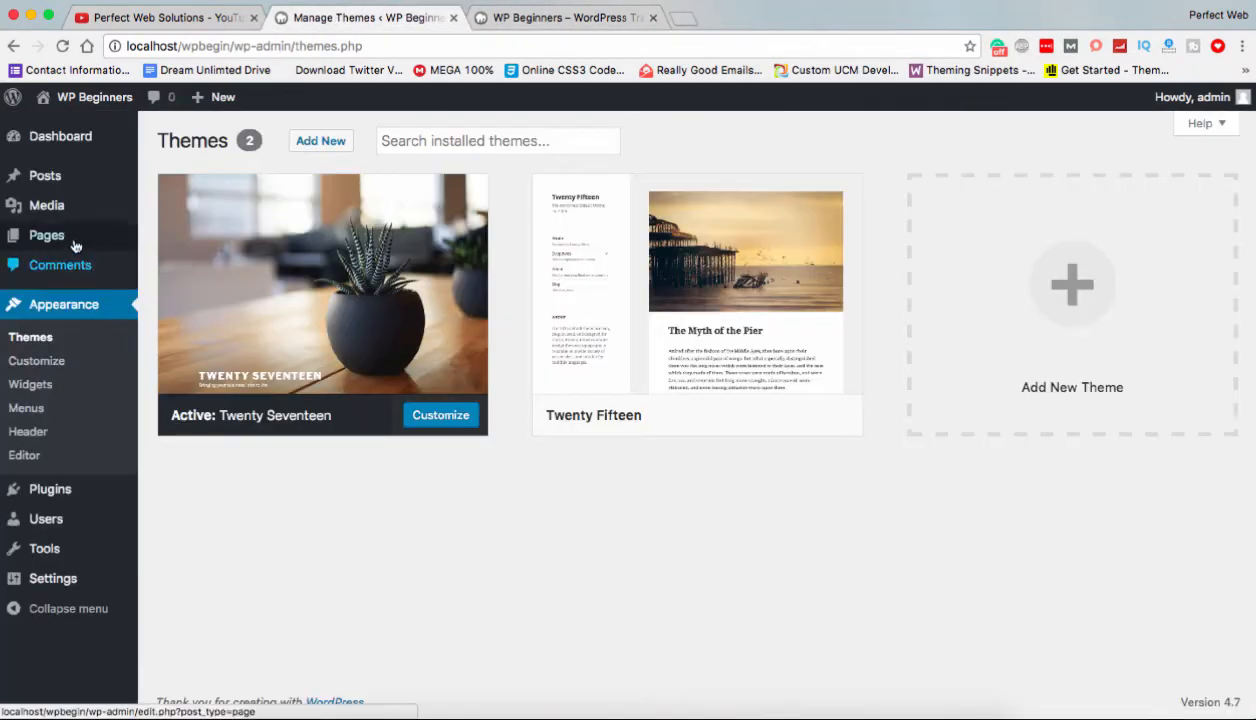
mouse_move(75, 240)
click(560, 17)
scroll(396, 504, down, 5)
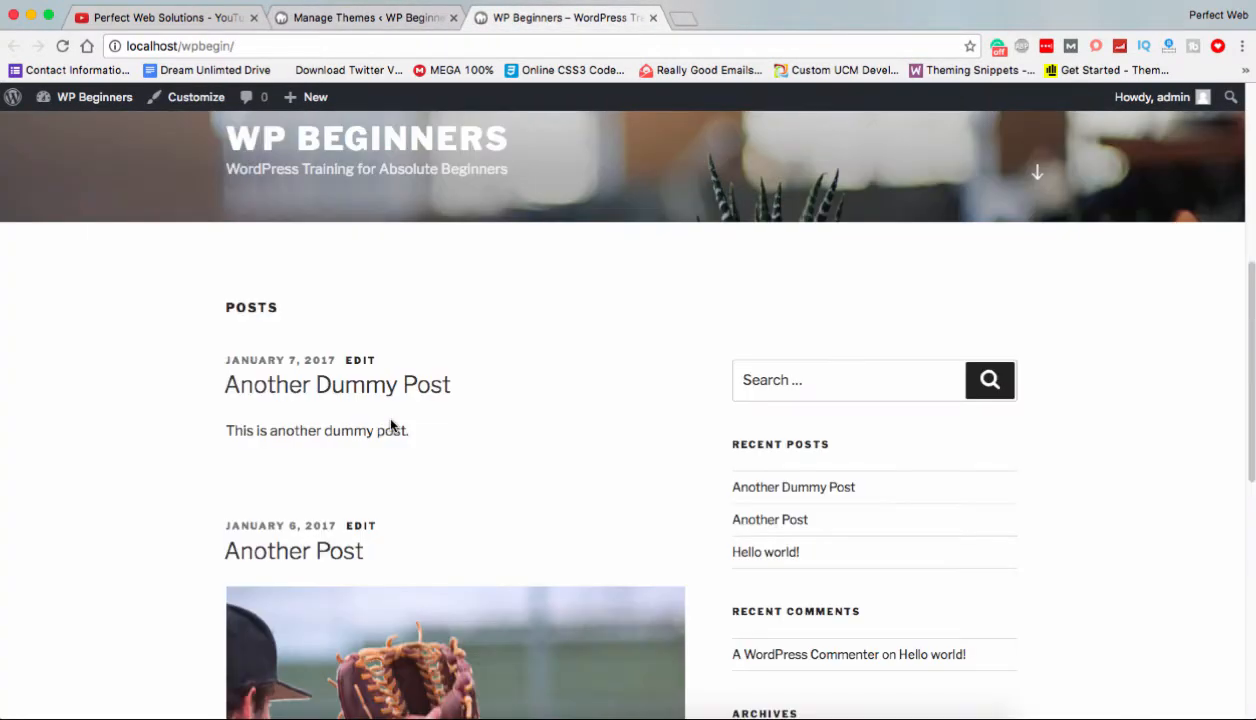
click(380, 25)
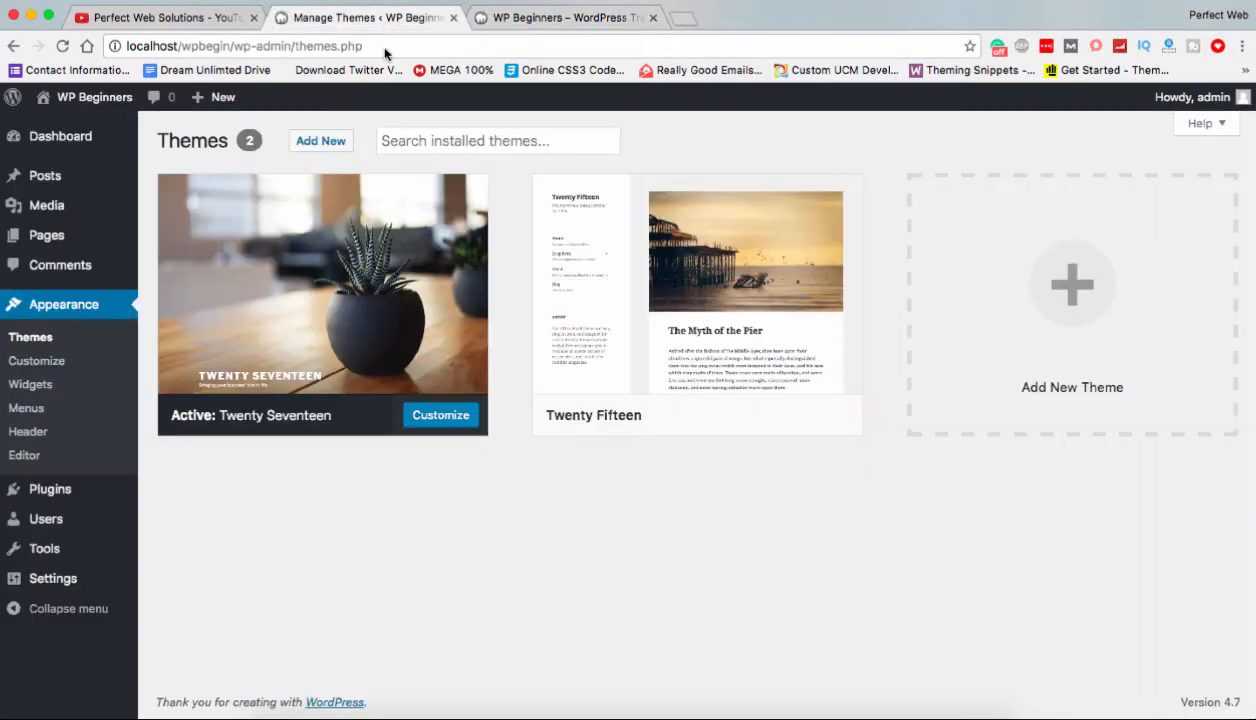
click(495, 12)
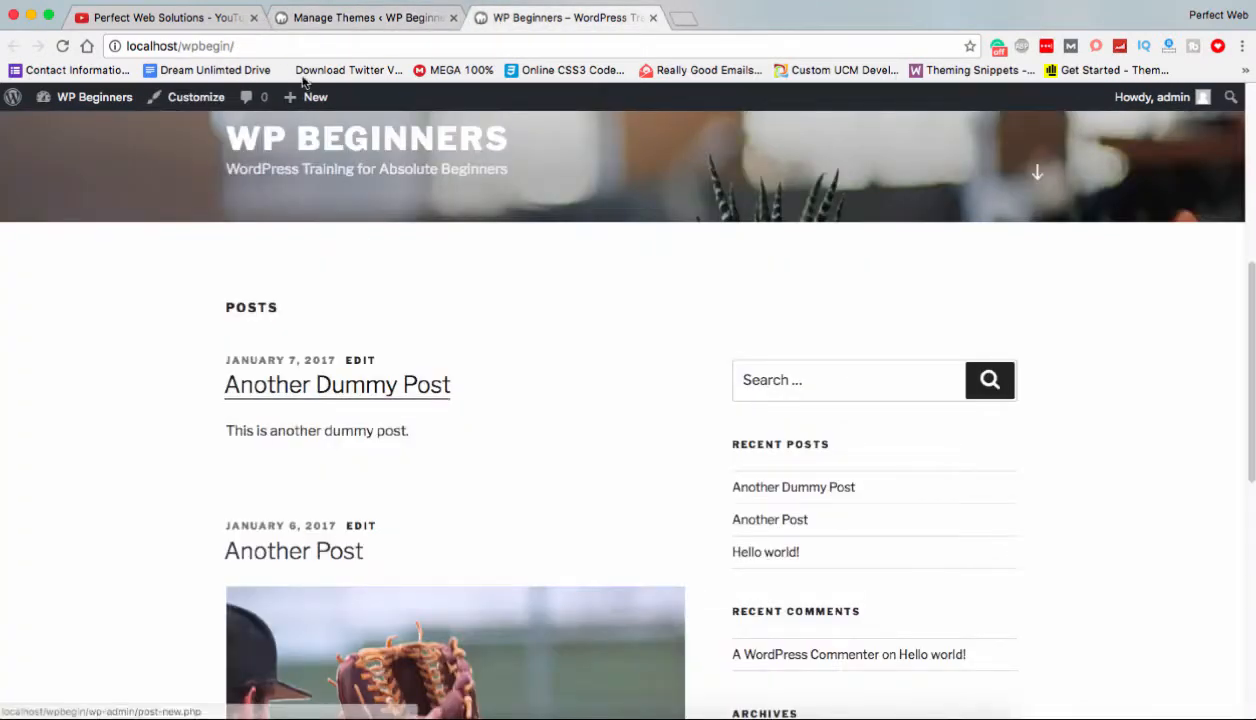
click(315, 25)
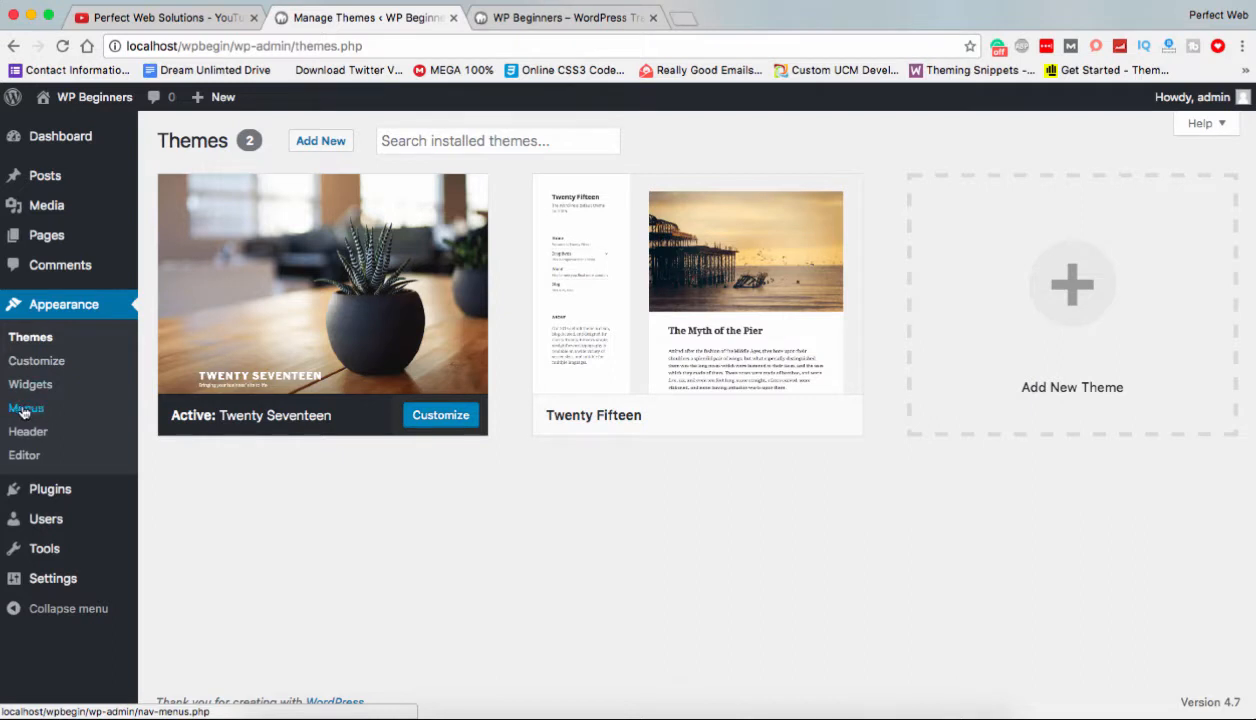
Open perfectwebsolutions.info in a new tab and examine its home page and navigation menu.
click(678, 20)
text(perfectwebsolutions.info)
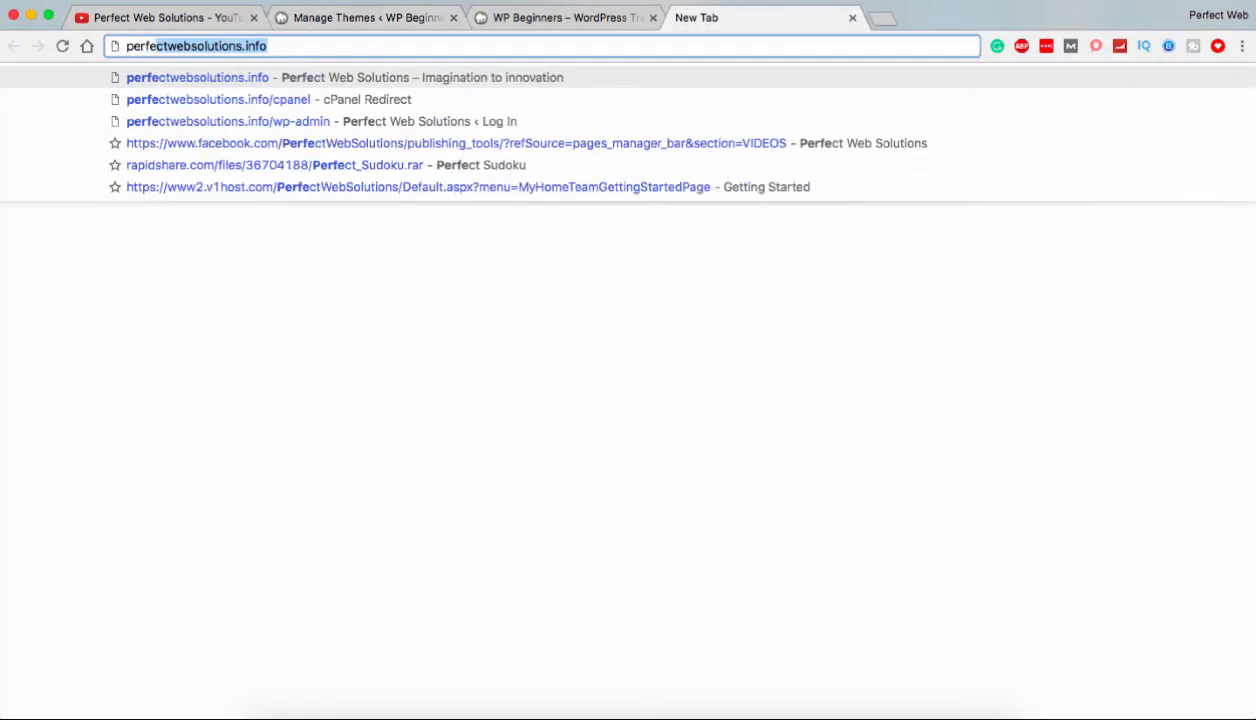
key(Return)
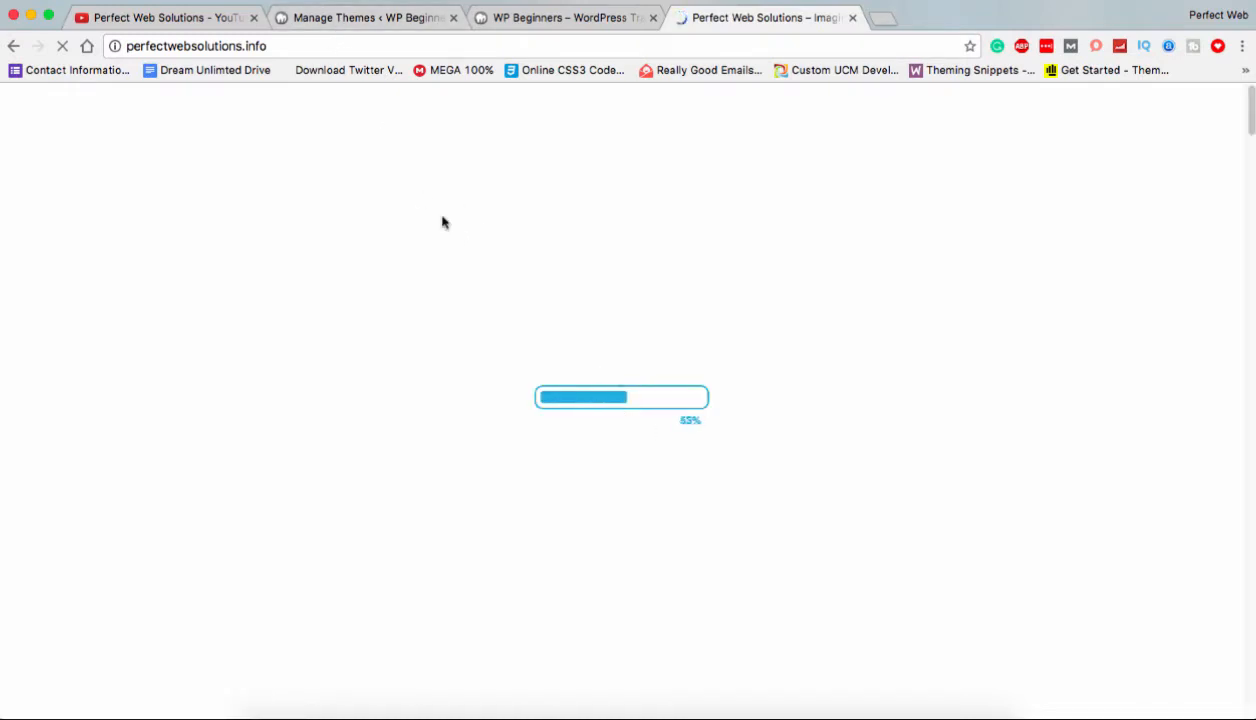
click(351, 19)
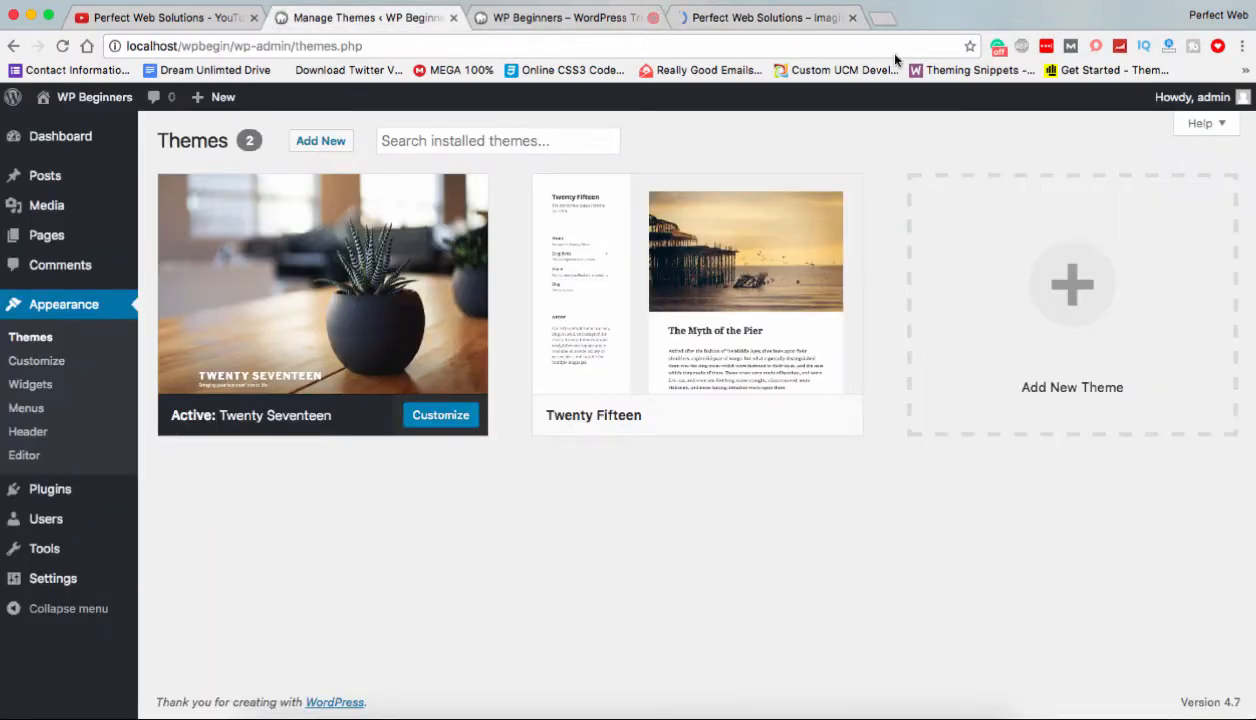
click(808, 17)
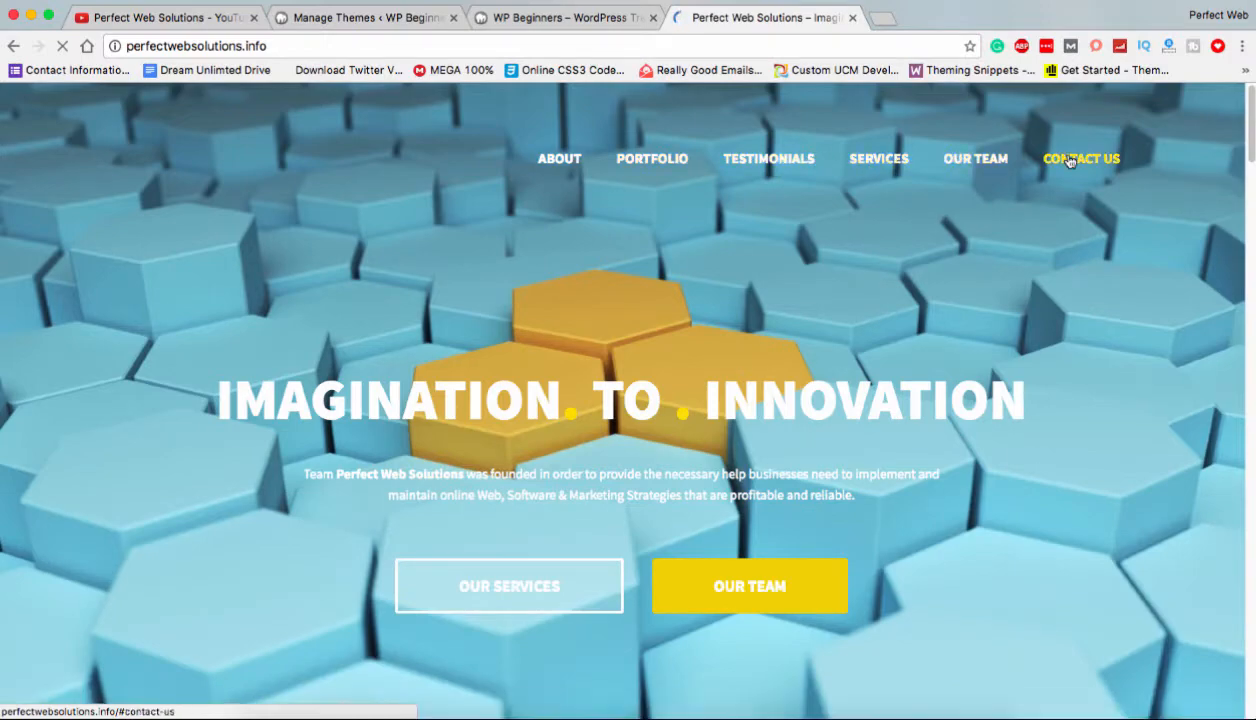
scroll(771, 341, down, 10)
scroll(770, 345, up, 10)
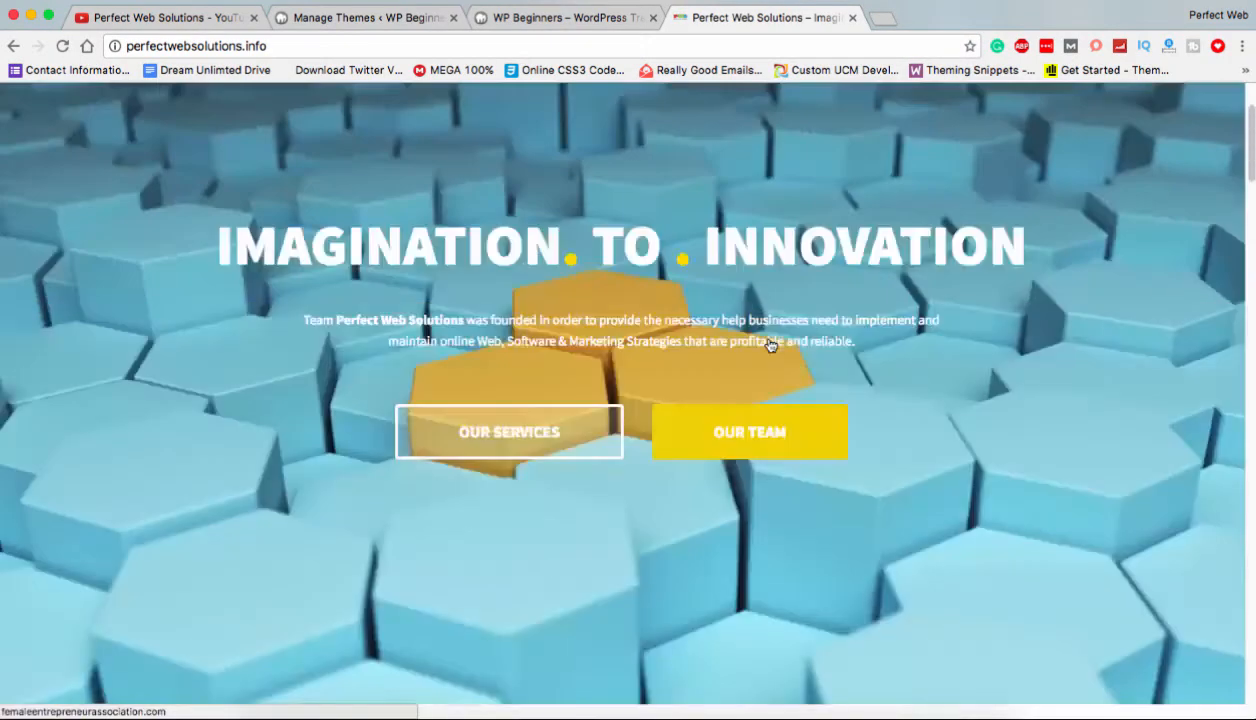
scroll(771, 345, up, 3)
Compare the Perfect Web Solutions site's navigation menu with the local WP Beginners front page.
click(386, 20)
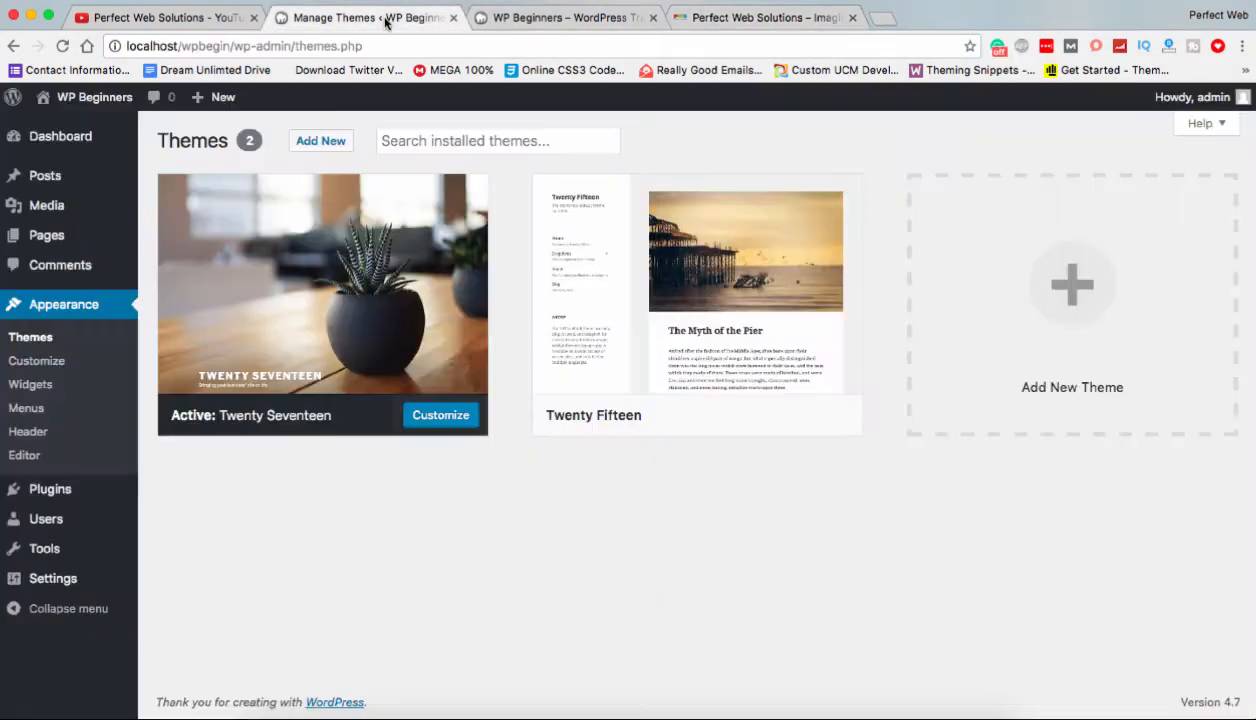
click(752, 18)
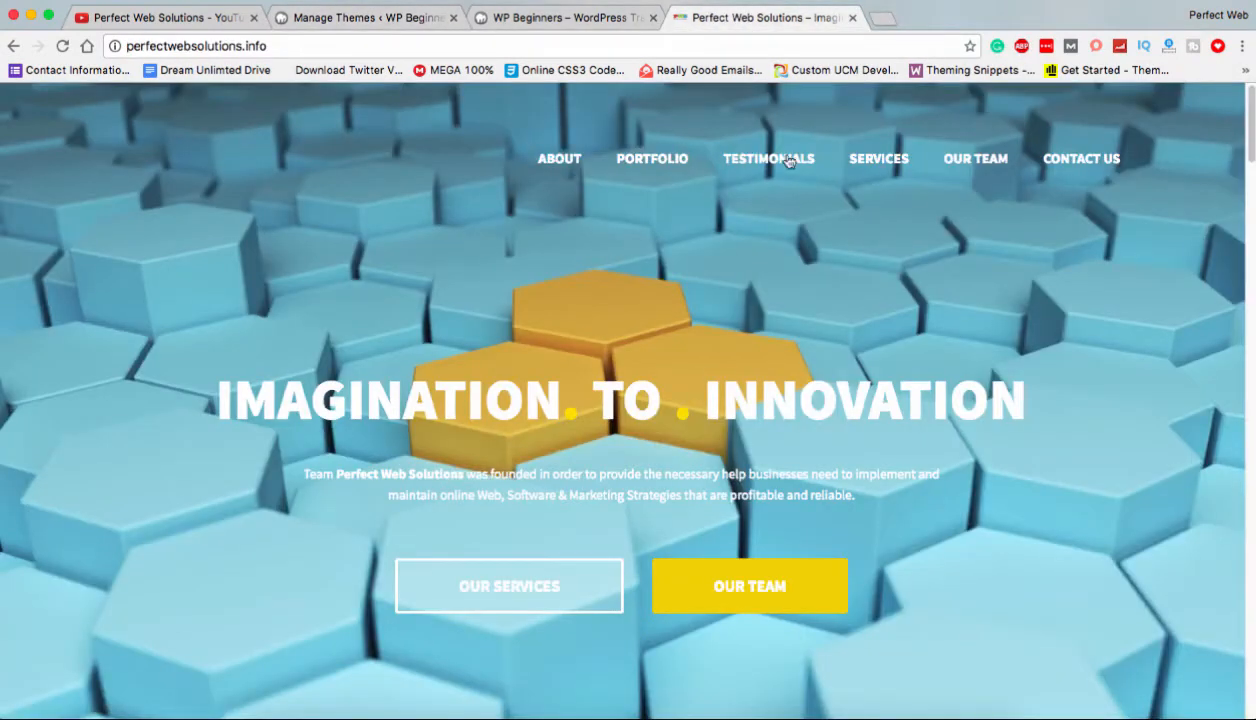
click(557, 20)
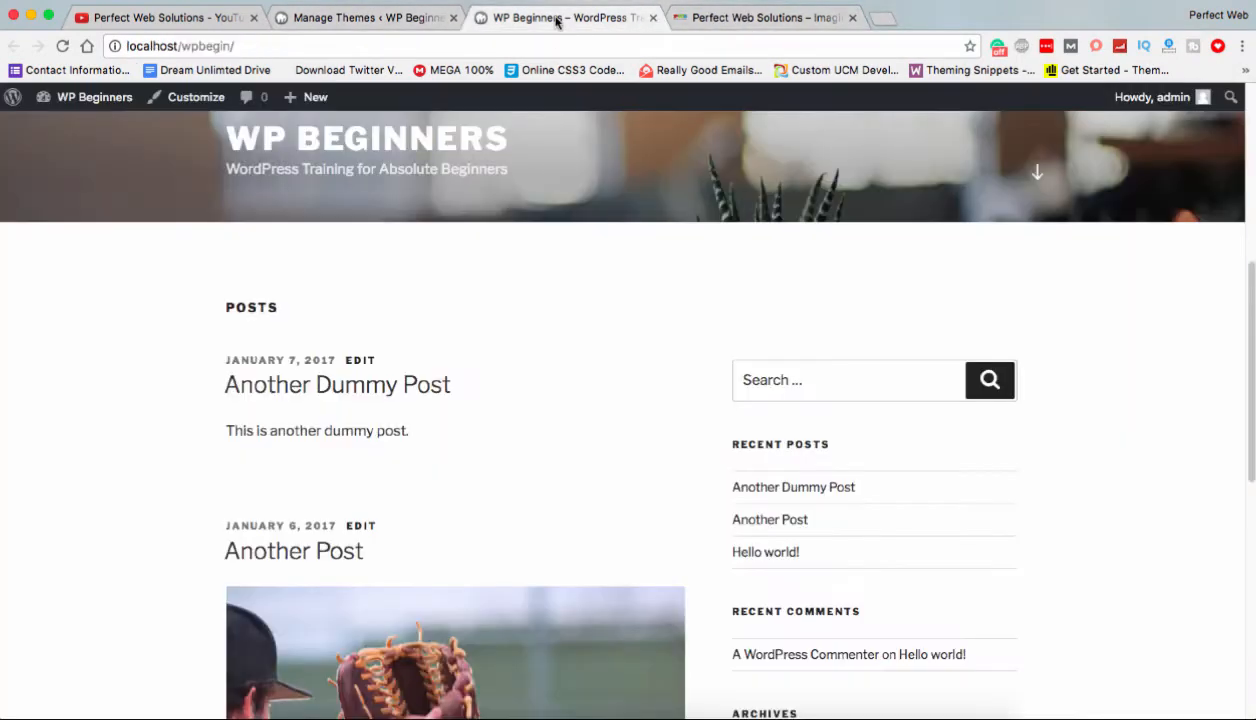
Open the Widgets screen in the local admin and examine the available widgets and the sidebar and footer areas.
click(358, 18)
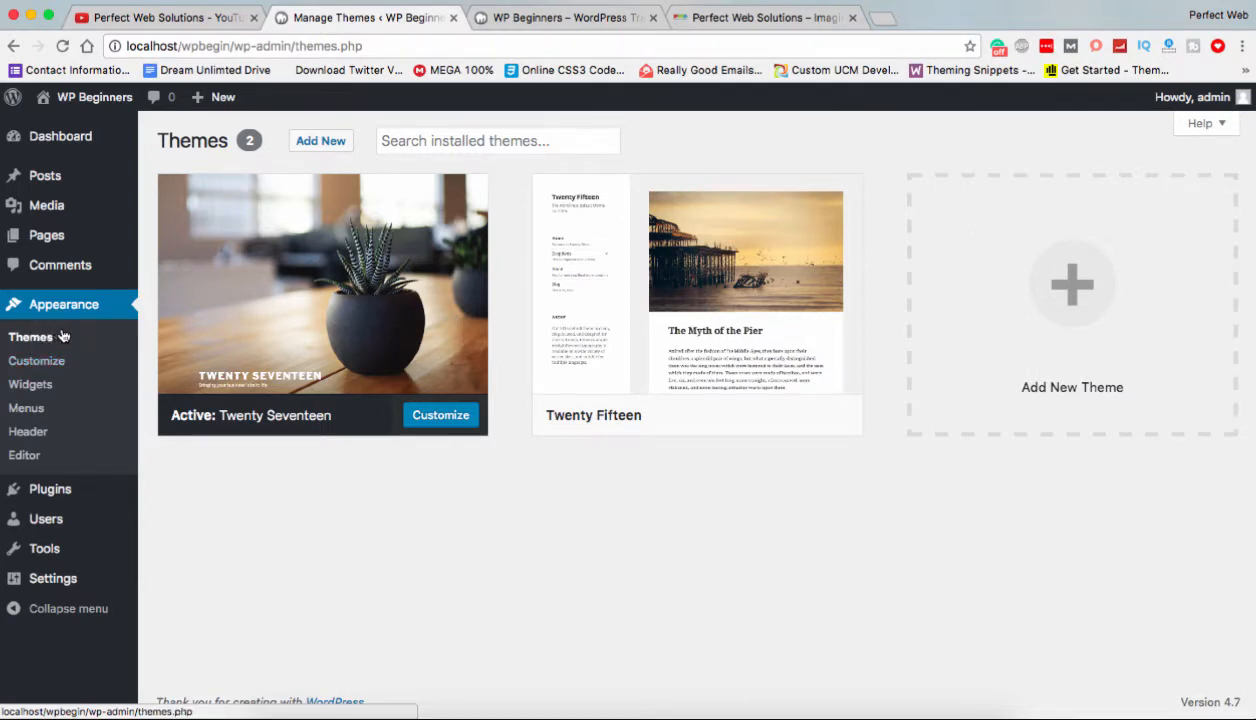
click(31, 386)
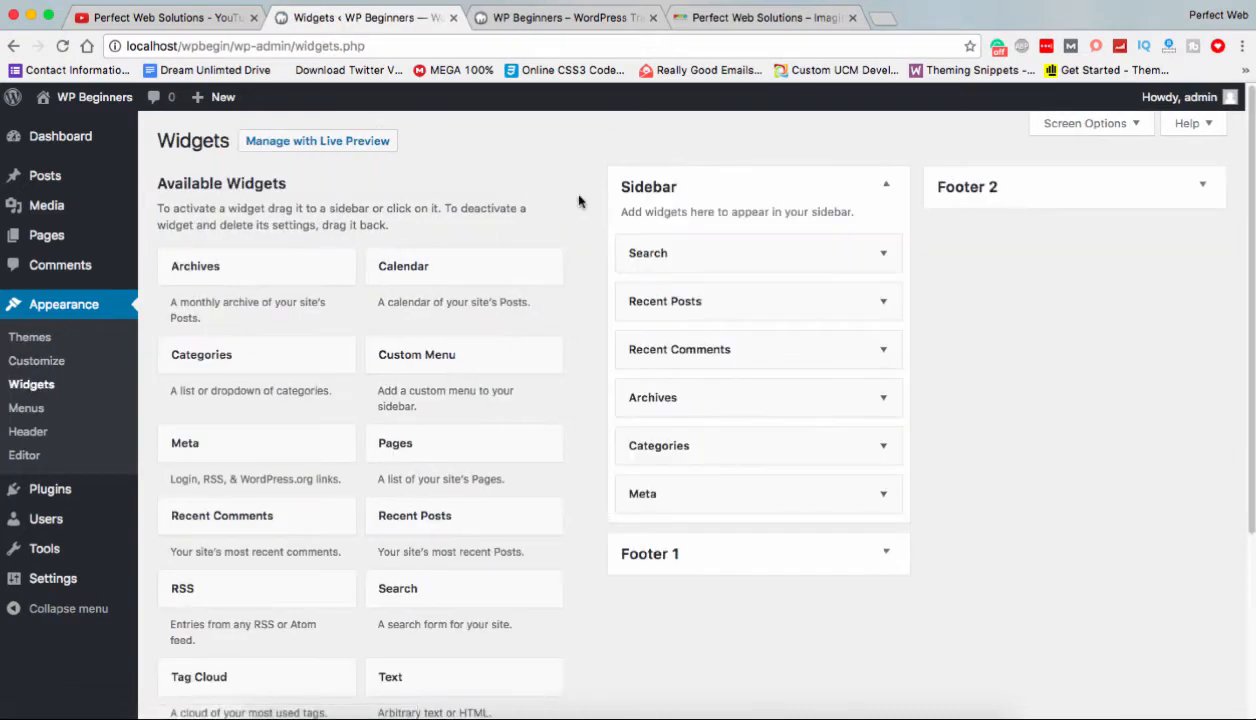
scroll(495, 166, down, 5)
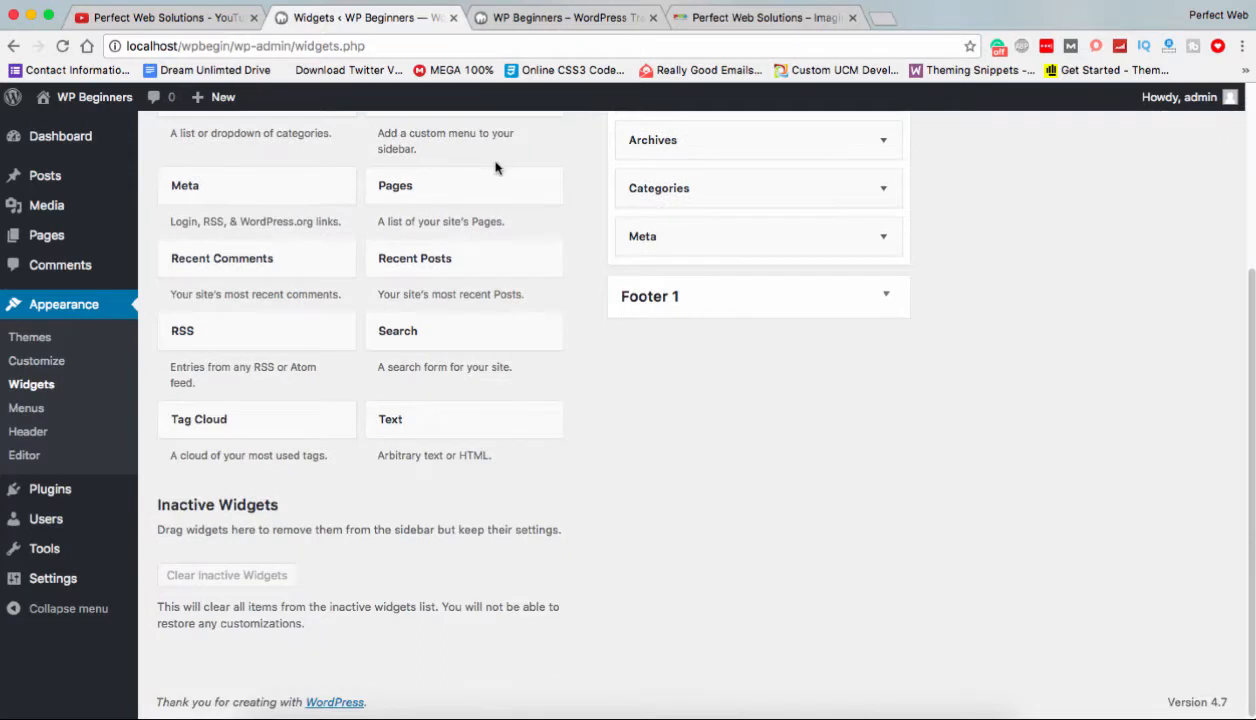
Examine the Available Widgets list and its description, collapsing and re-expanding the list.
scroll(495, 166, up, 4)
scroll(170, 143, up, 2)
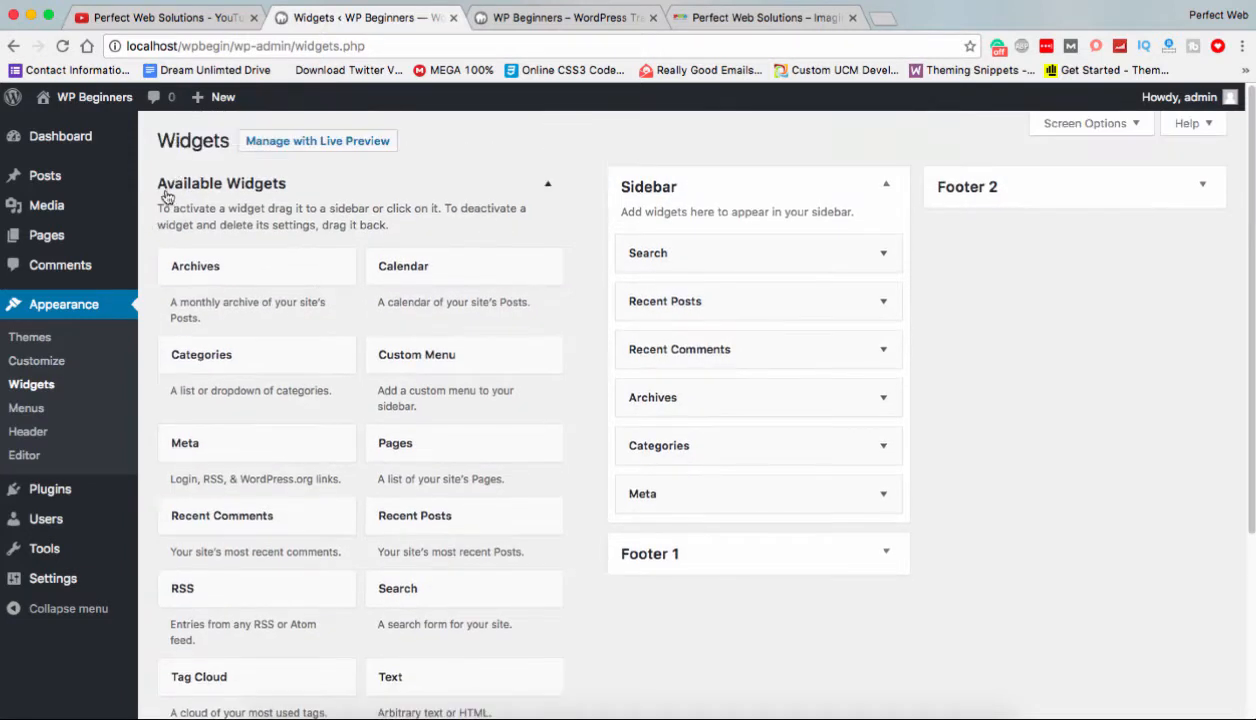
drag(148, 188, 344, 188)
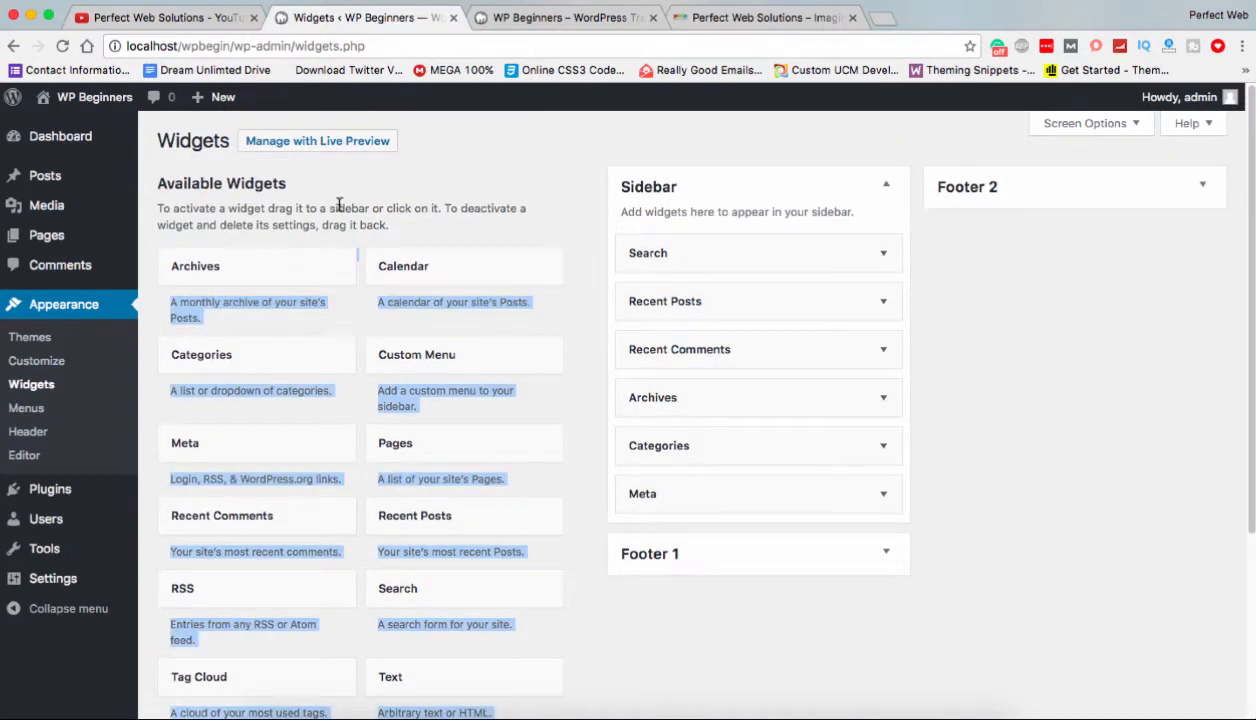
click(500, 194)
click(500, 194)
scroll(481, 291, down, 1)
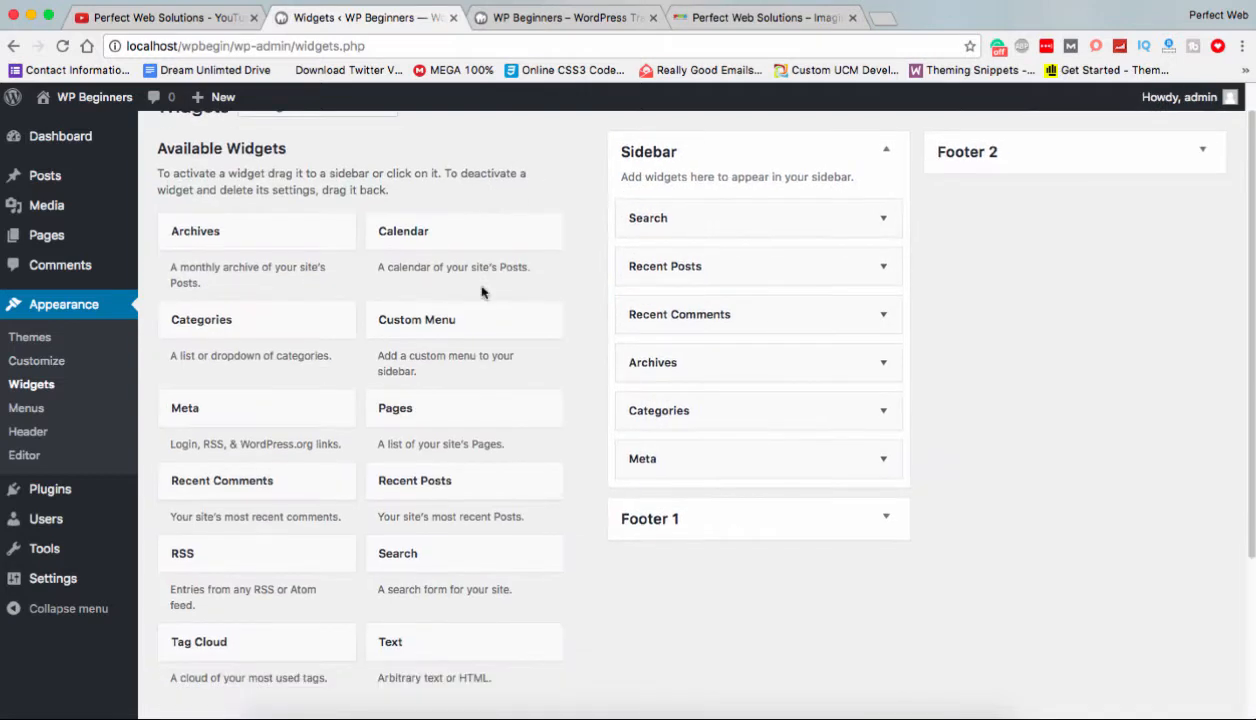
click(503, 154)
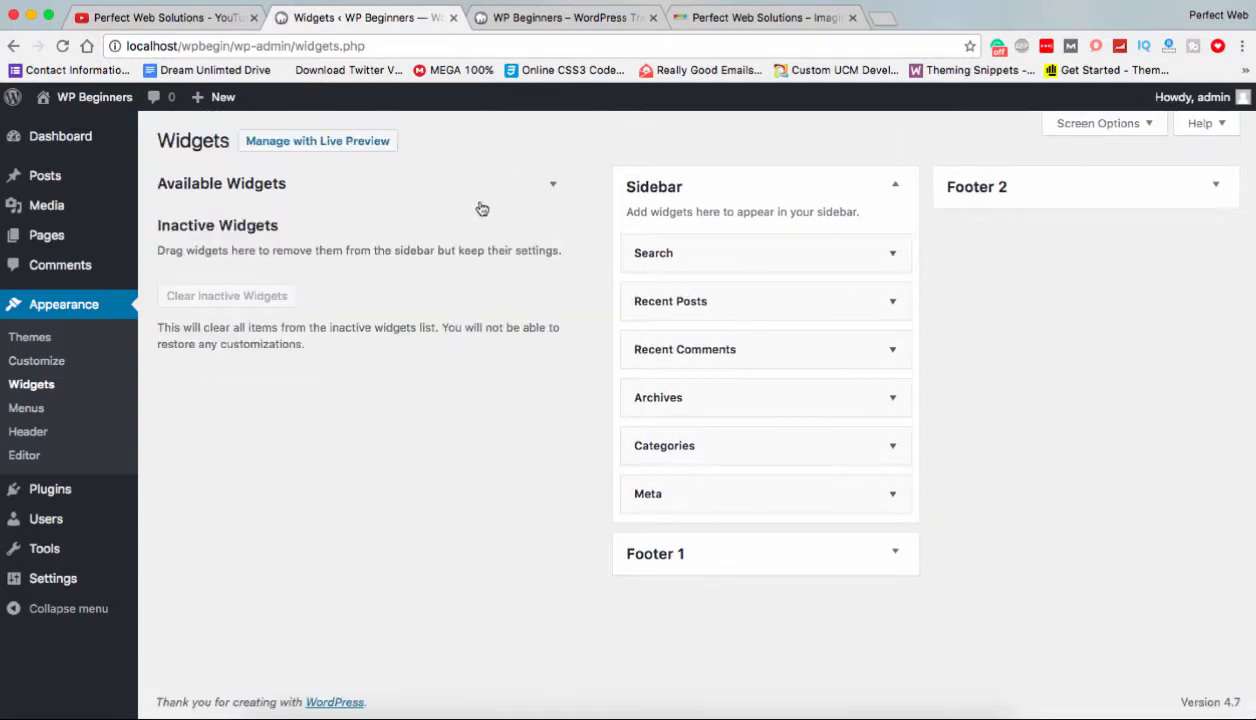
click(483, 194)
click(483, 194)
click(483, 194)
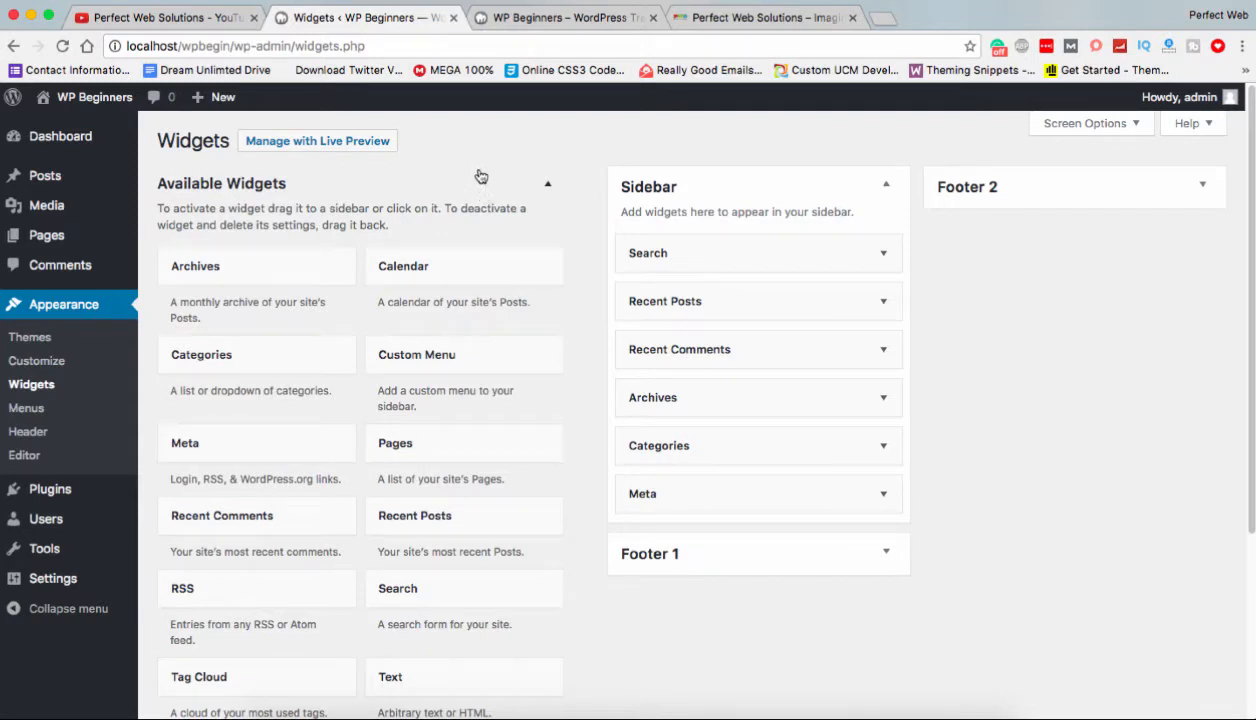
Collapse the Sidebar widget area to view it alongside Footer 1 and Footer 2, and expand it again.
click(769, 187)
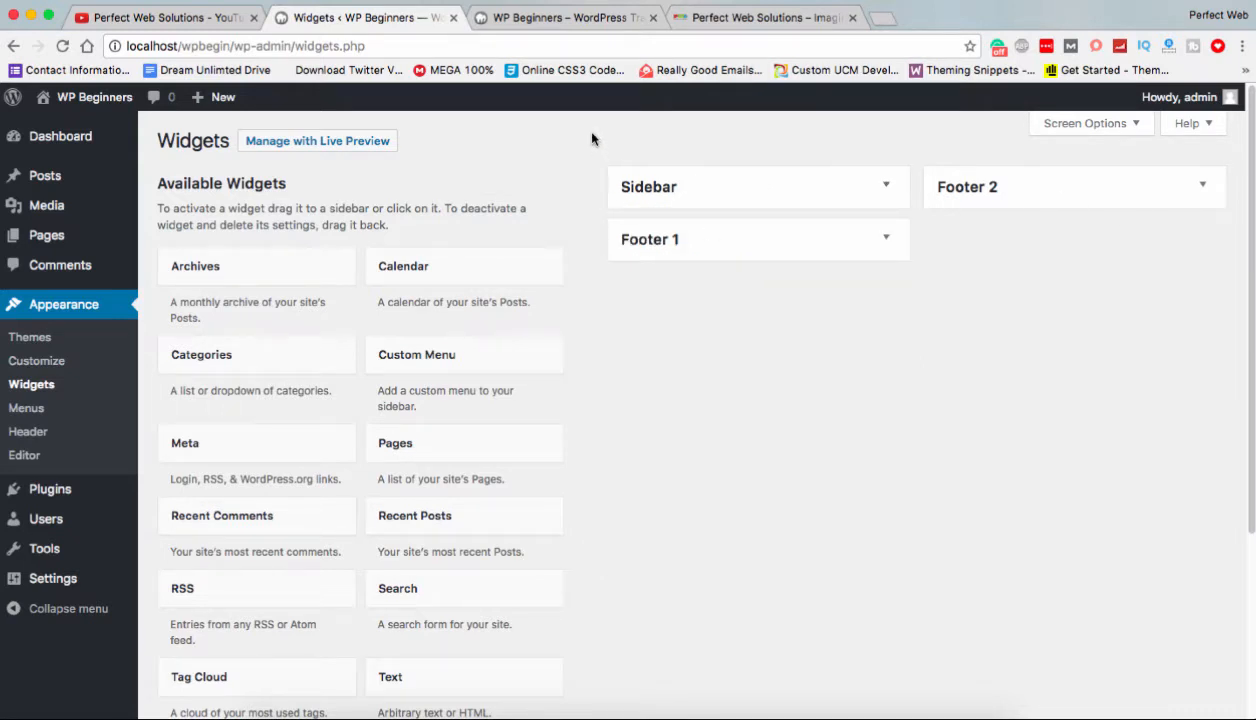
drag(591, 138, 698, 323)
click(806, 336)
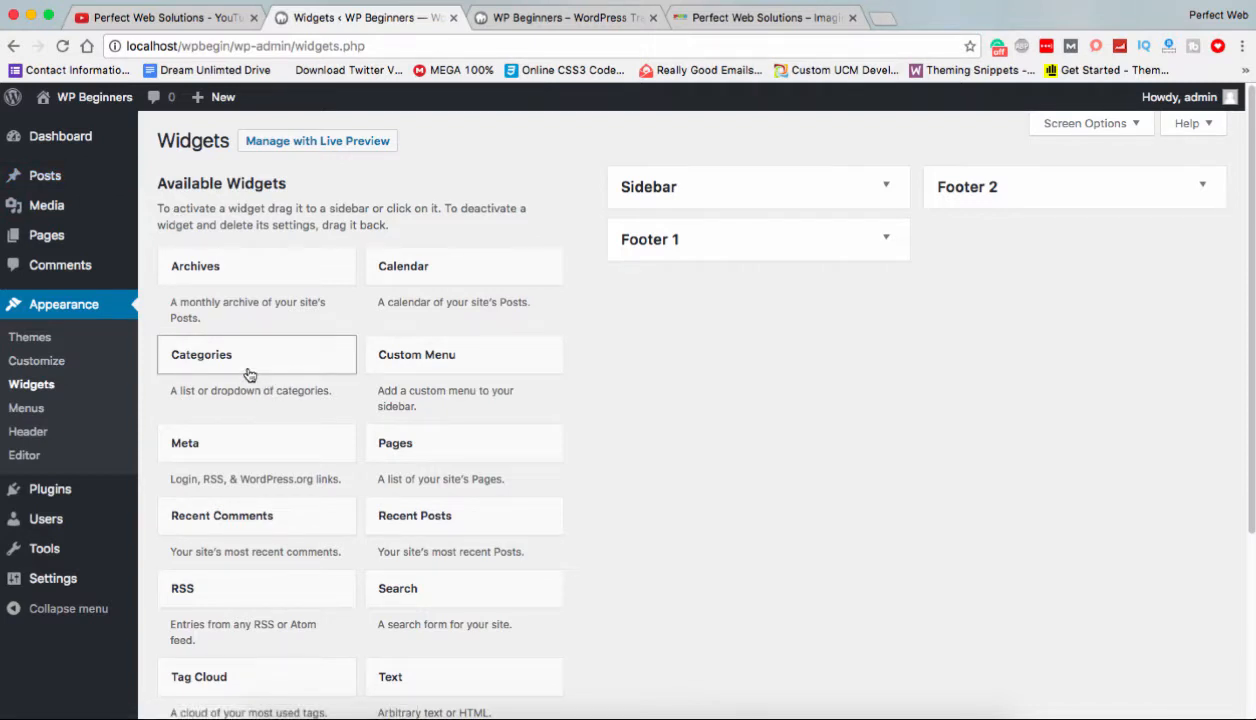
click(823, 184)
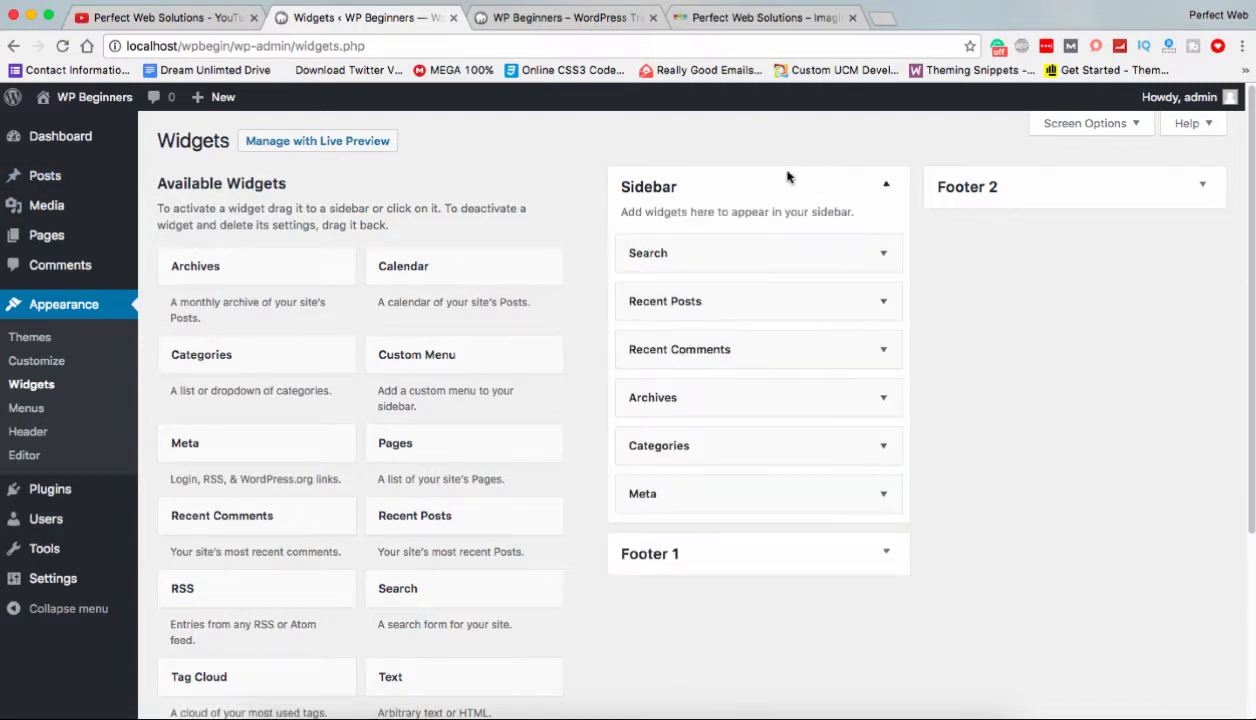
Examine the Archives, Categories and Meta widgets in the sidebar of the WP Beginners front page.
click(518, 17)
scroll(978, 435, down, 8)
scroll(975, 432, down, 4)
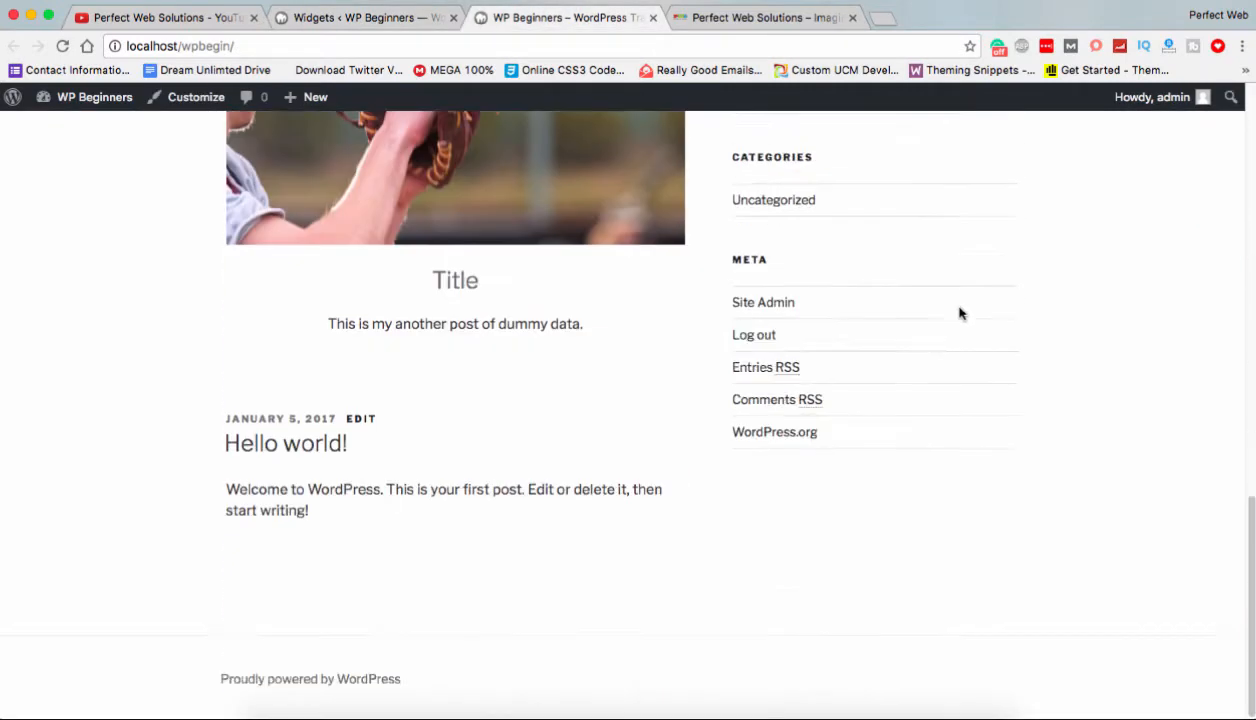
scroll(959, 313, up, 2)
scroll(959, 313, up, 2)
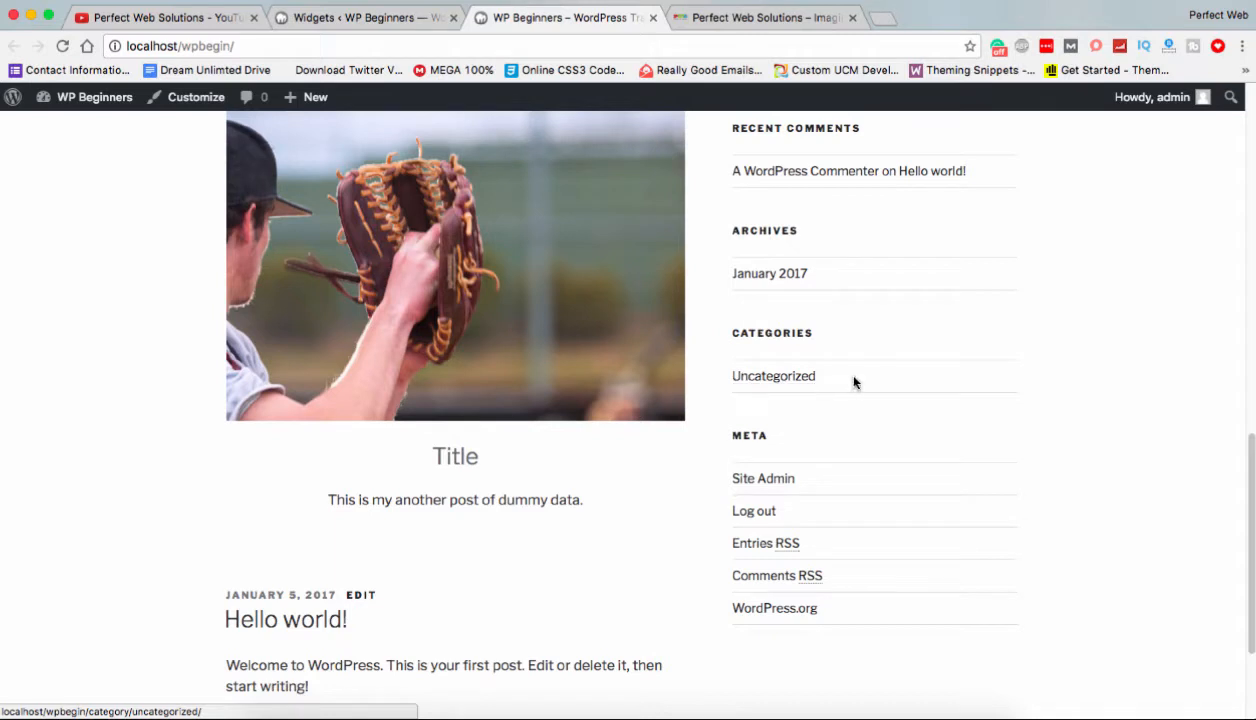
drag(866, 373, 729, 374)
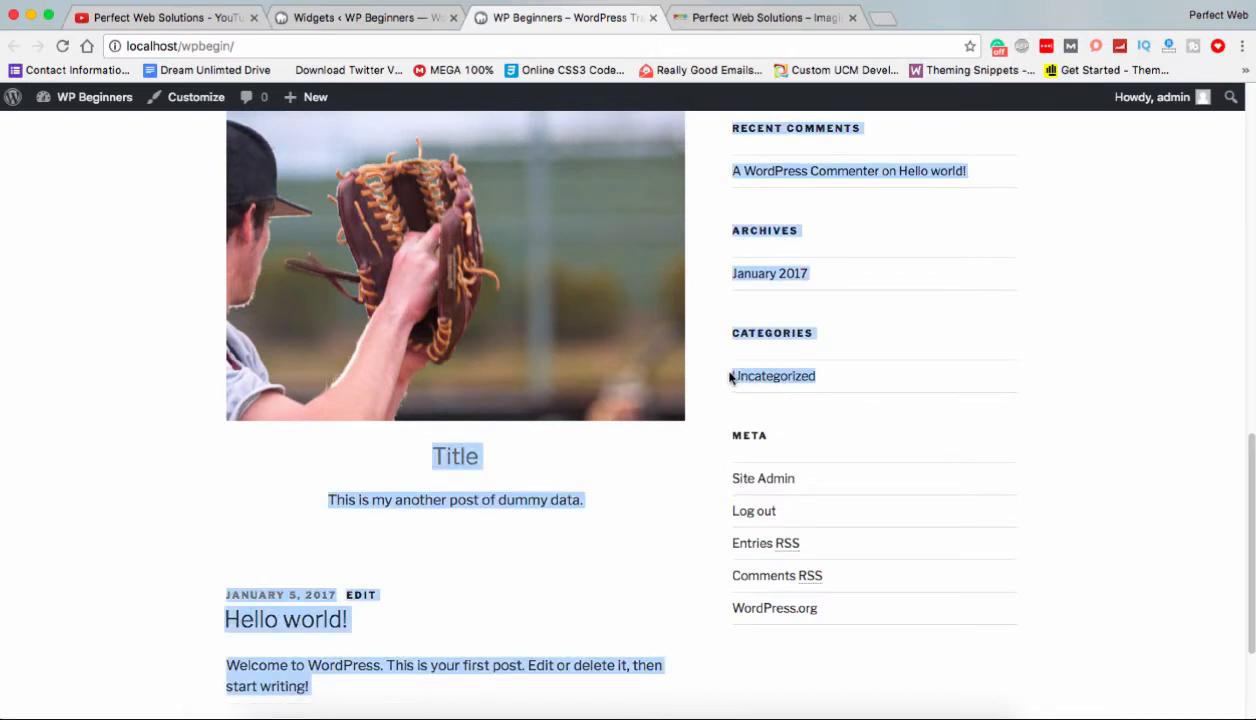
click(715, 385)
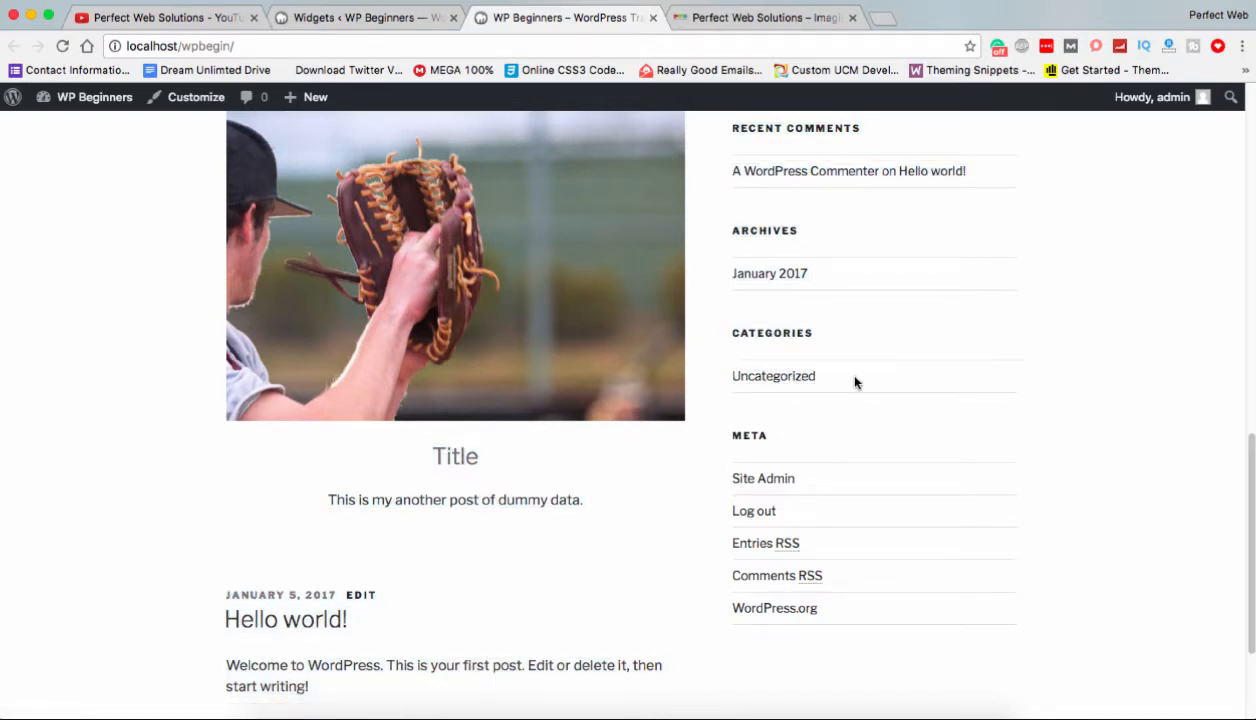
scroll(845, 375, up, 1)
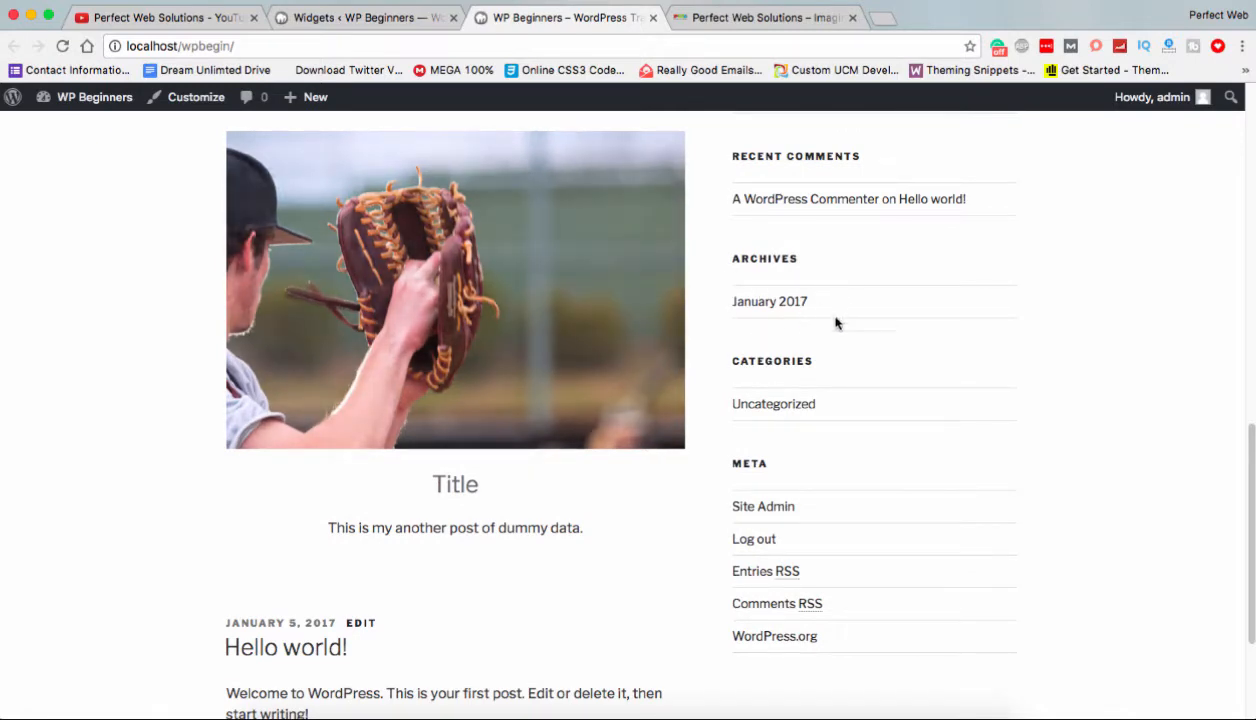
Enable Show post counts for the Archives widget in the Sidebar area and save the widget.
click(364, 20)
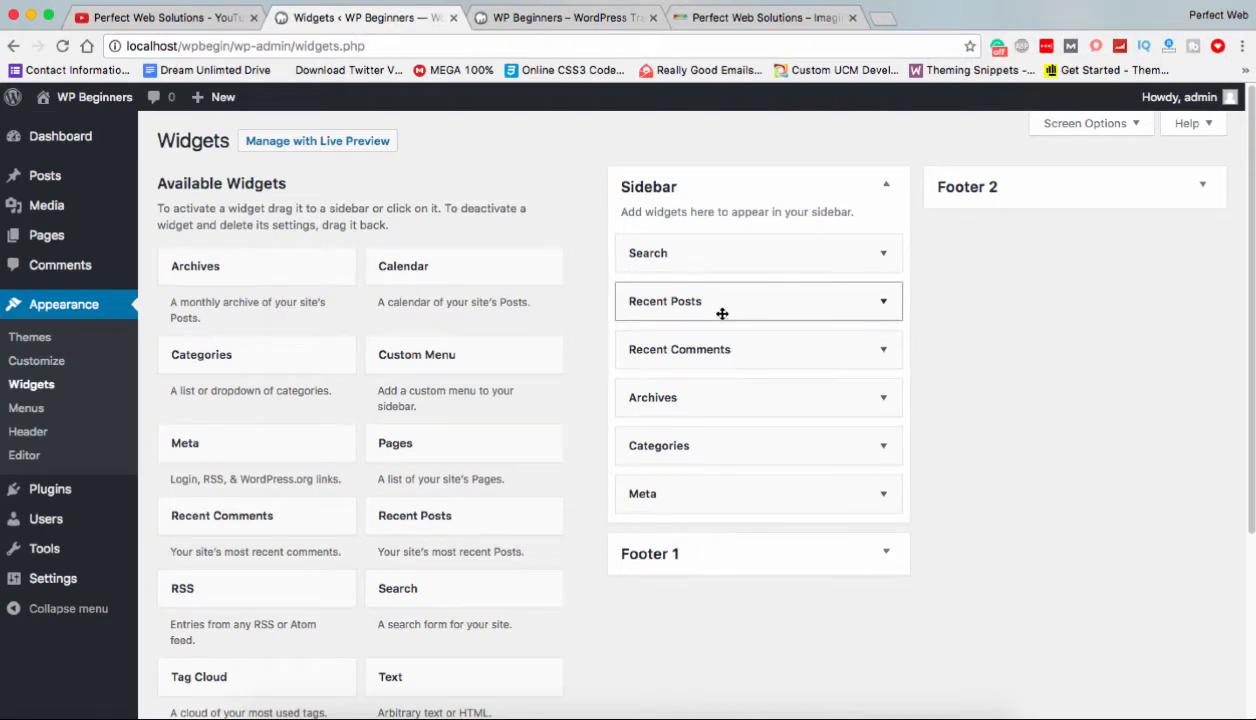
click(718, 405)
scroll(721, 404, down, 2)
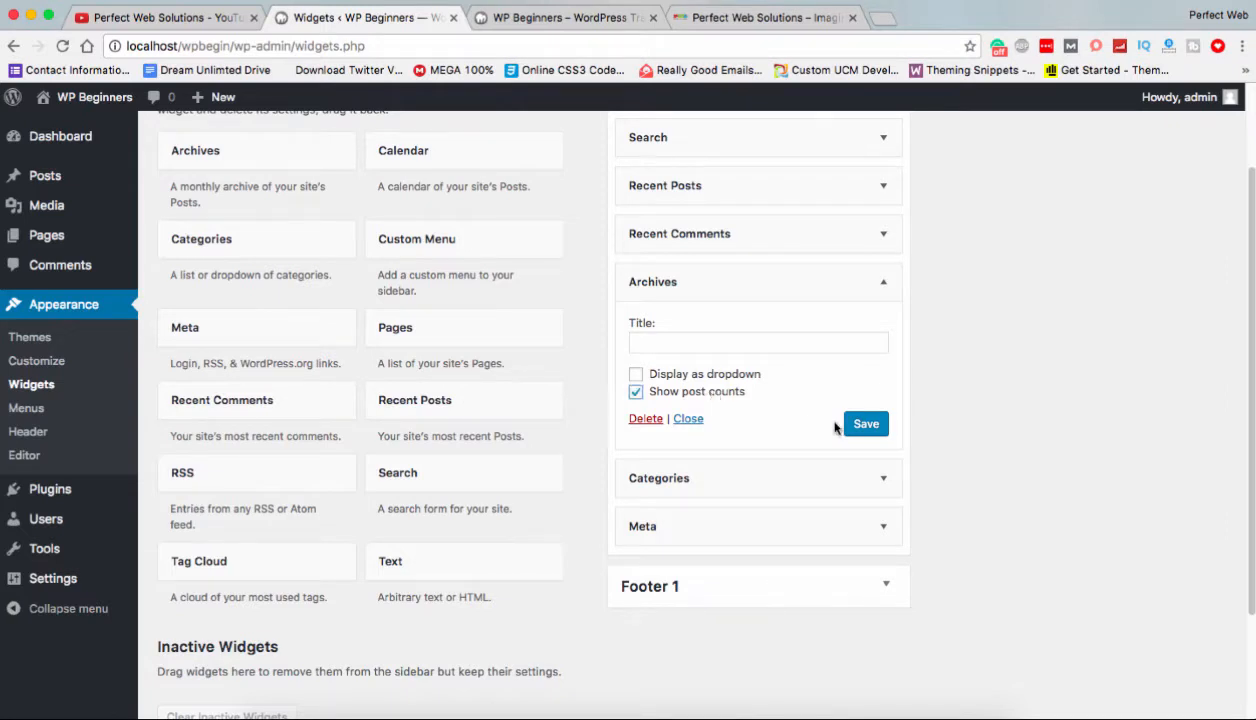
click(868, 426)
Reload the front page and compare the Archives widget's post count with the posts listed.
click(541, 19)
click(62, 46)
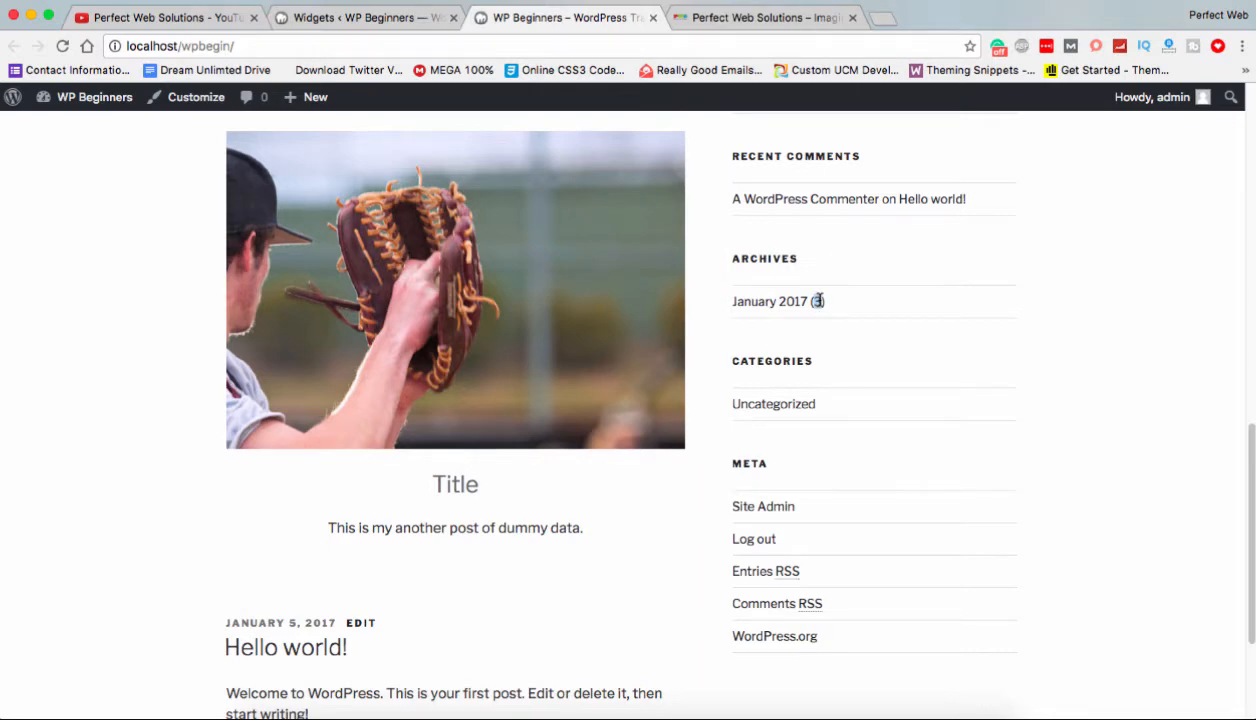
scroll(297, 417, down, 2)
scroll(297, 418, up, 5)
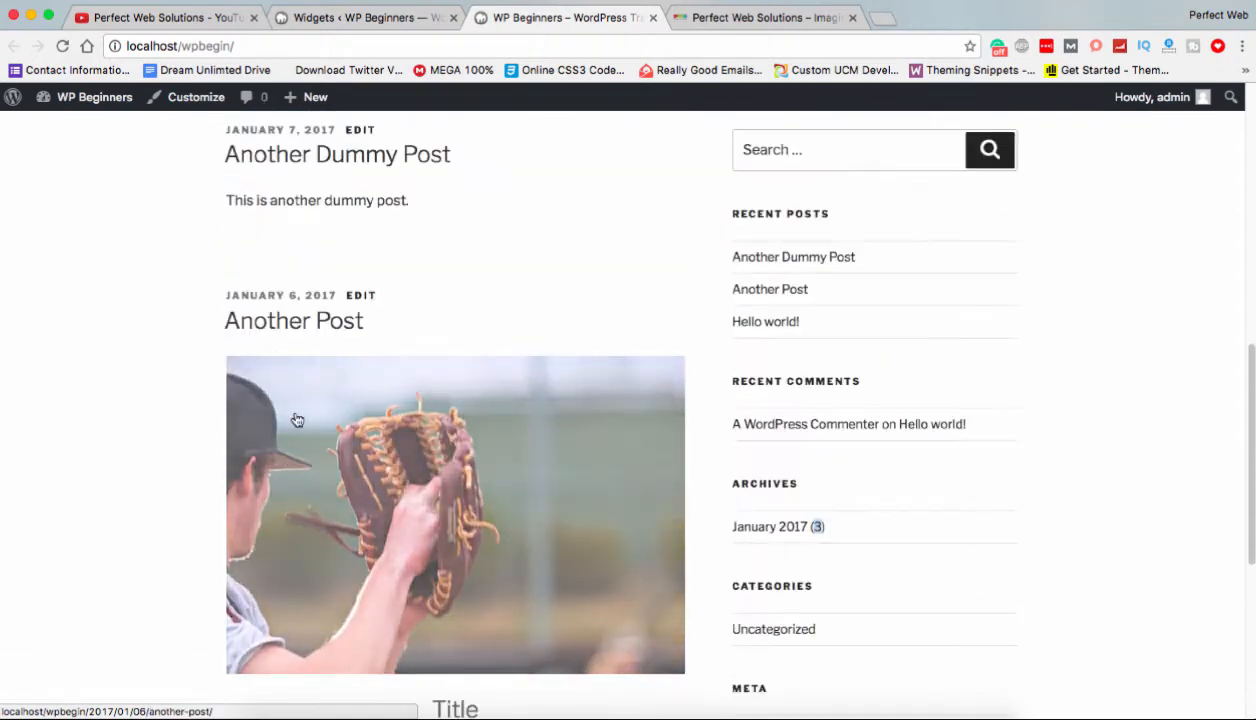
scroll(627, 347, down, 1)
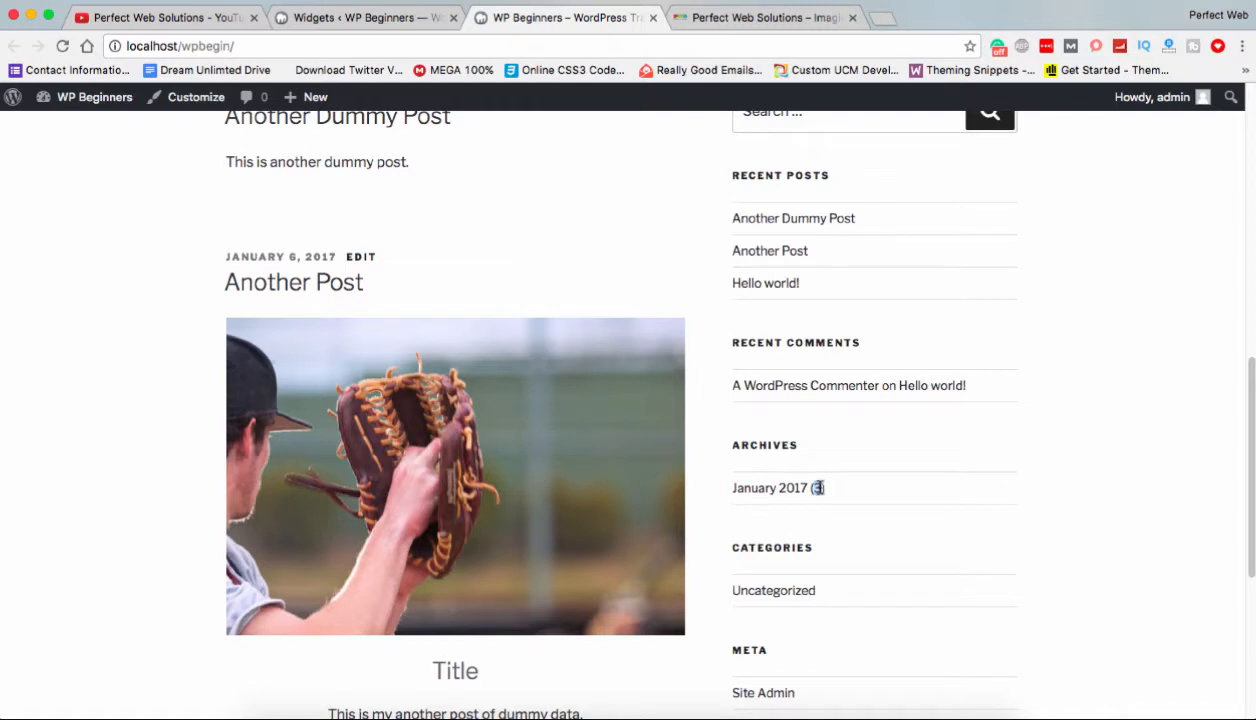
Open the Recent Comments widget's settings in the admin and compare them with the front page's comment list.
click(312, 18)
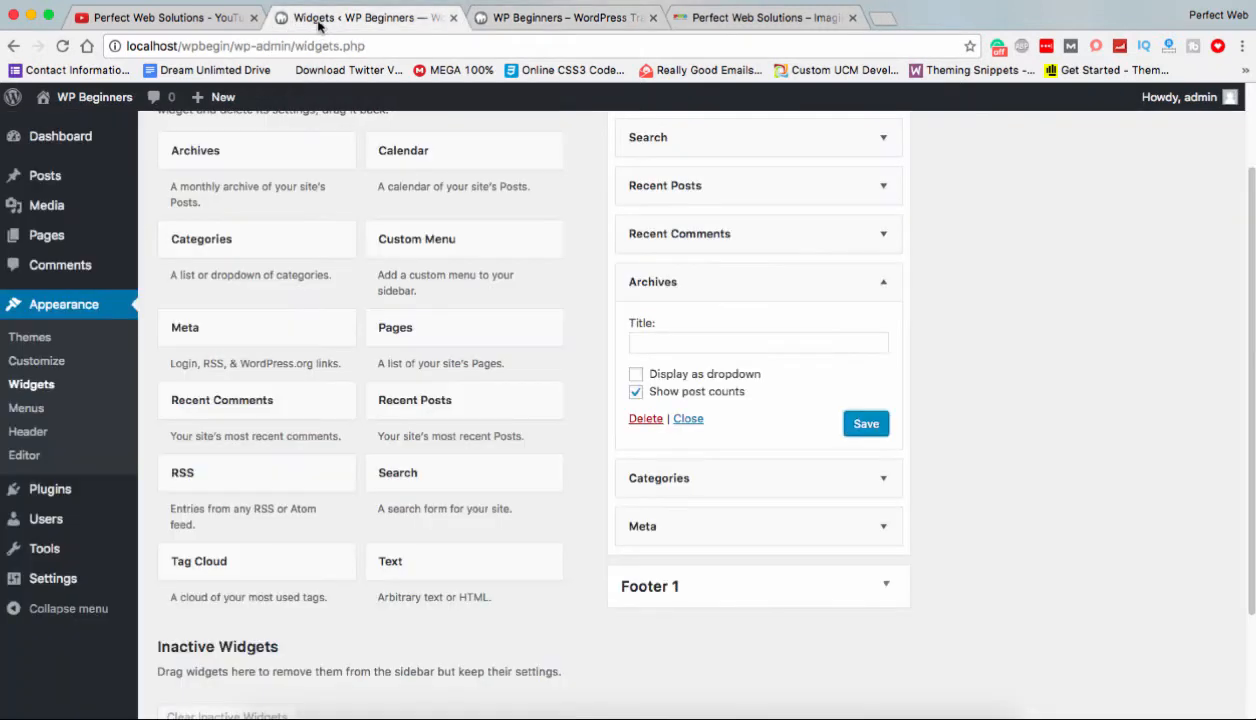
click(706, 240)
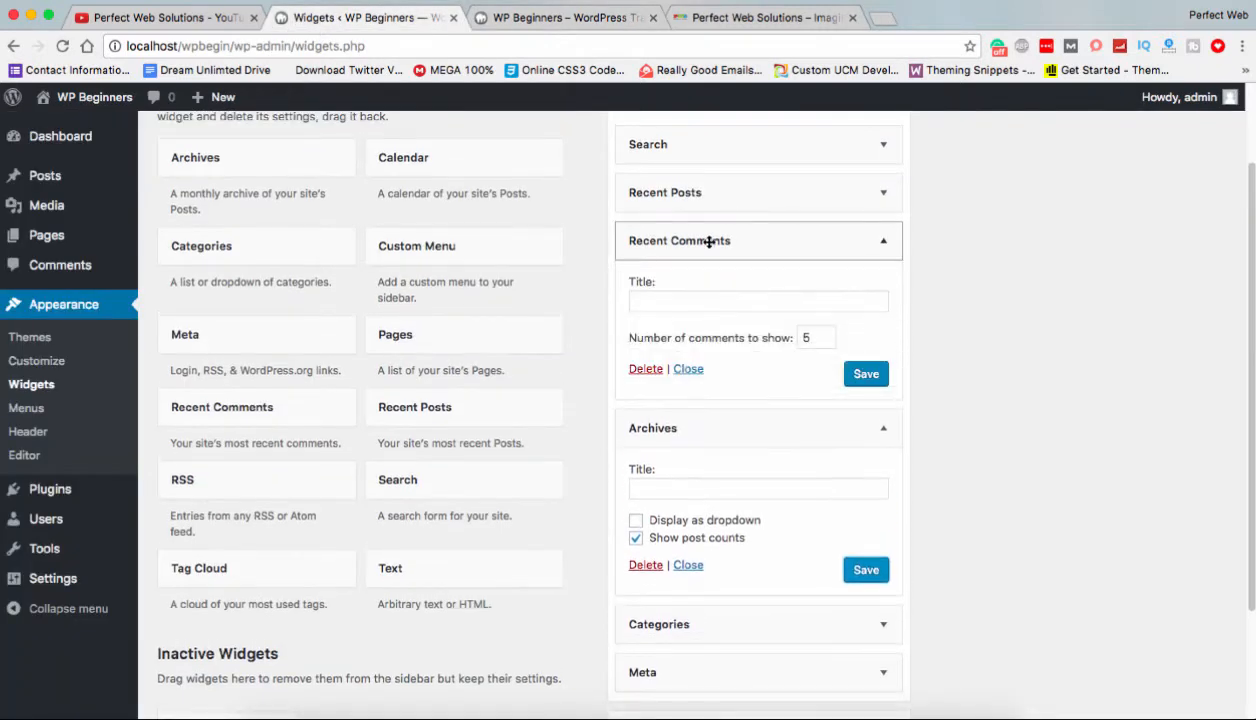
click(708, 241)
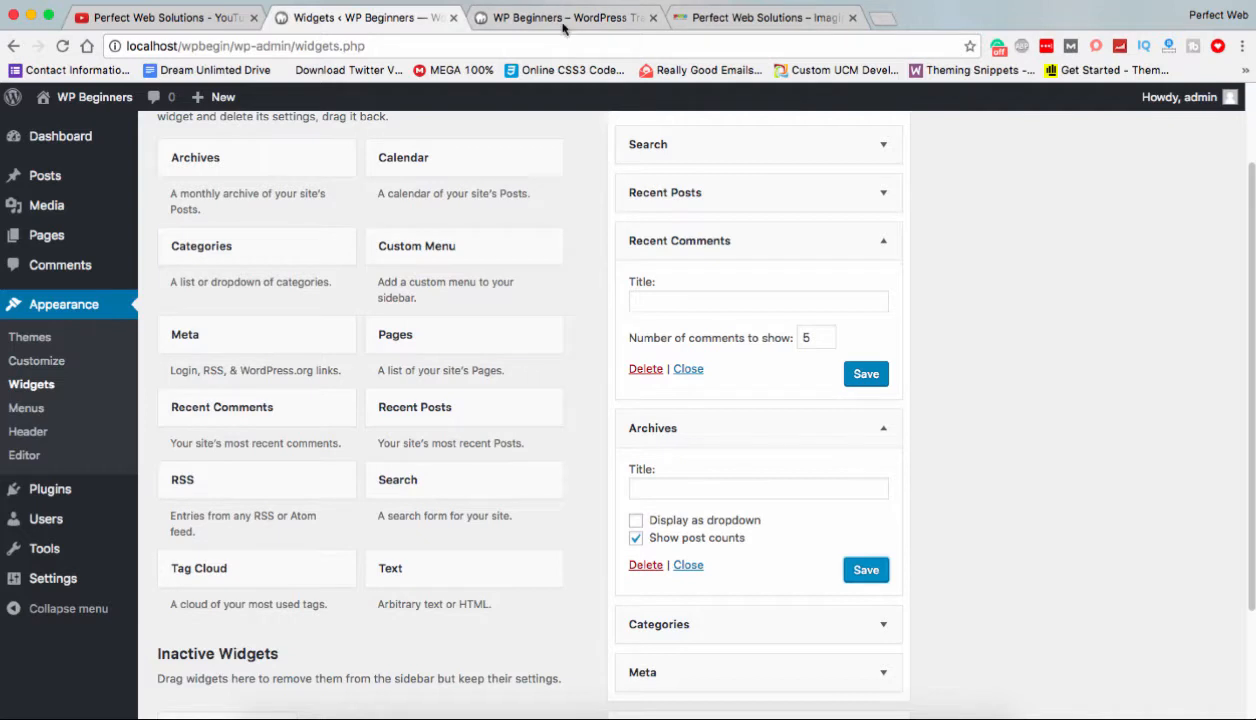
click(593, 18)
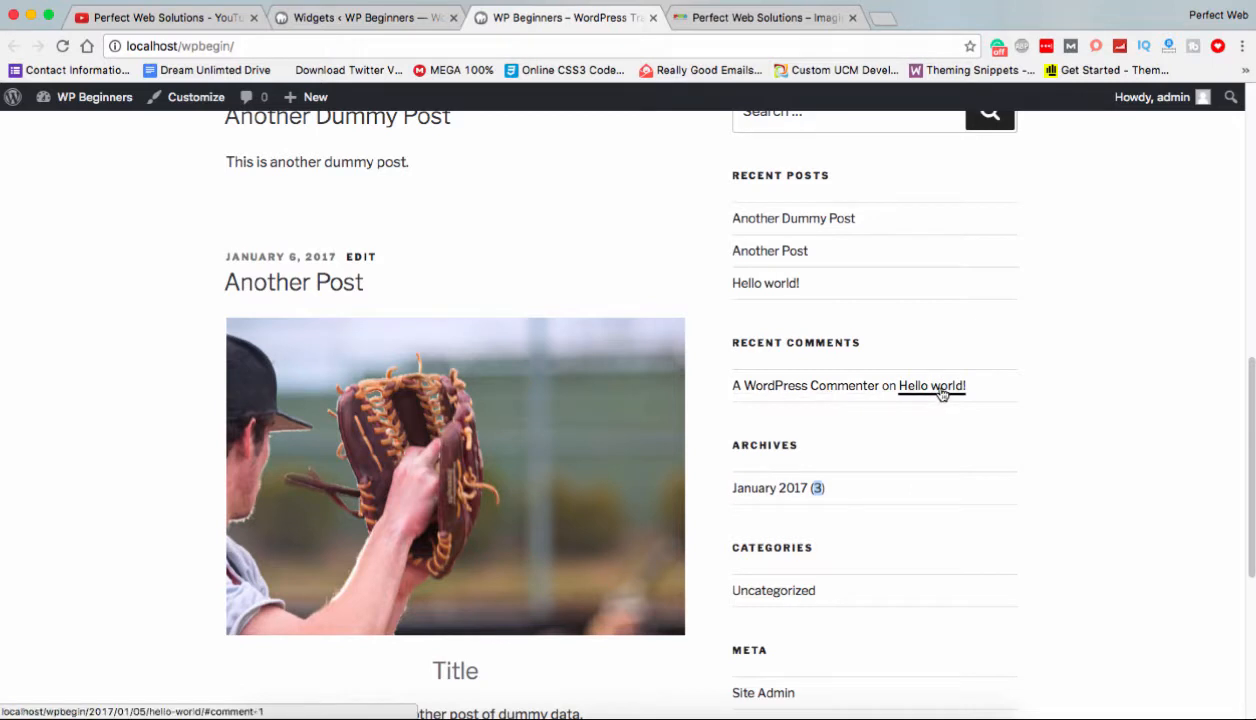
scroll(900, 390, up, 1)
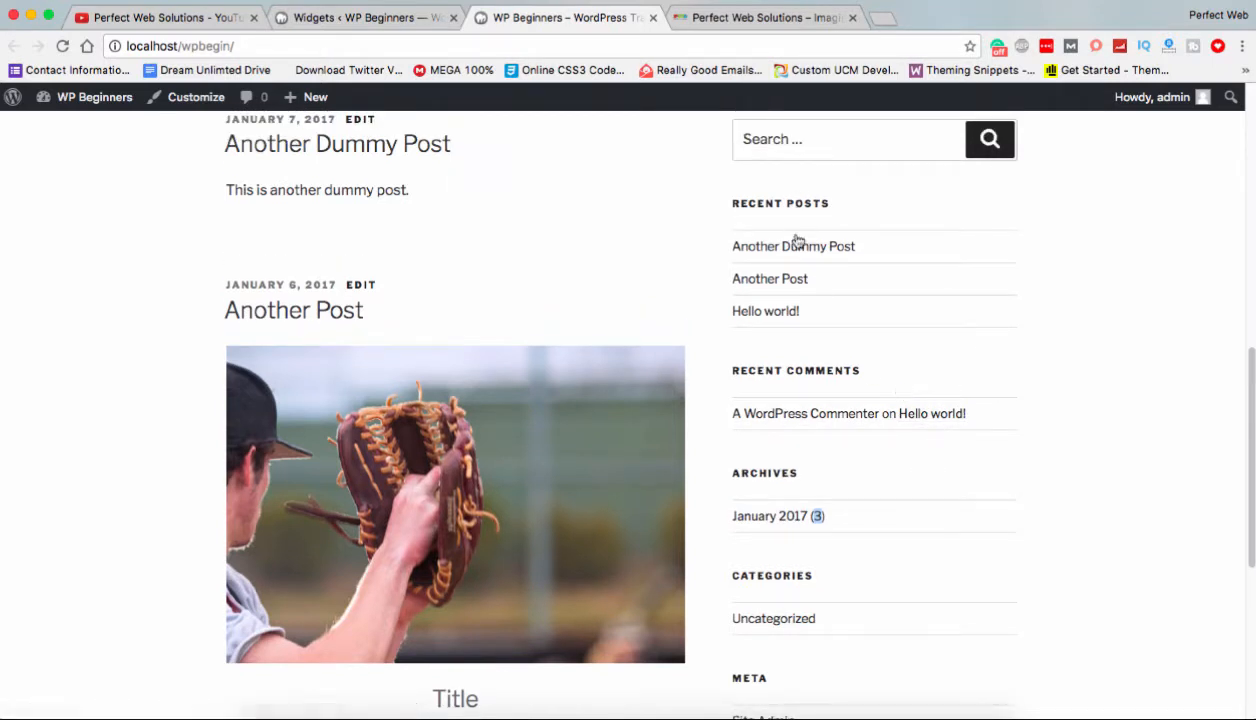
Open the Recent Posts widget's settings in the admin and compare its number of posts with the front page's list.
click(387, 12)
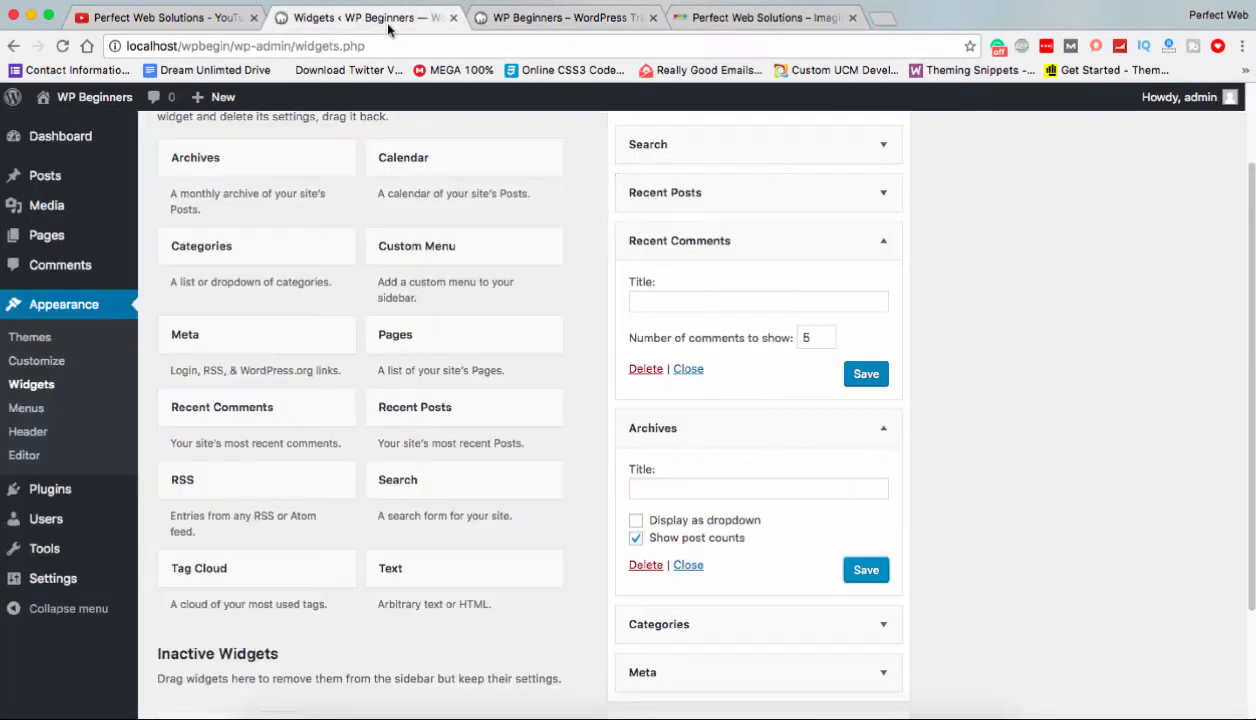
click(695, 191)
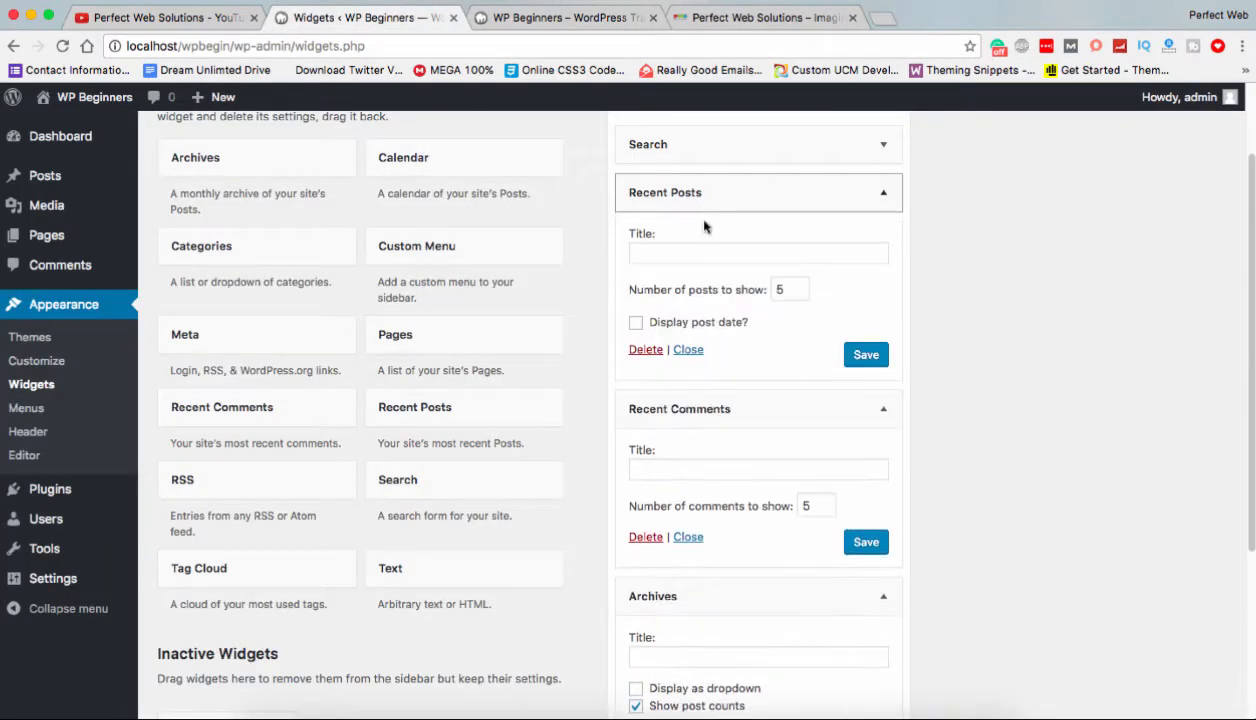
click(779, 290)
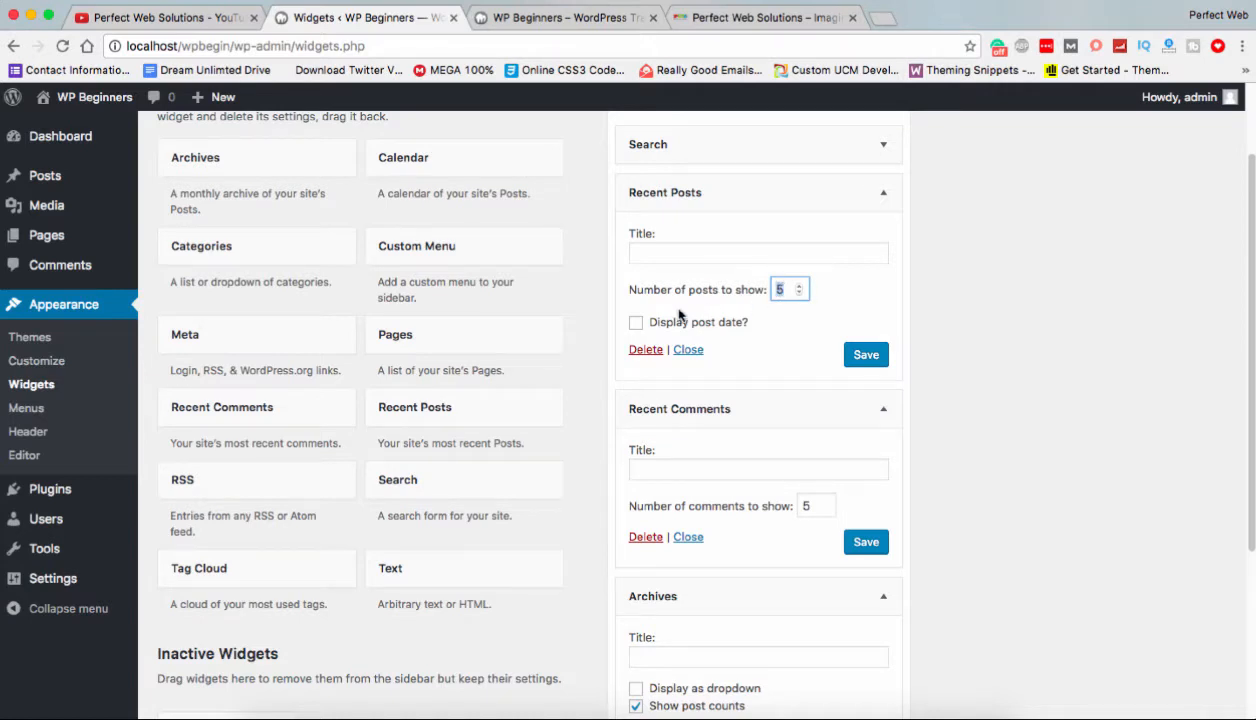
click(552, 20)
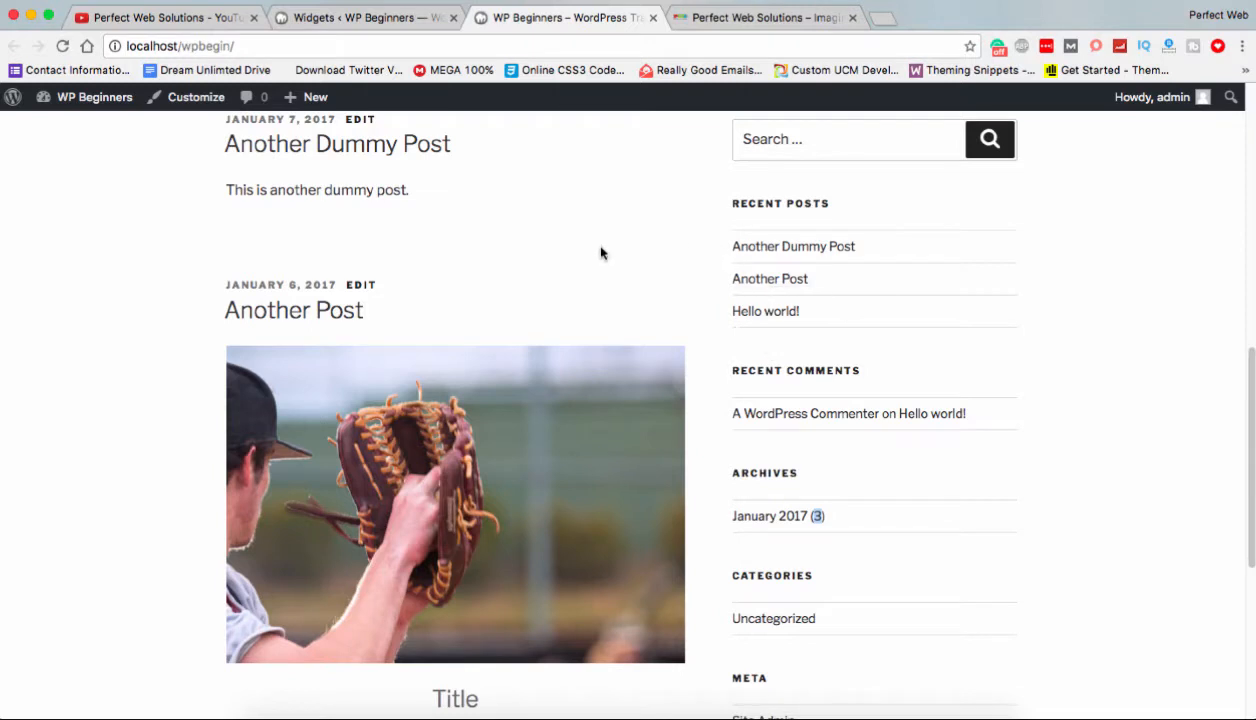
scroll(590, 254, up, 3)
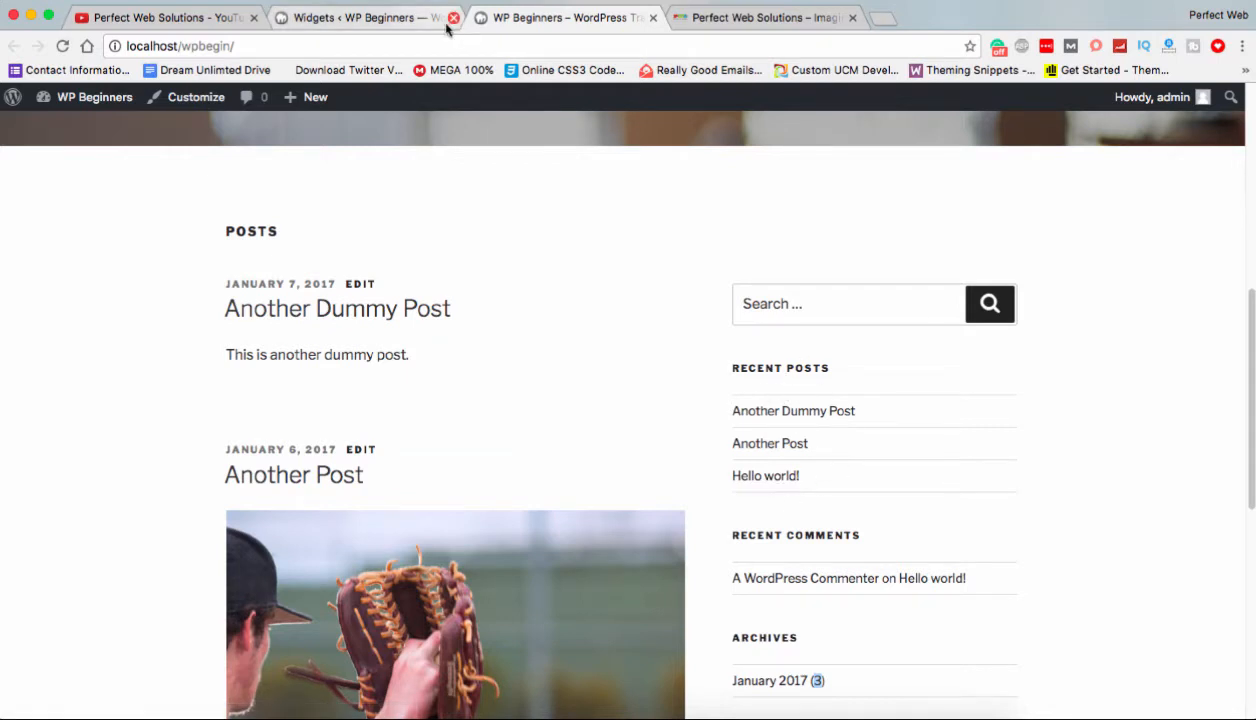
Set the Recent Posts widget's number of posts to show to 2 and save the widget.
click(362, 18)
double_click(778, 287)
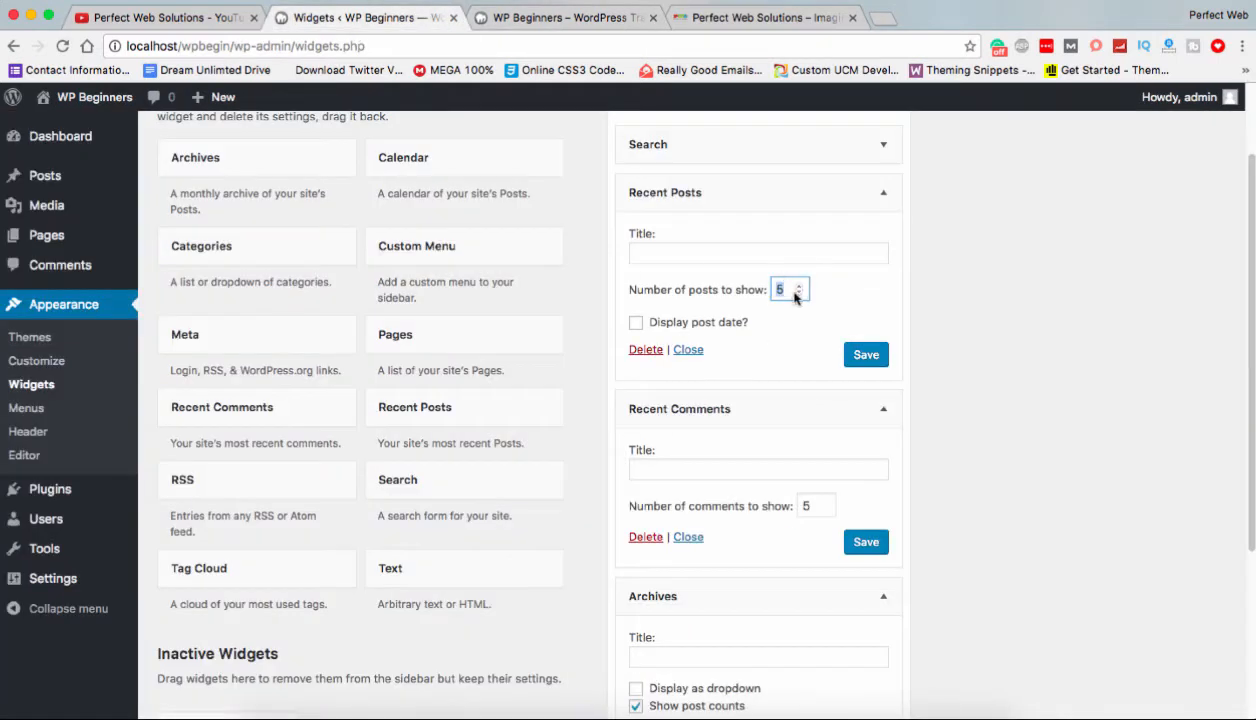
click(865, 356)
Reload the front page and check the Recent Posts list in its sidebar.
click(587, 18)
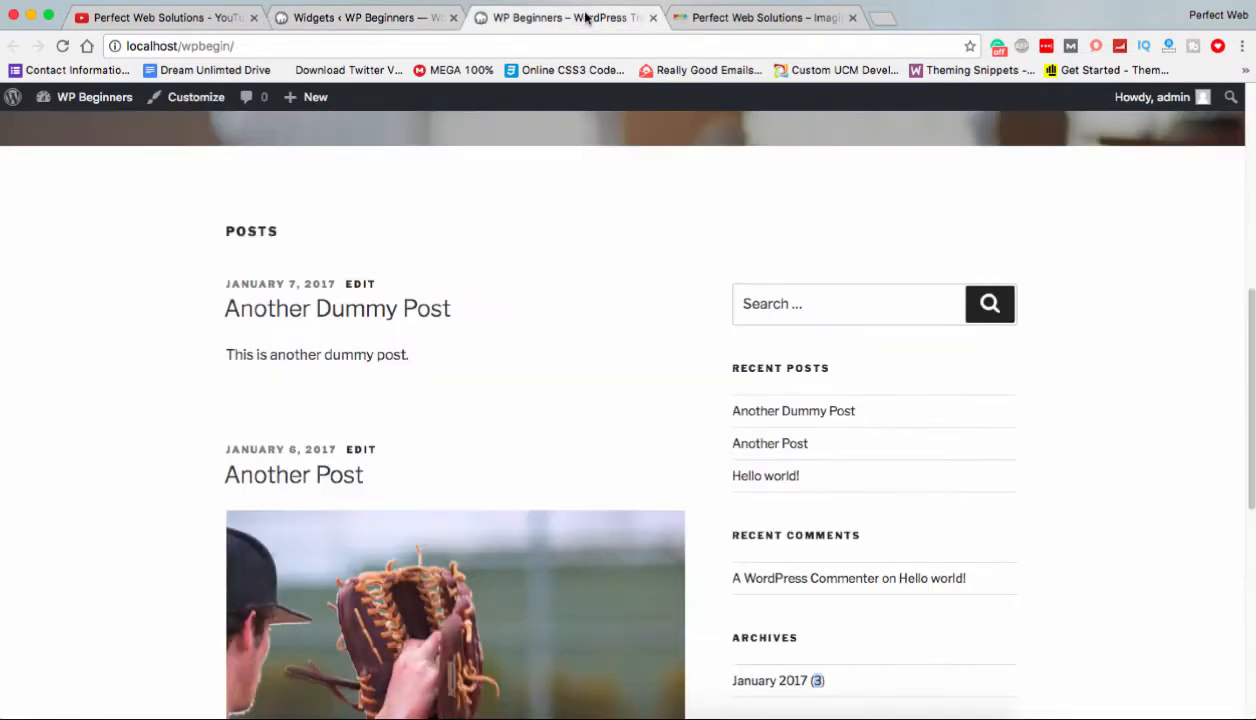
click(62, 46)
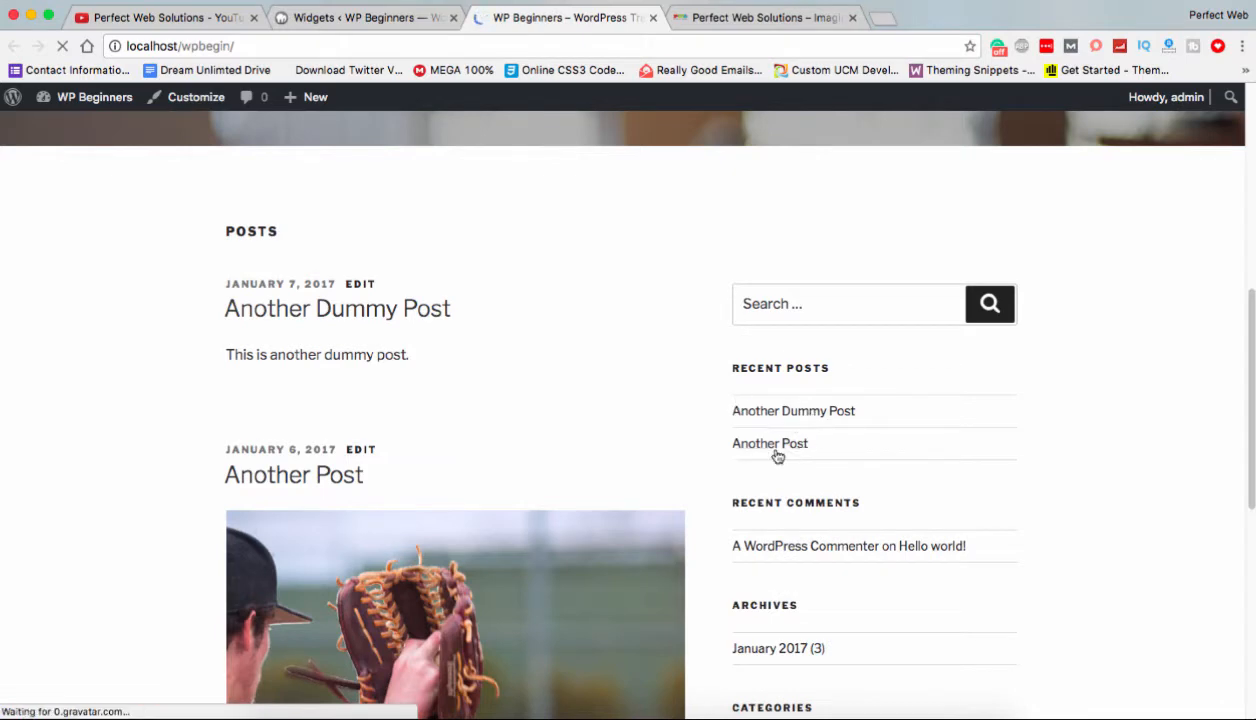
scroll(790, 395, down, 2)
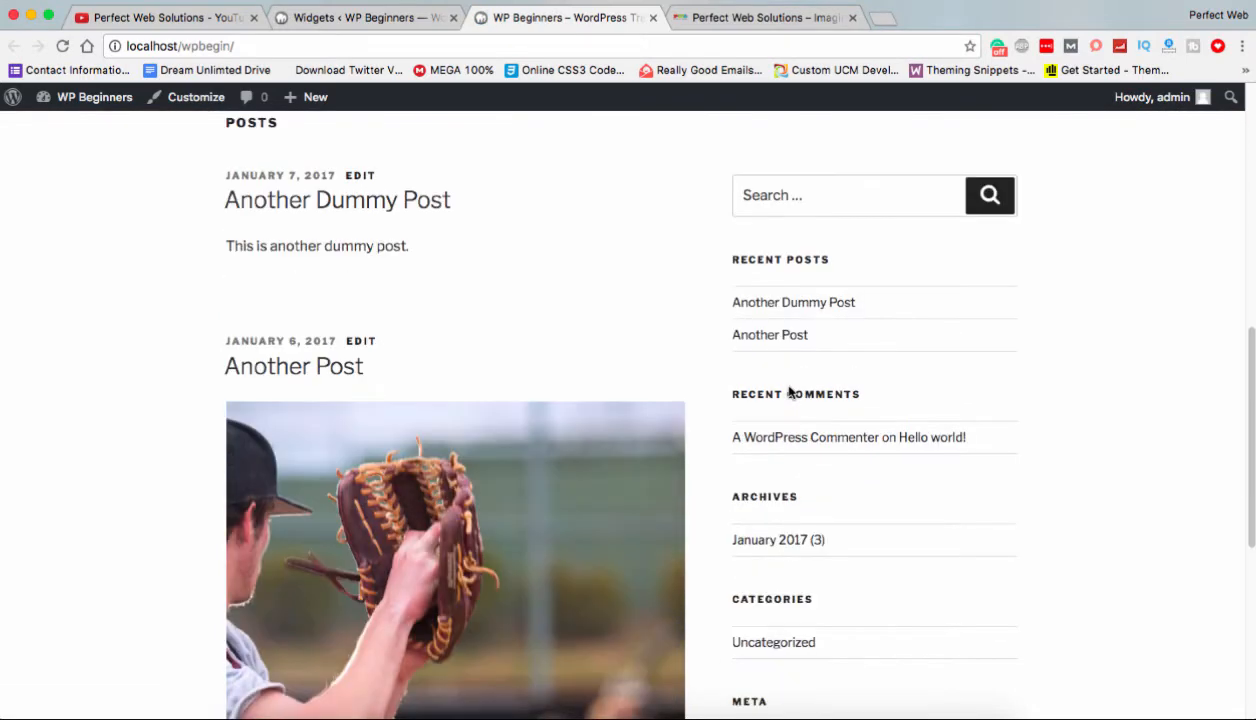
Return to the admin's Widgets screen and collapse the Recent Posts, Recent Comments and Archives widgets.
click(320, 17)
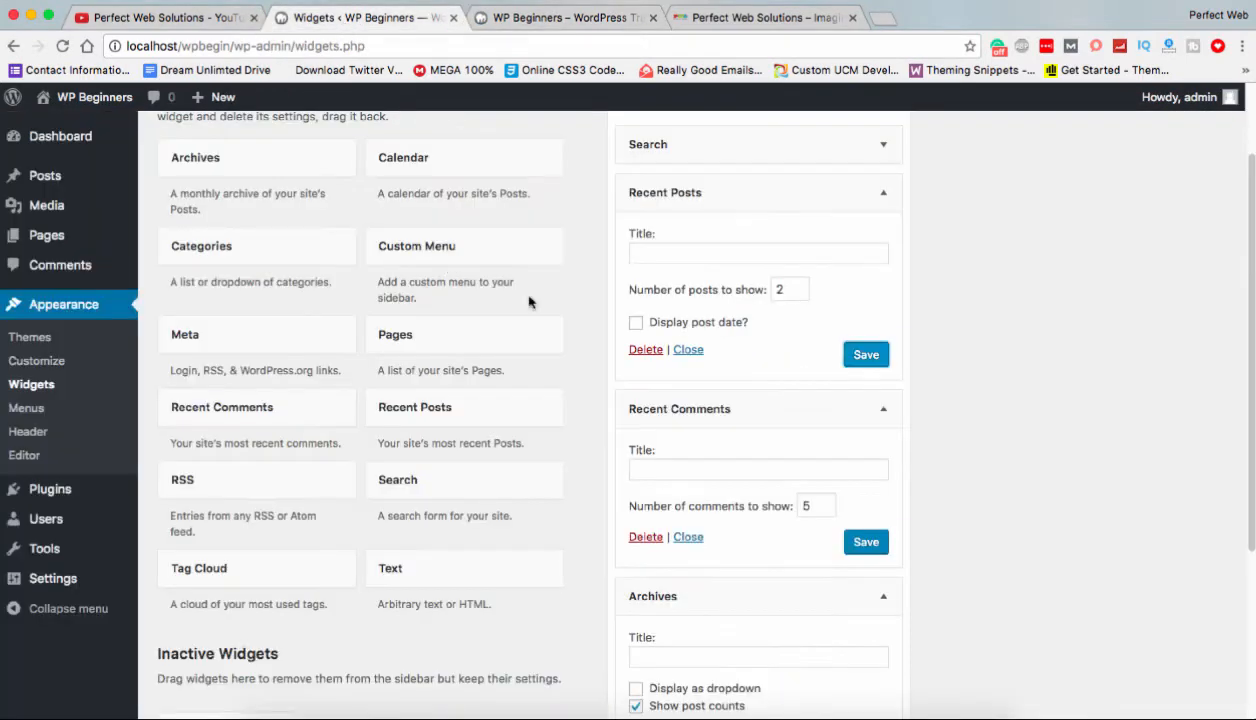
click(718, 191)
click(706, 244)
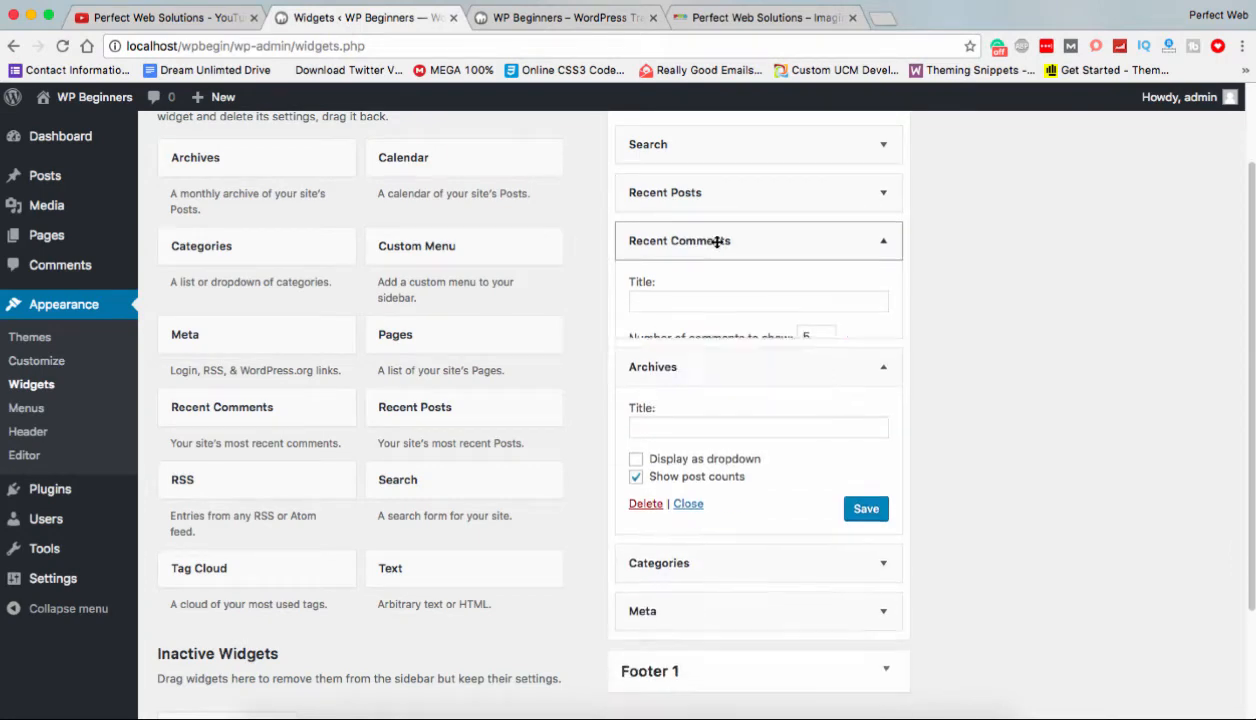
click(702, 290)
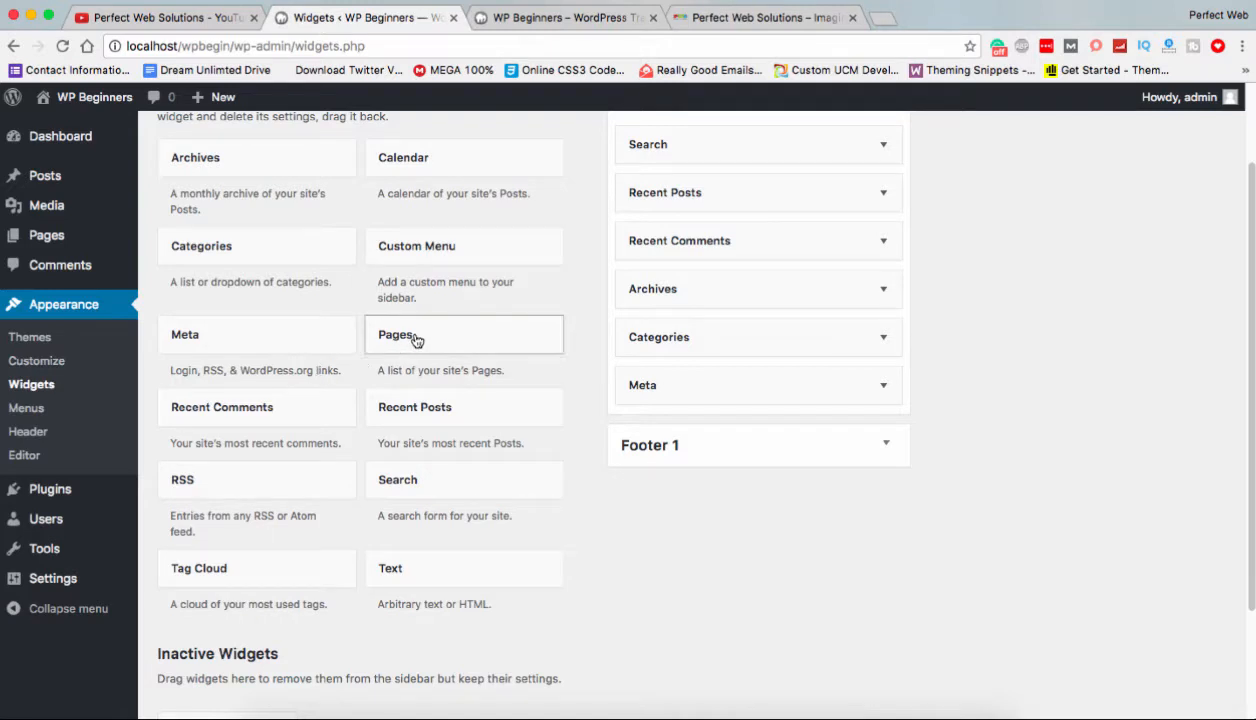
Add a Pages widget to the Sidebar below Recent Posts, titled "Our Menu" and sorted by page title.
drag(415, 341, 648, 243)
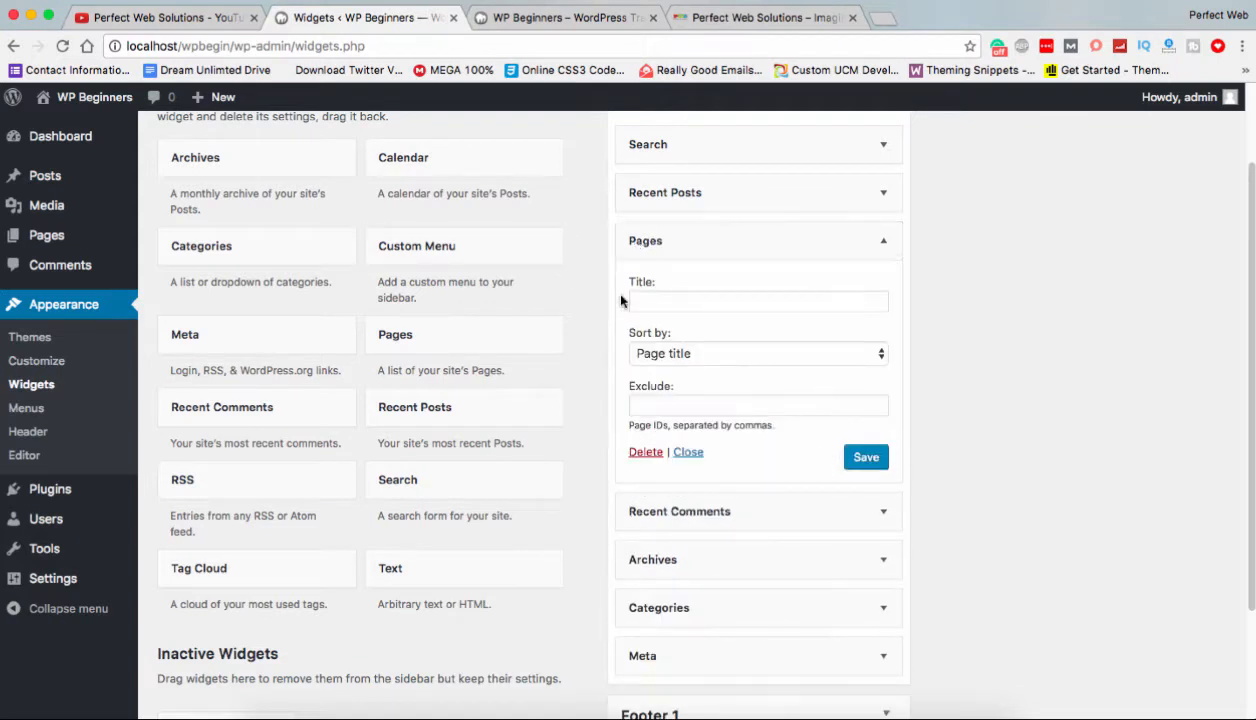
click(675, 302)
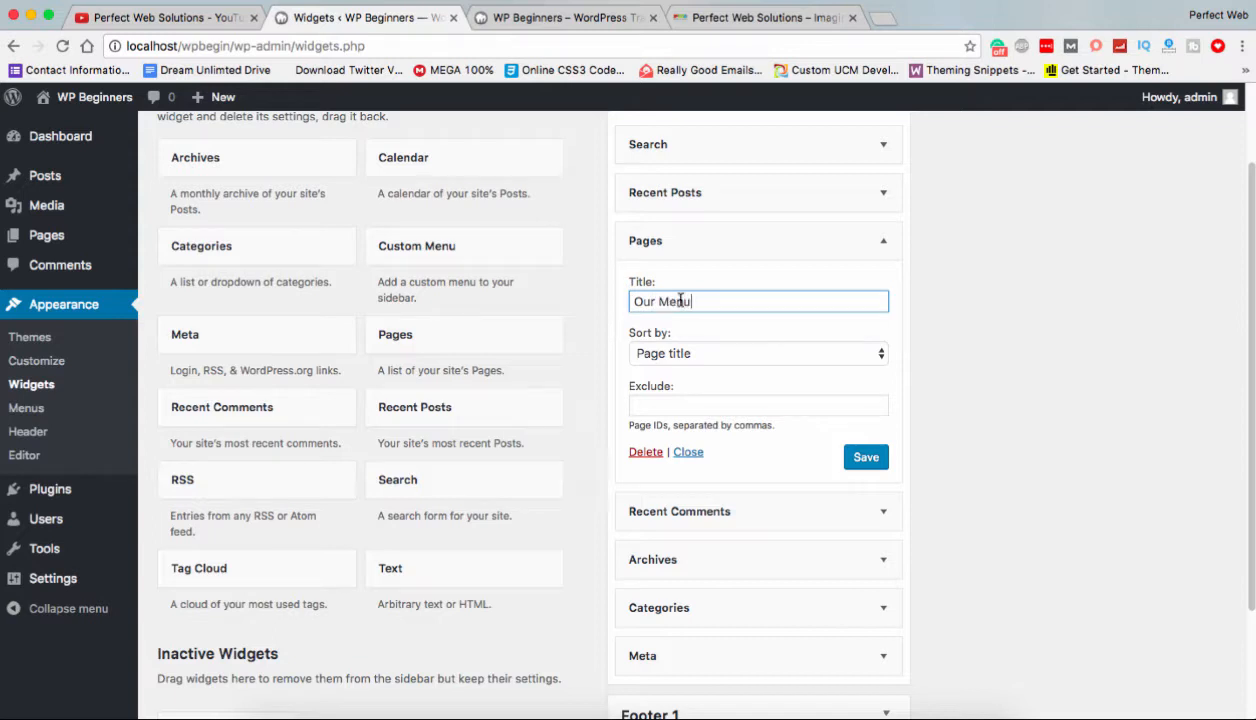
click(727, 355)
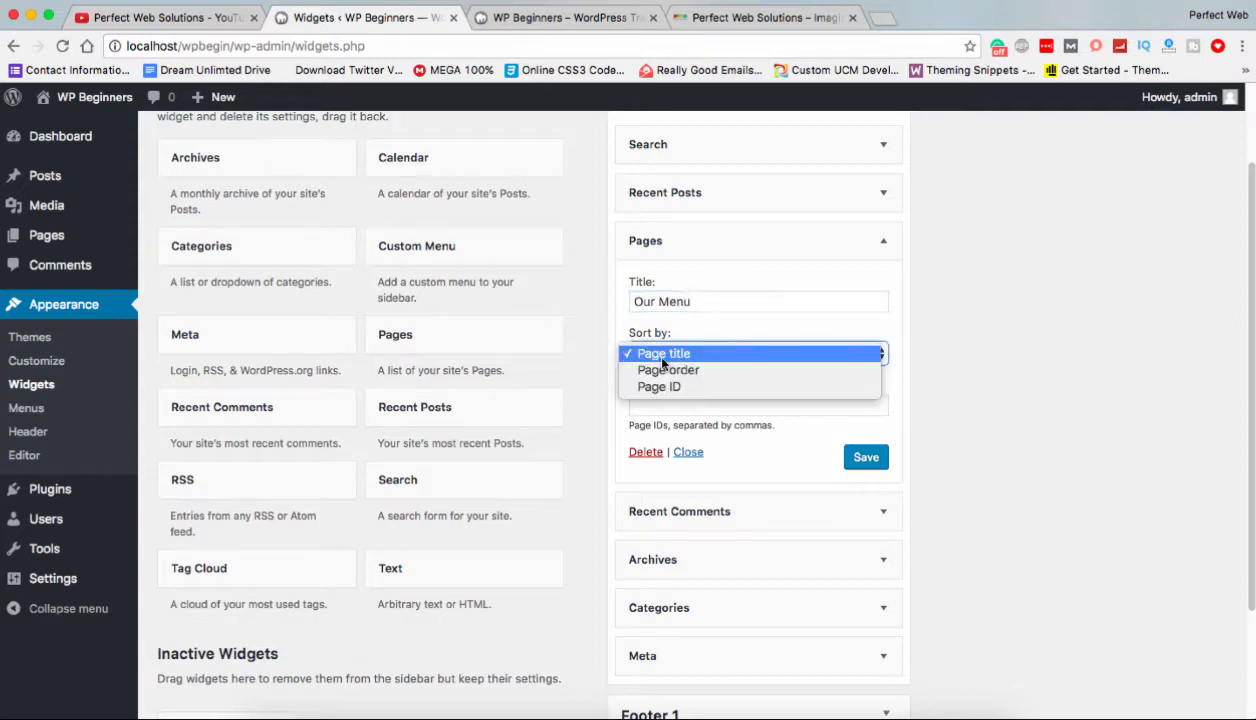
click(645, 331)
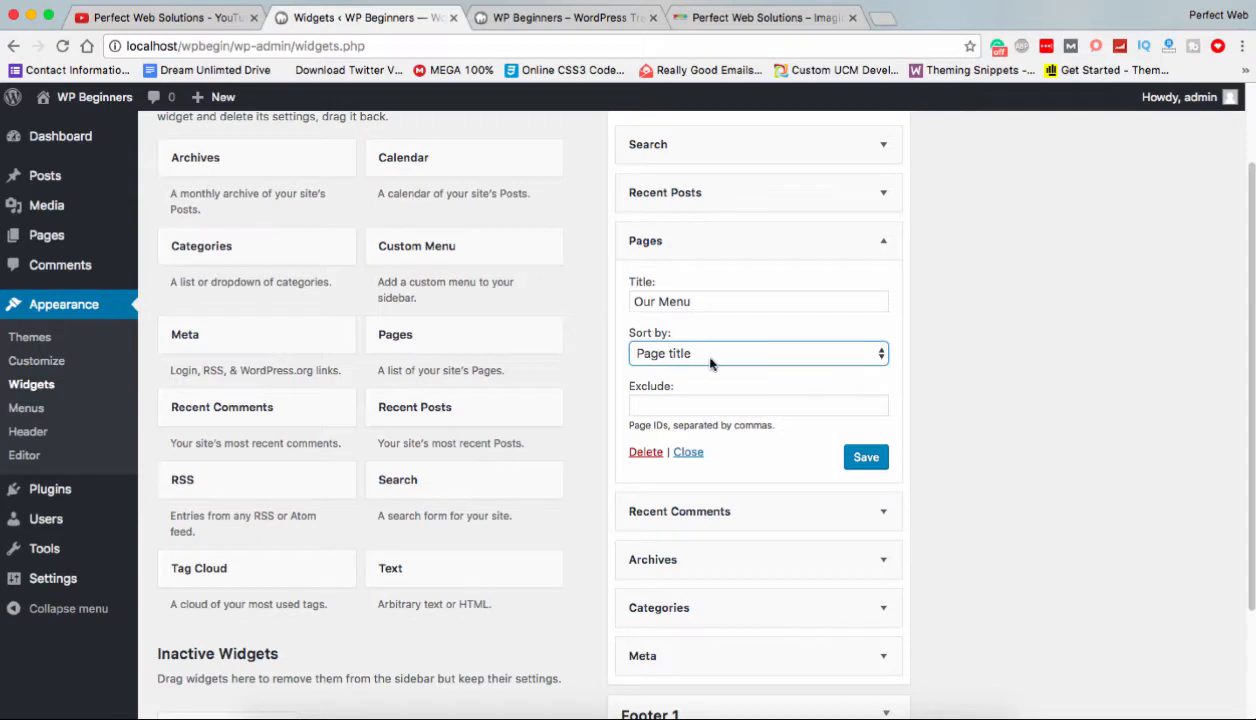
click(699, 355)
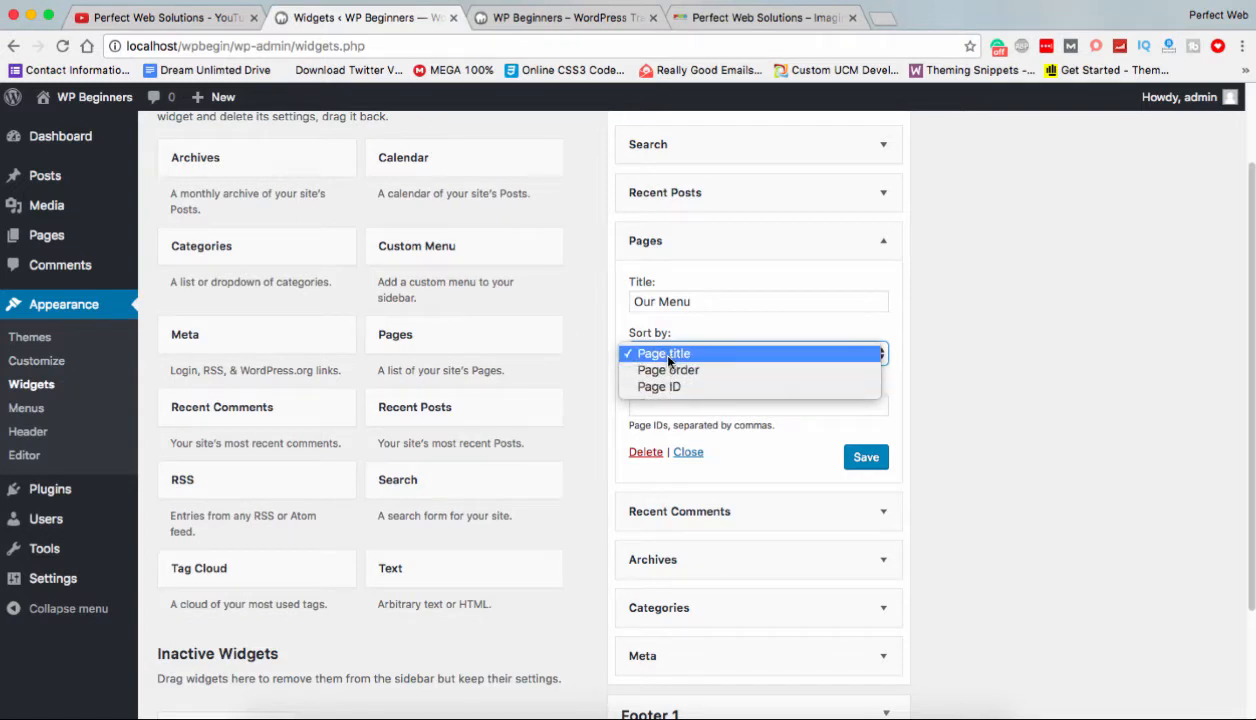
click(668, 356)
Examine the Pages widget's Exclude option and look up the page IDs in the Pages list opened in a new tab.
click(689, 403)
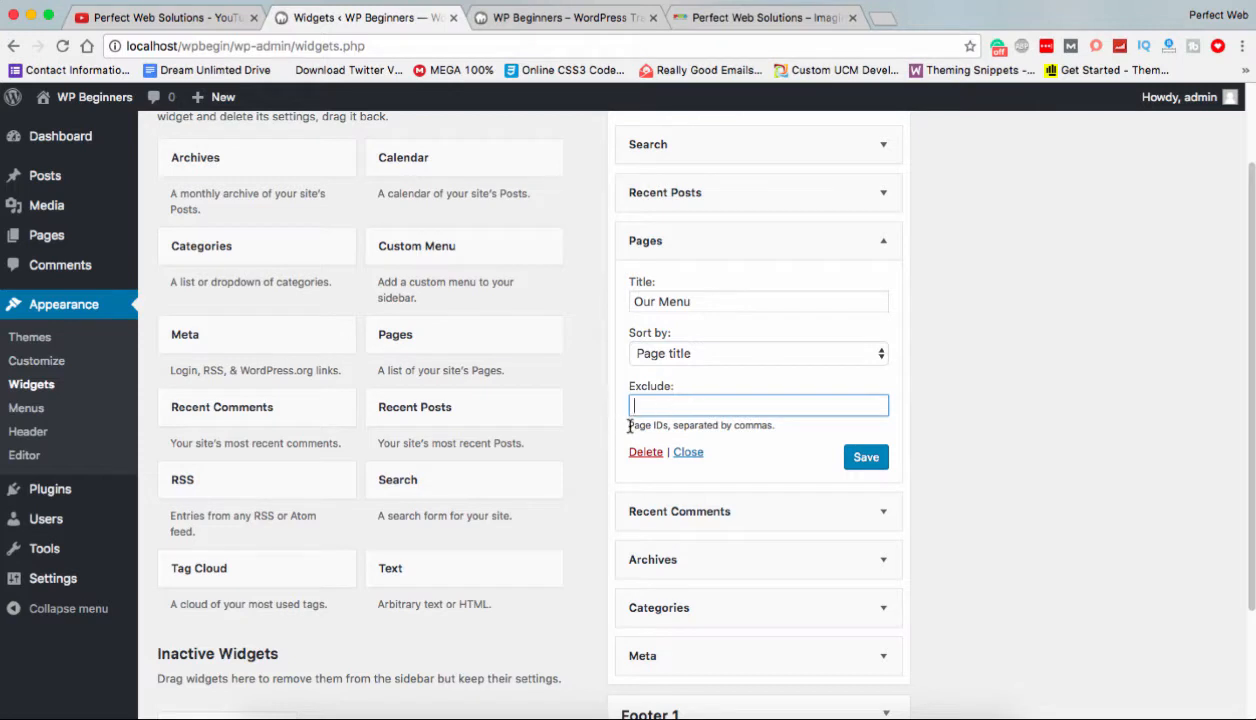
drag(629, 425, 764, 426)
click(657, 408)
right_click(46, 243)
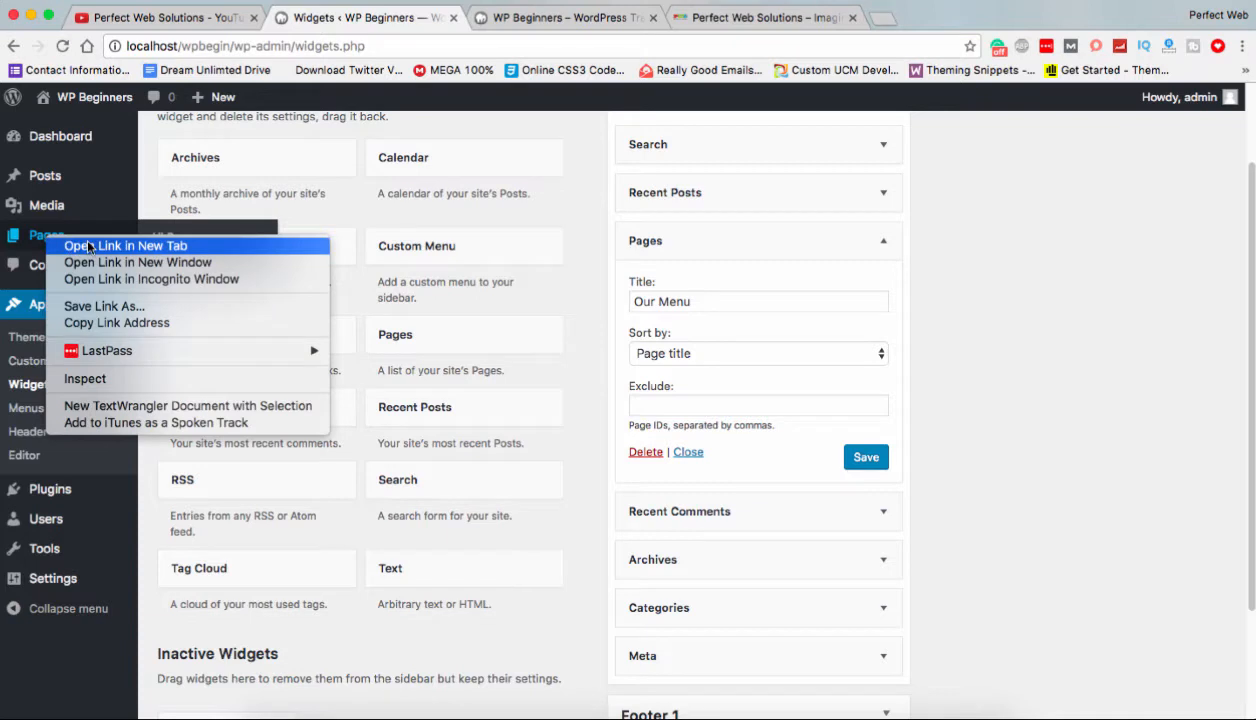
click(88, 246)
click(532, 20)
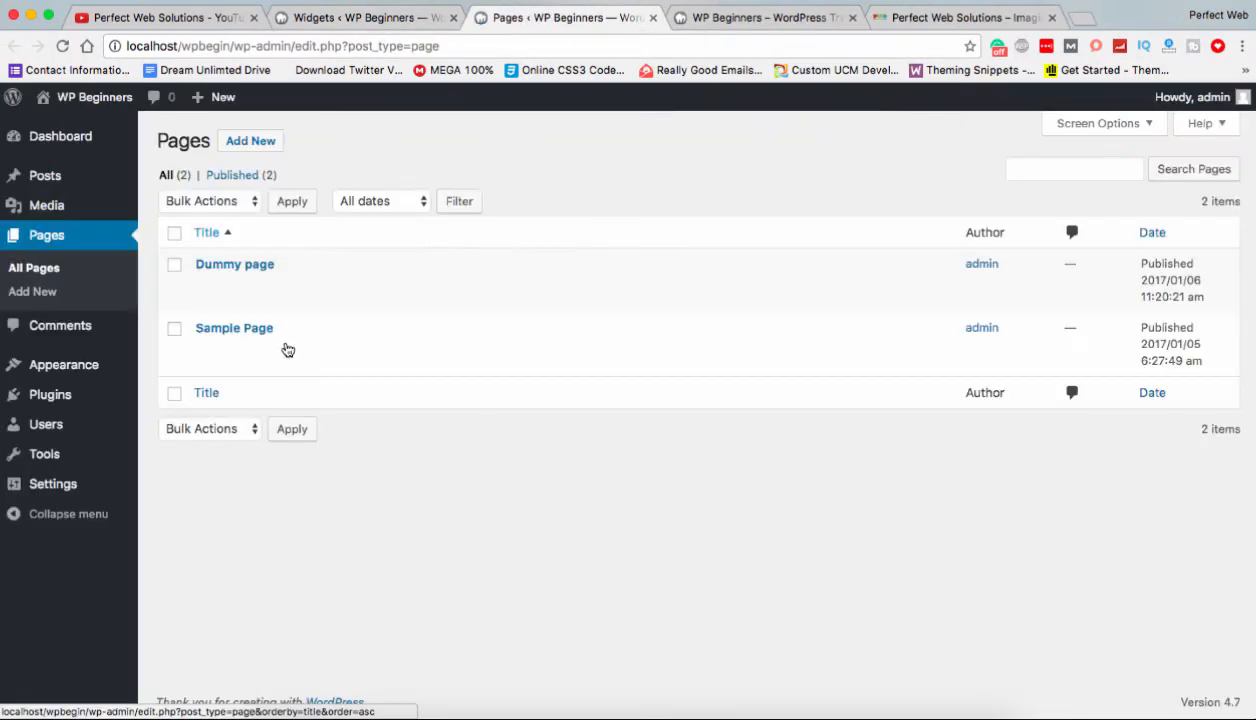
mouse_move(211, 297)
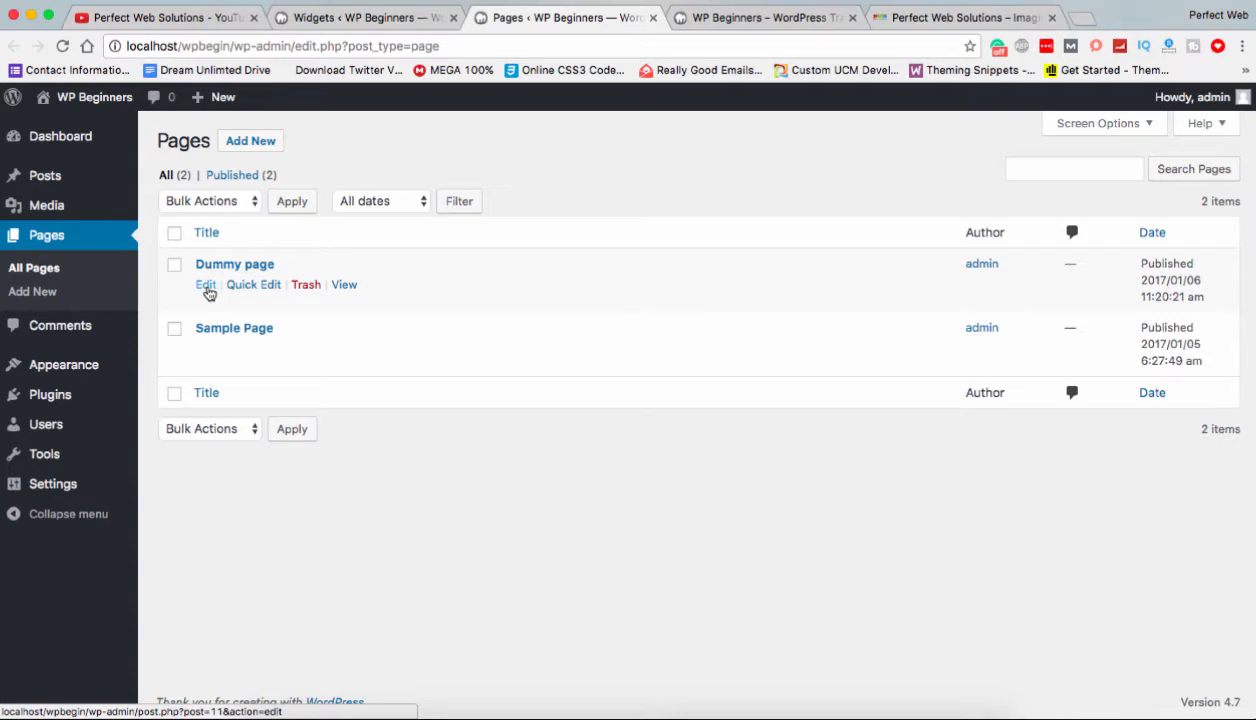
click(737, 24)
click(572, 20)
Return to the Widgets screen and save the Pages widget.
click(270, 22)
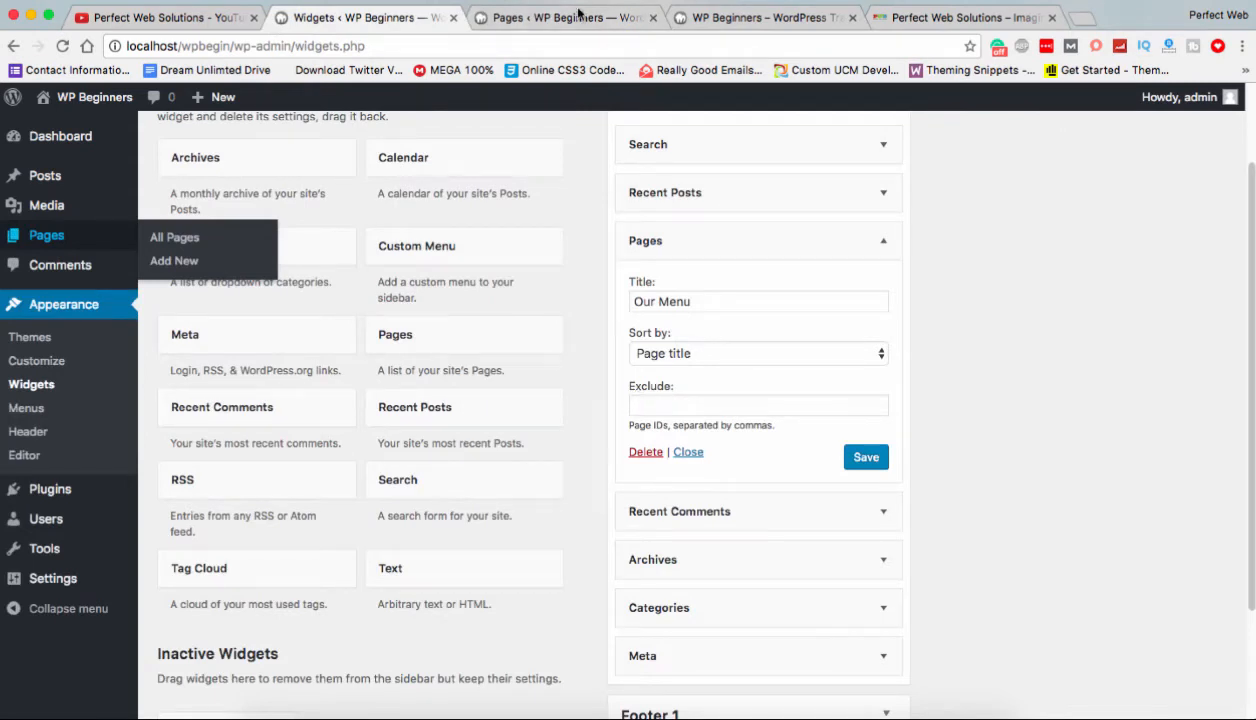
click(868, 459)
click(862, 462)
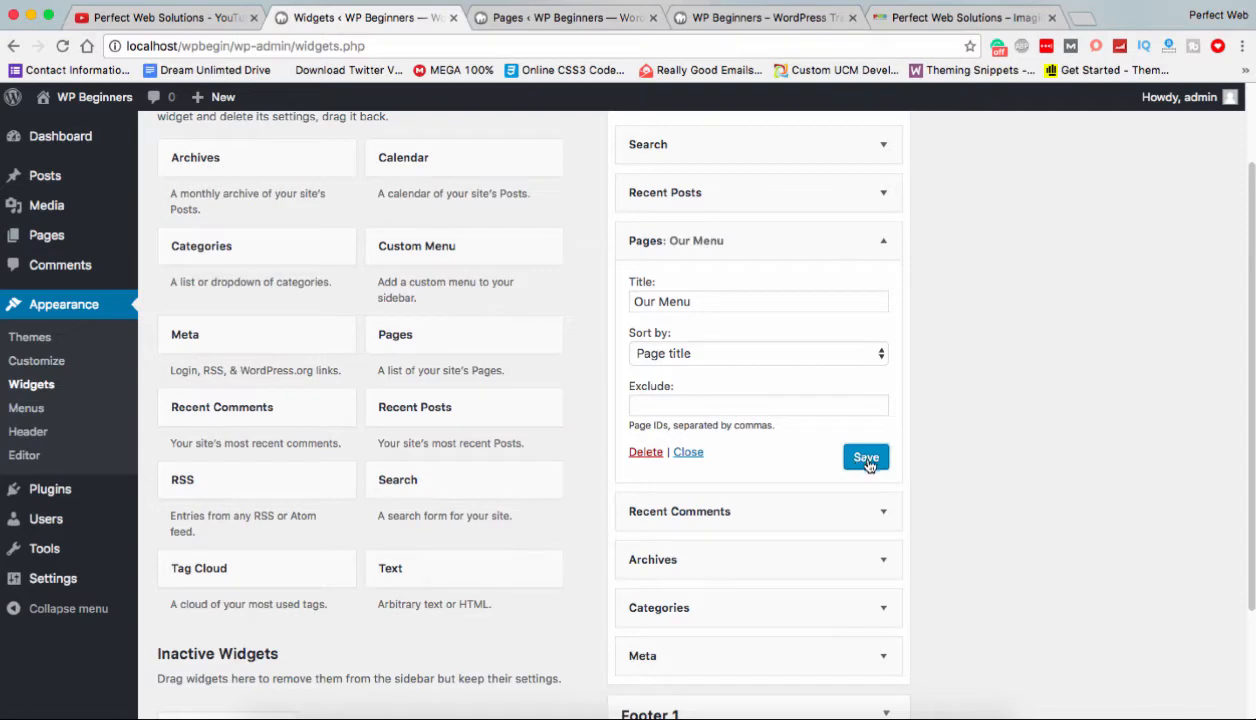
Close the Pages list, reload the front page and compare its sidebar's Our Menu section with the Pages widget settings.
click(560, 17)
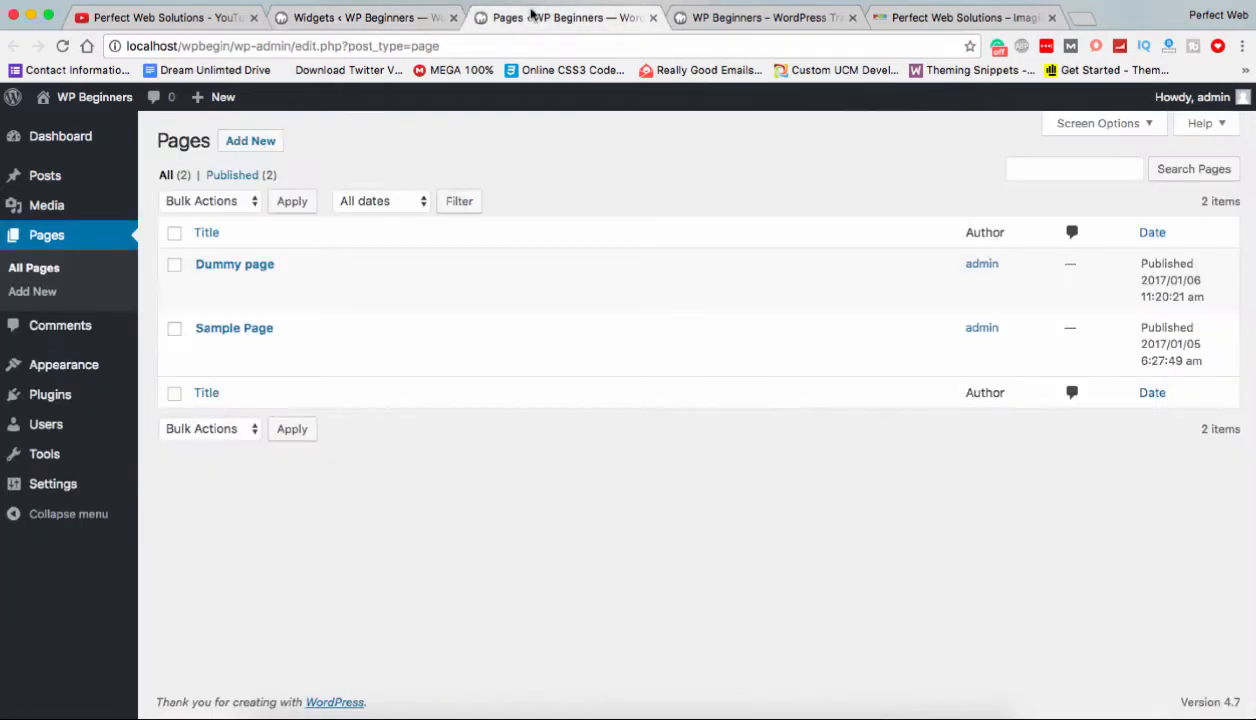
click(727, 17)
click(653, 17)
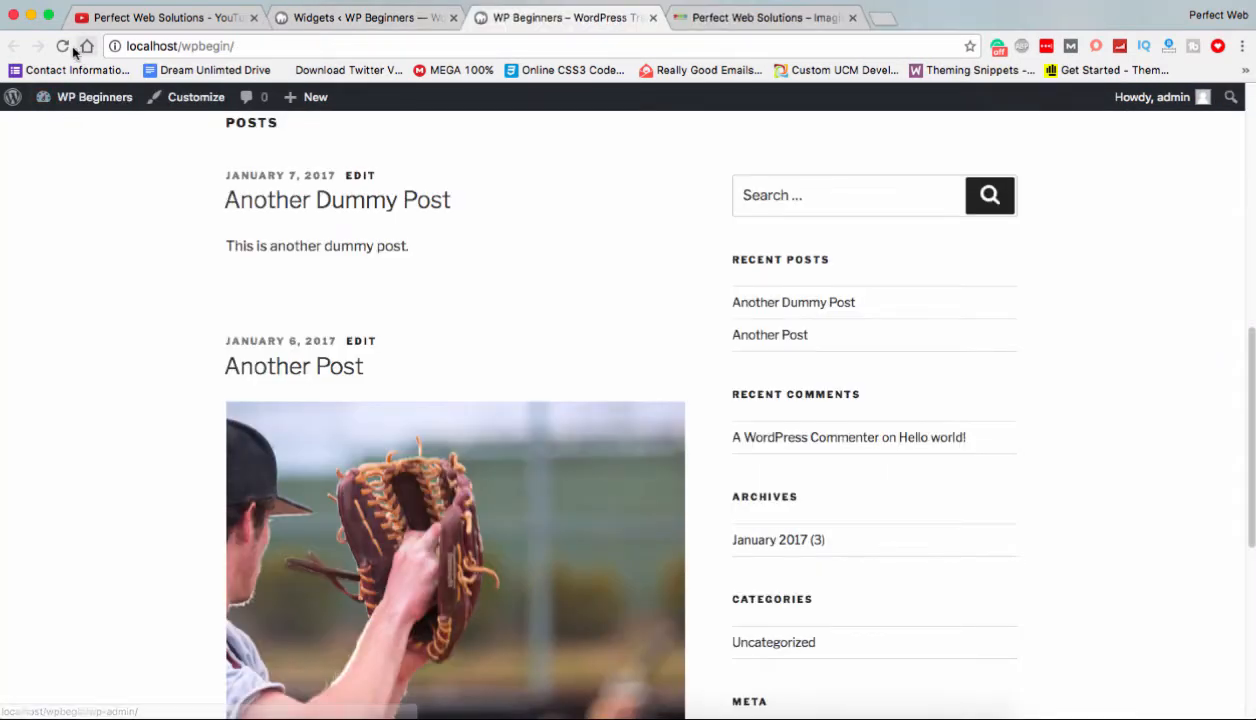
click(80, 97)
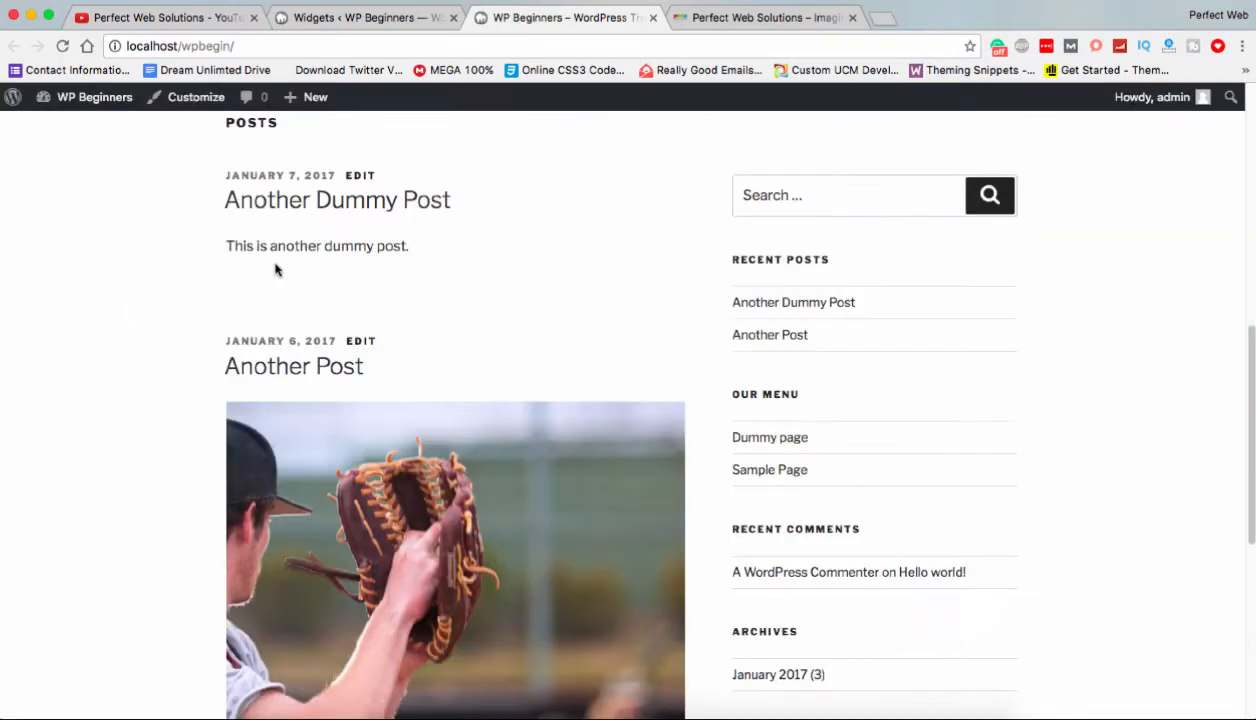
scroll(808, 338, down, 3)
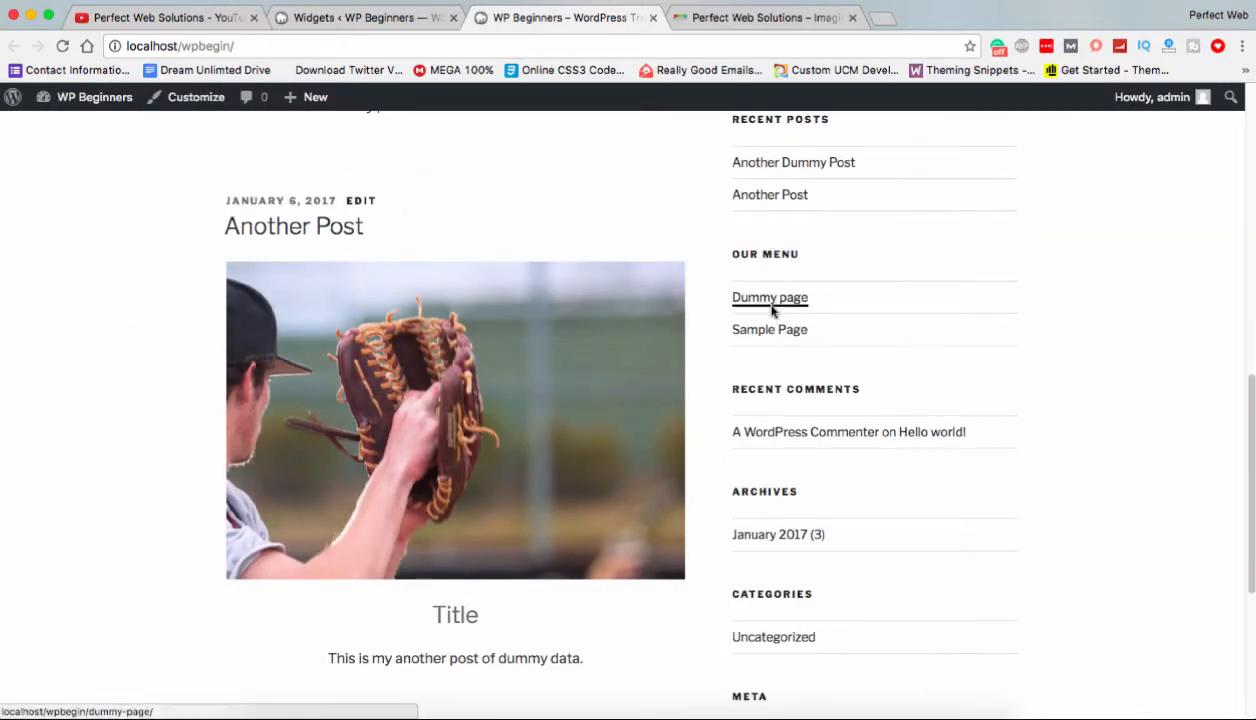
click(356, 17)
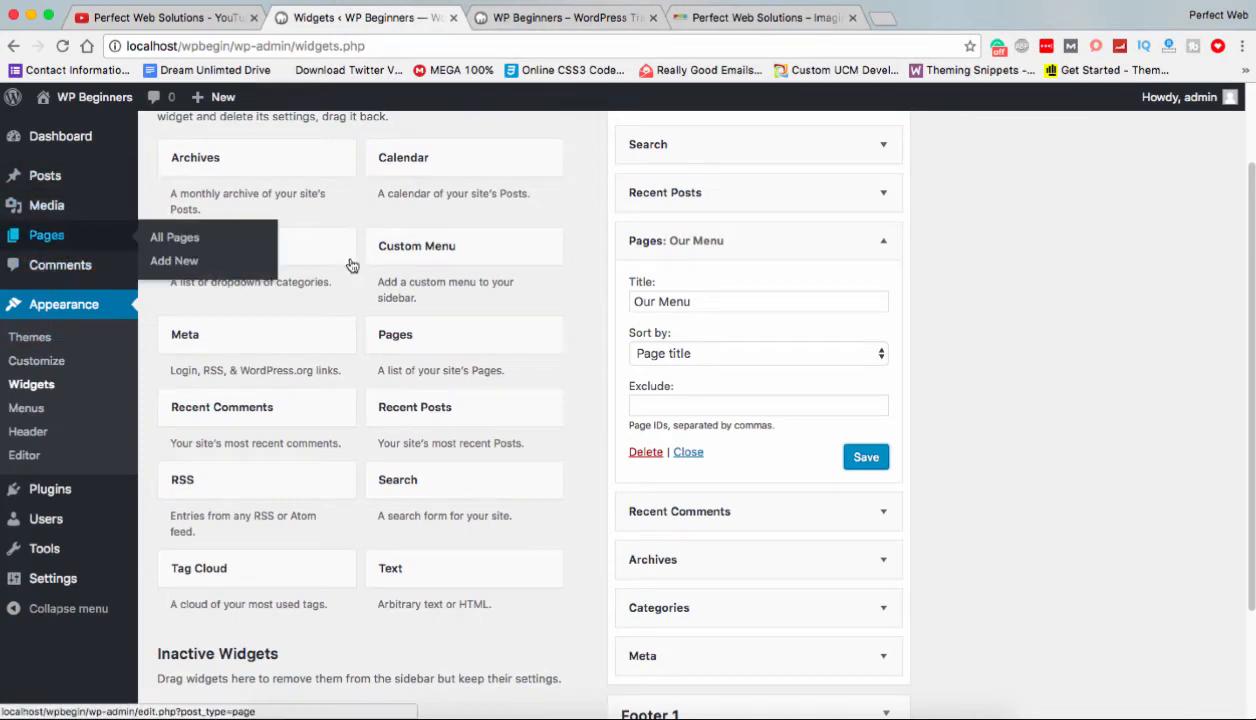
click(563, 22)
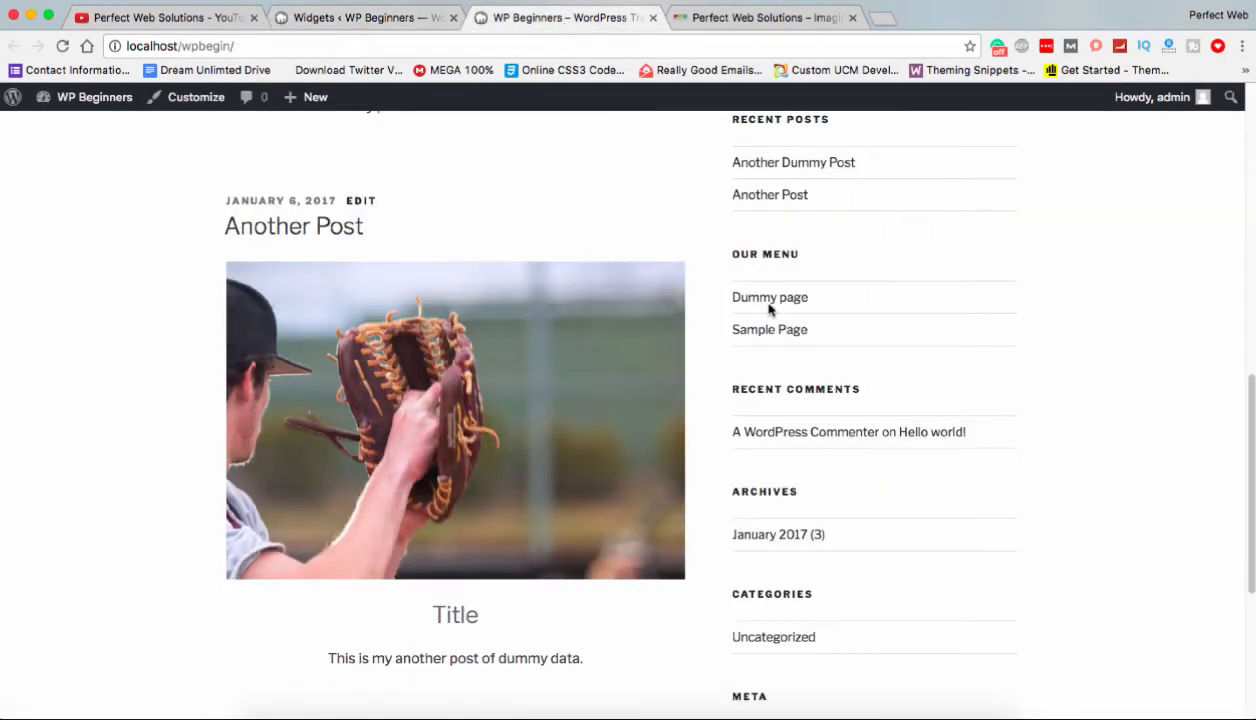
View Dummy page and Sample Page on the live site through the links under Our Menu.
click(771, 302)
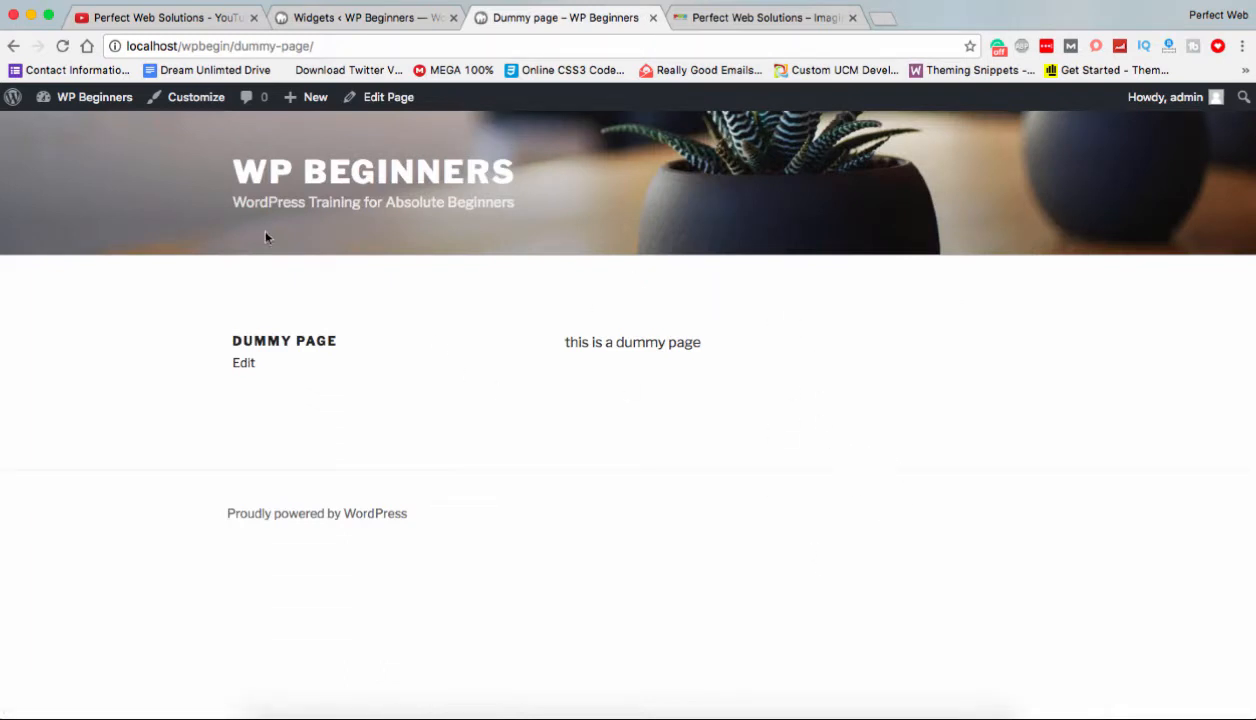
click(13, 46)
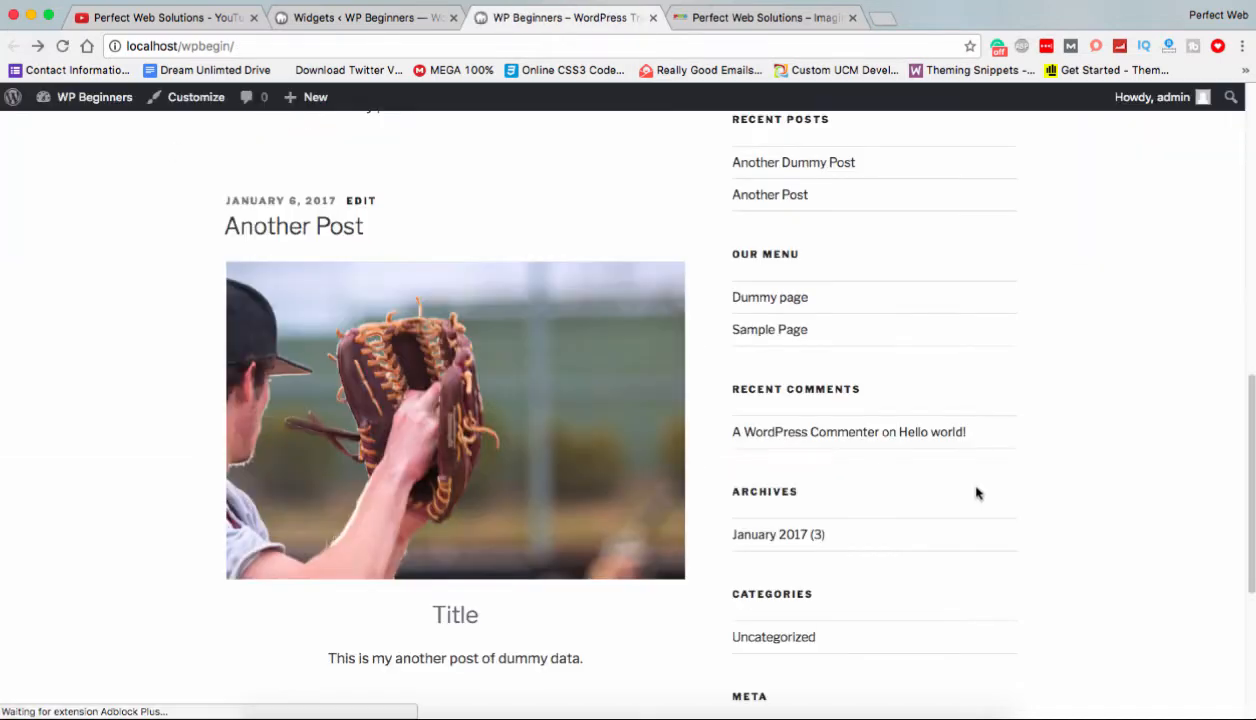
click(800, 336)
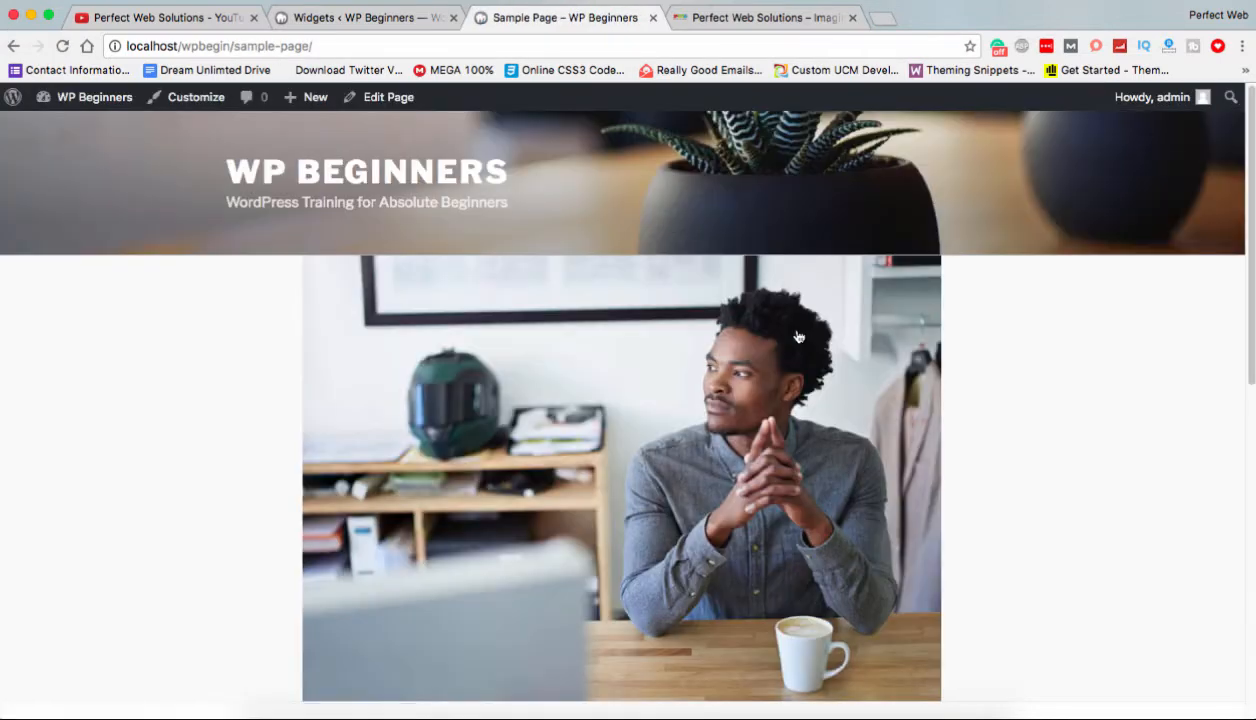
scroll(1105, 501, down, 15)
scroll(1105, 501, up, 10)
scroll(1105, 501, down, 7)
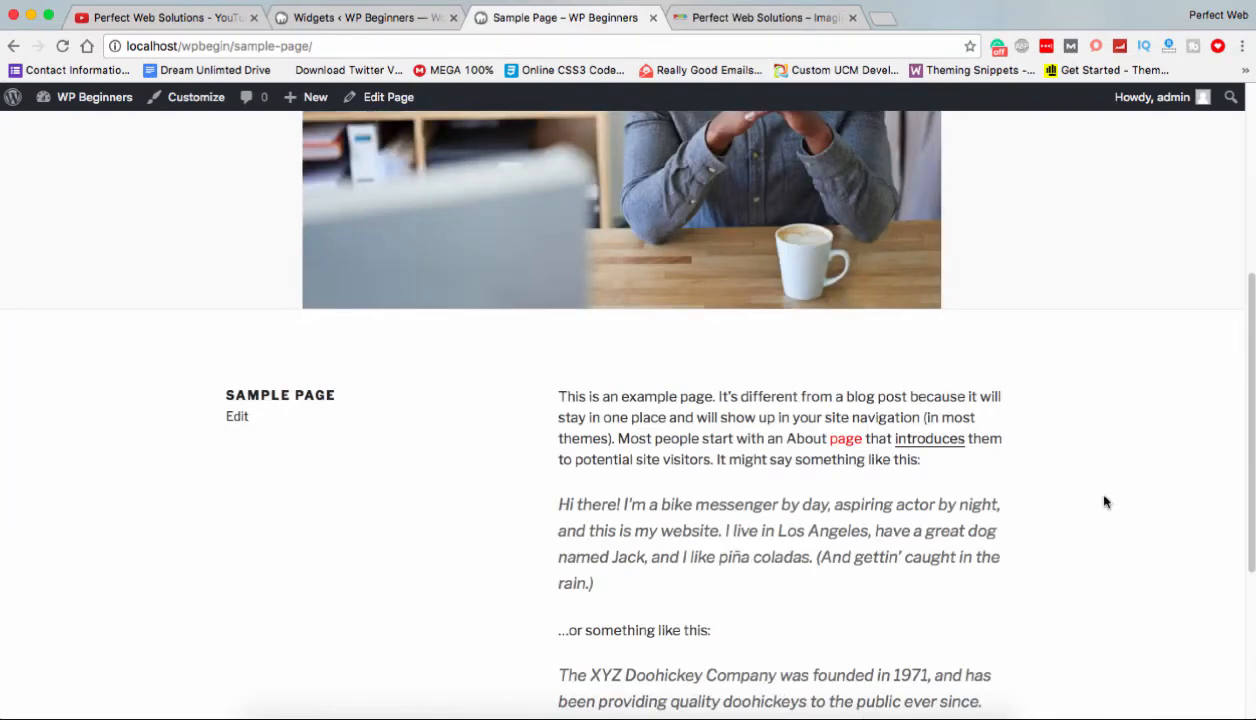
click(375, 17)
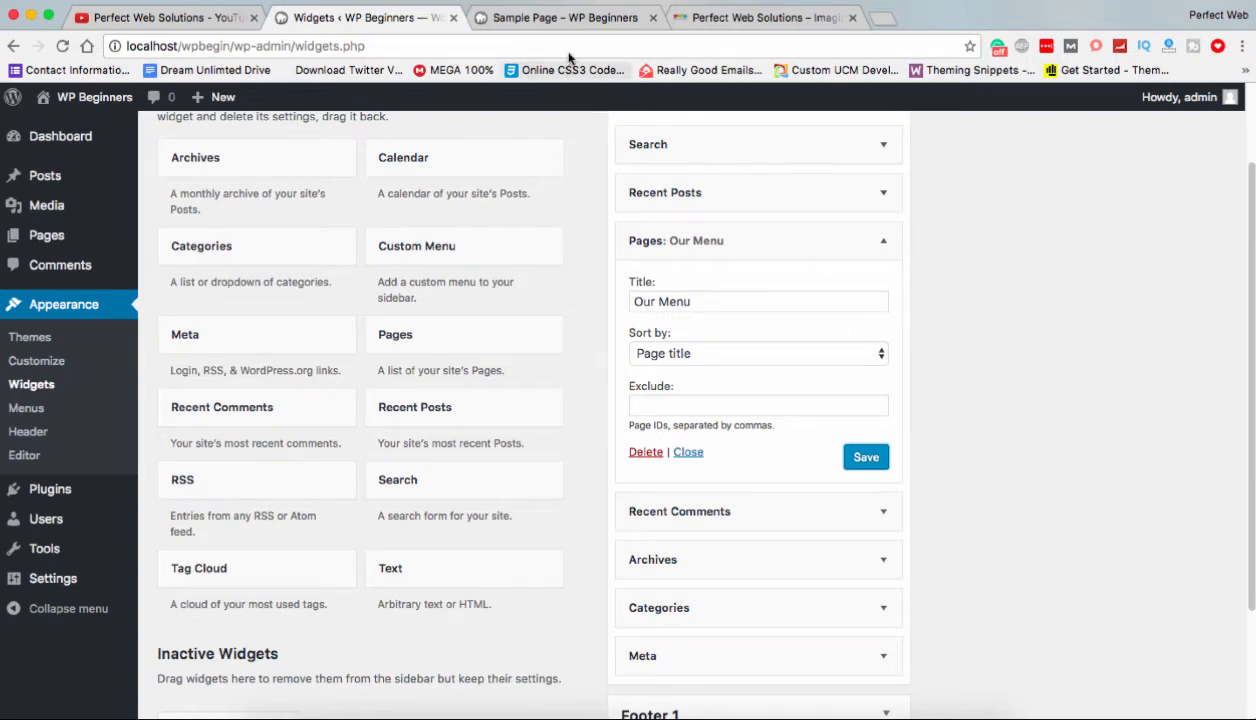
key(ctrl+Tab)
scroll(1138, 431, up, 1)
scroll(1138, 431, down, 4)
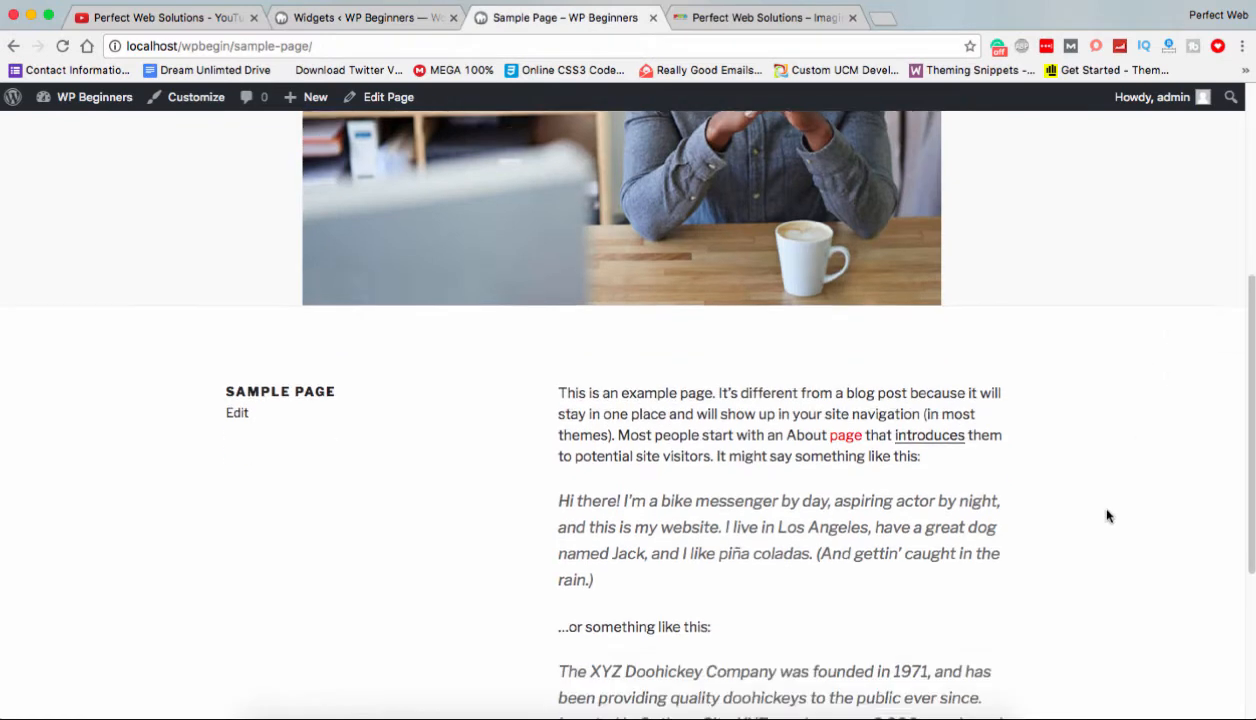
Return to the Widgets screen, collapse the Pages widget and review the available widgets.
click(384, 17)
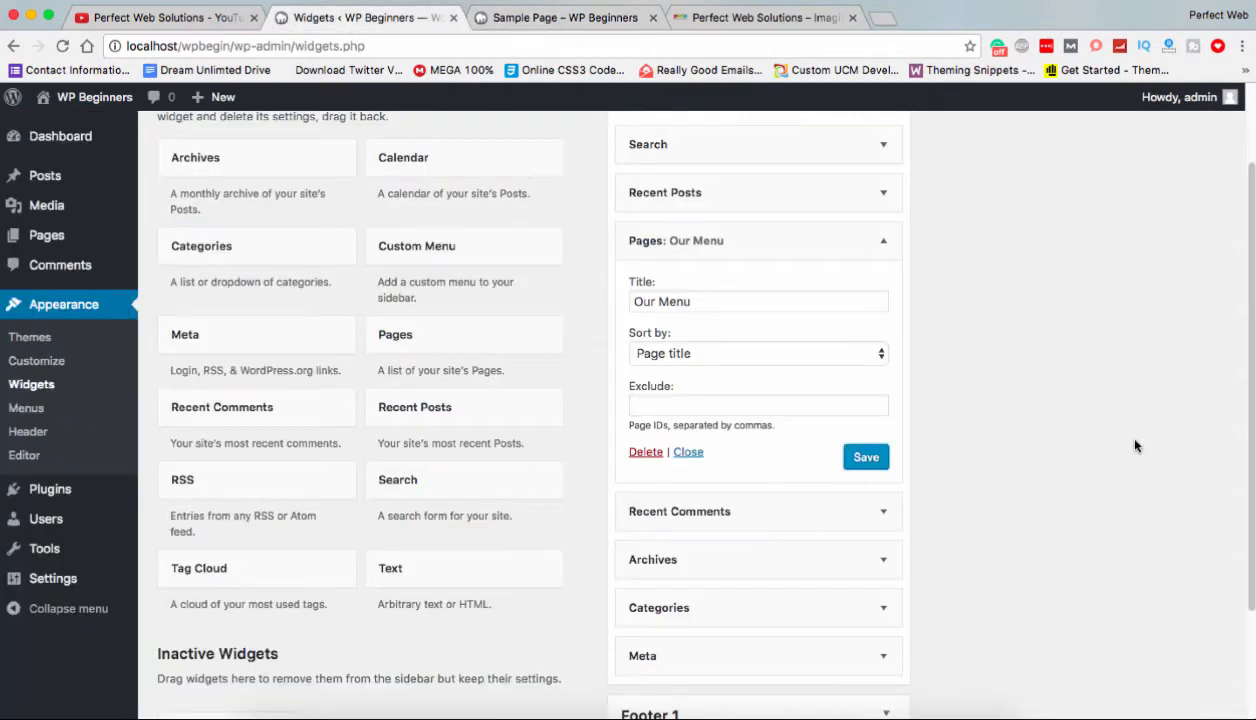
click(866, 248)
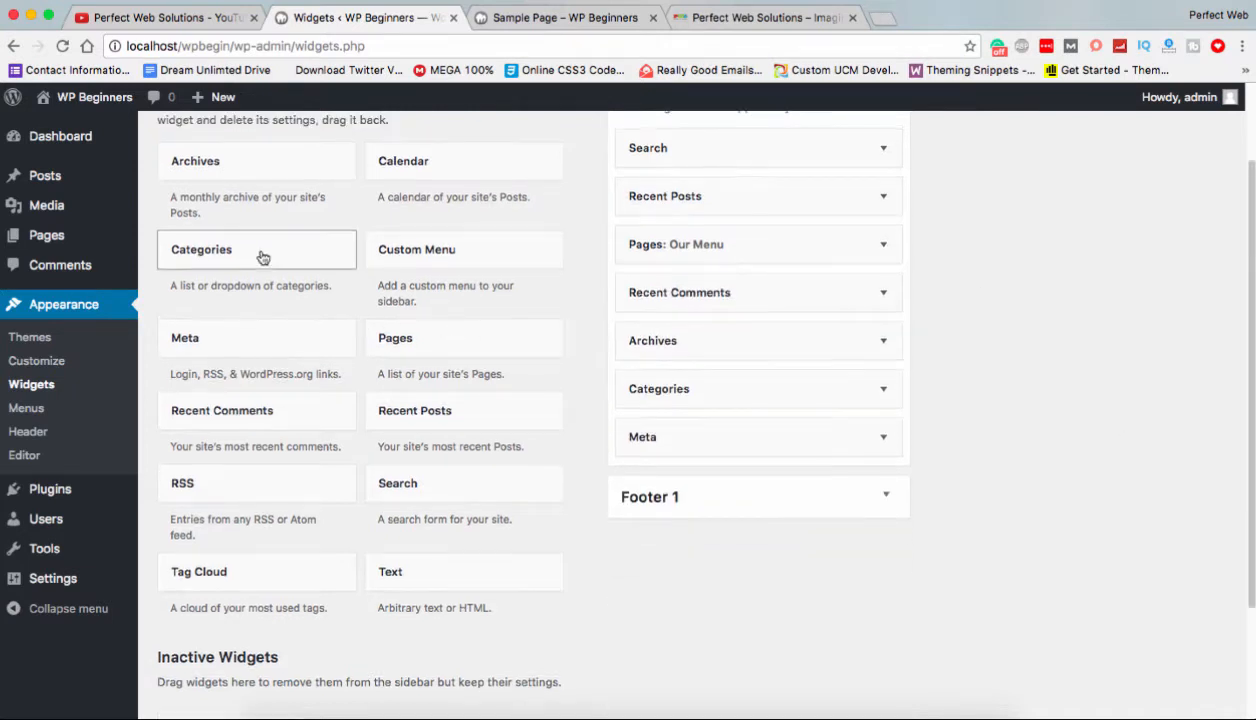
scroll(261, 255, up, 1)
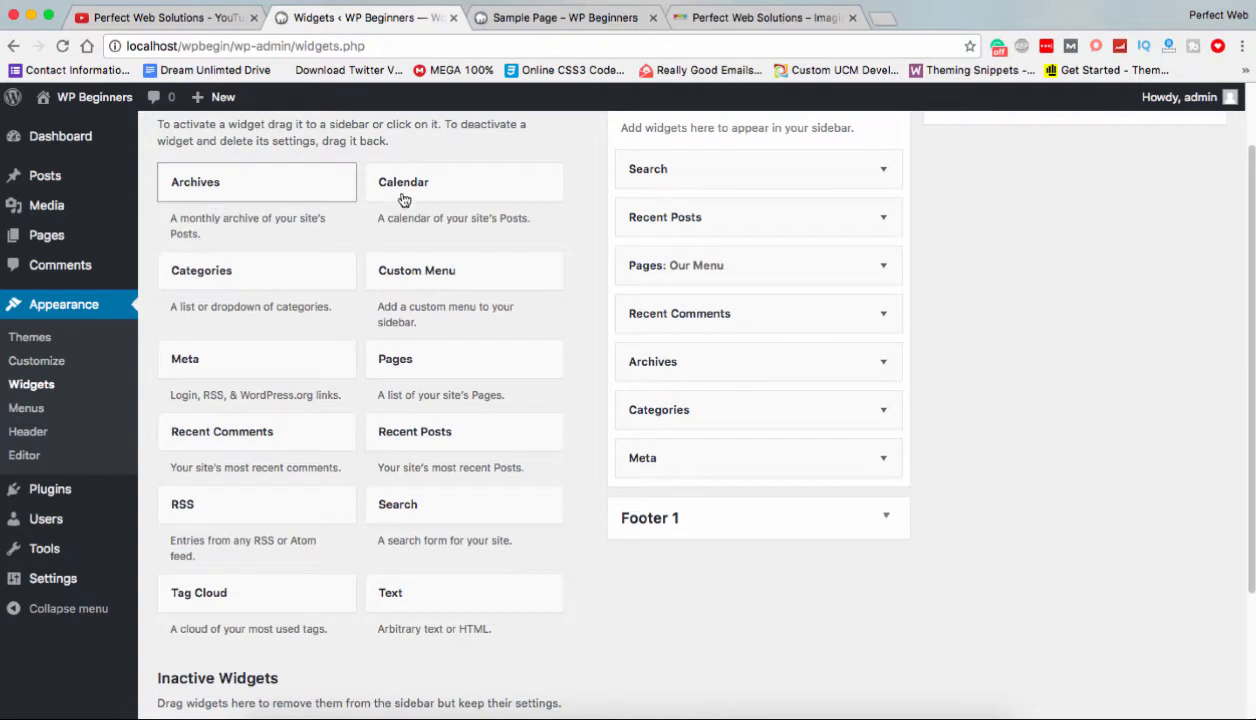
scroll(794, 279, up, 2)
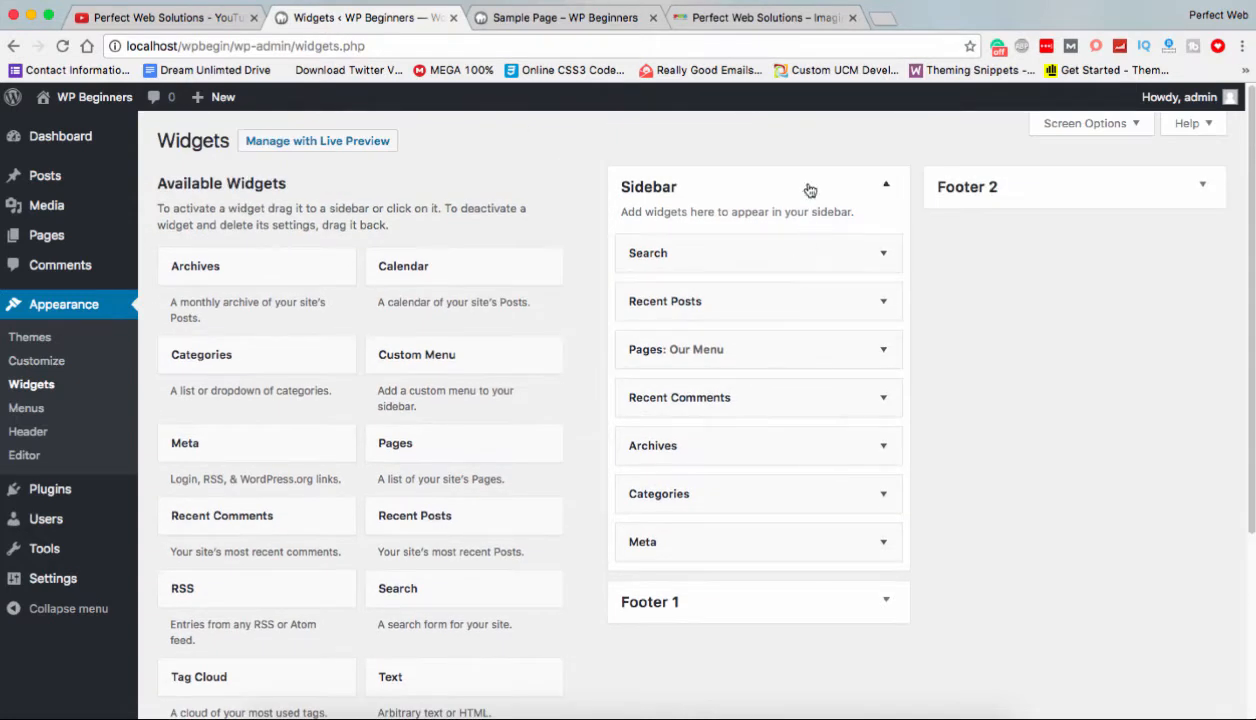
Collapse the Sidebar widget area and expand the Footer 1 and Footer 2 areas.
click(795, 188)
click(776, 249)
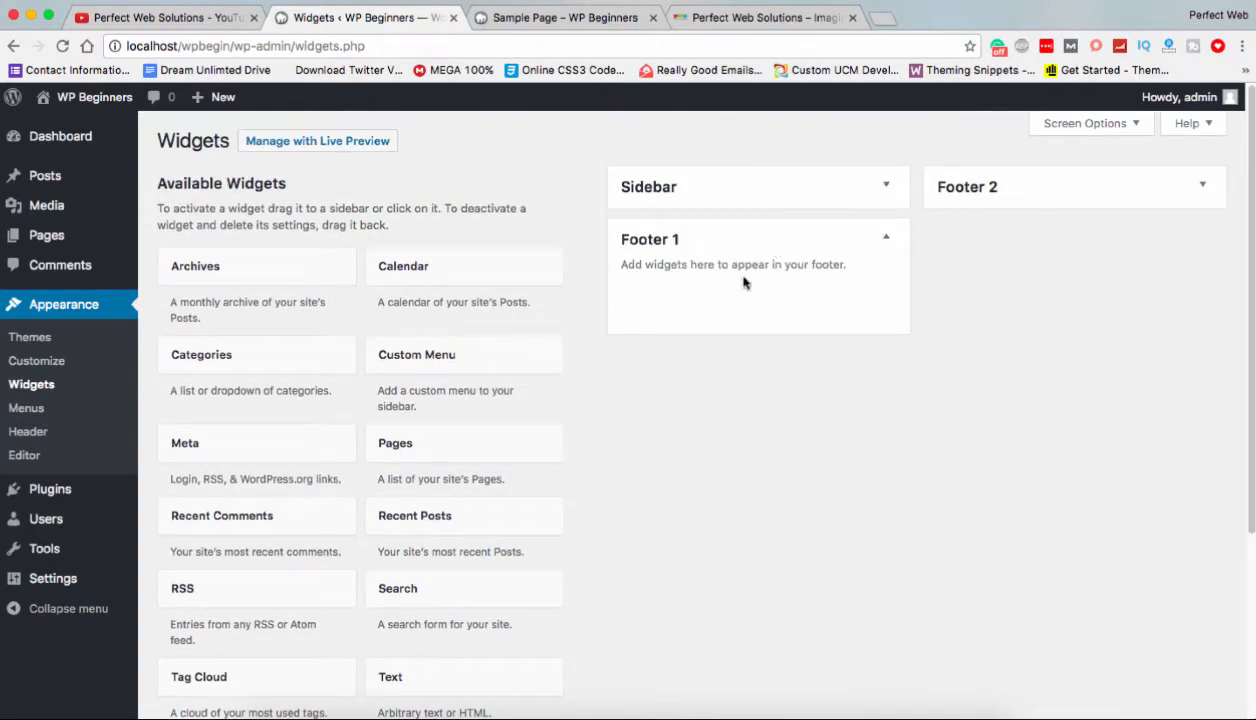
click(1046, 205)
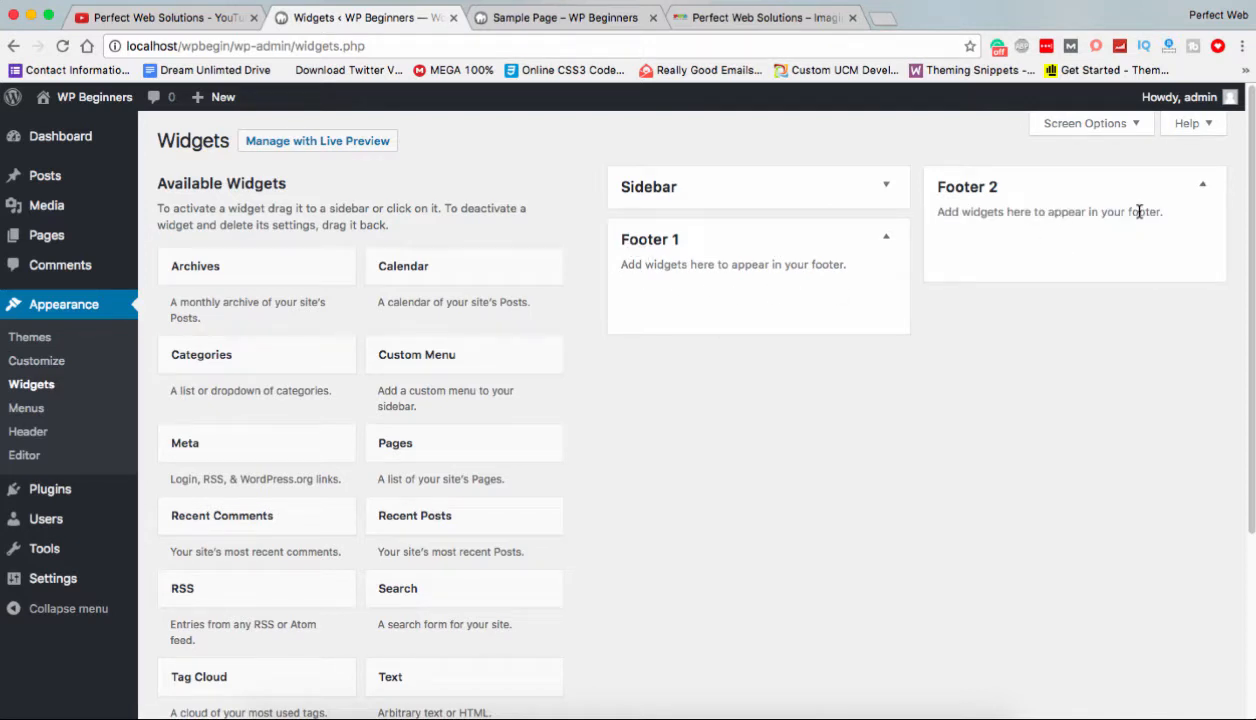
Add a Text widget to the Footer 1 area and title it "About Me!".
scroll(655, 495, down, 1)
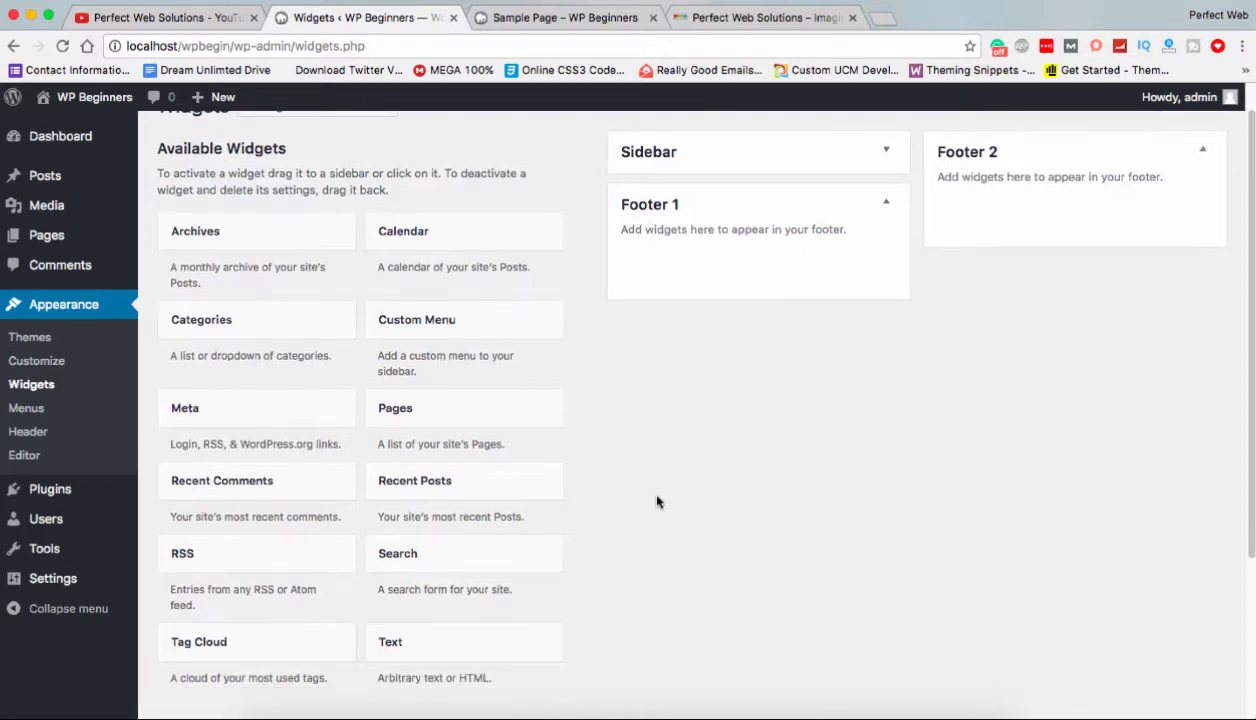
drag(469, 633, 730, 262)
click(614, 333)
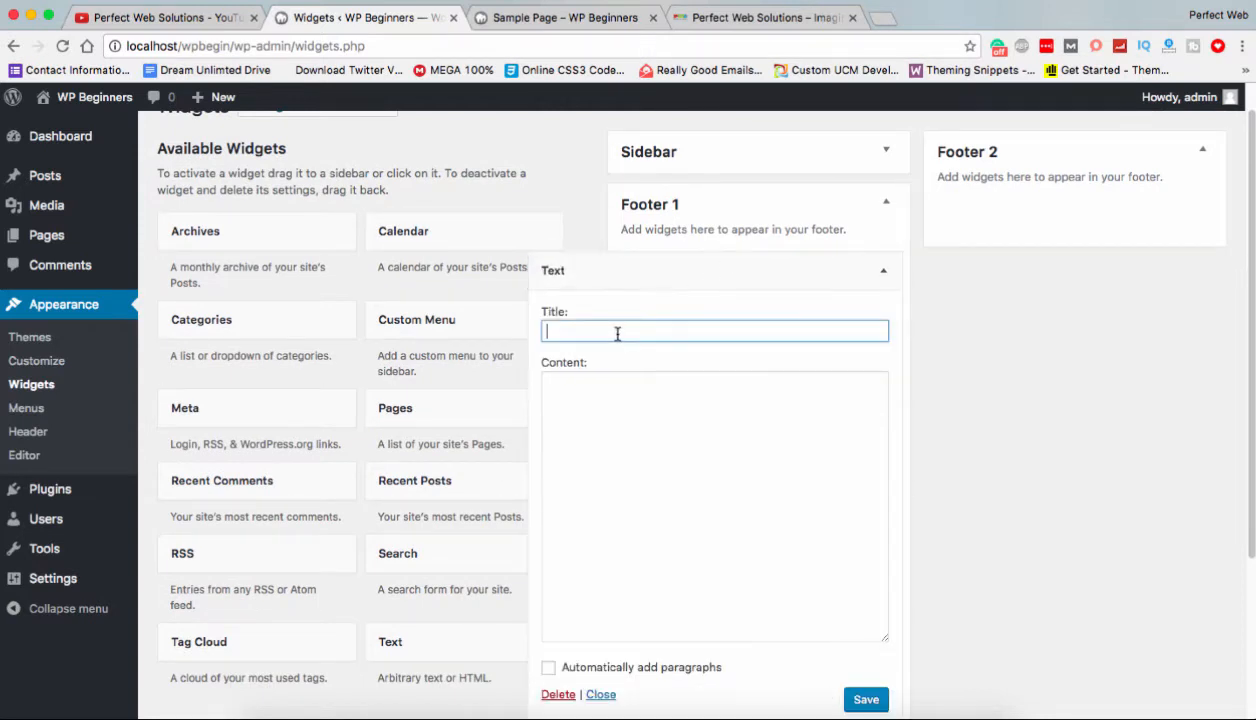
text(About Me!)
Fill the Text widget's content with "My Name is", the site owner's full name, and "I'm a Professional WordPress Designer and Developer".
click(548, 382)
text(My Name)
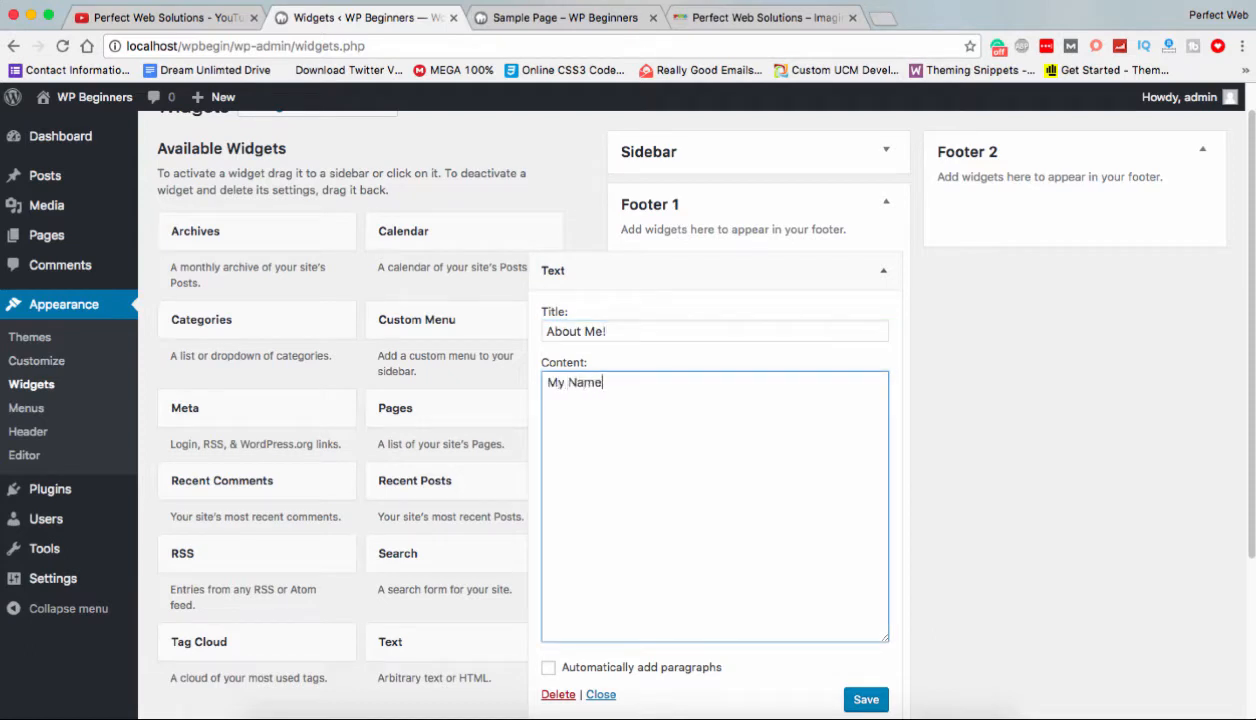
text( is Imran Qasim, I'm )
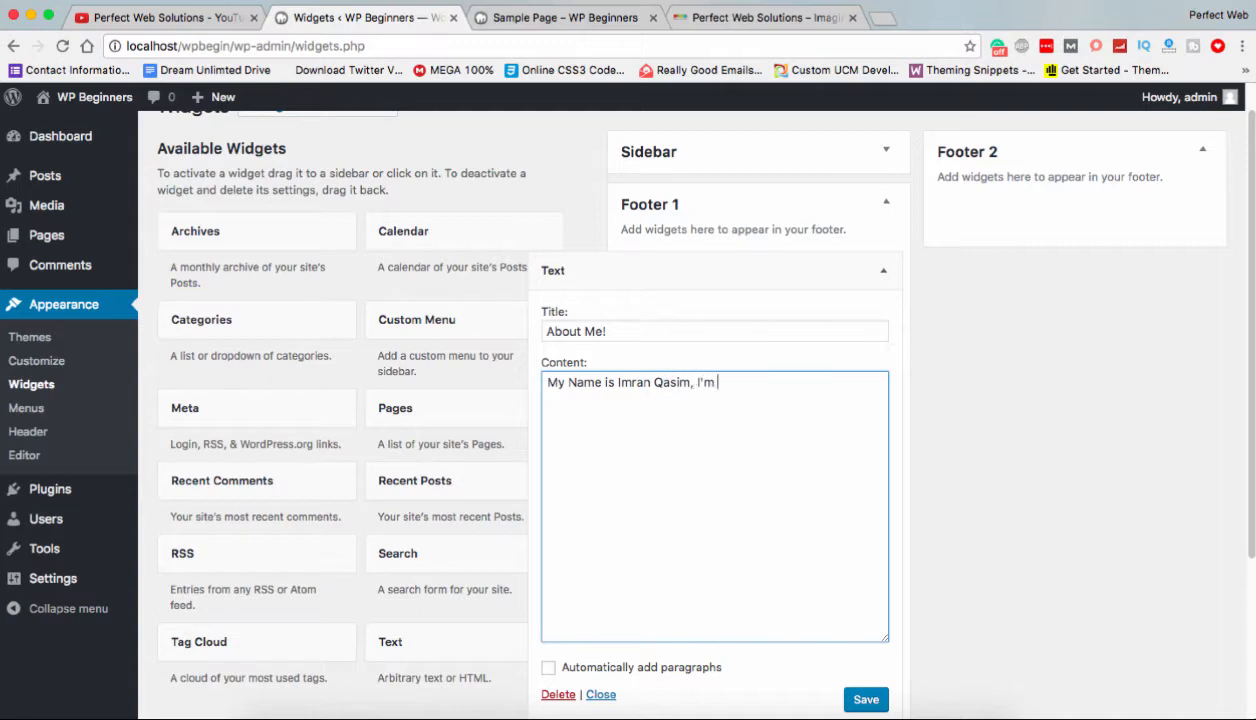
text(a Professional WeordPre)
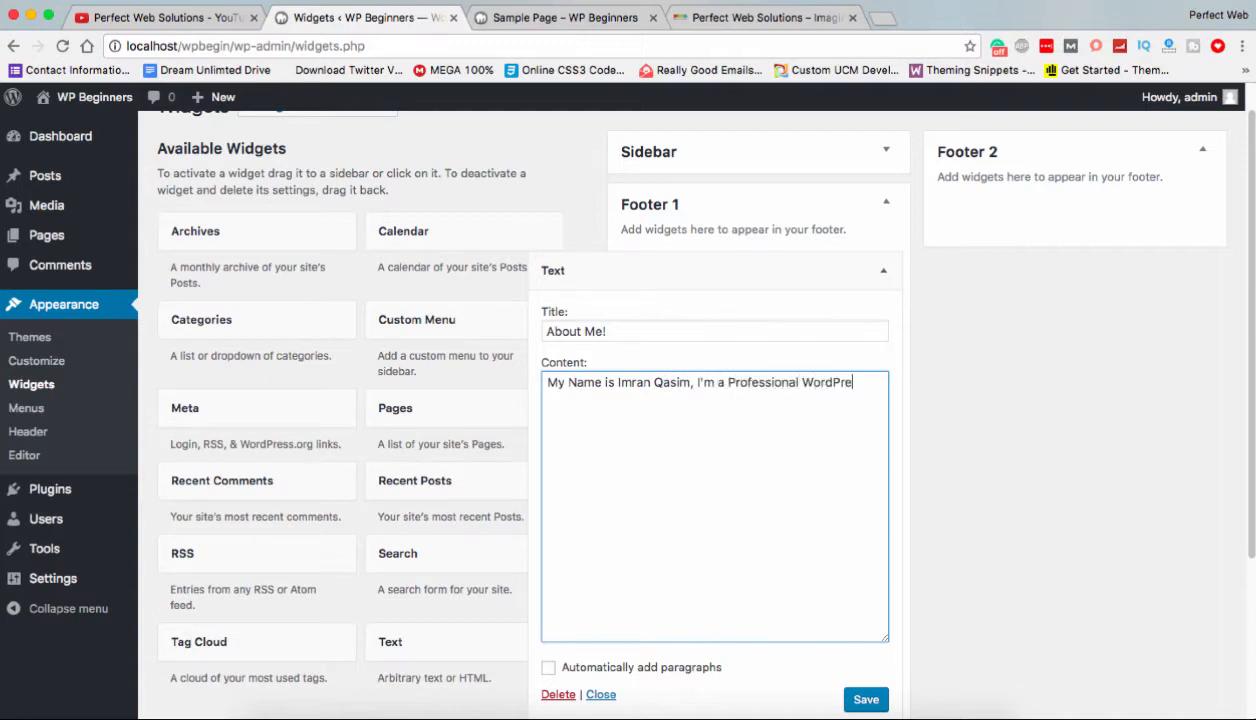
text(ss Designer and Developer)
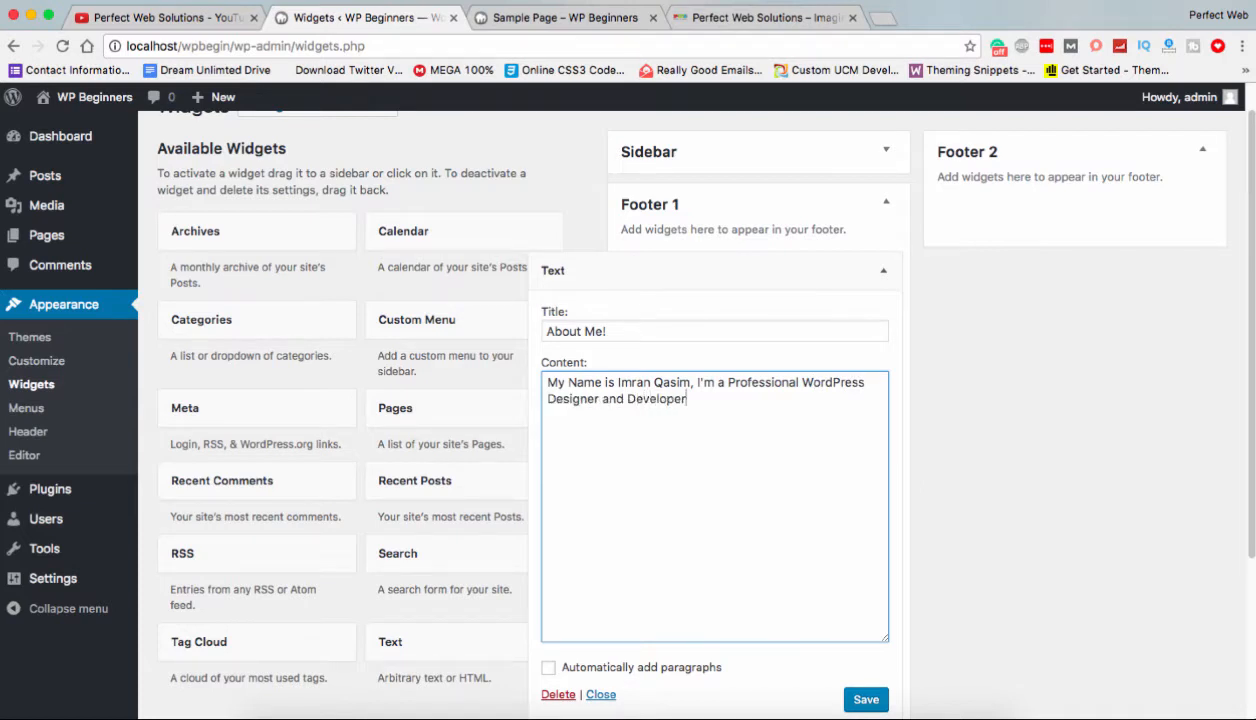
Continue the About Me! text with "having 5+ years of working experience in WordPres / WordPress Theme Development / WordPress Plugin Development".
text(s)
key(BackSpace)
text(having 5+ years of working e)
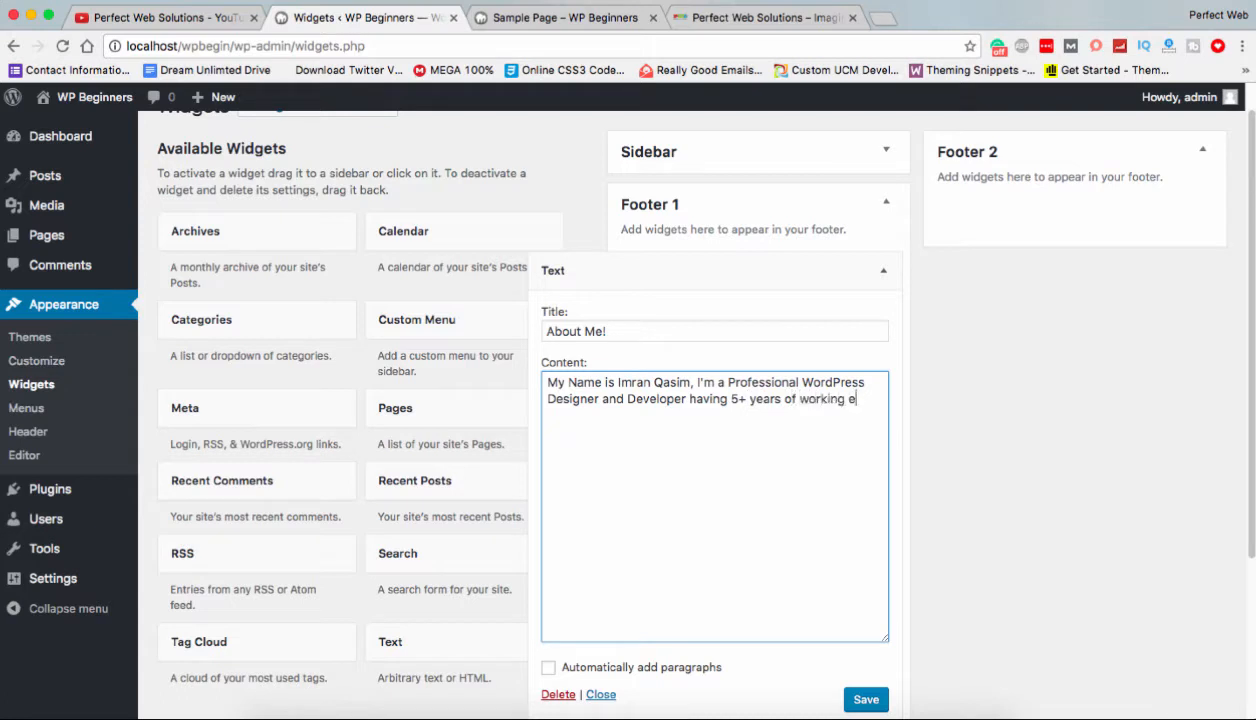
text(xperience in WordPres )
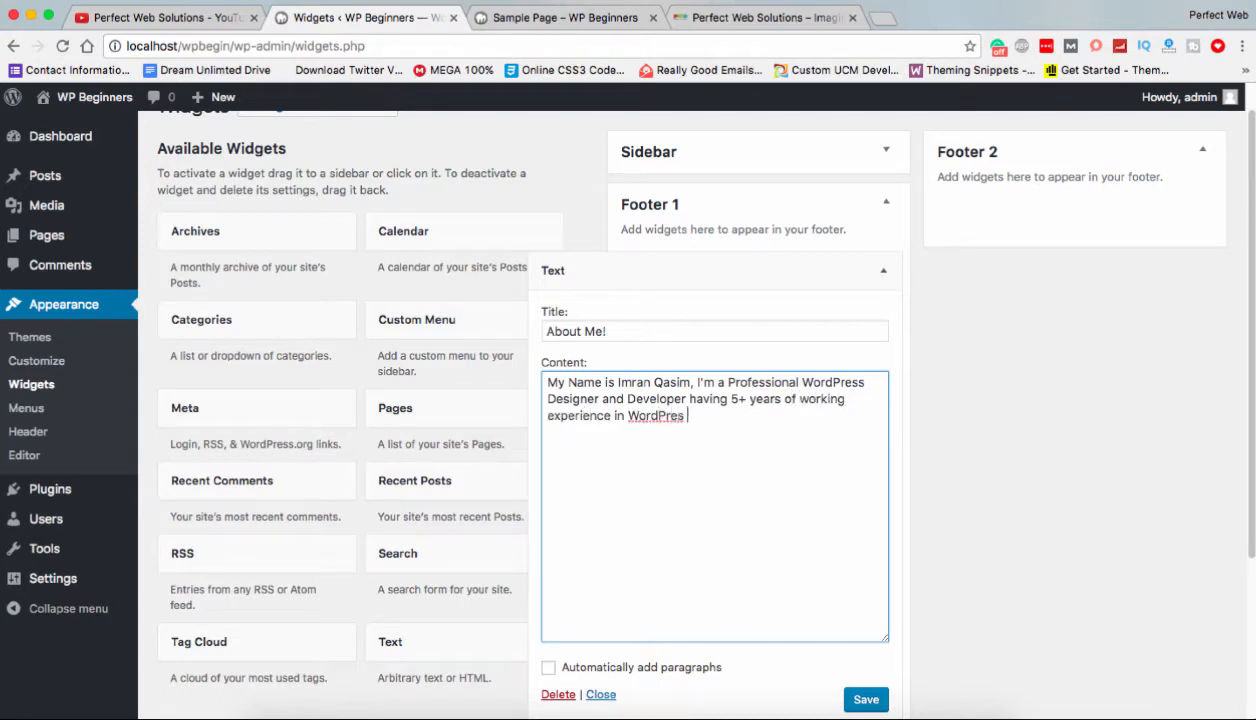
text(/ WordPress Theme D)
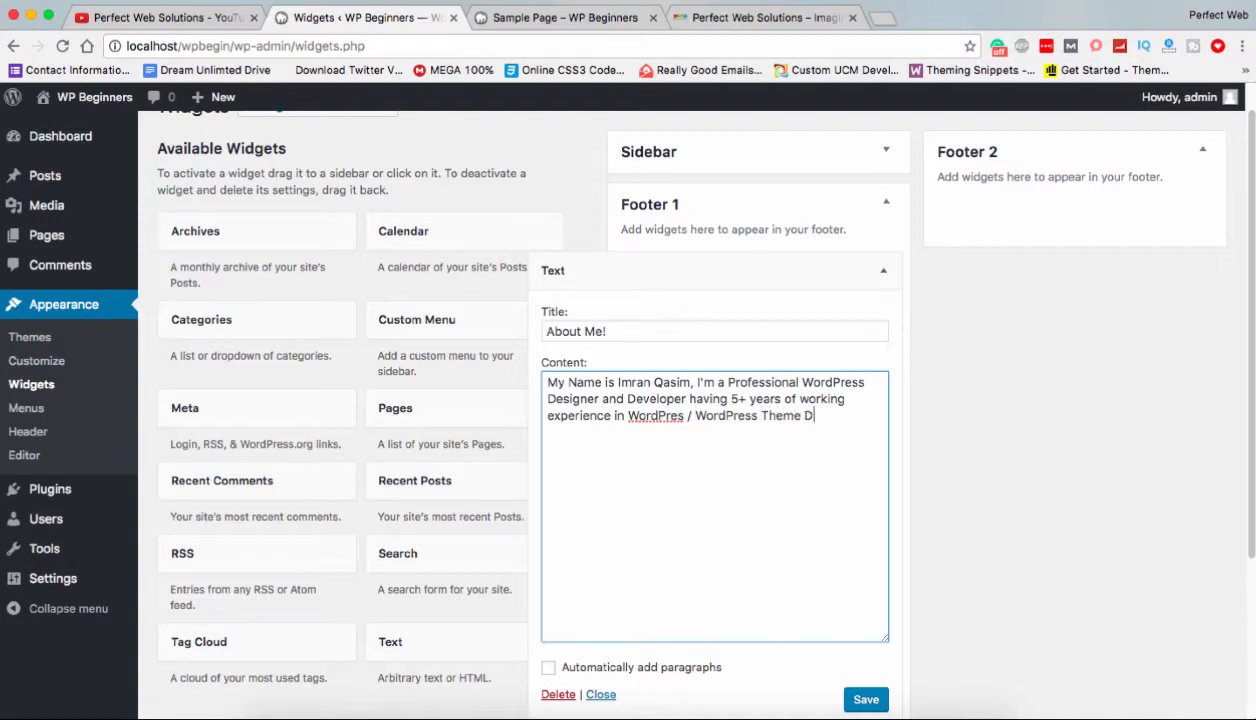
text(evelopment / WordPress)
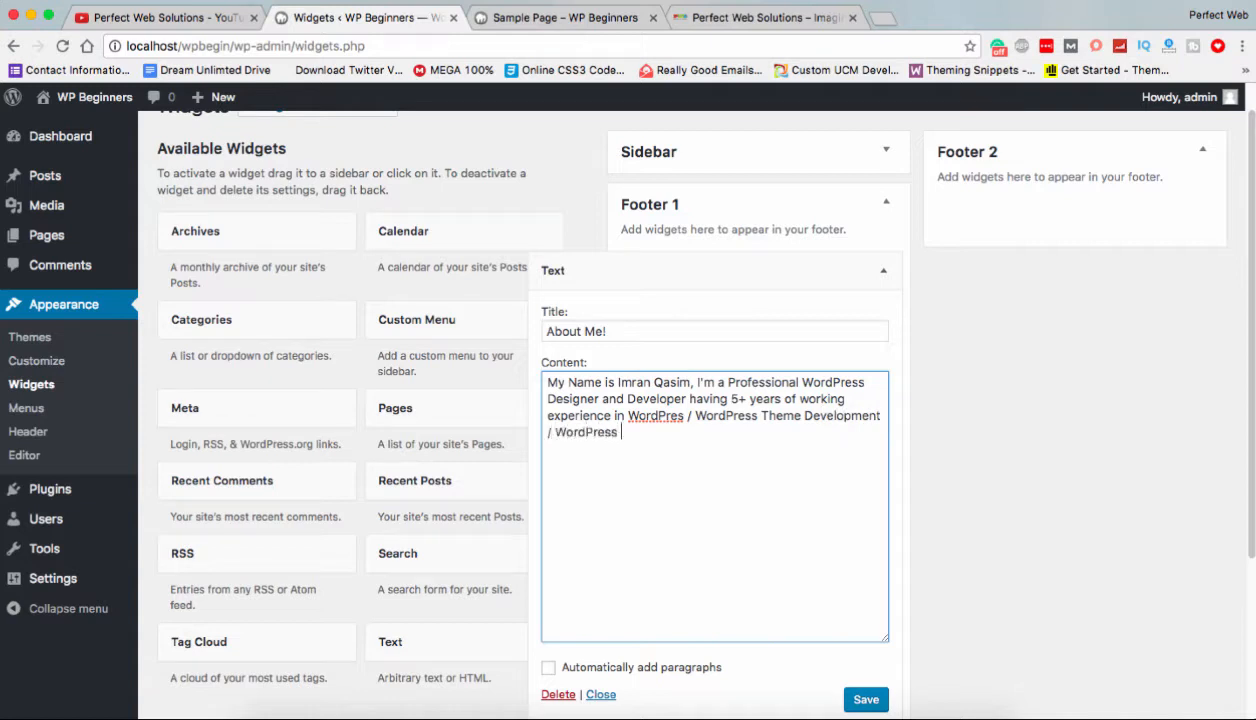
text( Plugin Dee)
text(elopmen)
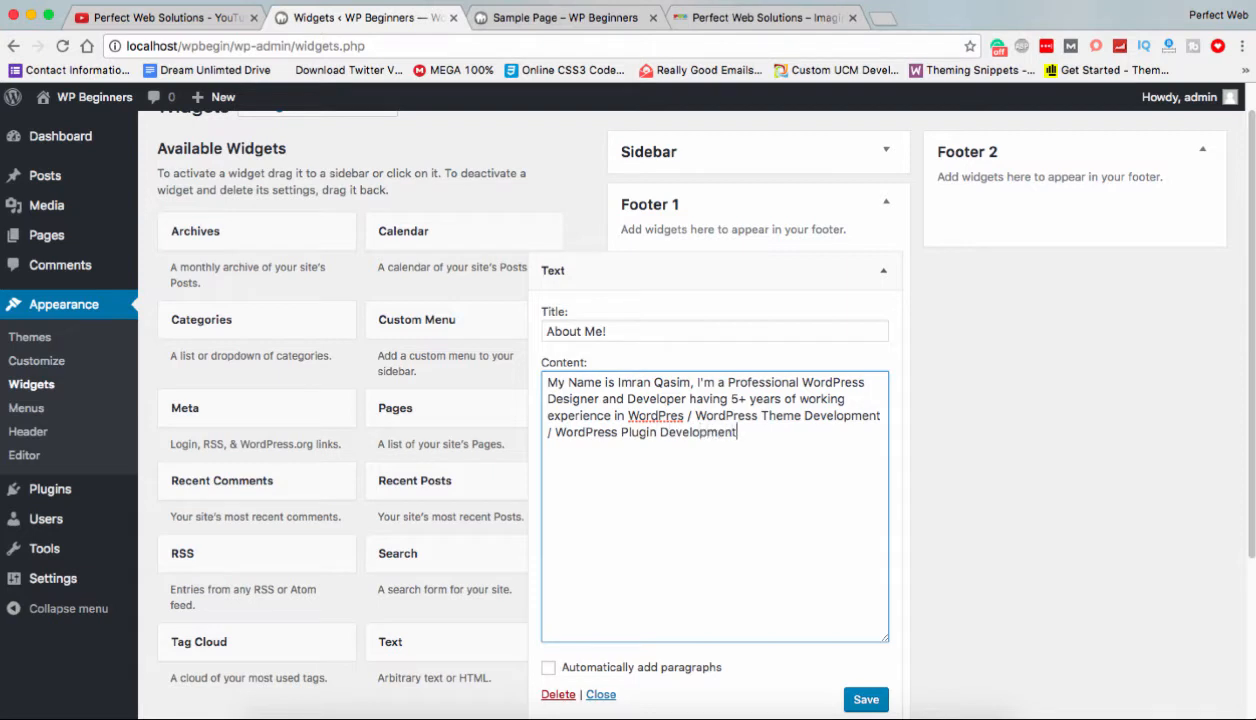
text(t)
Correct the misspelled "WordPres" to "WordPress" in the Text widget's content and save the widget.
click(683, 415)
text(s)
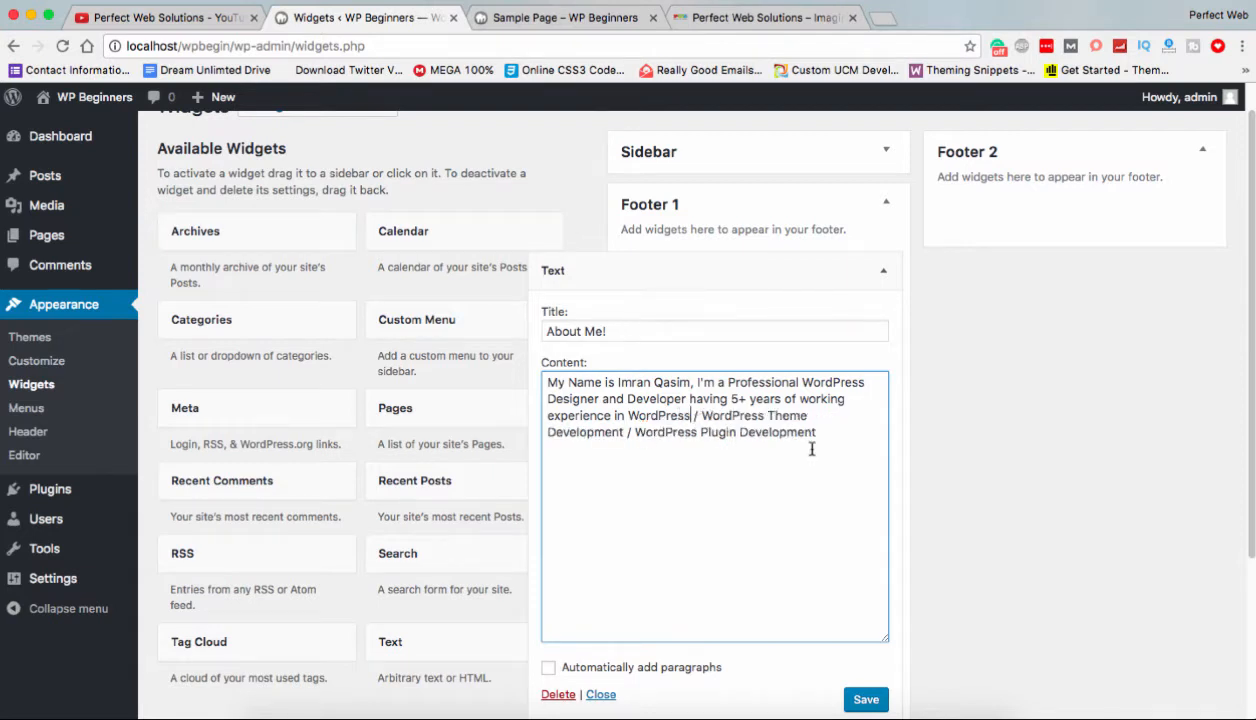
scroll(909, 487, down, 1)
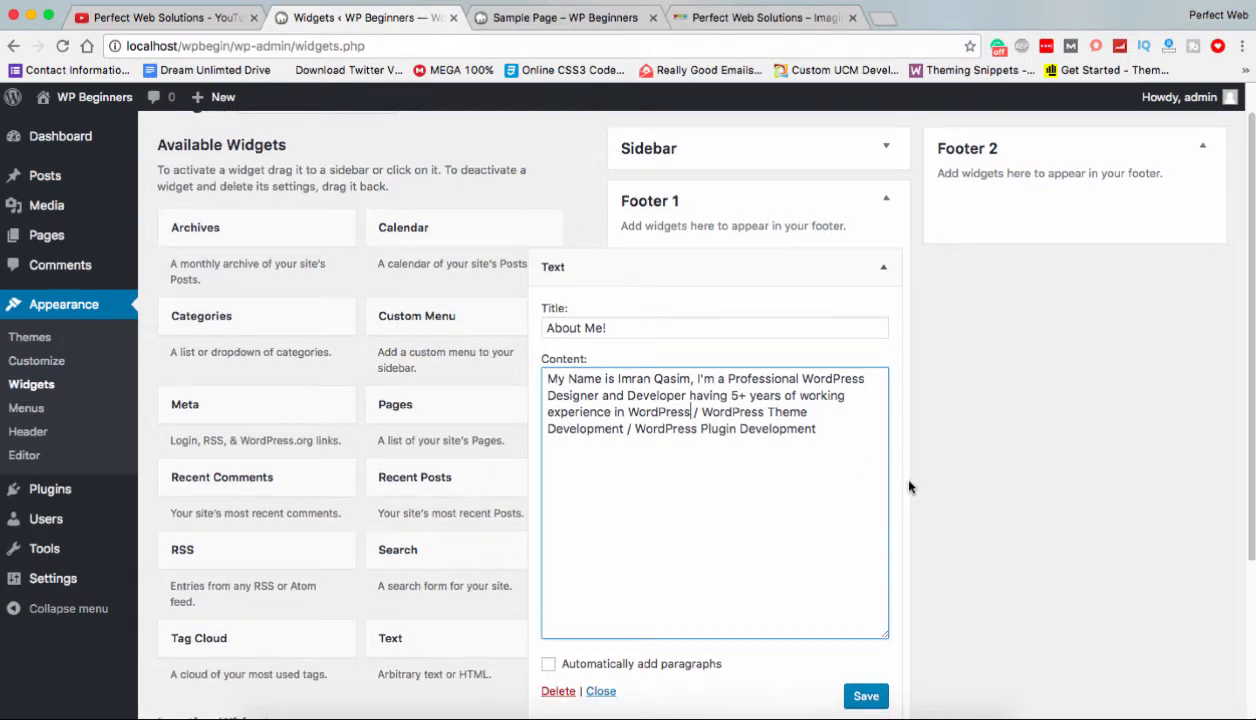
click(866, 695)
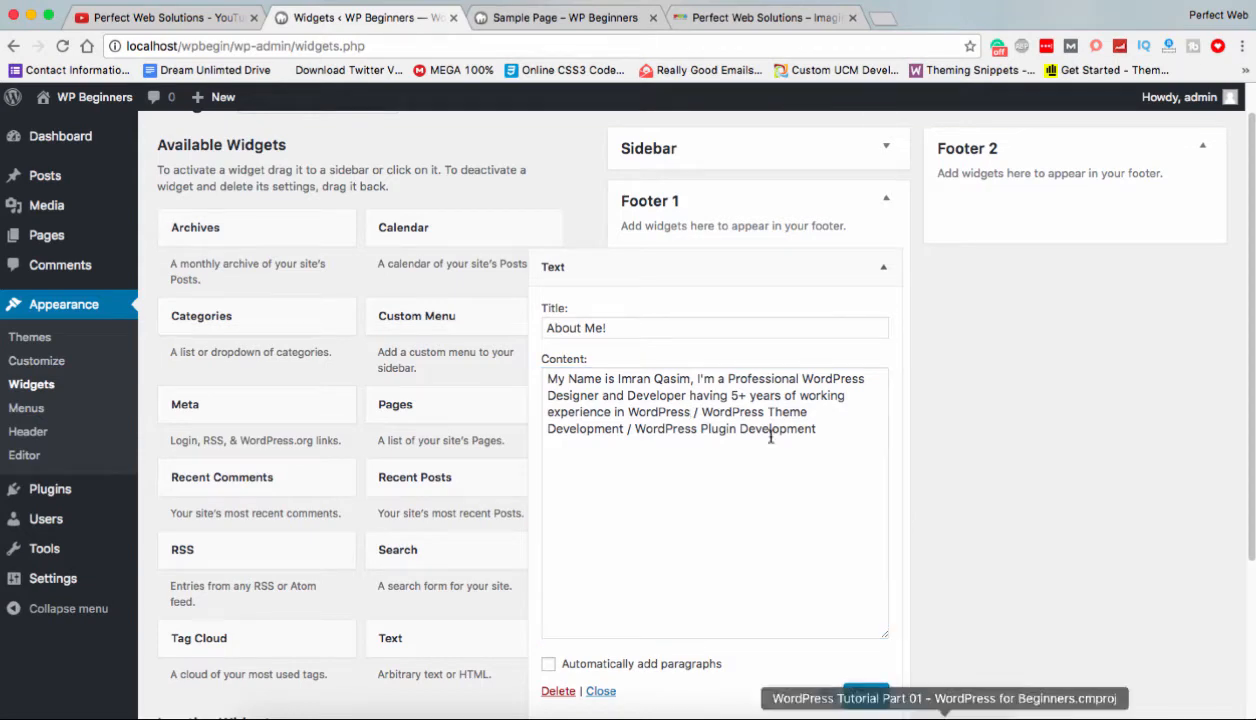
Go to the live site's home page and check the About Me! widget's title and text in the footer.
click(514, 22)
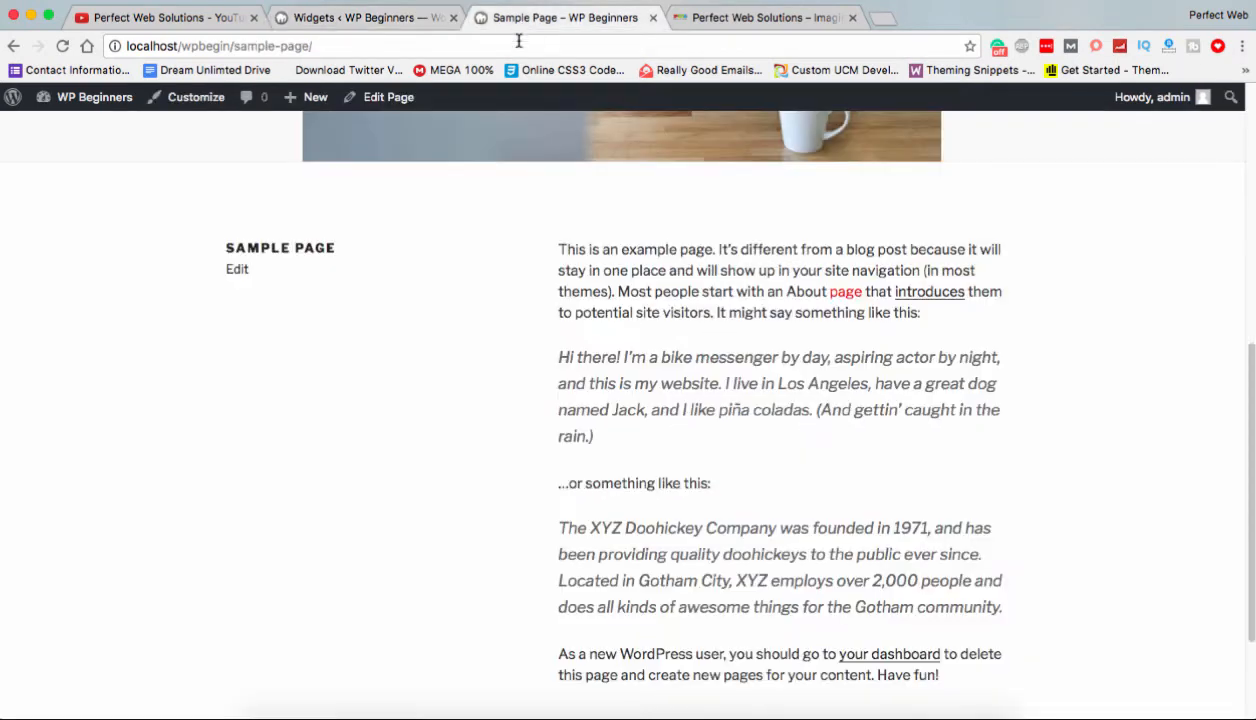
scroll(336, 280, up, 5)
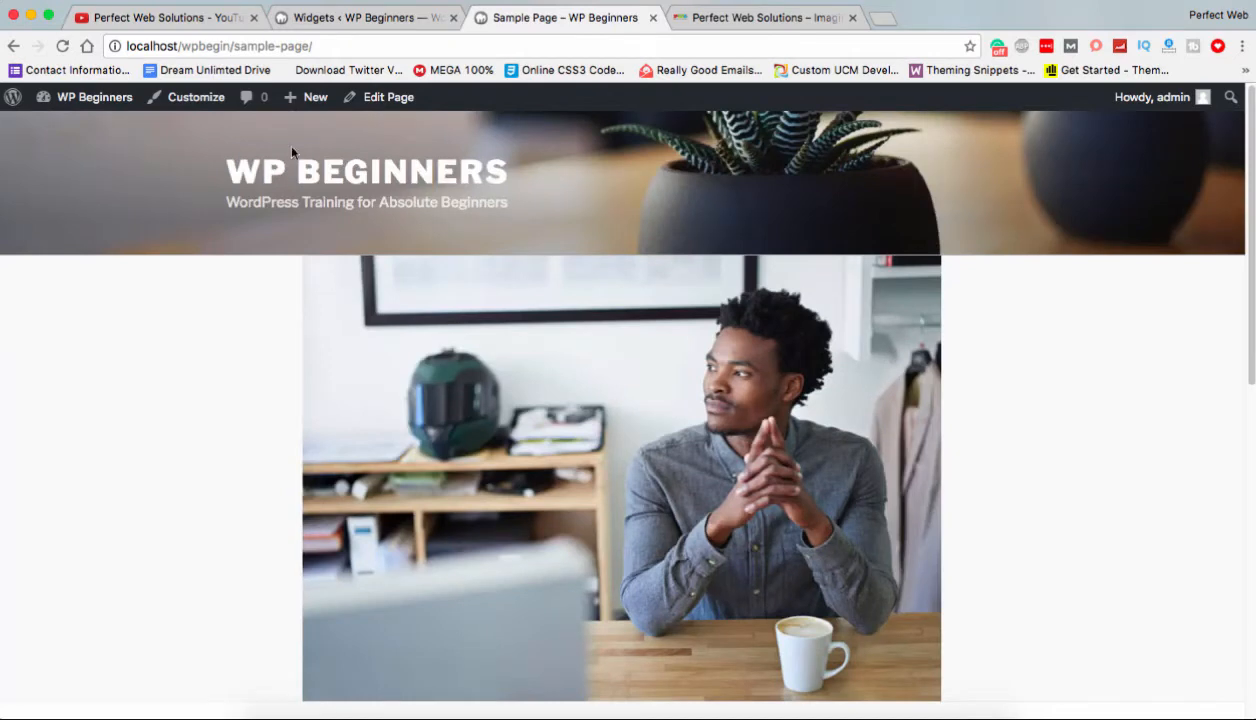
click(230, 168)
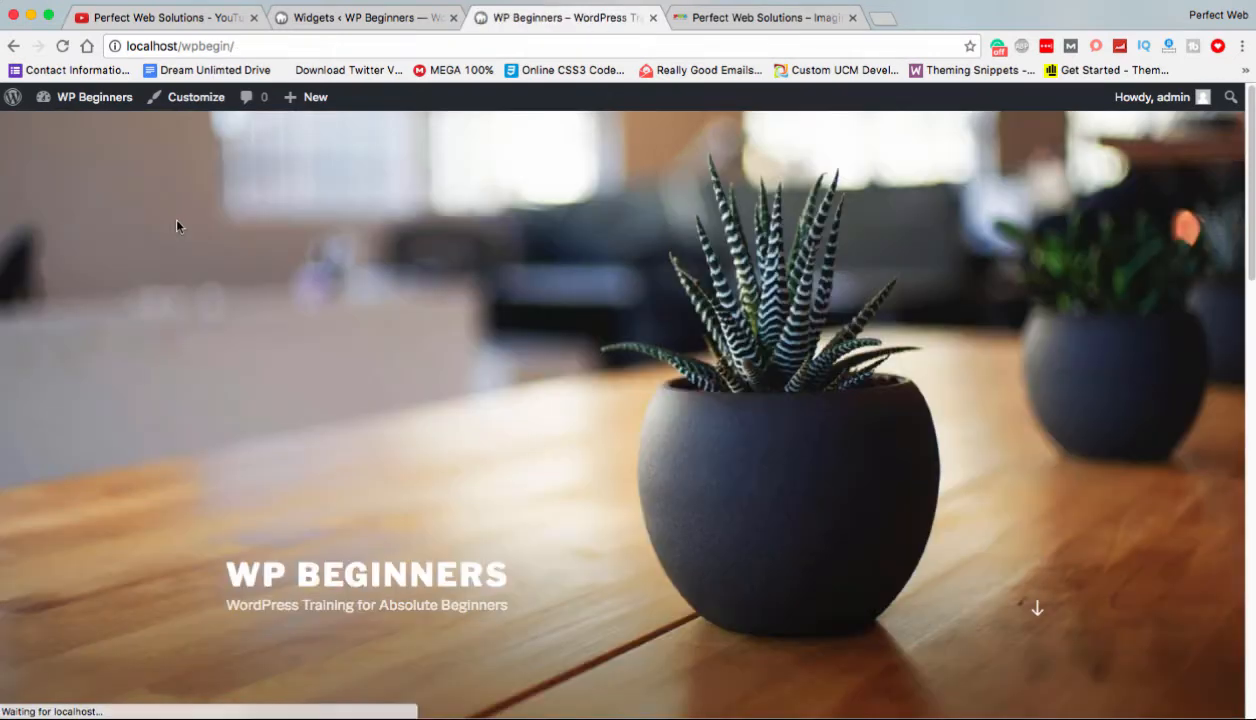
scroll(176, 226, down, 20)
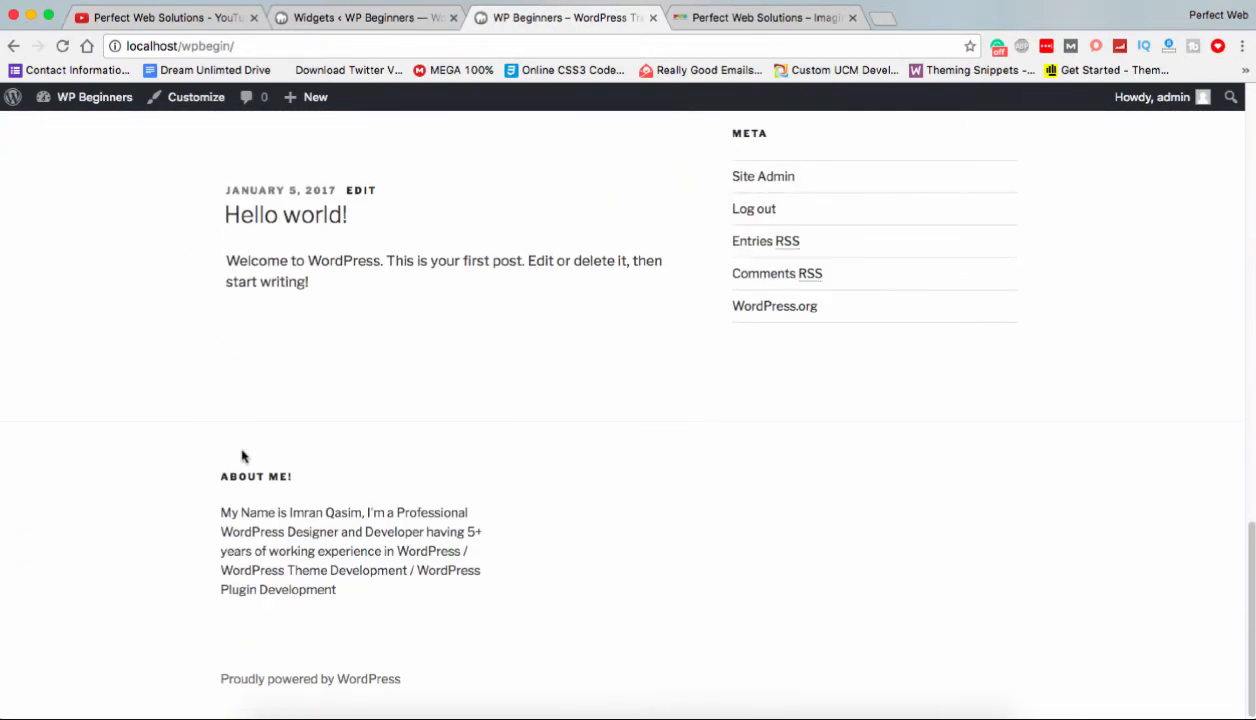
drag(219, 473, 314, 474)
drag(221, 510, 471, 615)
scroll(463, 549, up, 20)
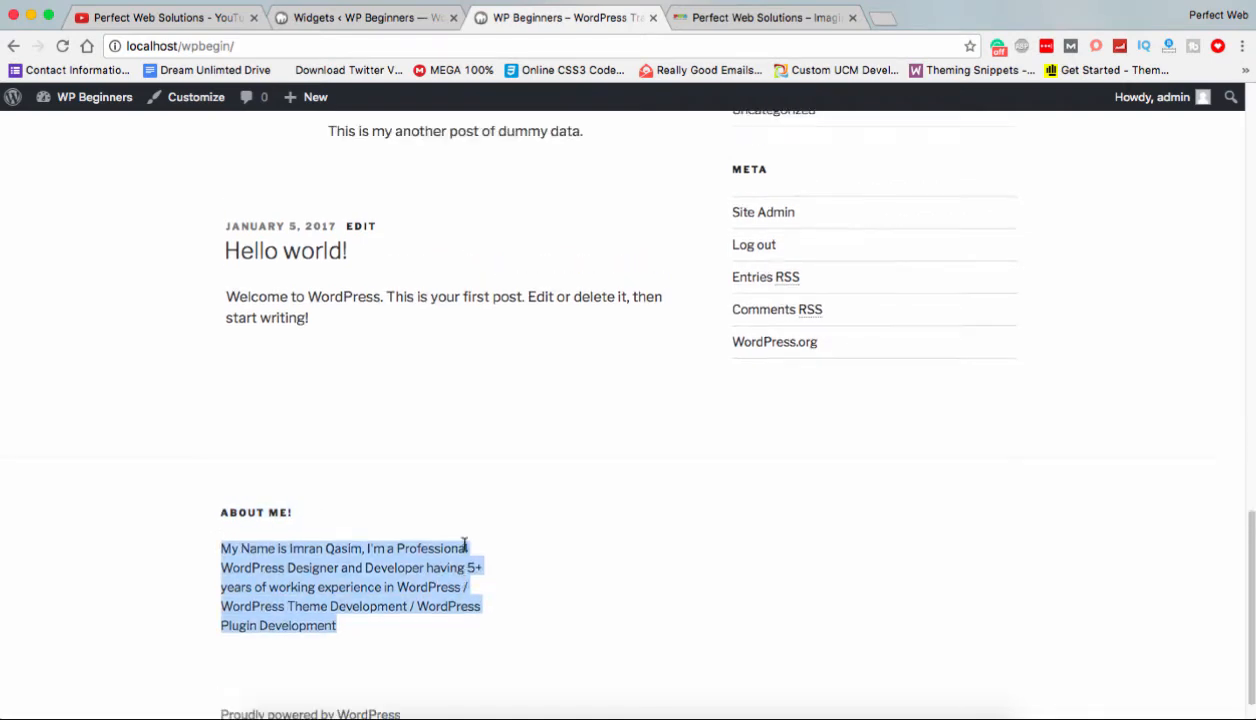
Open the Sample Page from the home page's sidebar and check its footer for the About Me! widget.
scroll(558, 531, down, 5)
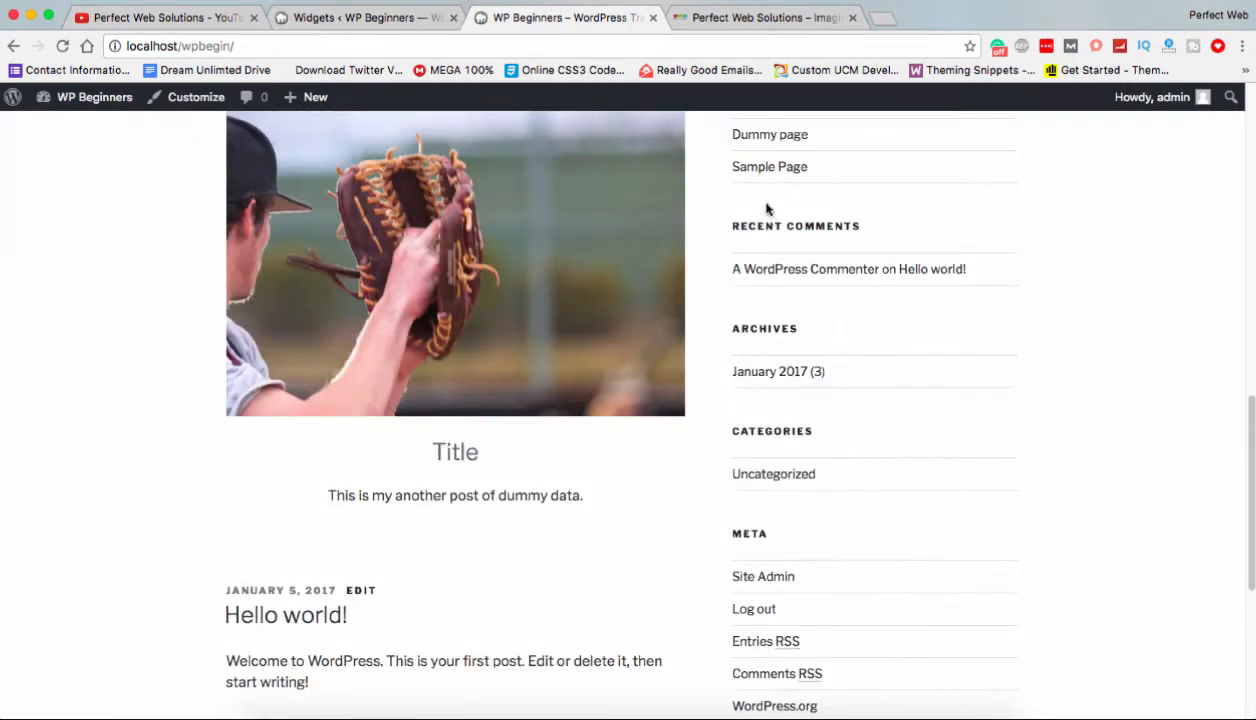
click(766, 167)
scroll(210, 289, down, 15)
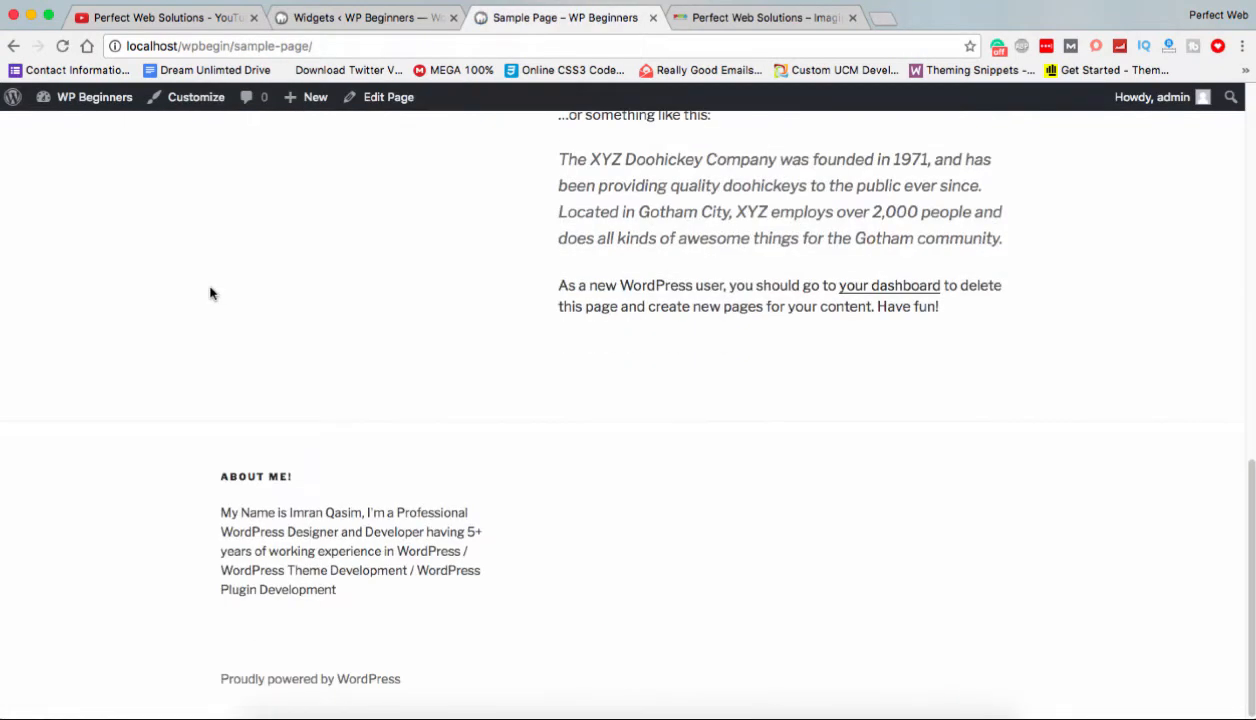
scroll(247, 523, up, 1)
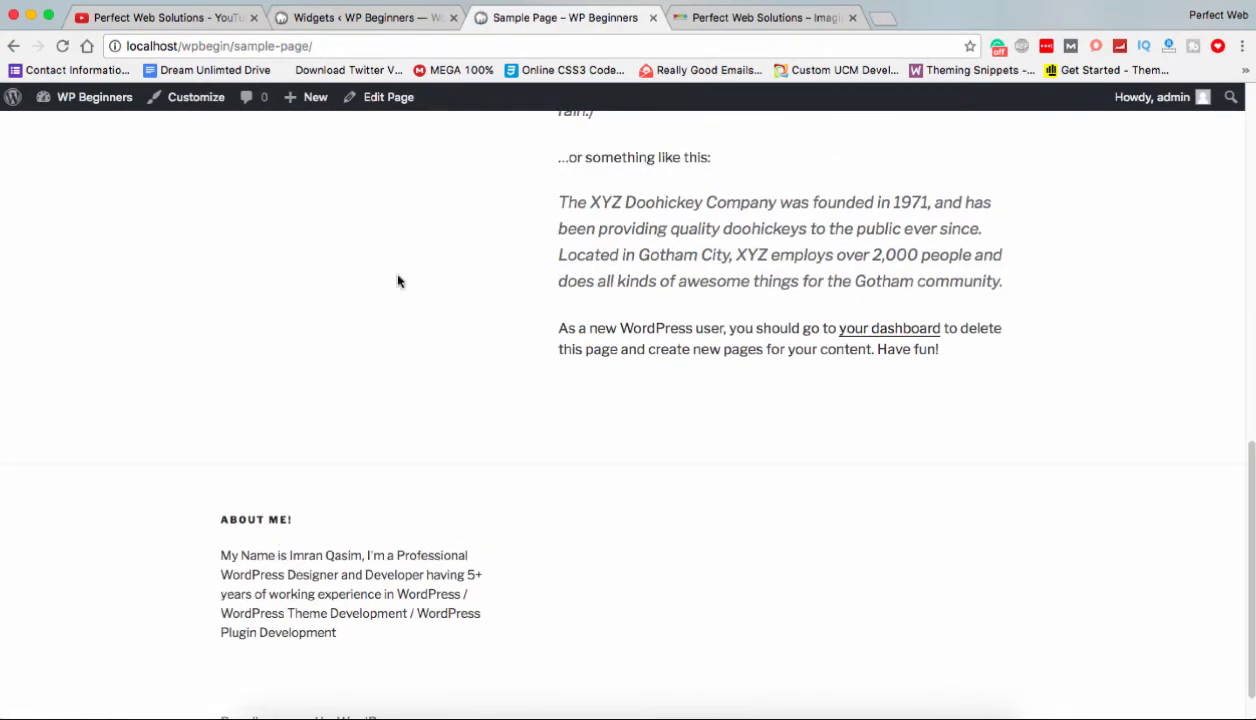
Return to the Widgets screen, collapse the About Me! widget and add a Footer 2 Text widget titled "About Us" with the content "Perfect Web".
click(370, 20)
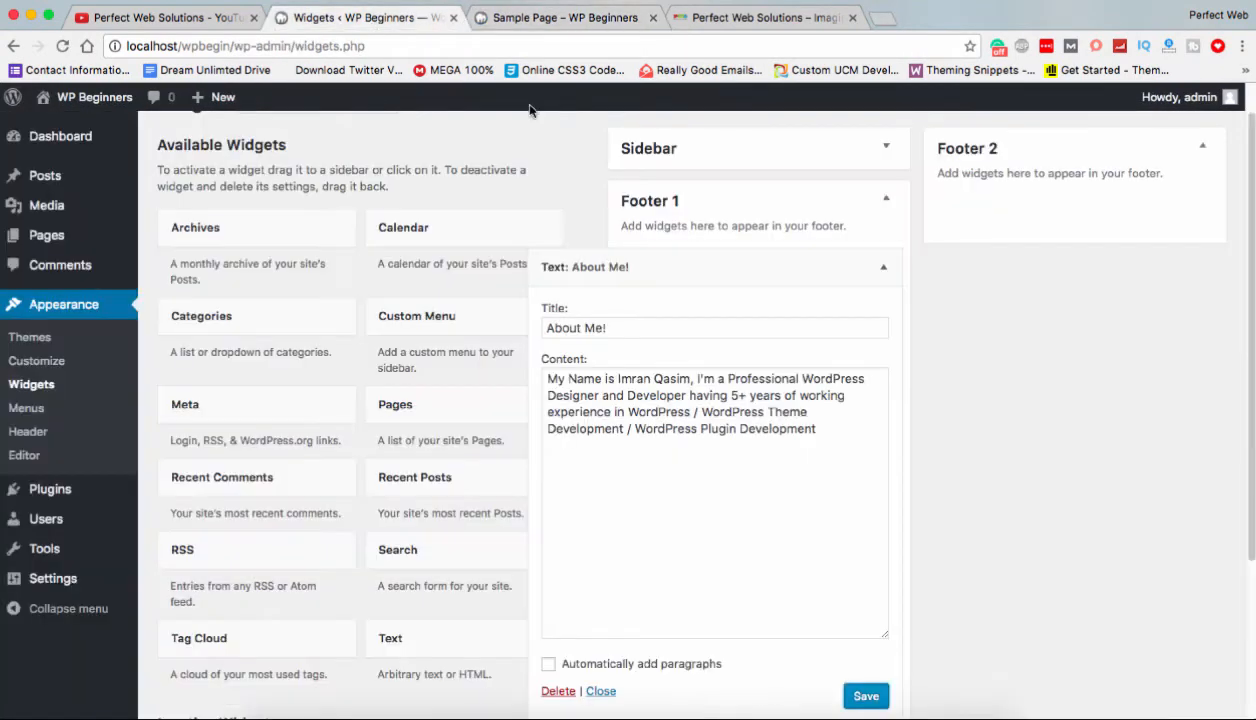
click(883, 267)
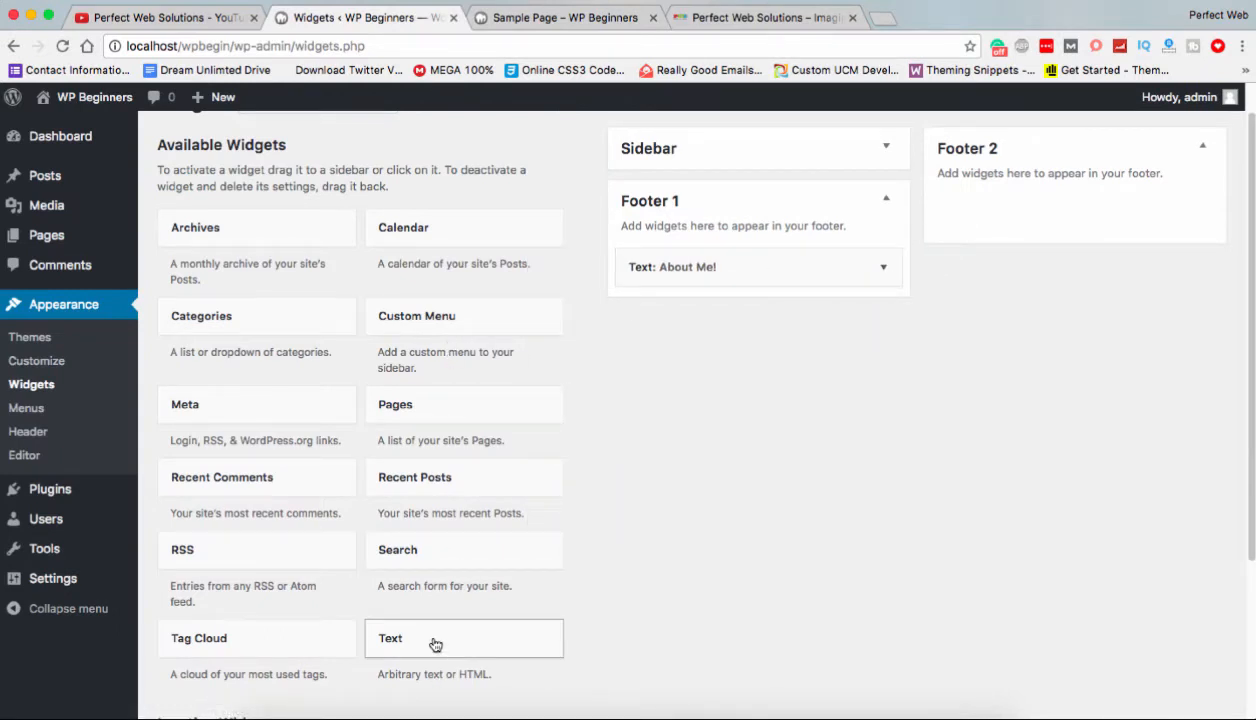
drag(435, 643, 1023, 208)
click(946, 272)
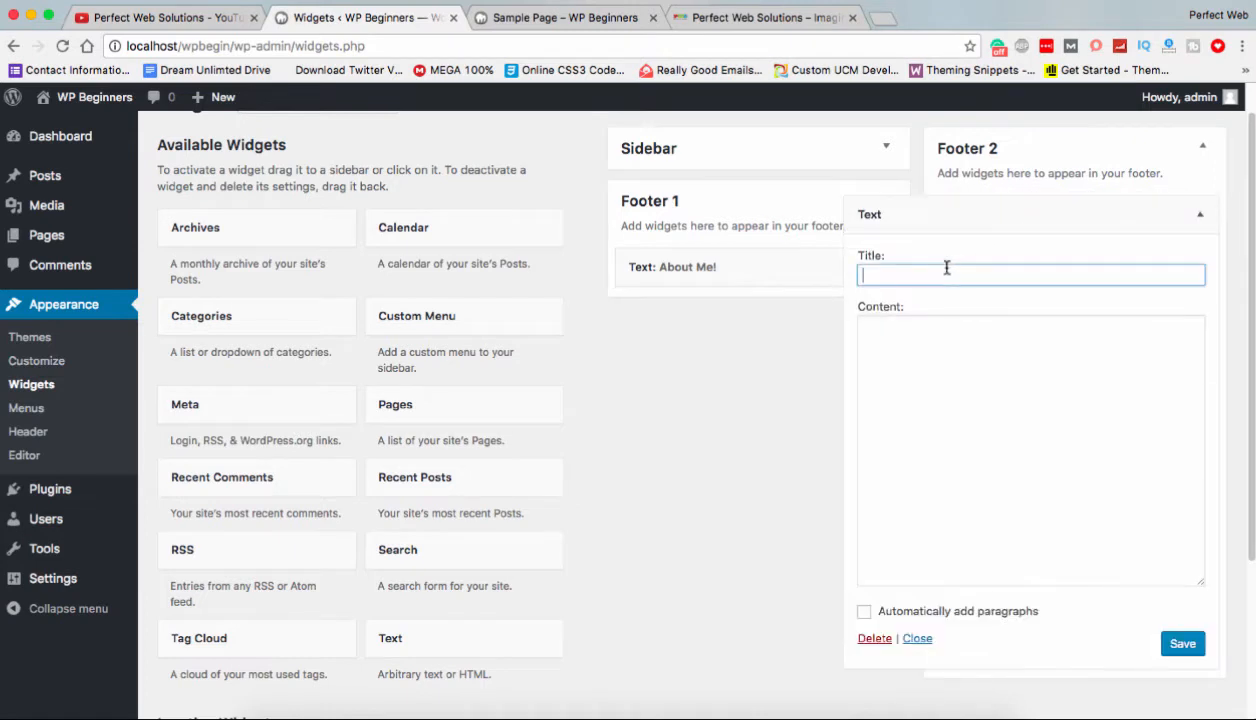
text(About Us)
click(866, 327)
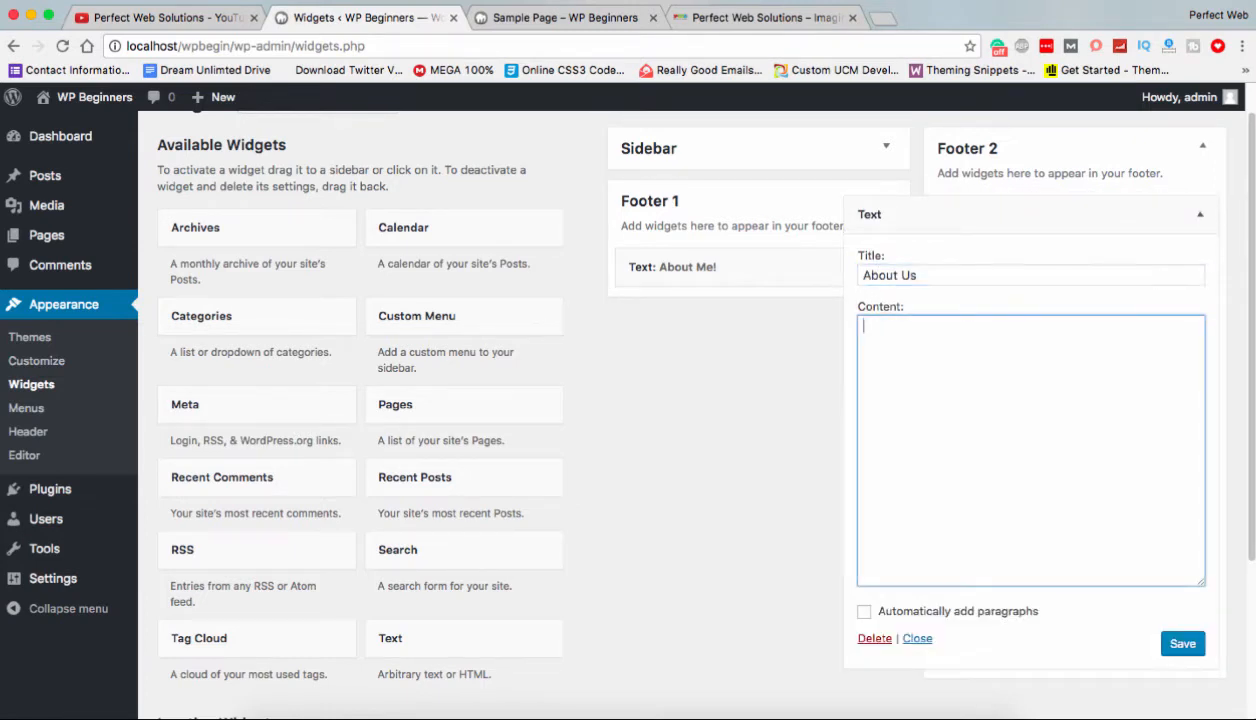
text(Perfect Web)
Switch to the perfectwebsolutions.info site and copy the paragraph under its About Us heading.
click(760, 17)
scroll(603, 169, down, 6)
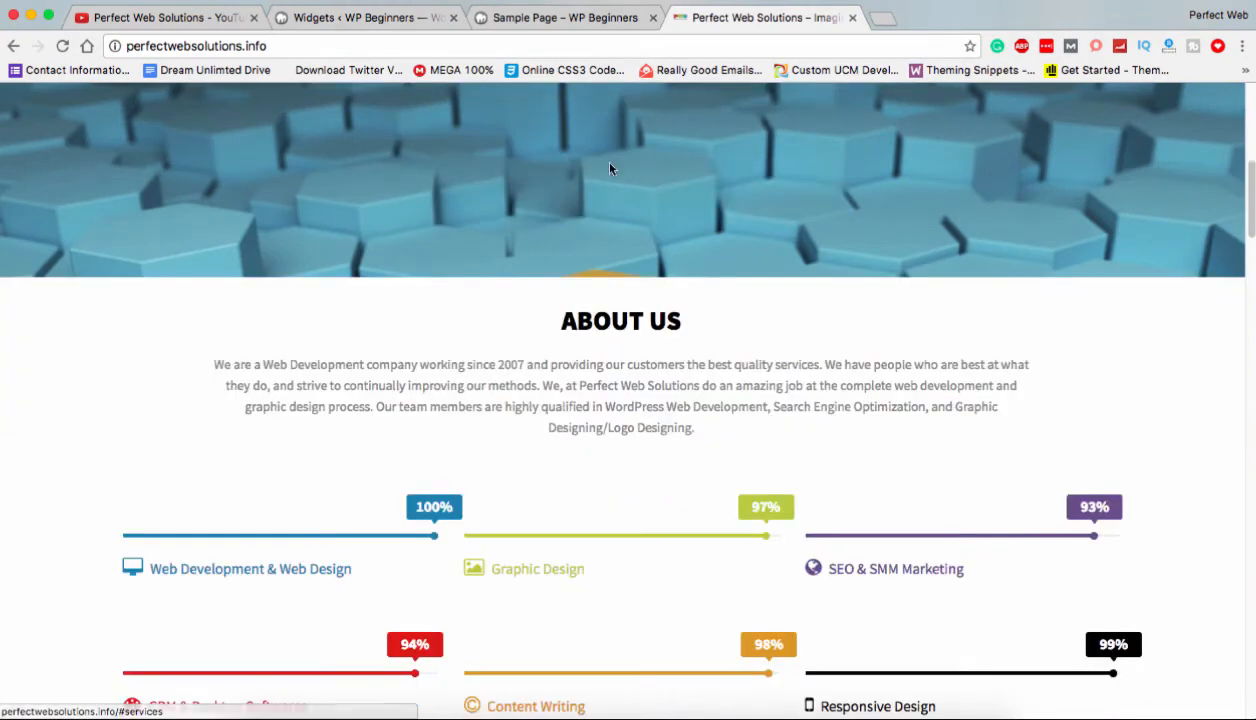
drag(207, 362, 697, 418)
right_click(670, 398)
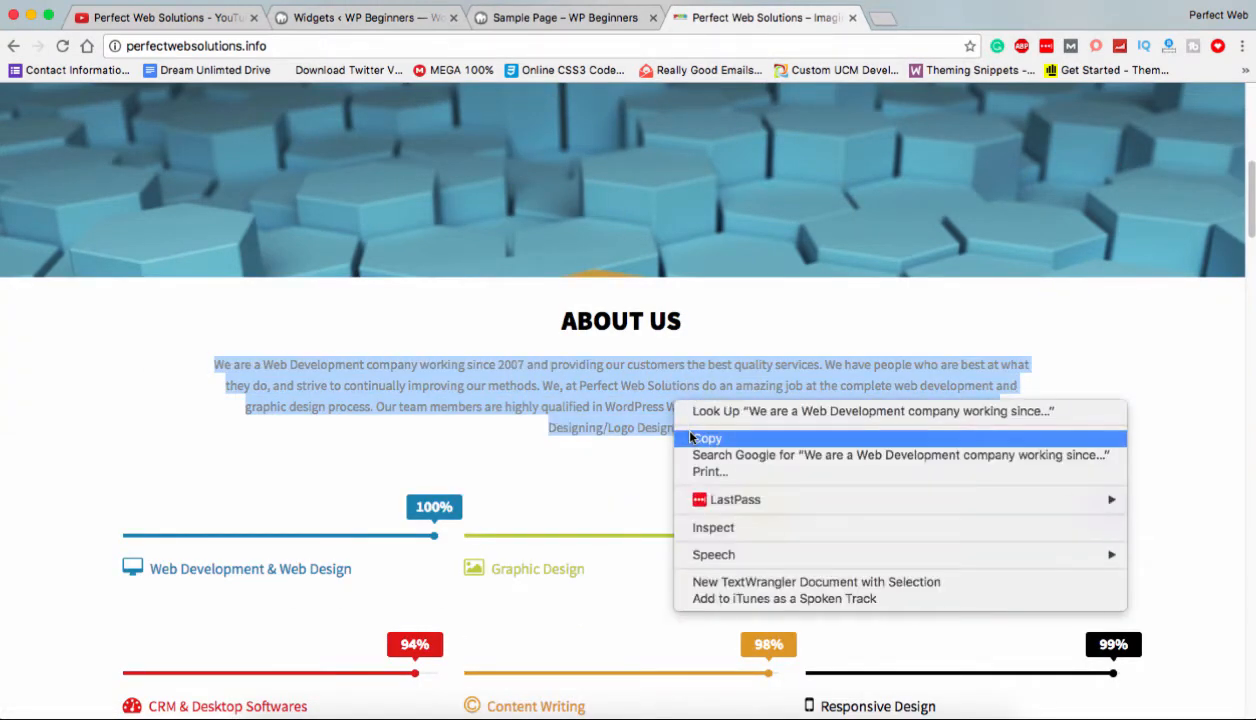
click(706, 438)
Return to the Widgets screen and replace the About Us widget's content with the copied company paragraph.
click(565, 17)
click(365, 17)
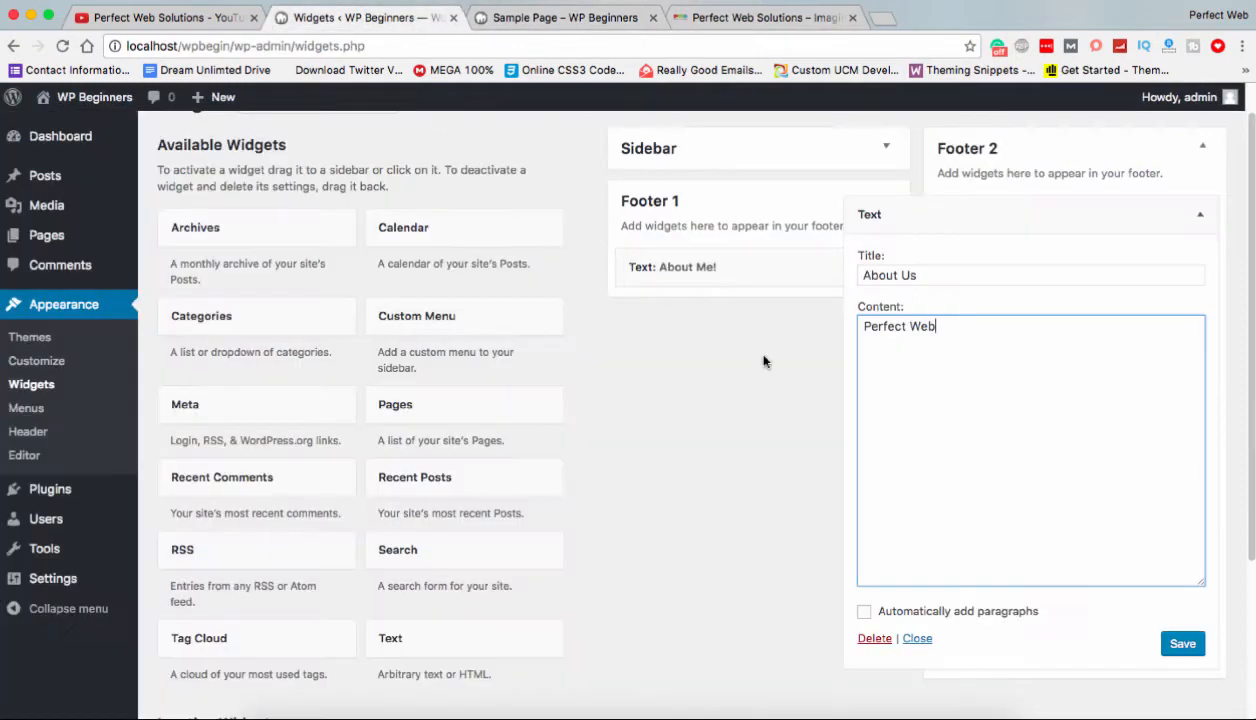
drag(938, 326, 855, 326)
key(super+v)
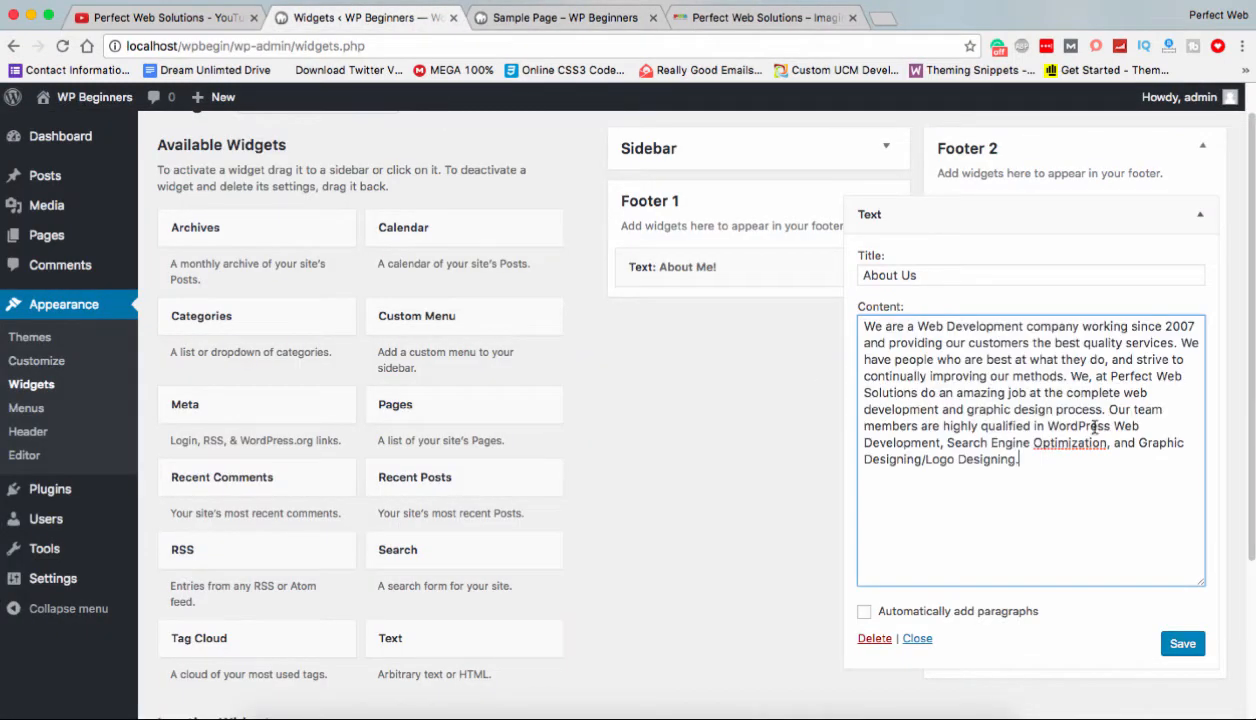
Change "Optimization" to the spelling "Optimisation" in the About Us text and save the widget.
right_click(1078, 442)
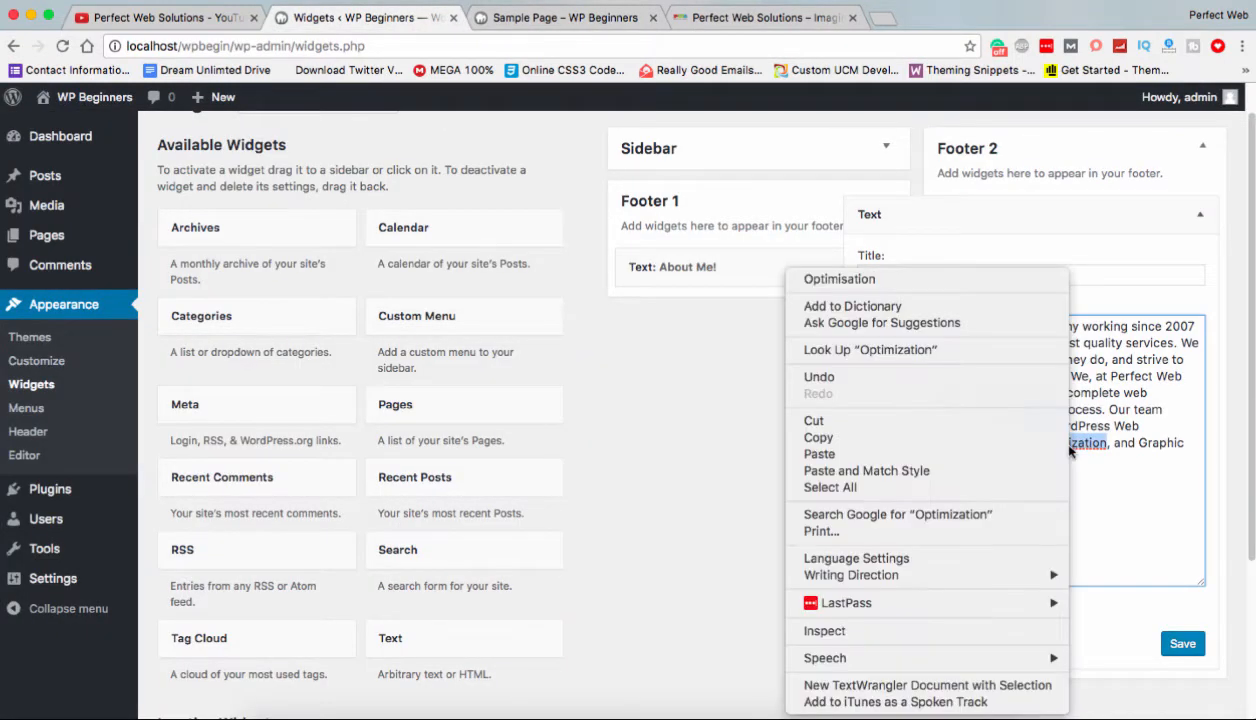
click(948, 289)
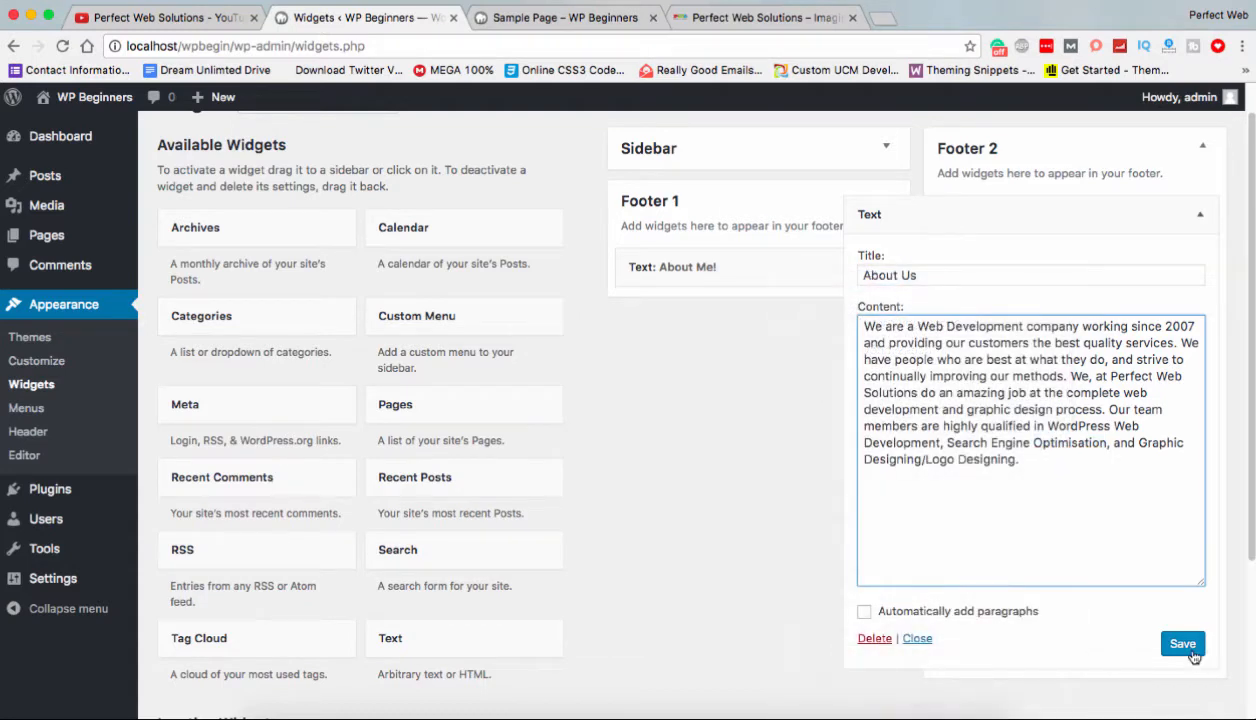
click(1180, 646)
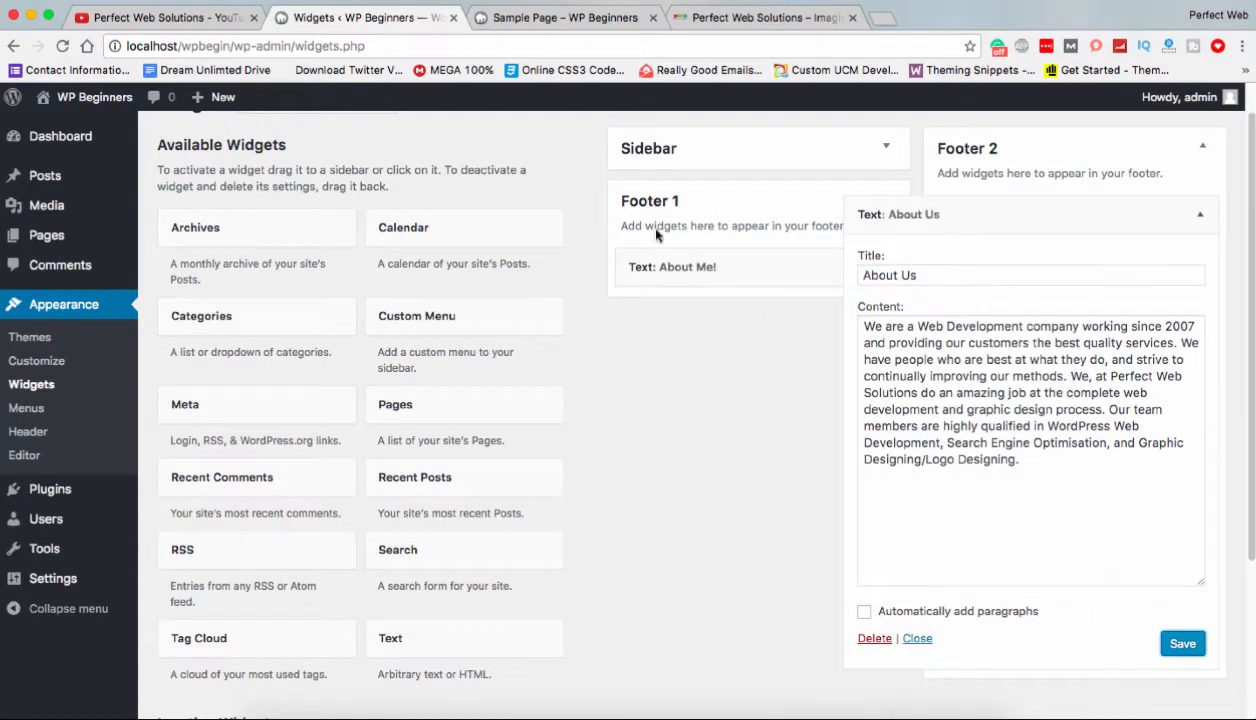
Reload the live Sample Page and check both text widgets in its footer.
click(506, 24)
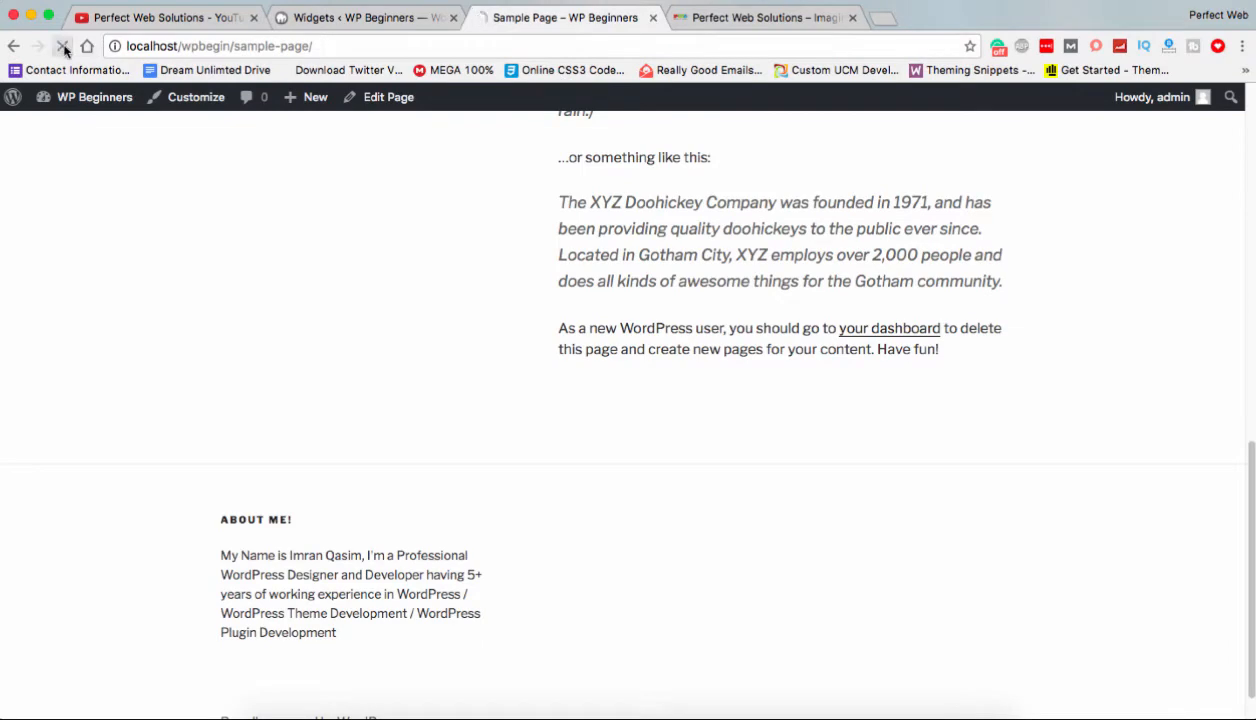
click(62, 46)
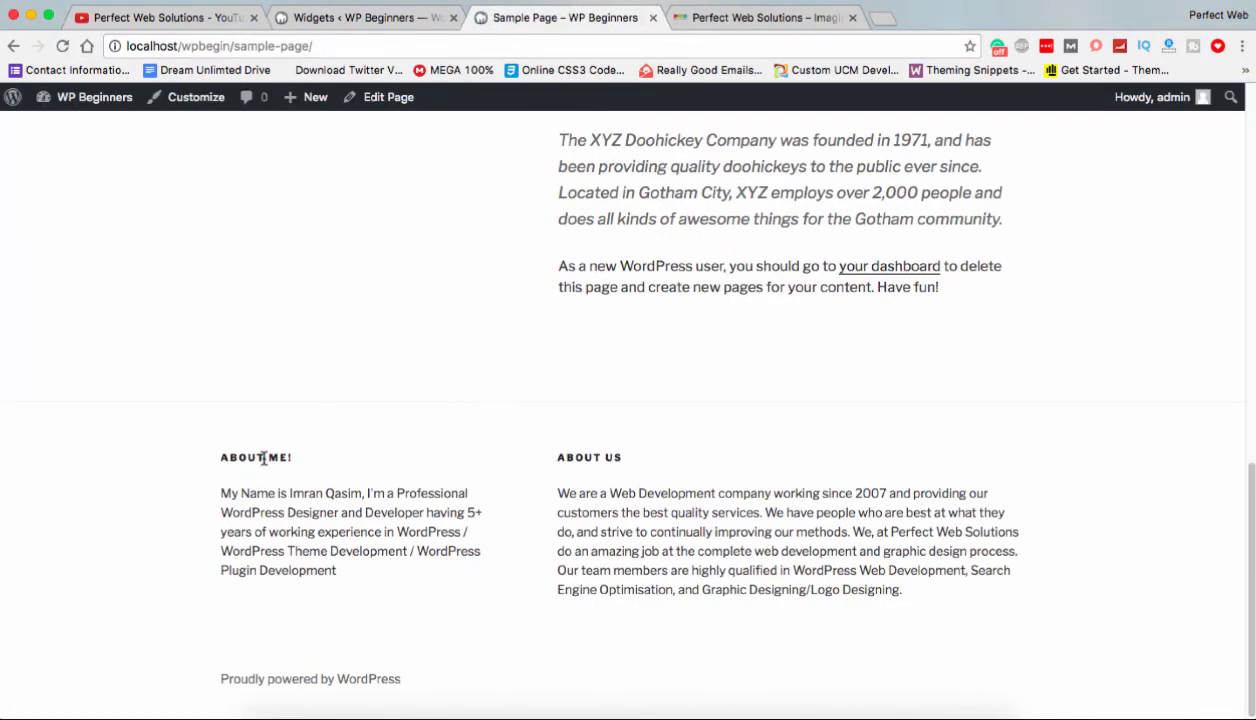
scroll(266, 460, up, 15)
Open the site's home page and review it from the header to the About Me! and About Us footer widgets.
click(295, 165)
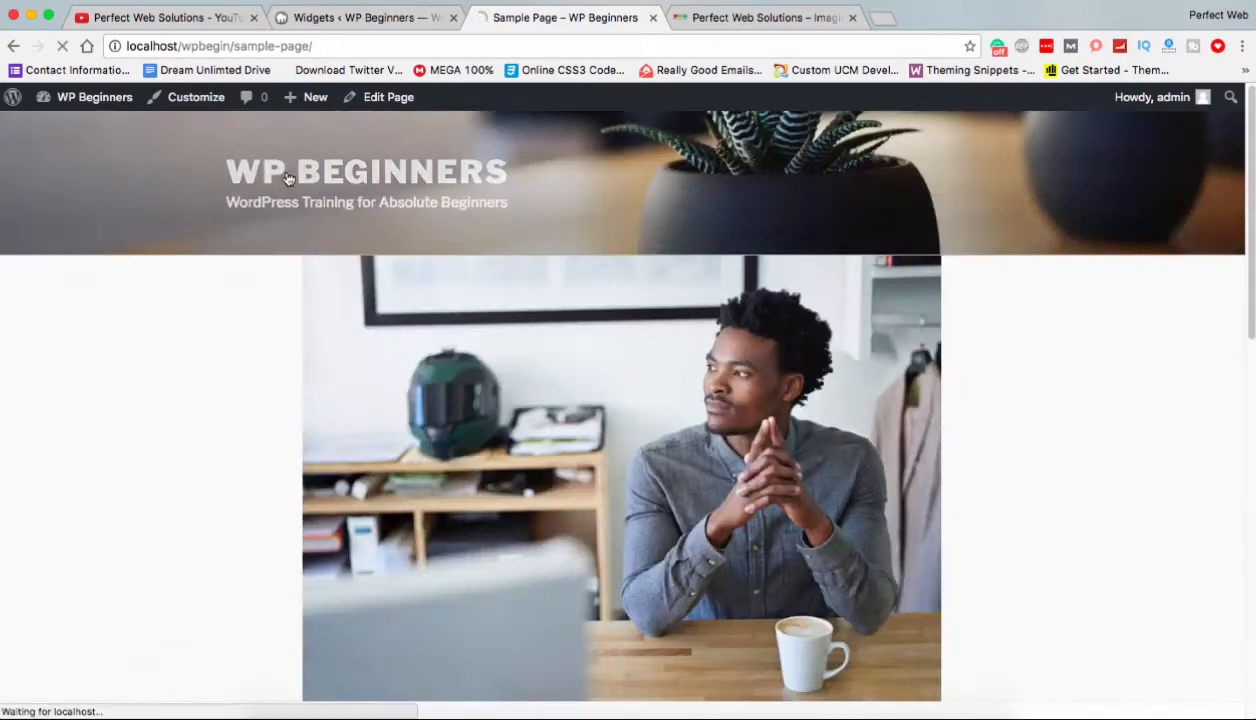
scroll(184, 314, down, 10)
scroll(184, 316, up, 10)
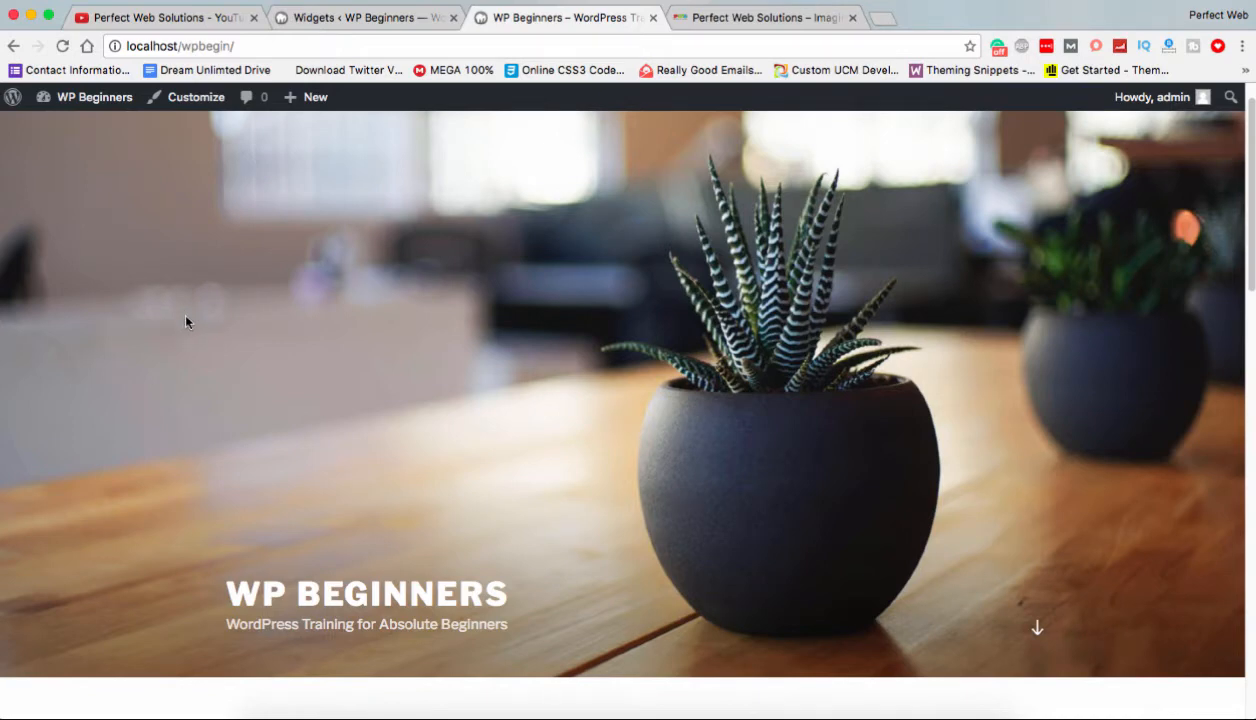
scroll(185, 321, down, 5)
scroll(185, 320, up, 5)
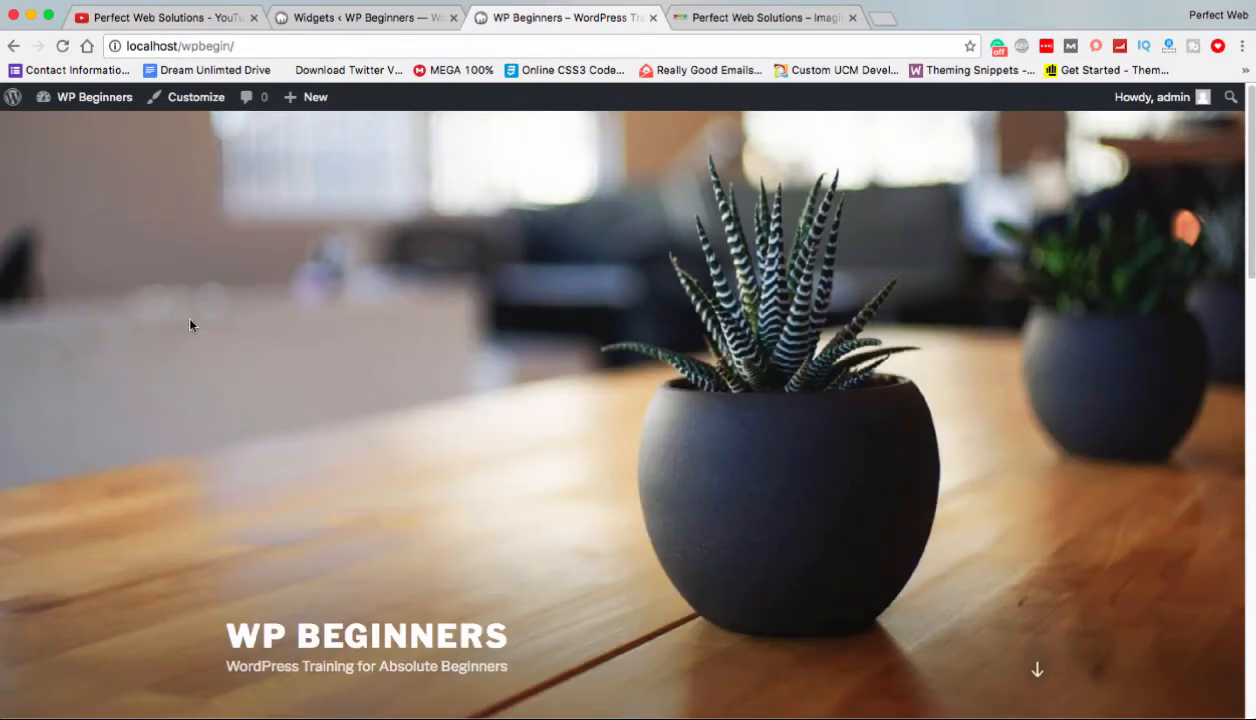
scroll(190, 324, down, 15)
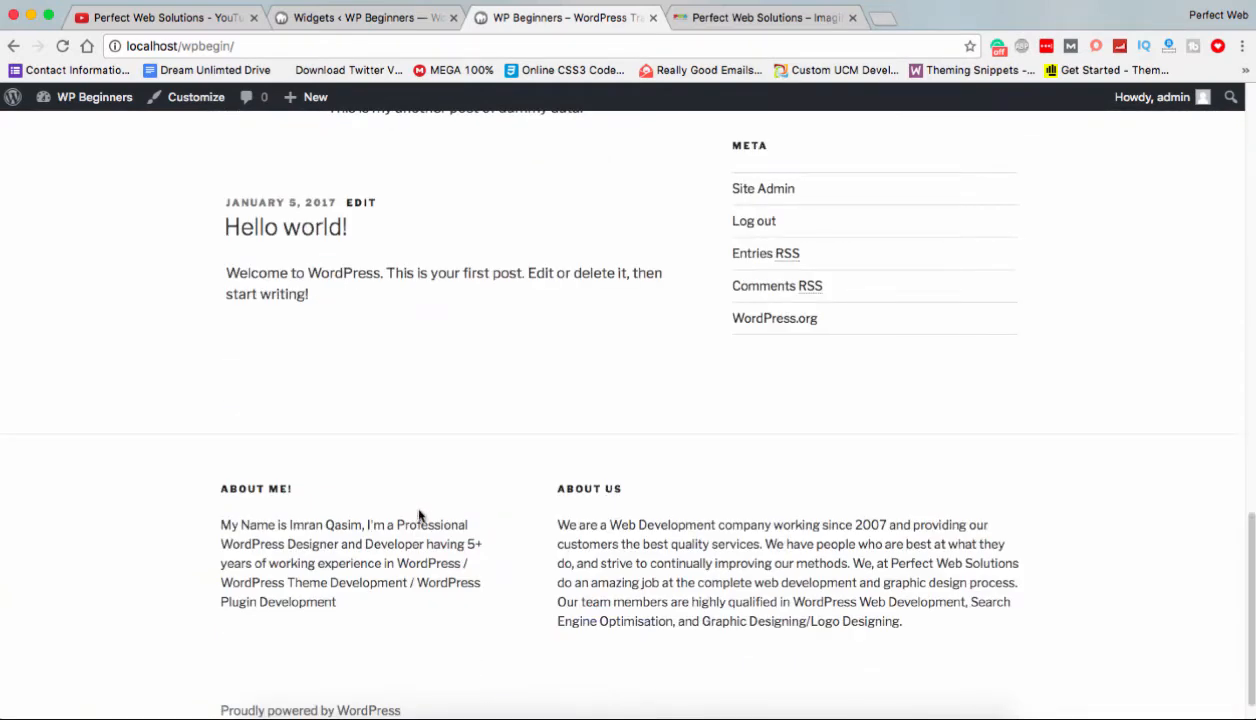
Review the site's front page, from the header and posts to the sidebar and the About Me! and About Us footer widgets.
scroll(420, 516, up, 5)
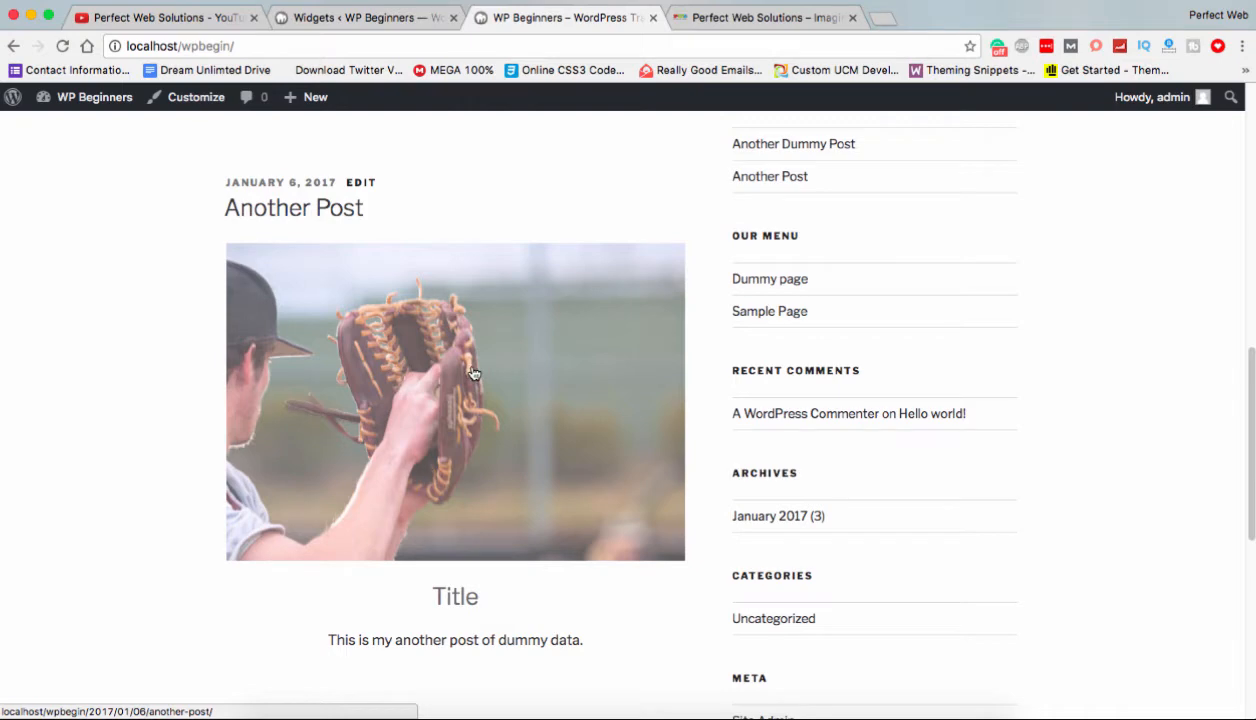
scroll(474, 374, up, 4)
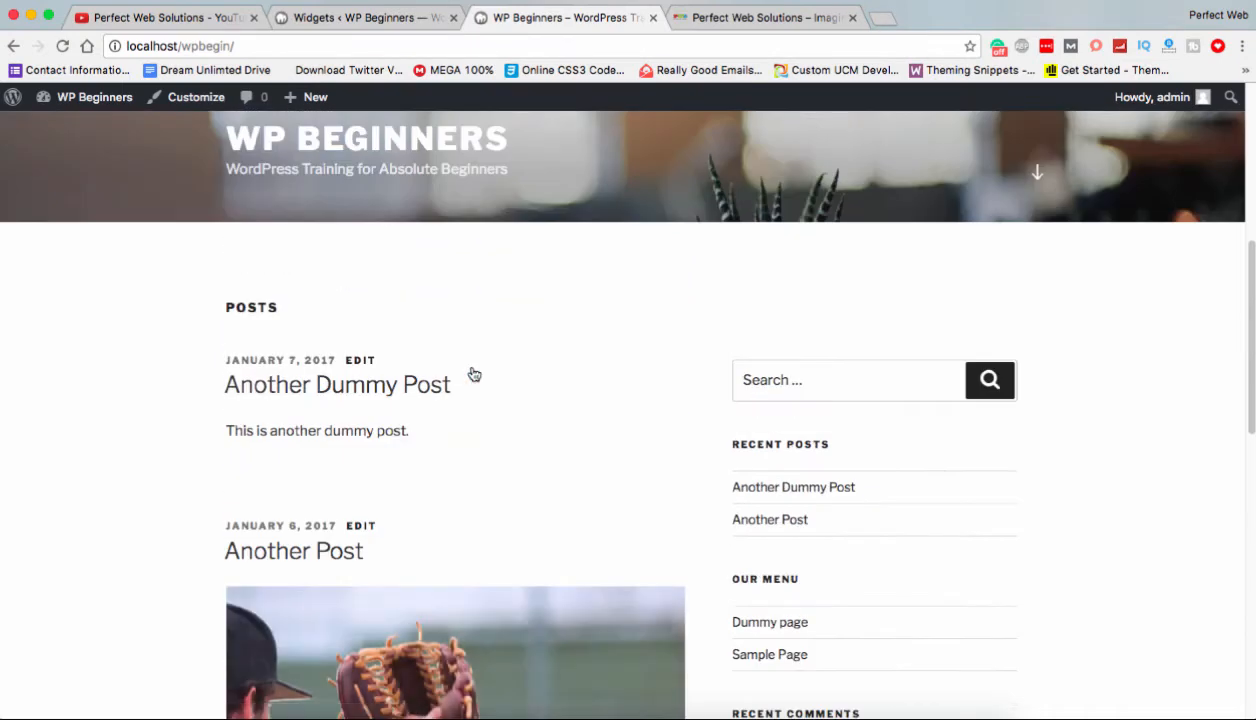
scroll(472, 373, up, 2)
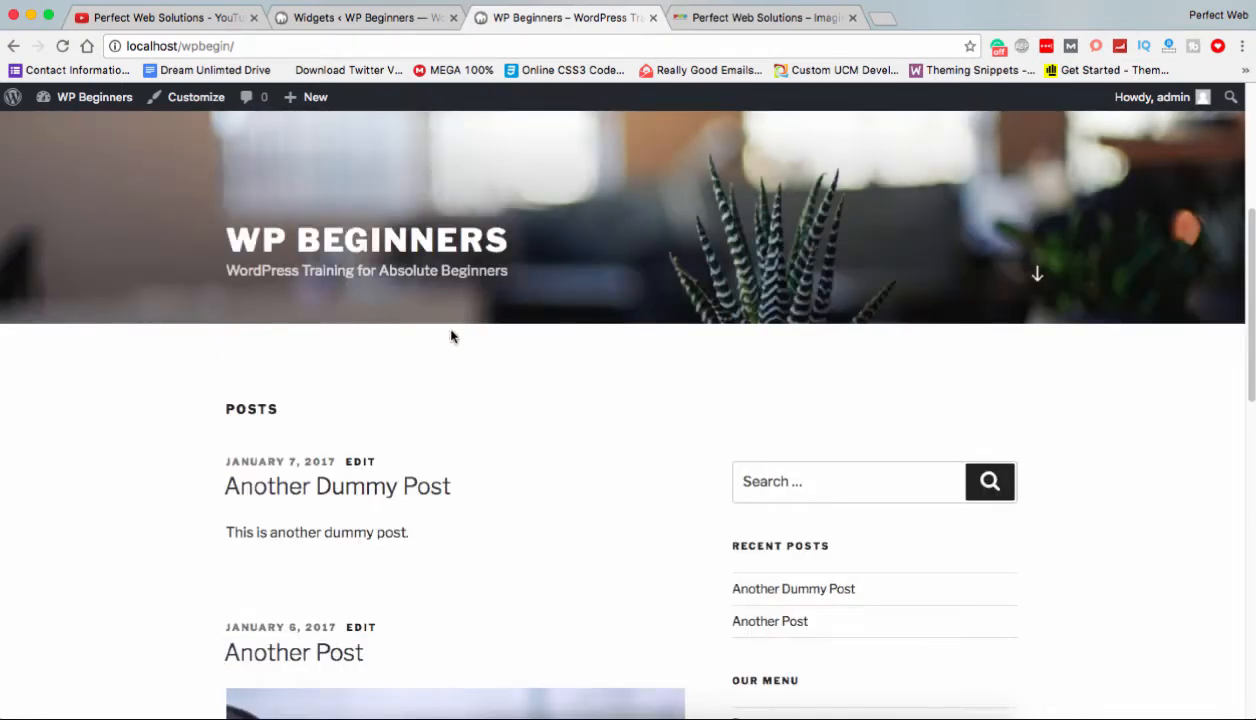
scroll(451, 334, down, 3)
scroll(216, 303, down, 10)
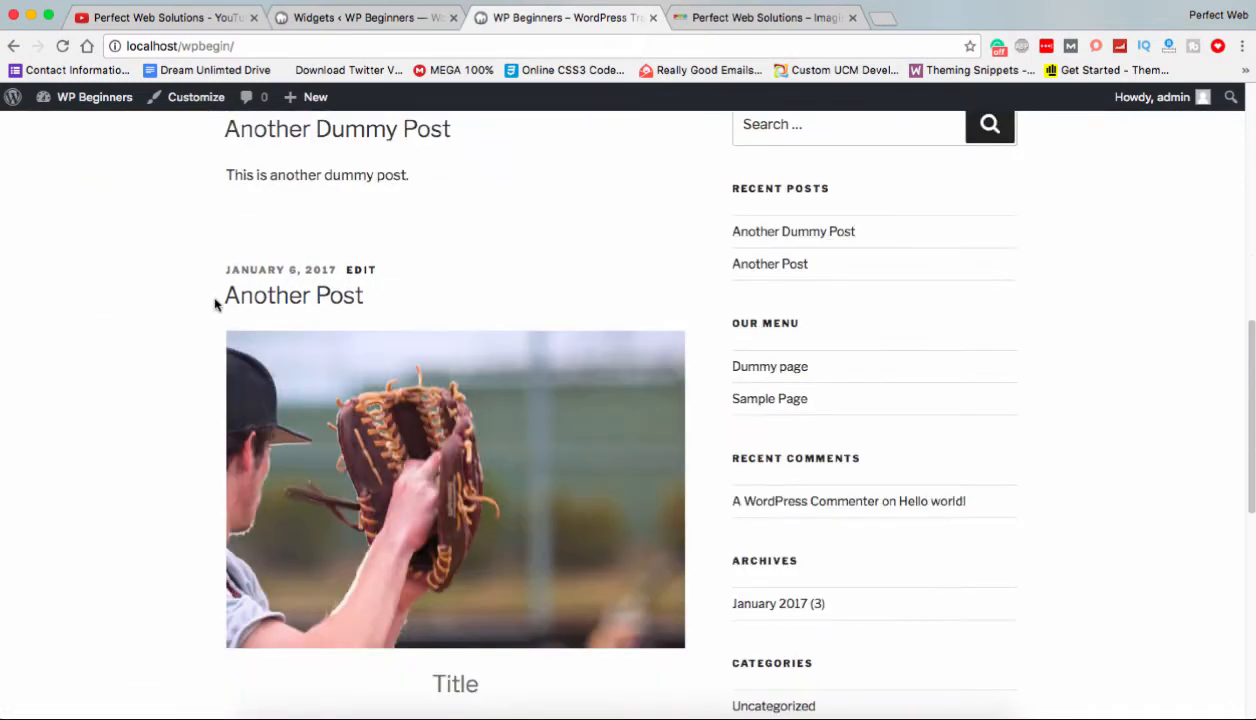
scroll(413, 373, up, 10)
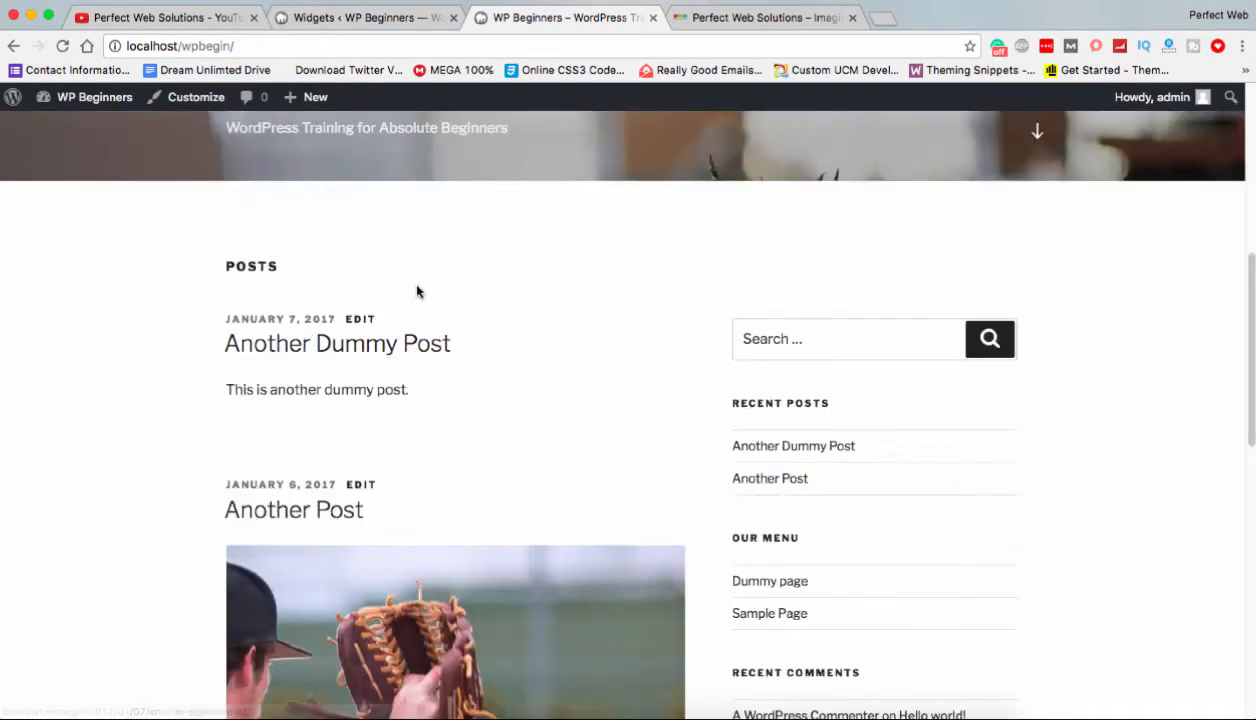
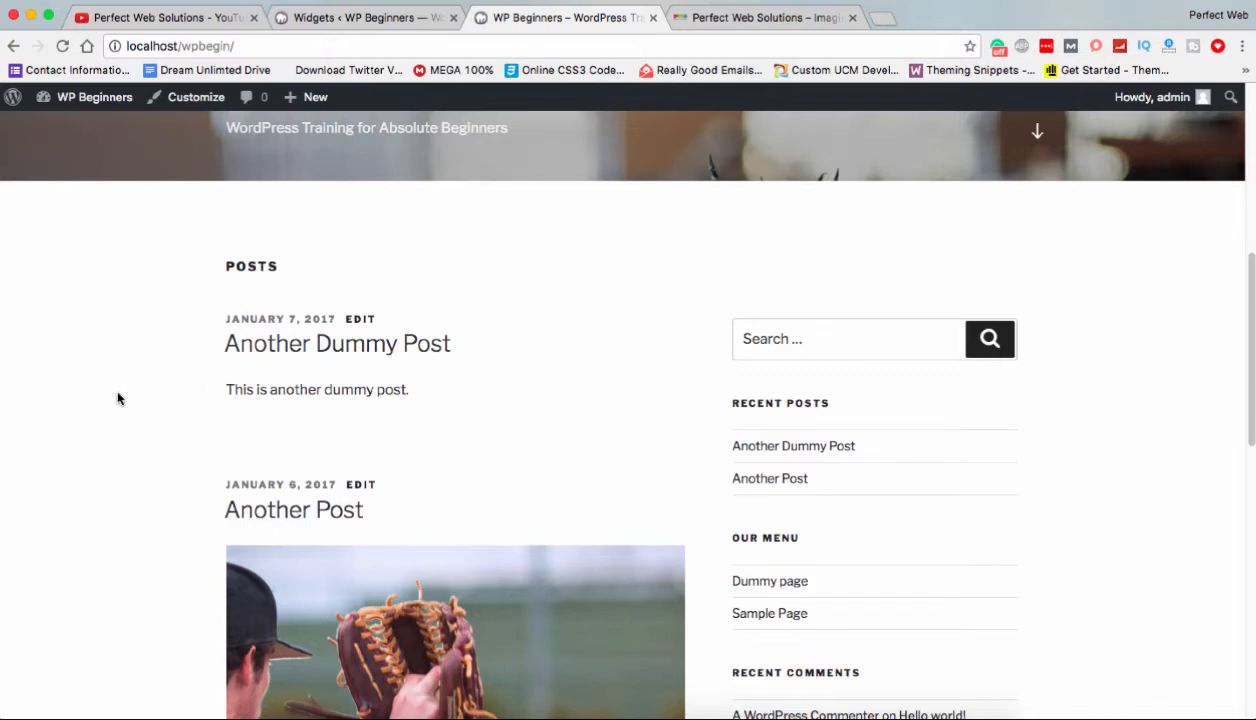
scroll(118, 399, up, 5)
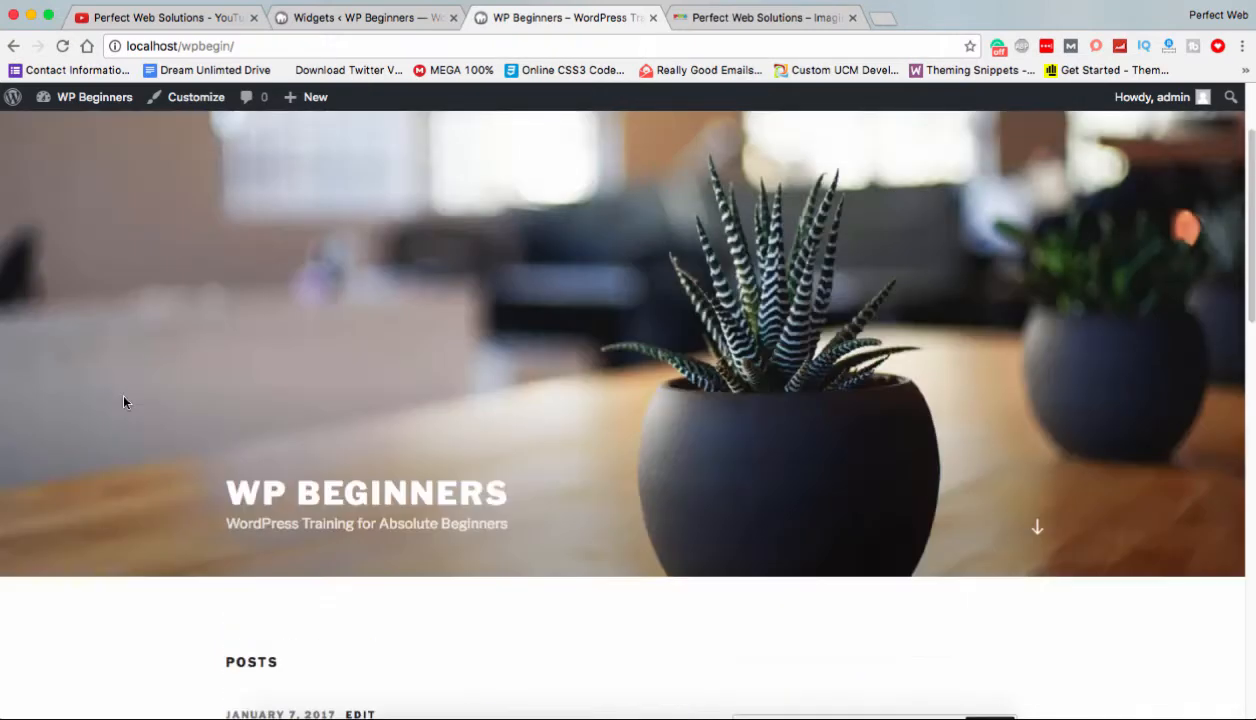
scroll(124, 402, down, 3)
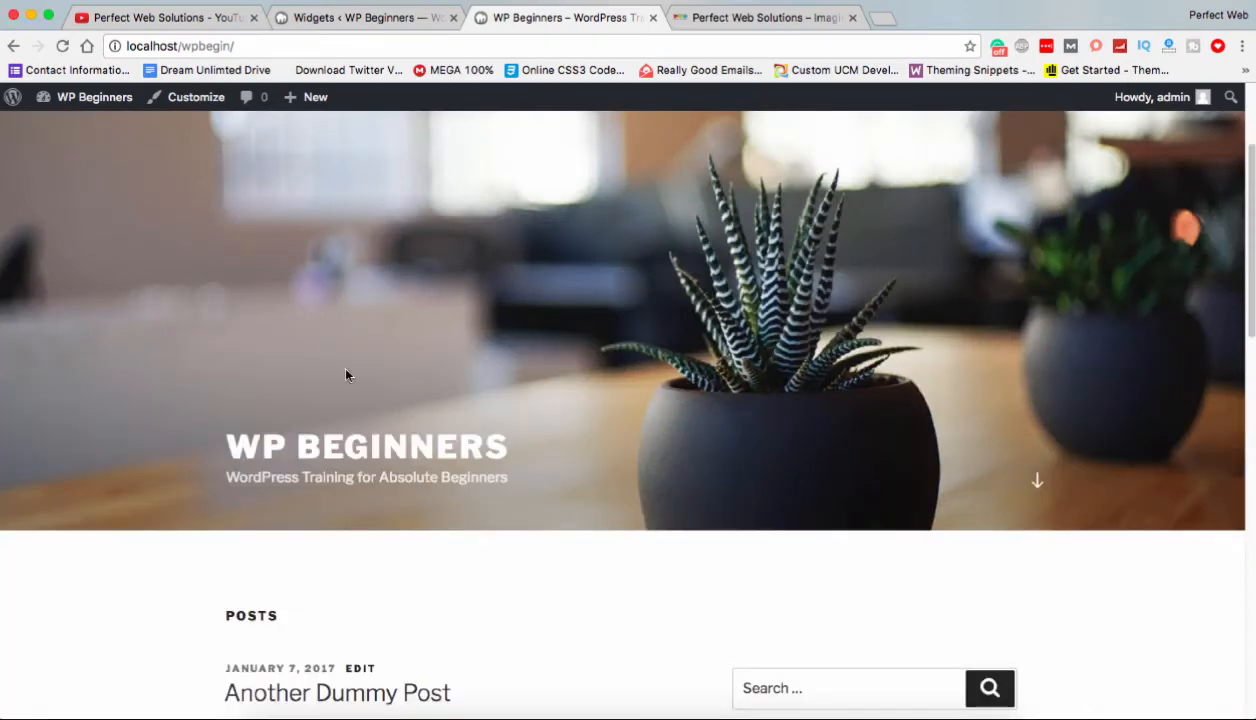
click(368, 18)
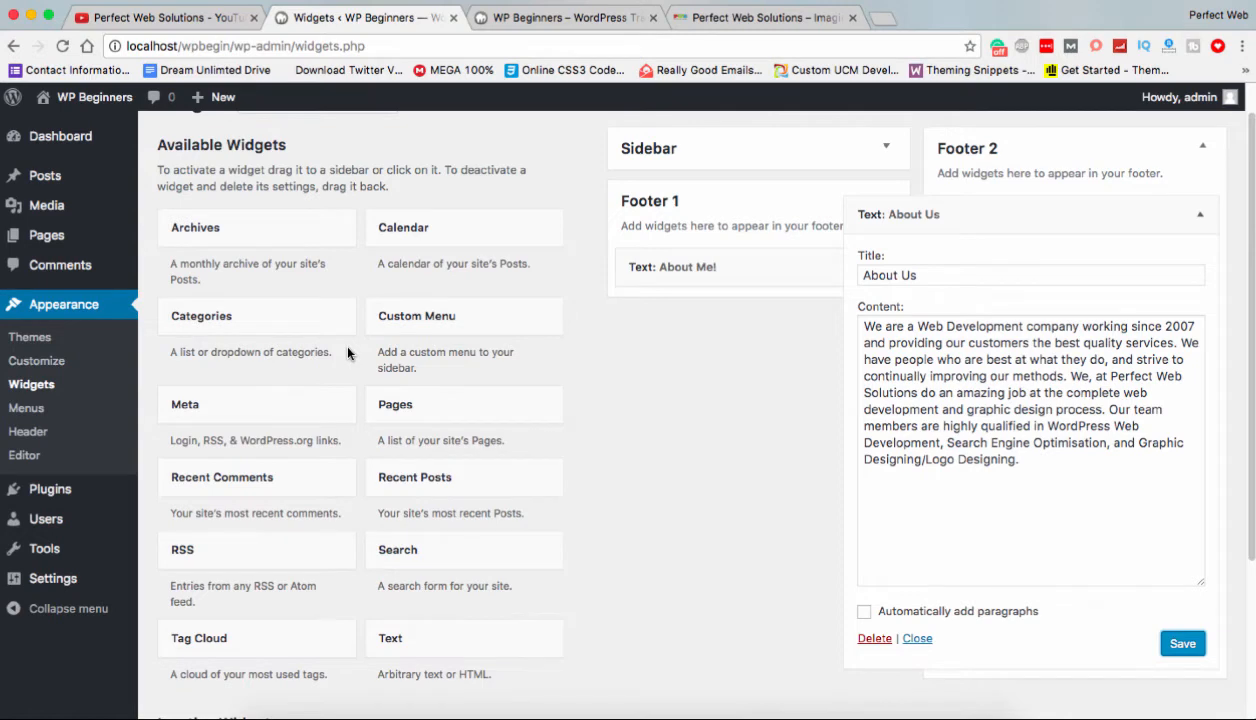
click(562, 18)
scroll(318, 314, down, 3)
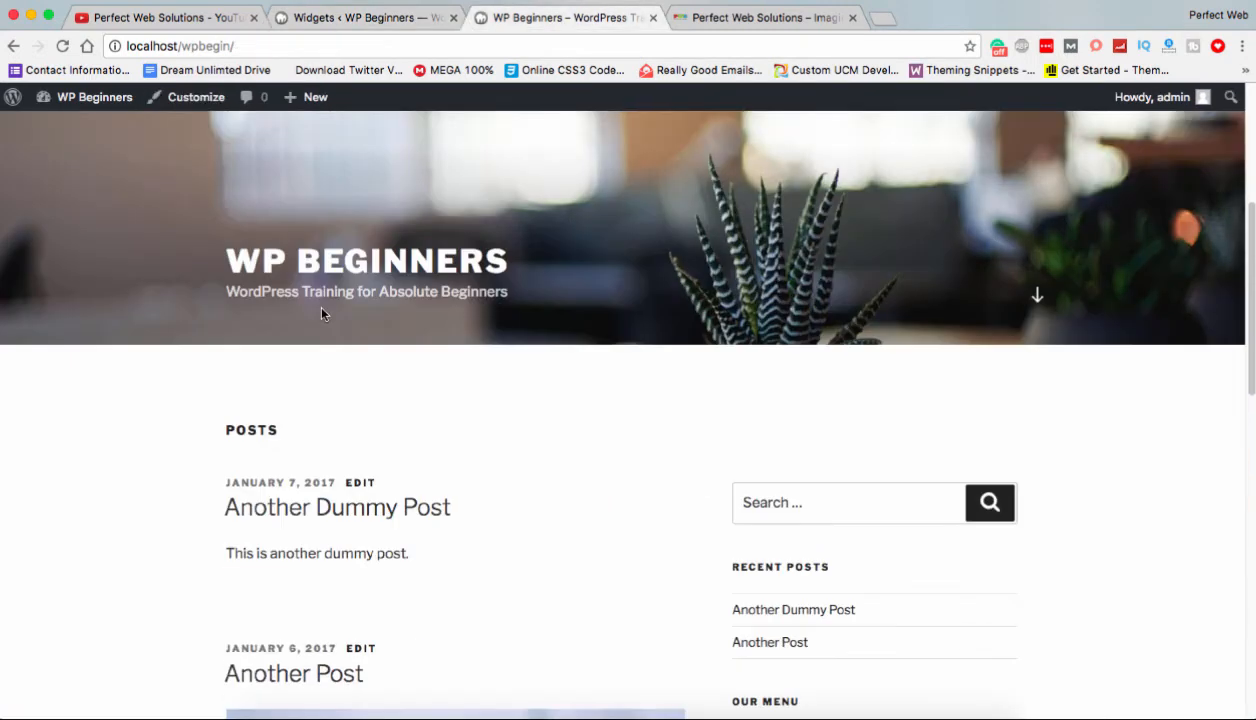
scroll(322, 314, down, 3)
scroll(30, 286, down, 3)
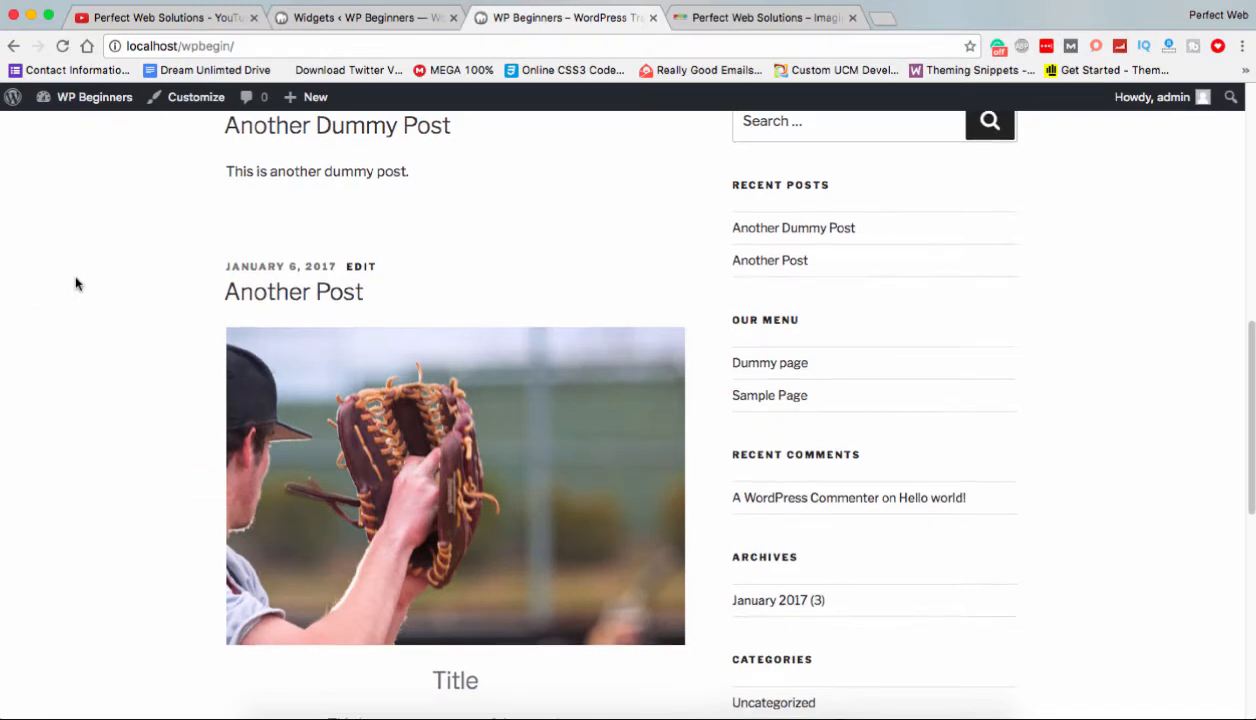
scroll(75, 284, down, 8)
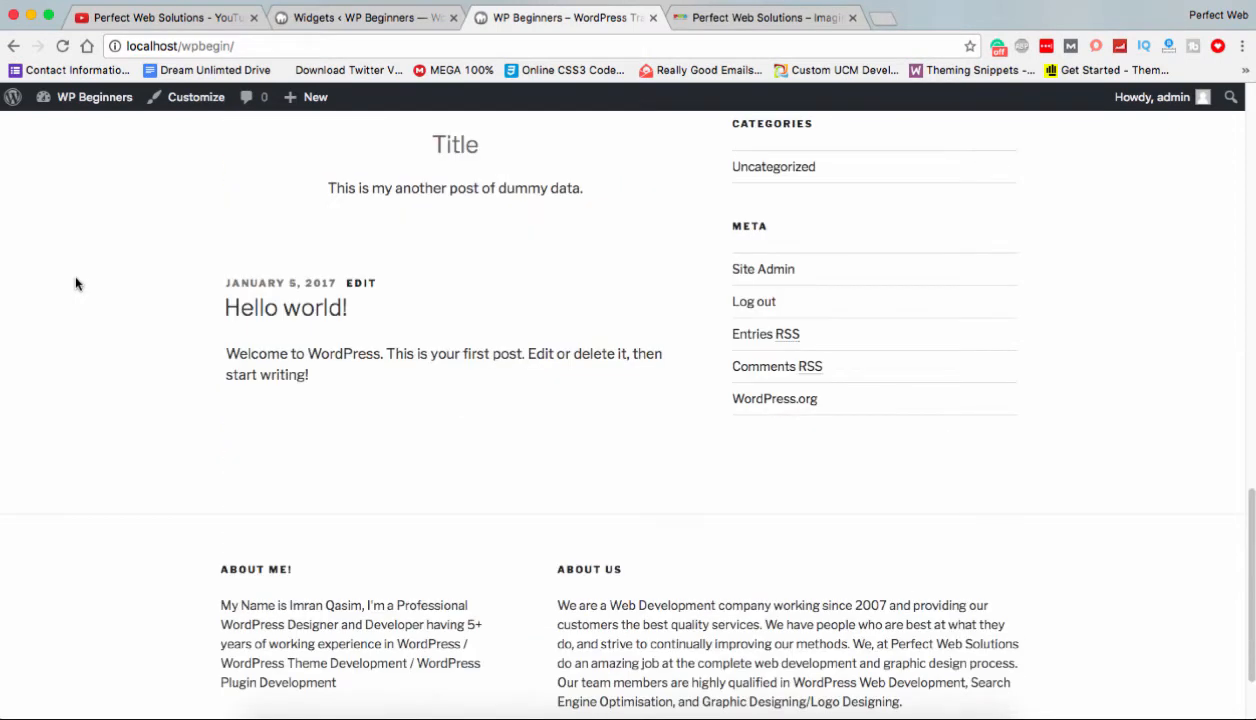
Return to the Widgets admin page and collapse the About Us text widget and the Footer 1 area.
click(326, 22)
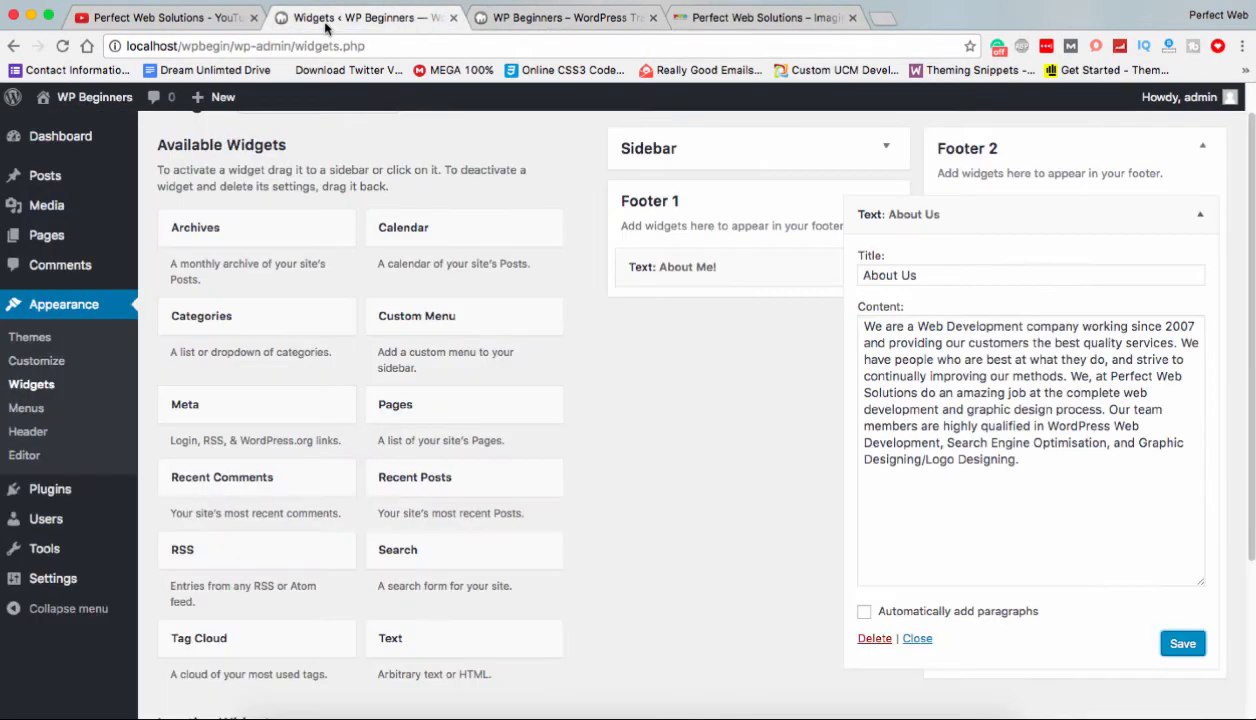
click(1200, 214)
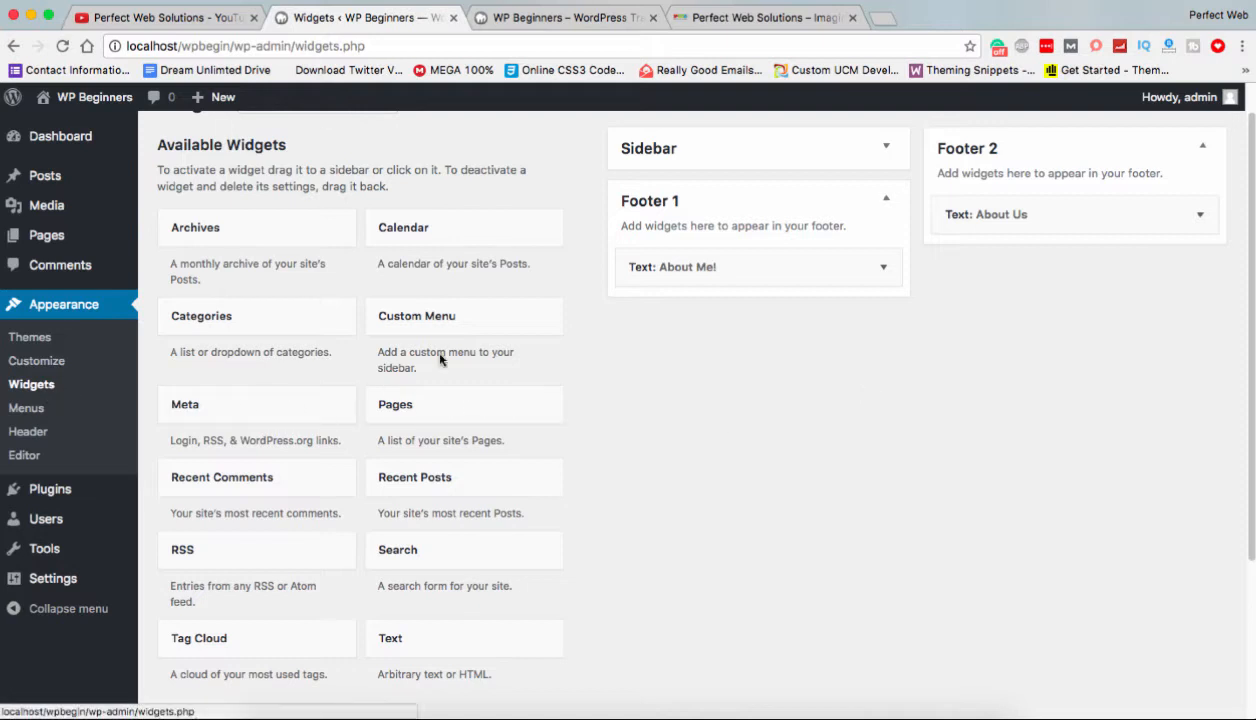
scroll(492, 333, up, 2)
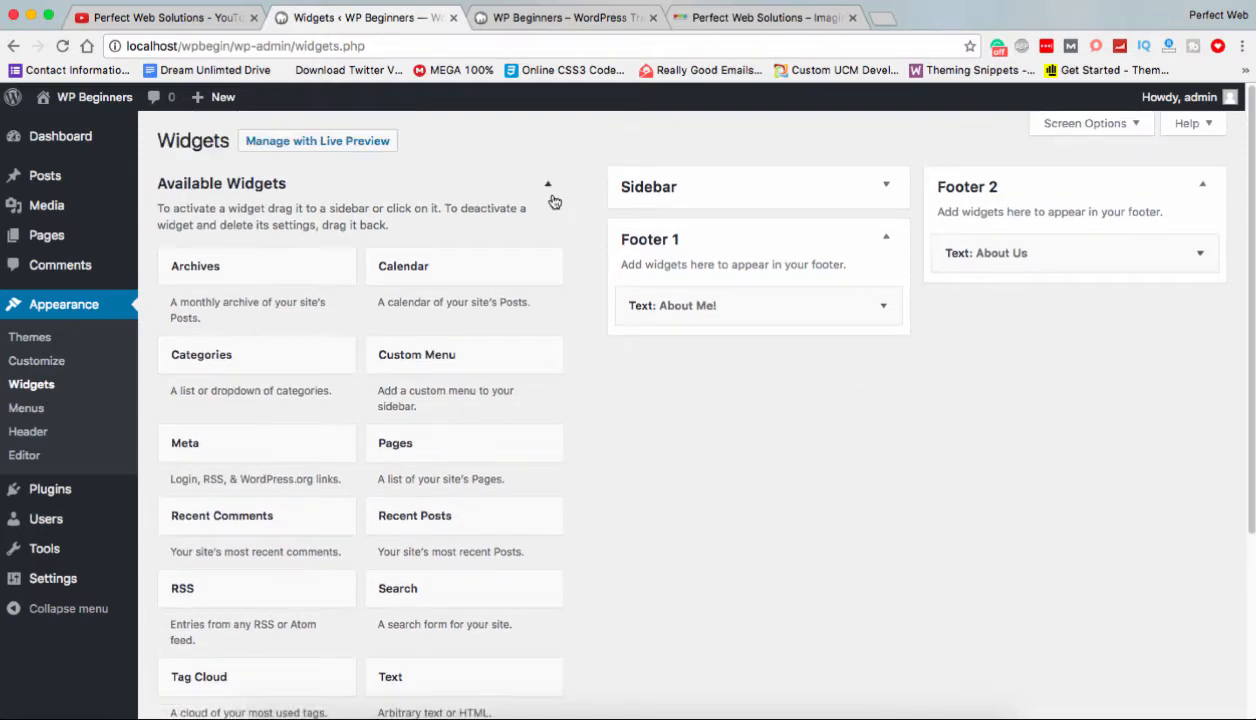
click(803, 232)
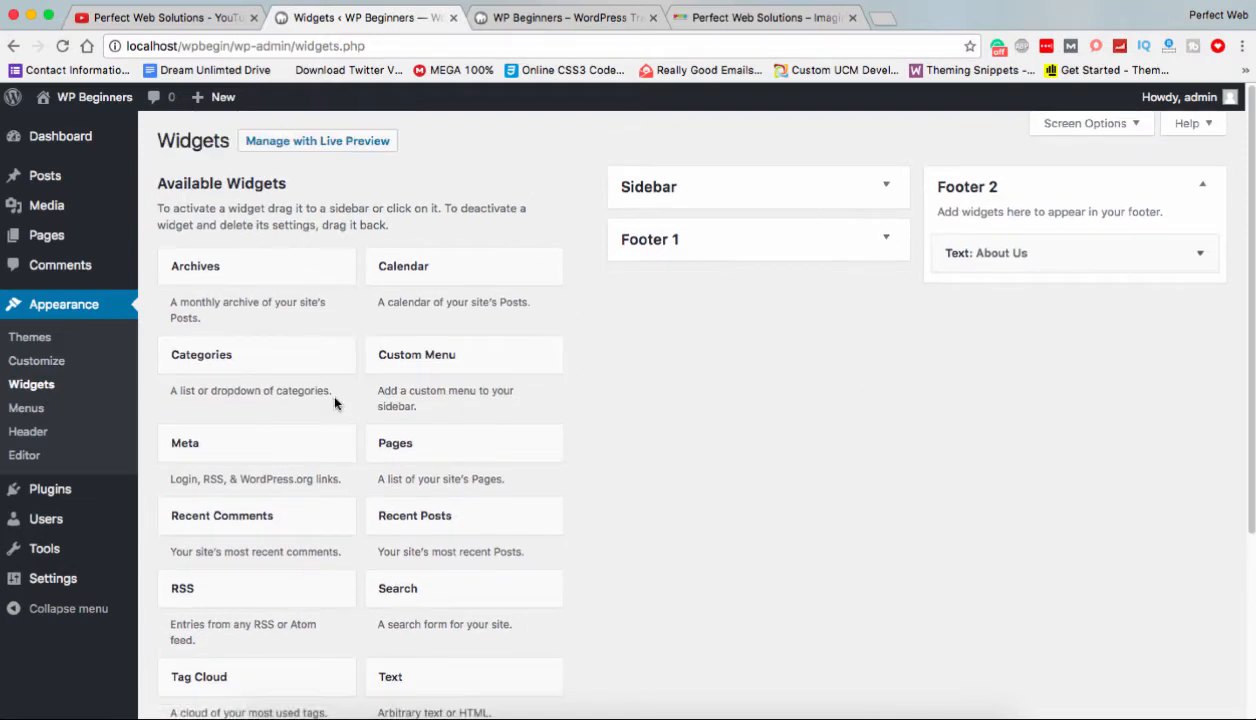
Look through the available and inactive widgets and collapse the Footer 2 area.
scroll(335, 402, down, 5)
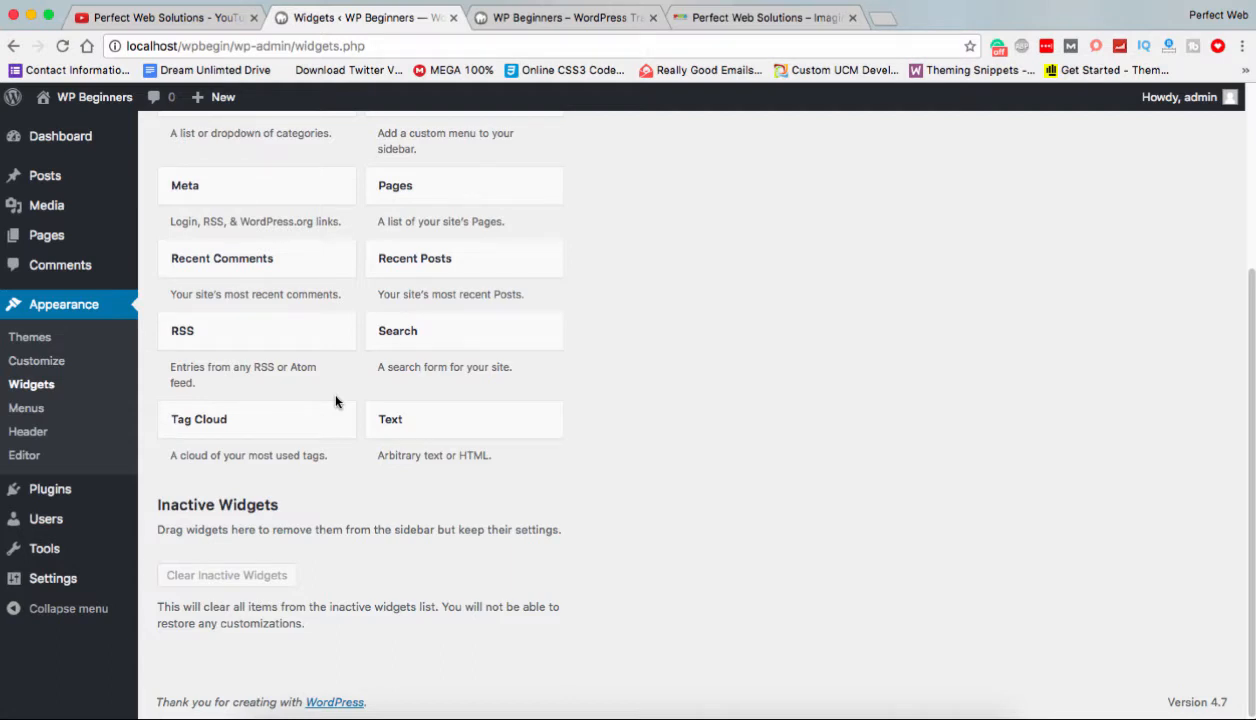
scroll(336, 401, up, 1)
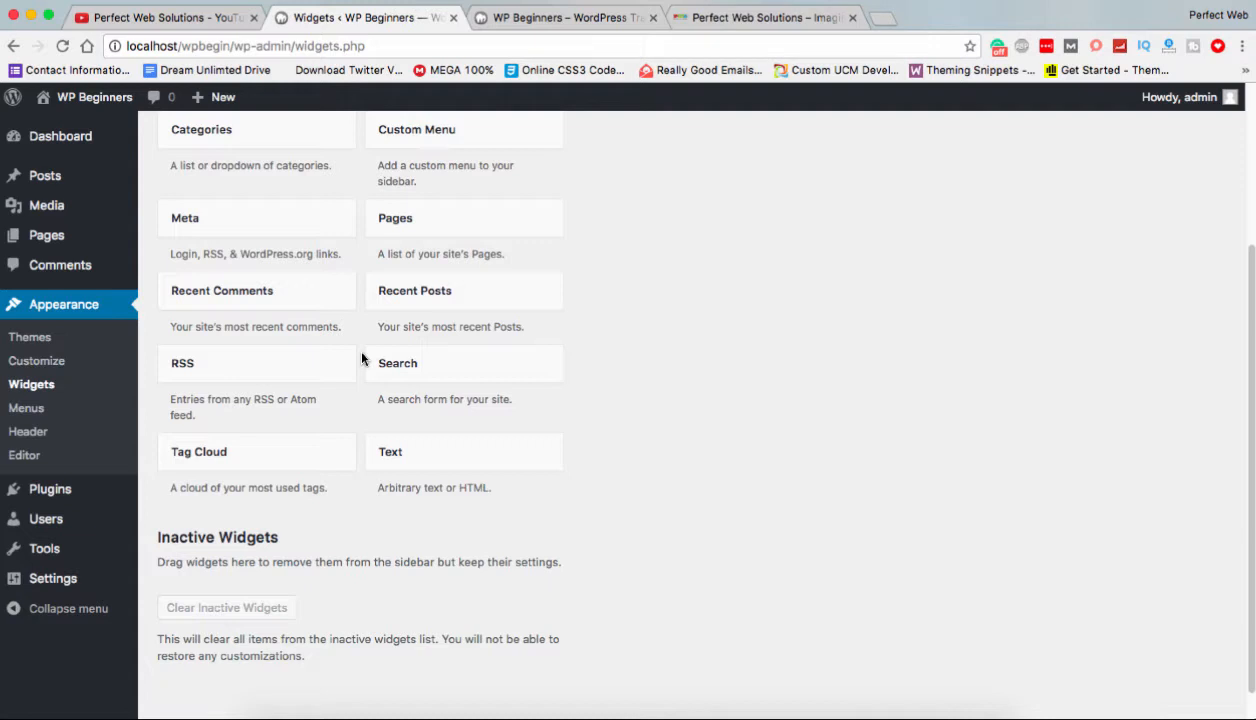
scroll(362, 357, up, 1)
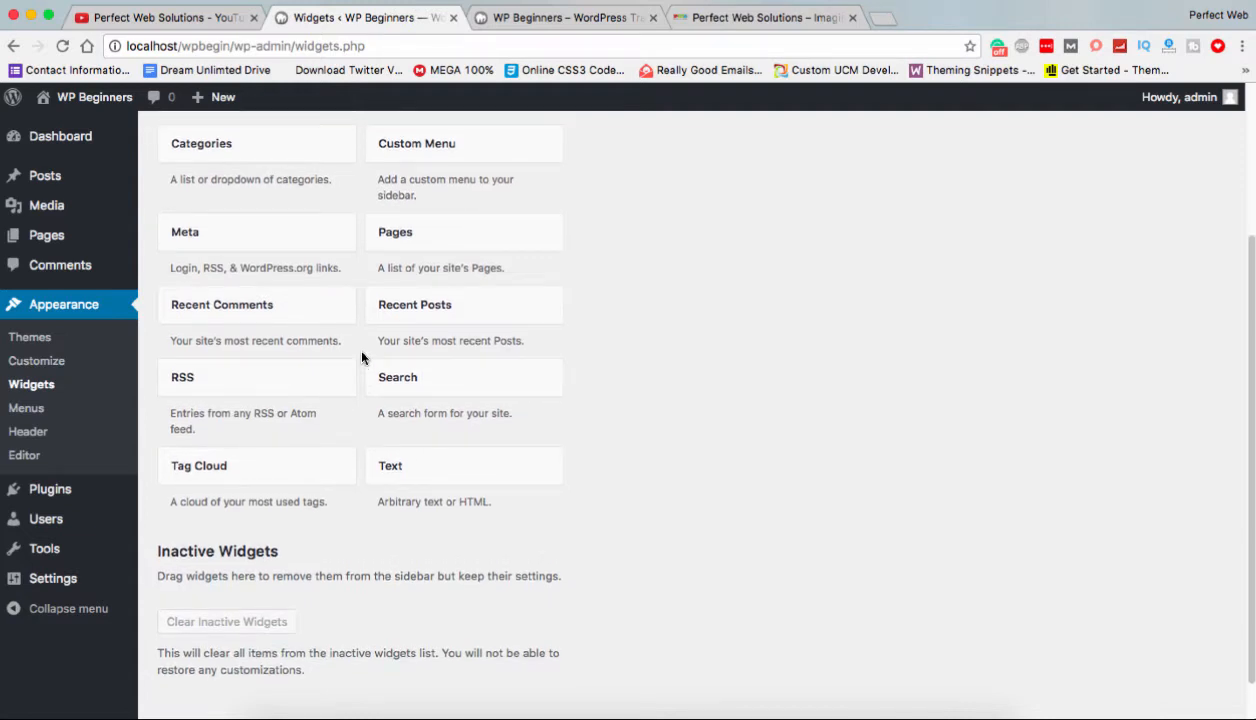
scroll(362, 357, up, 2)
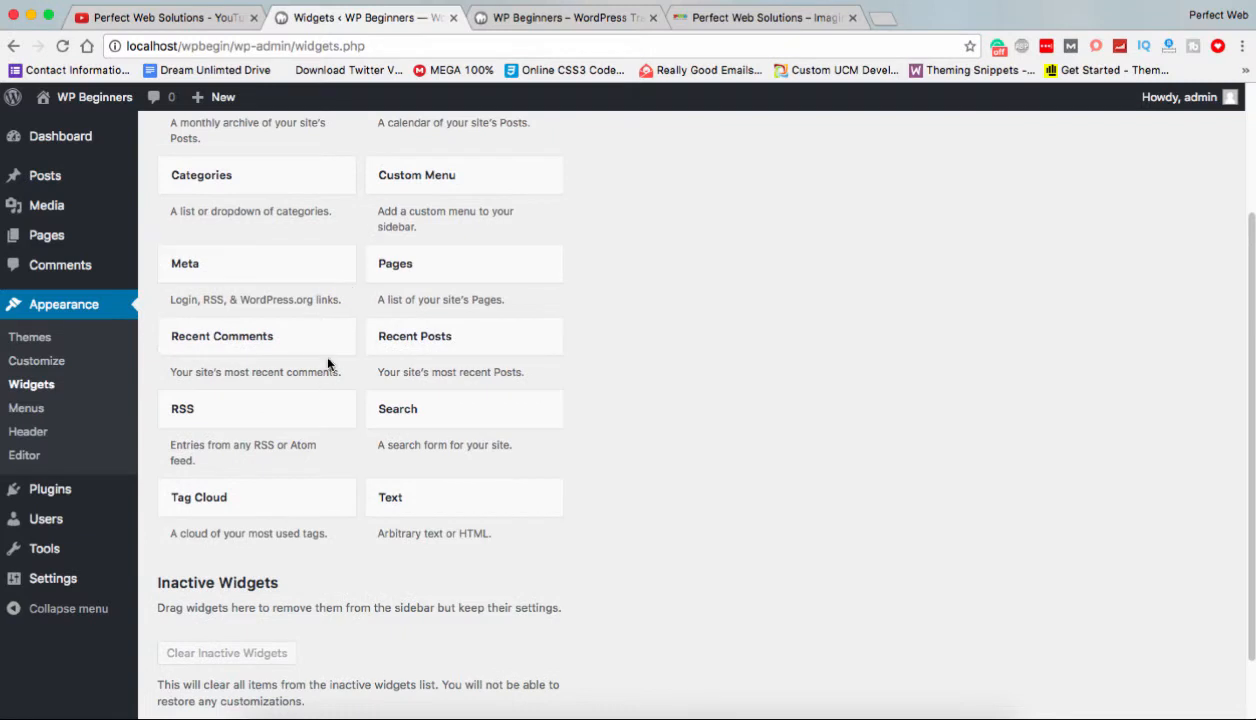
scroll(329, 364, up, 7)
scroll(329, 364, up, 5)
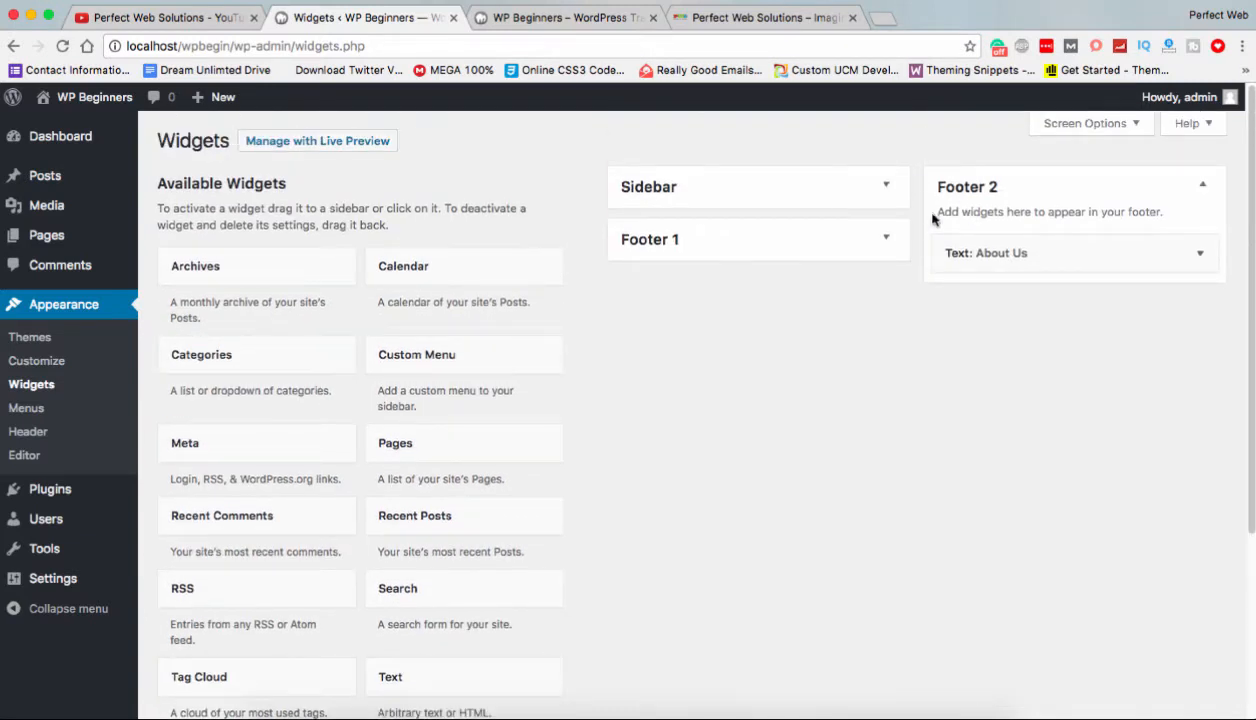
click(1018, 196)
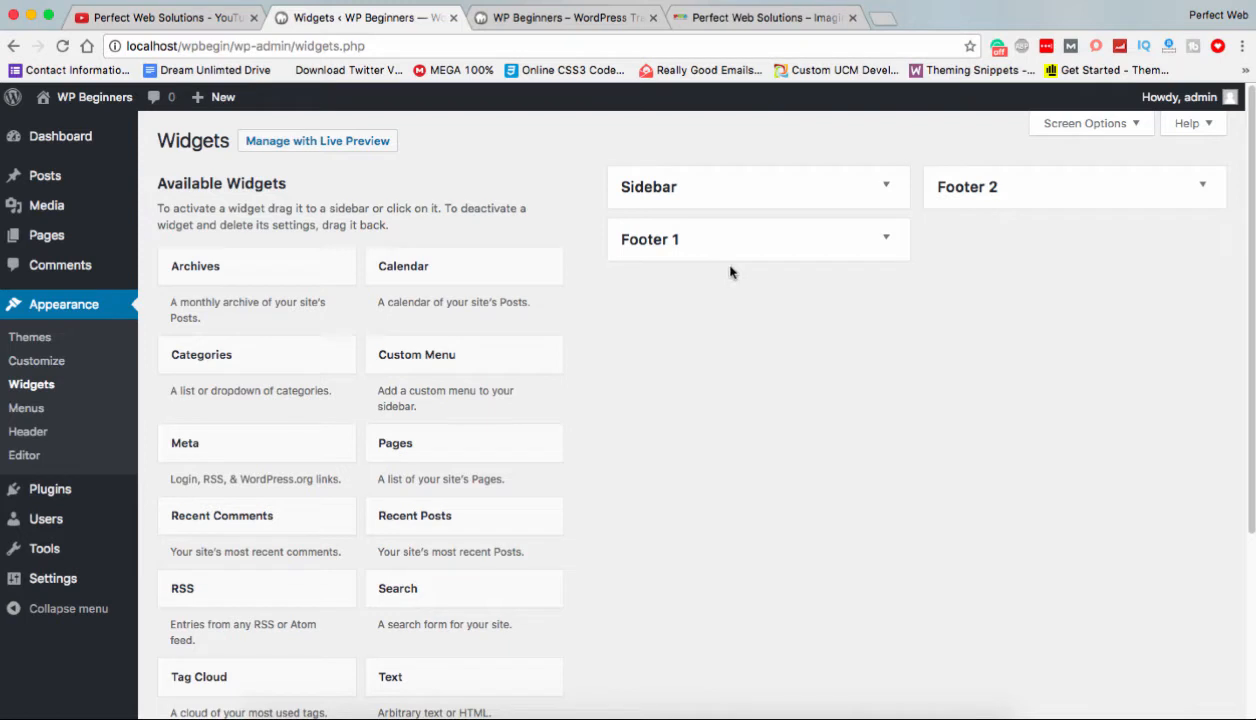
Expand the Sidebar, Footer 1 and Footer 2 areas to inspect their widgets, and collapse them again.
click(782, 182)
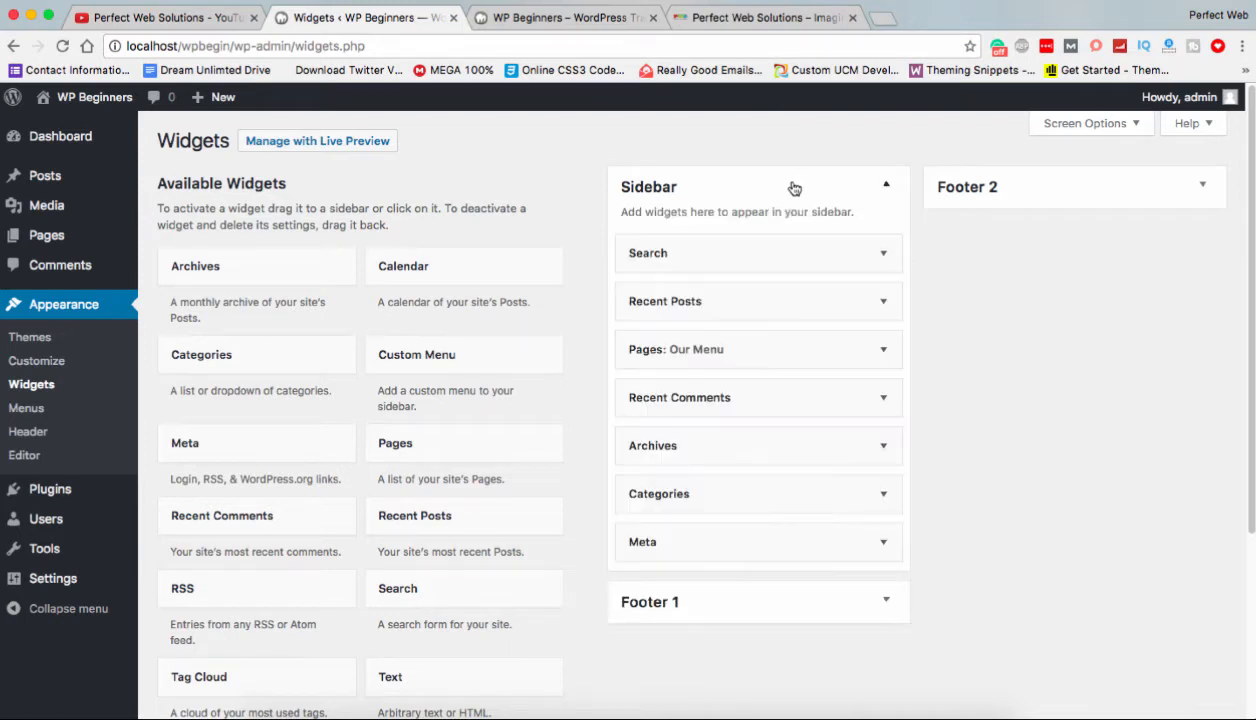
click(851, 189)
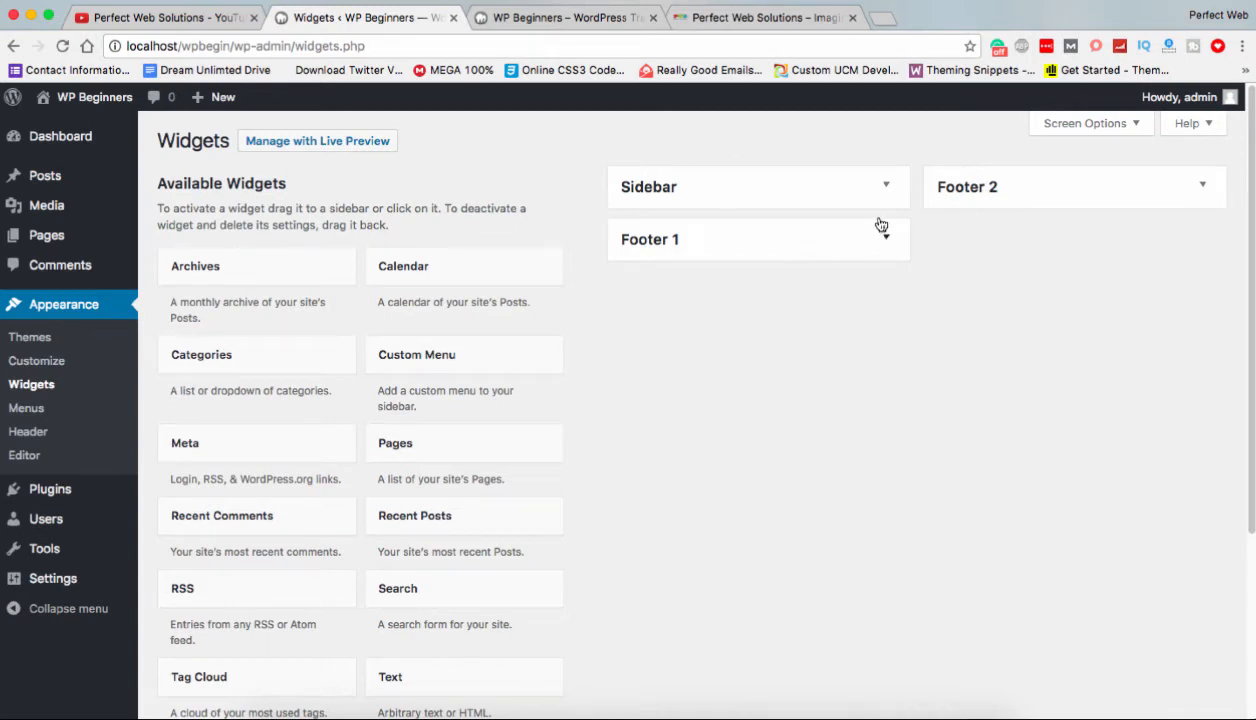
click(787, 183)
click(787, 183)
click(887, 242)
click(1026, 196)
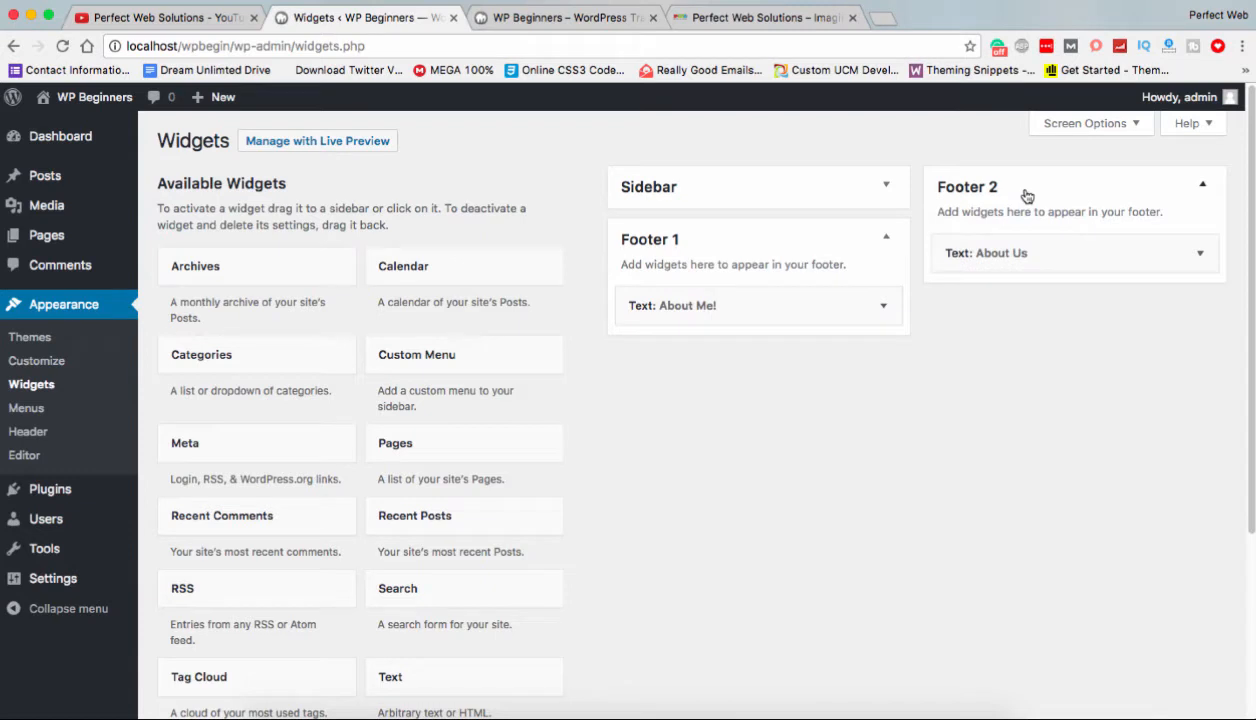
click(1027, 195)
click(895, 246)
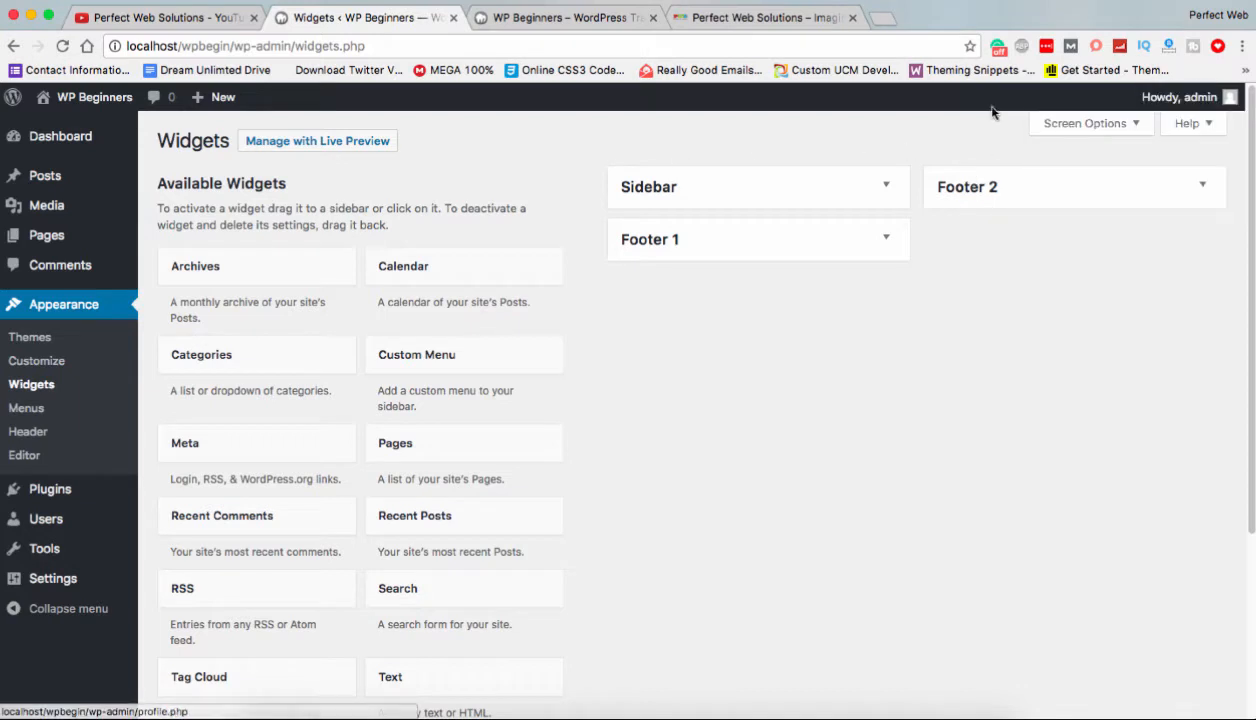
Enable accessibility mode for the Widgets page.
click(1082, 124)
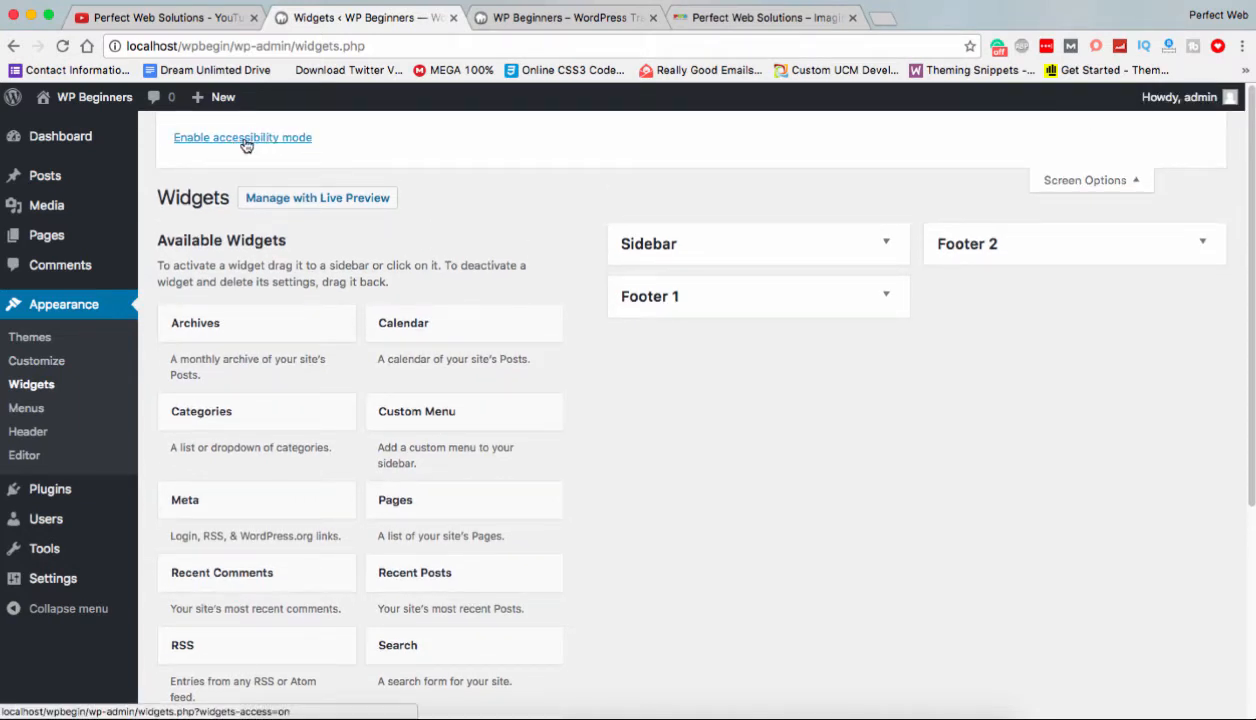
click(468, 340)
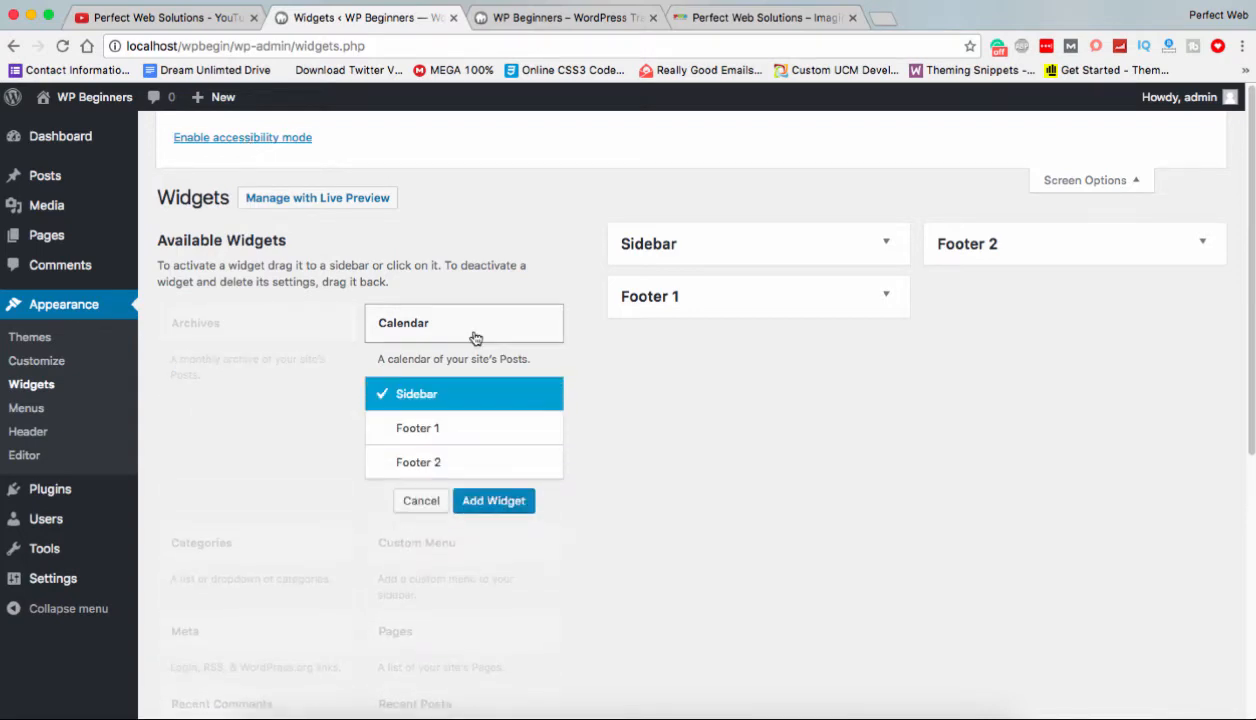
click(475, 338)
click(245, 137)
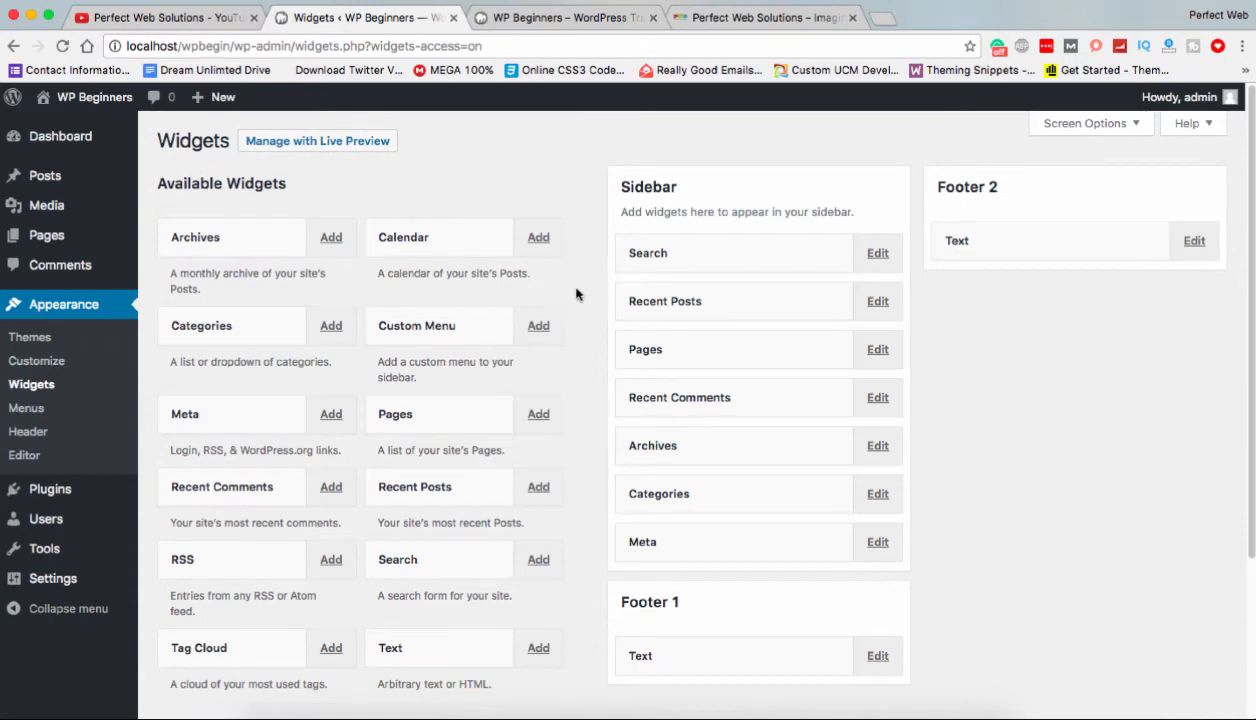
Look over the available widgets and widget areas in accessibility mode and disable that mode.
scroll(536, 249, down, 5)
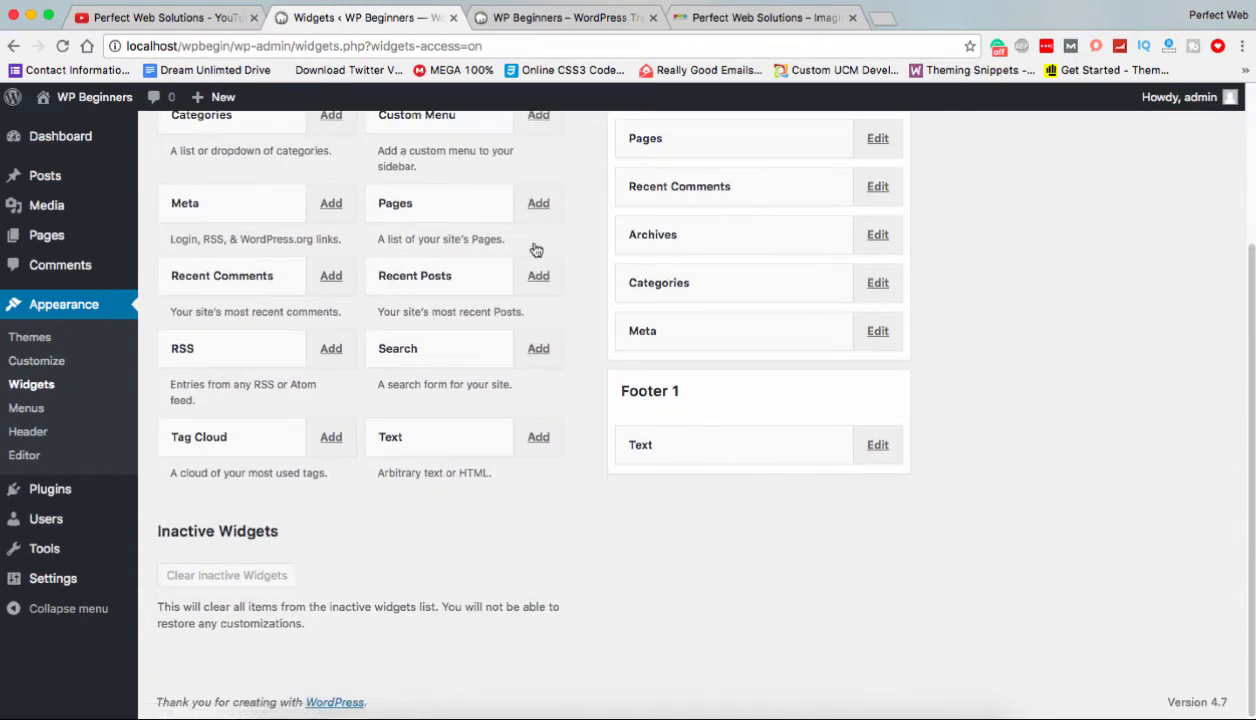
scroll(536, 249, up, 4)
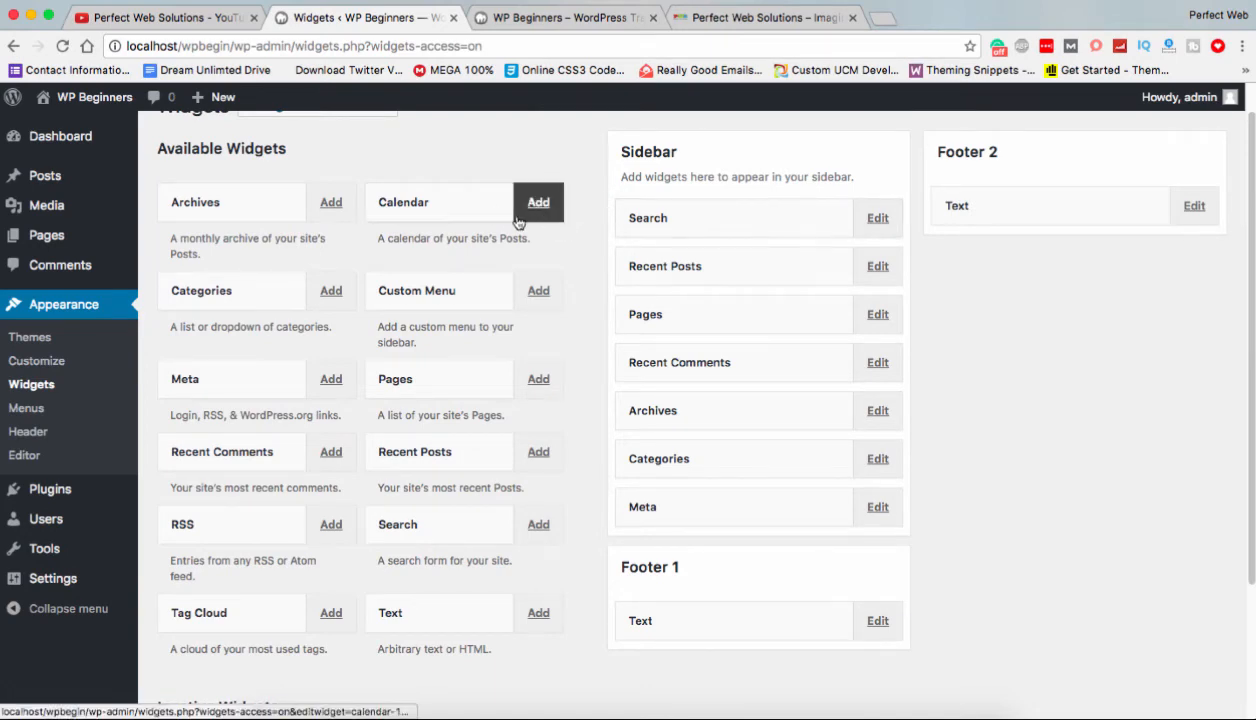
scroll(538, 435, down, 3)
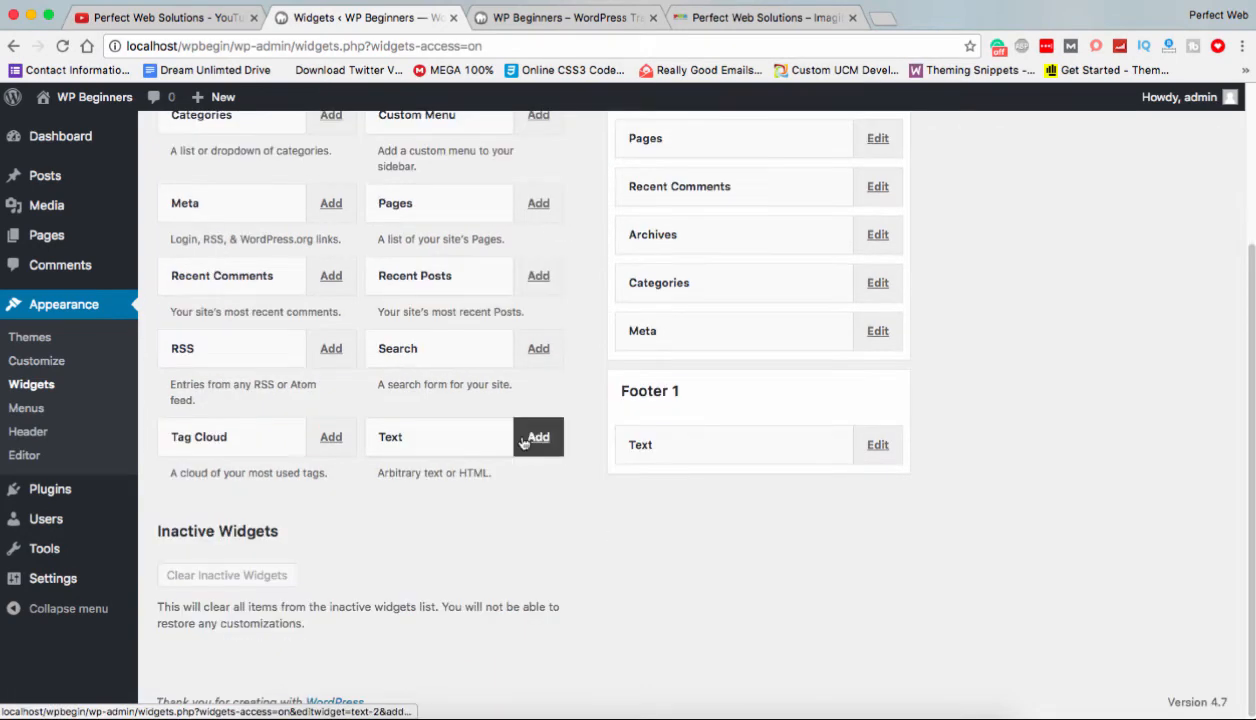
scroll(521, 440, up, 3)
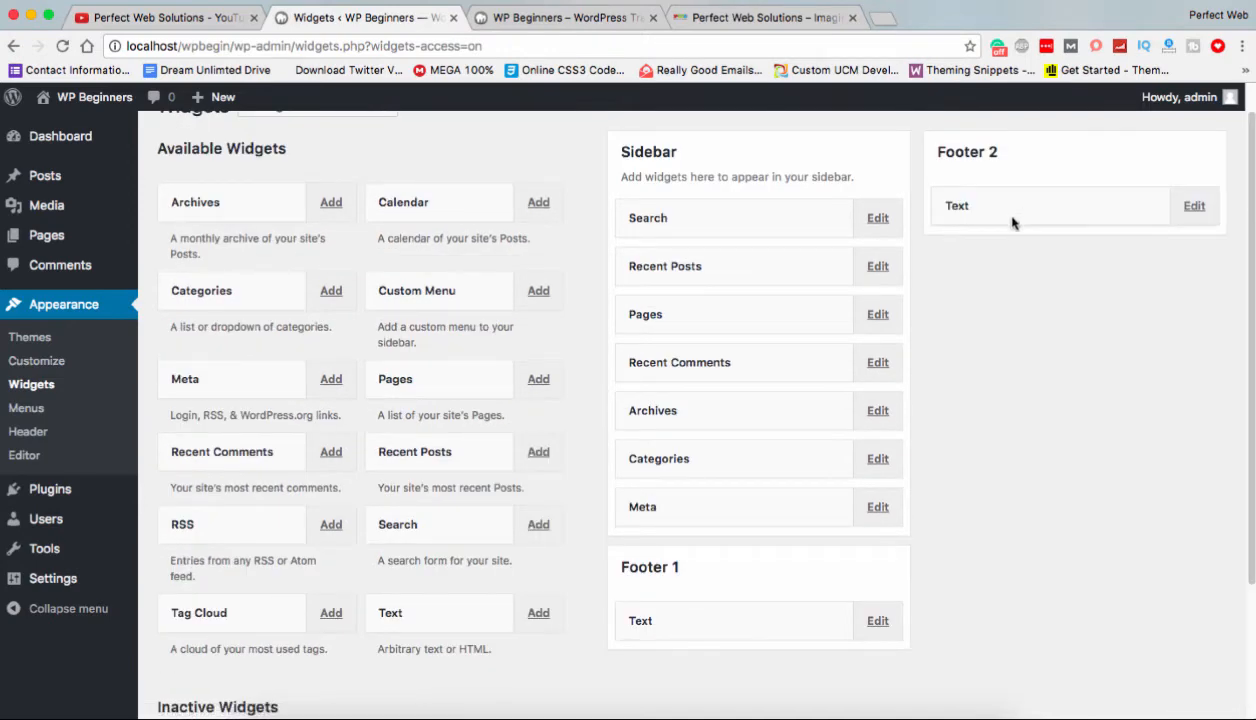
scroll(1077, 193, up, 1)
click(1060, 128)
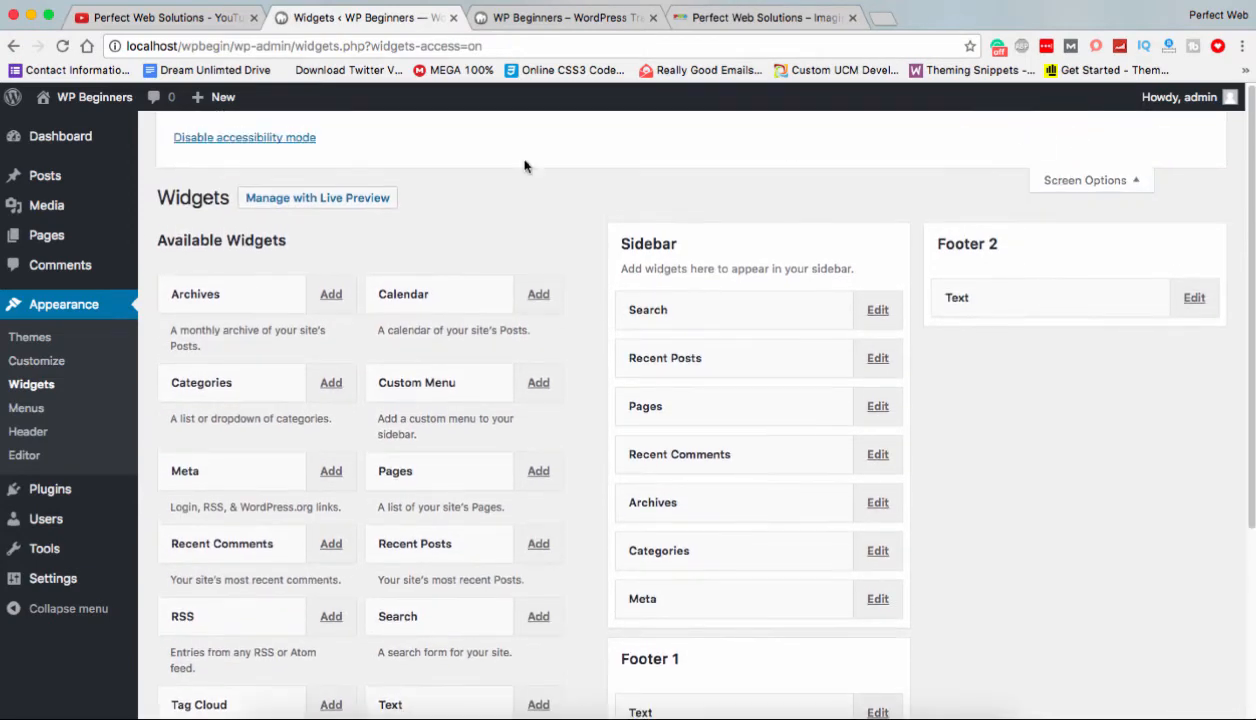
click(236, 140)
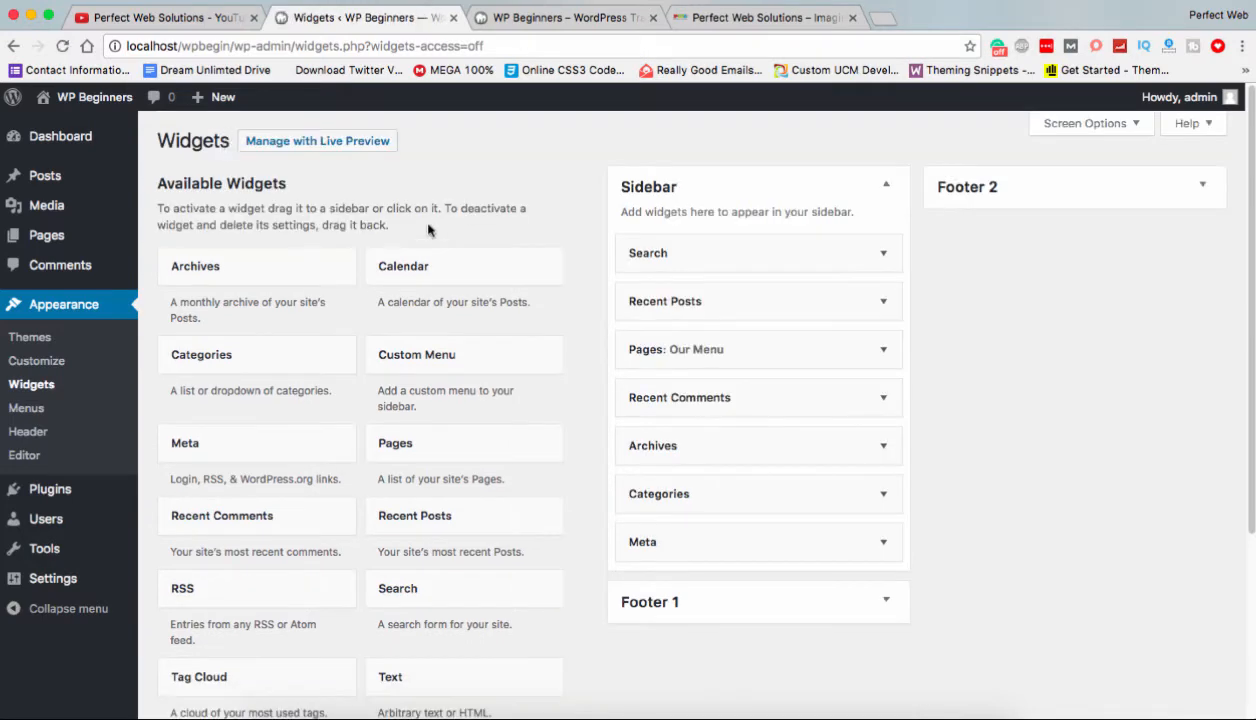
Add the Calendar widget above the About Us text widget in Footer 2 and check it on the reloaded front page.
mouse_move(415, 263)
mouse_down()
mouse_move(505, 265)
mouse_move(367, 270)
mouse_move(431, 275)
mouse_up()
click(1075, 190)
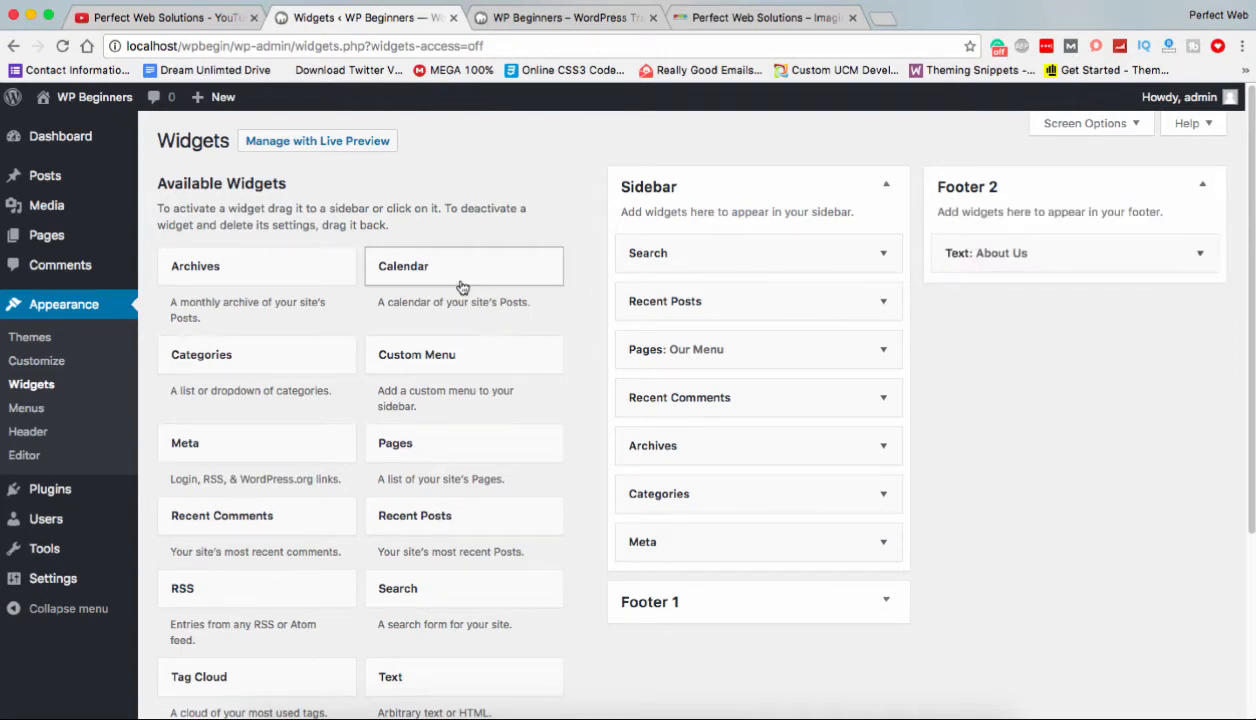
drag(463, 286, 1018, 252)
click(518, 12)
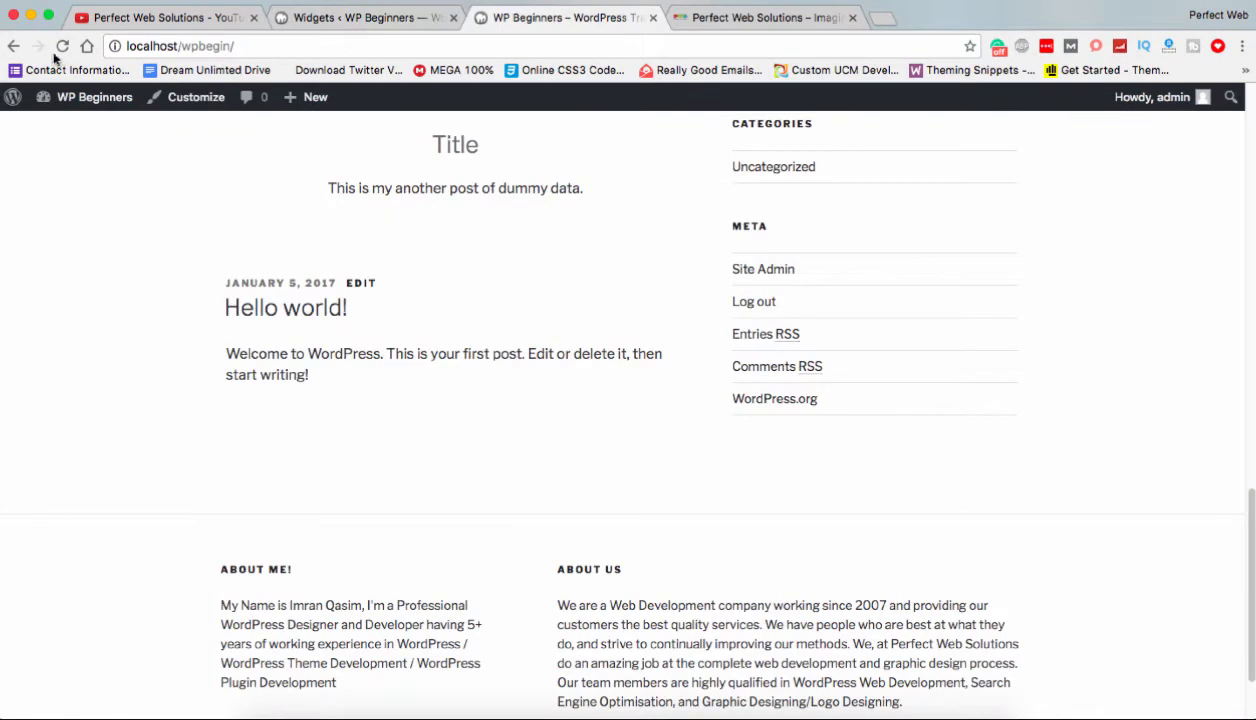
click(62, 46)
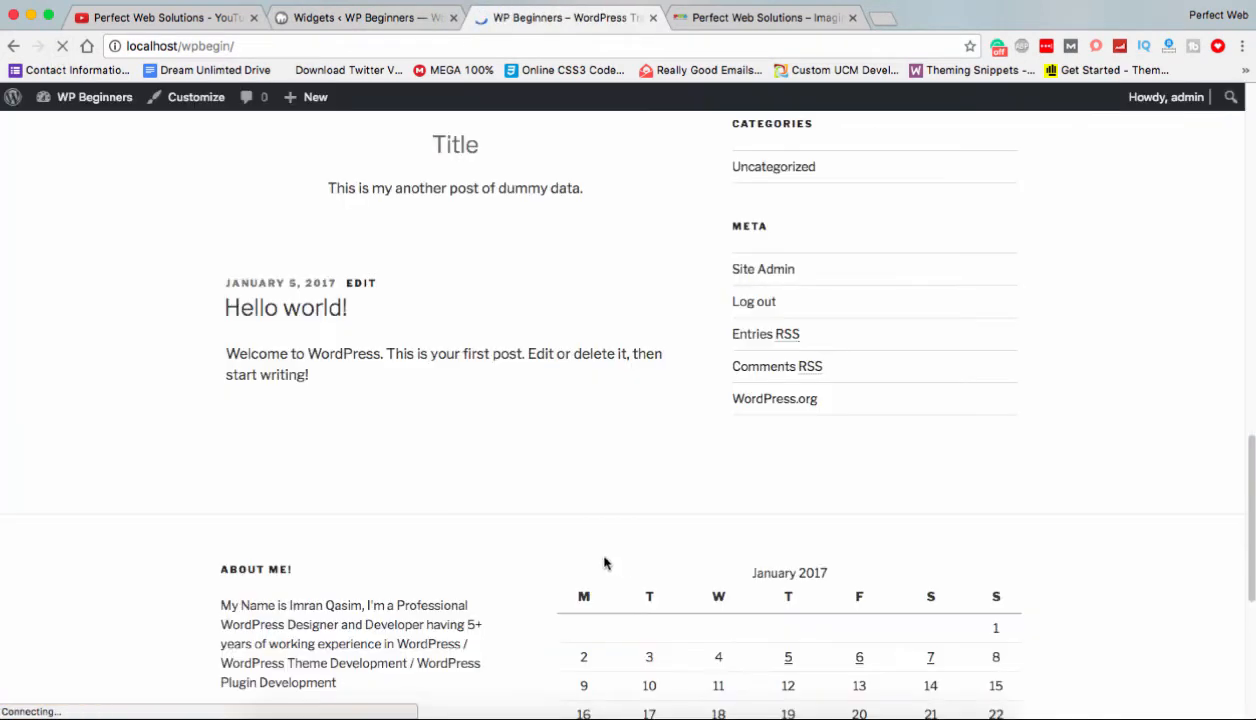
scroll(609, 556, down, 5)
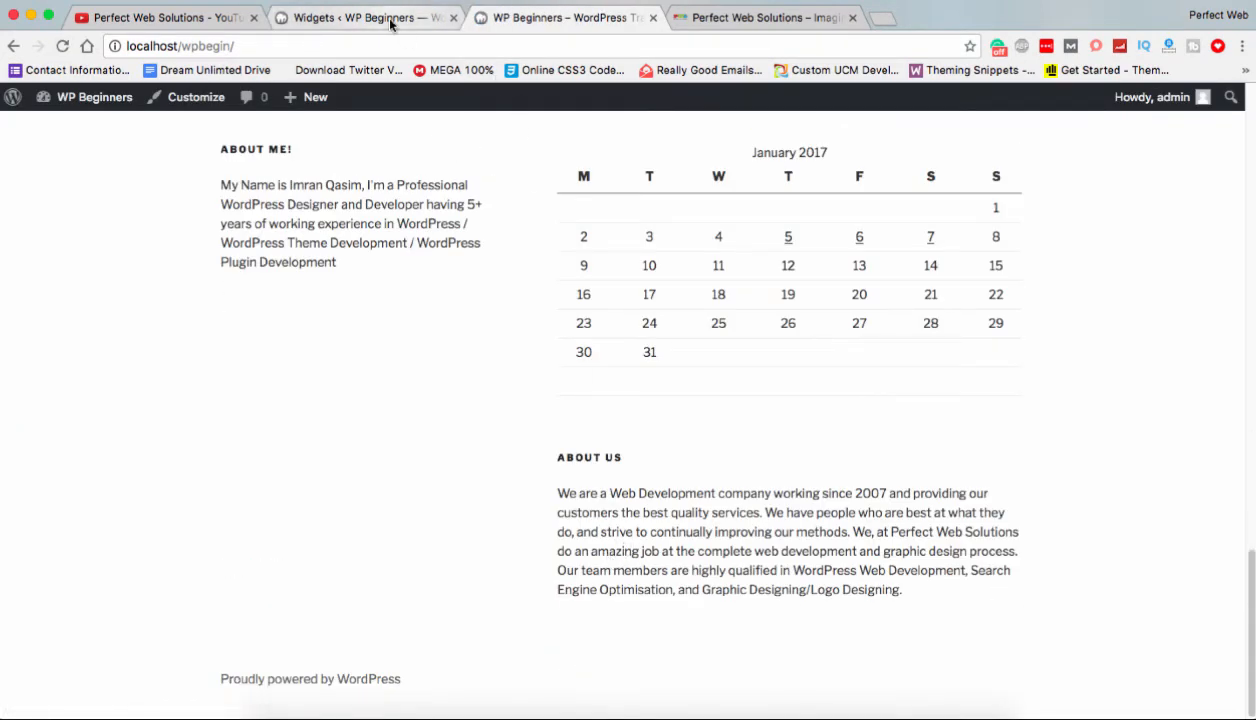
Collapse the Sidebar area on the Widgets page and add a Tag Cloud widget to Footer 1 above the About Me! text widget.
click(391, 20)
click(728, 193)
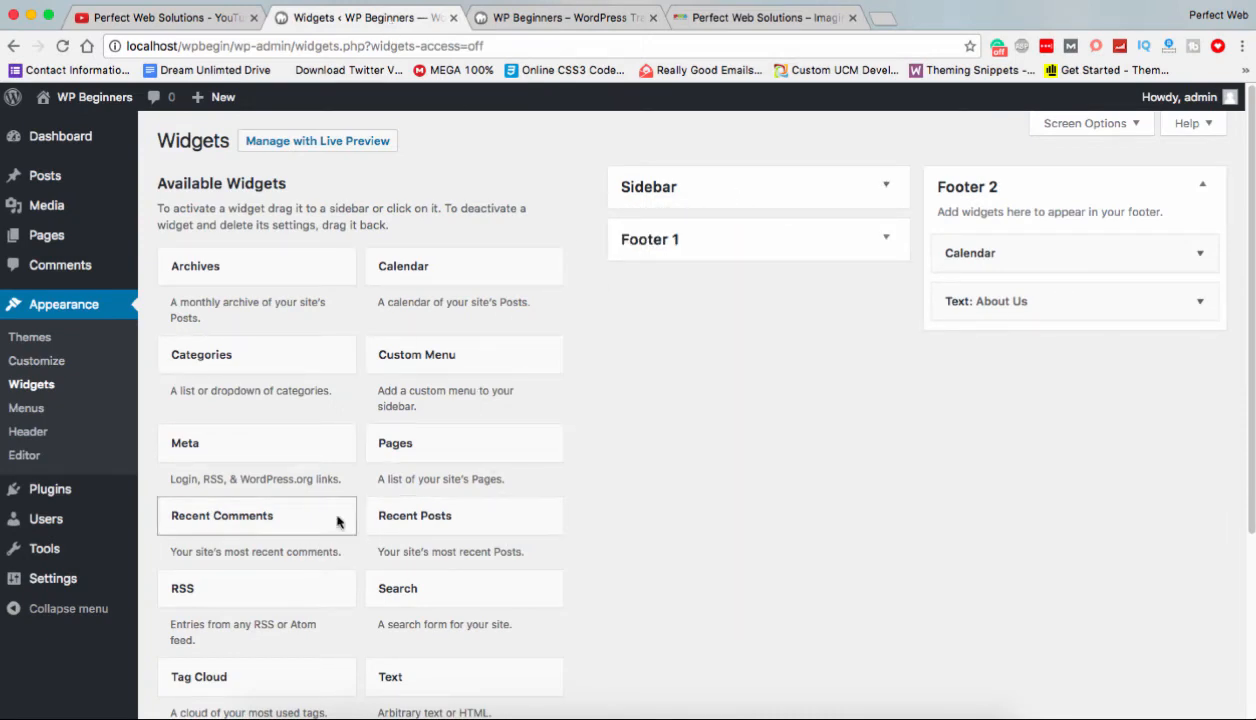
scroll(380, 465, down, 3)
scroll(380, 465, up, 1)
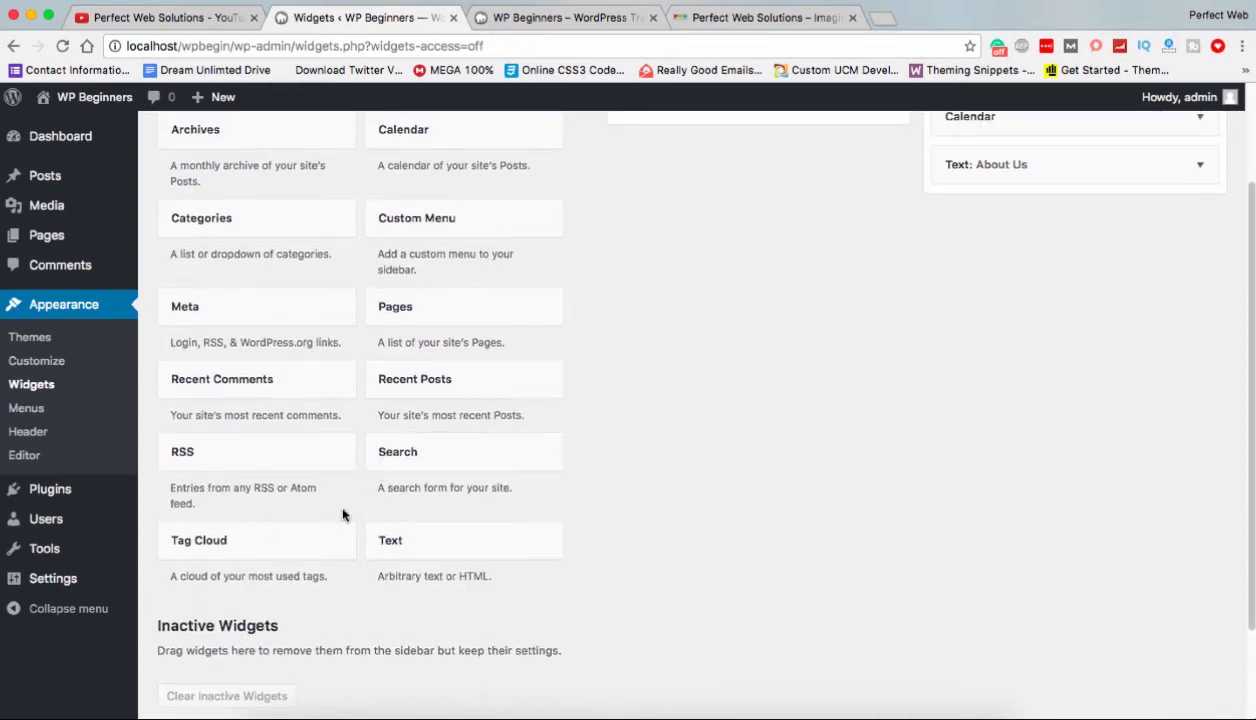
drag(303, 543, 773, 134)
scroll(778, 160, up, 1)
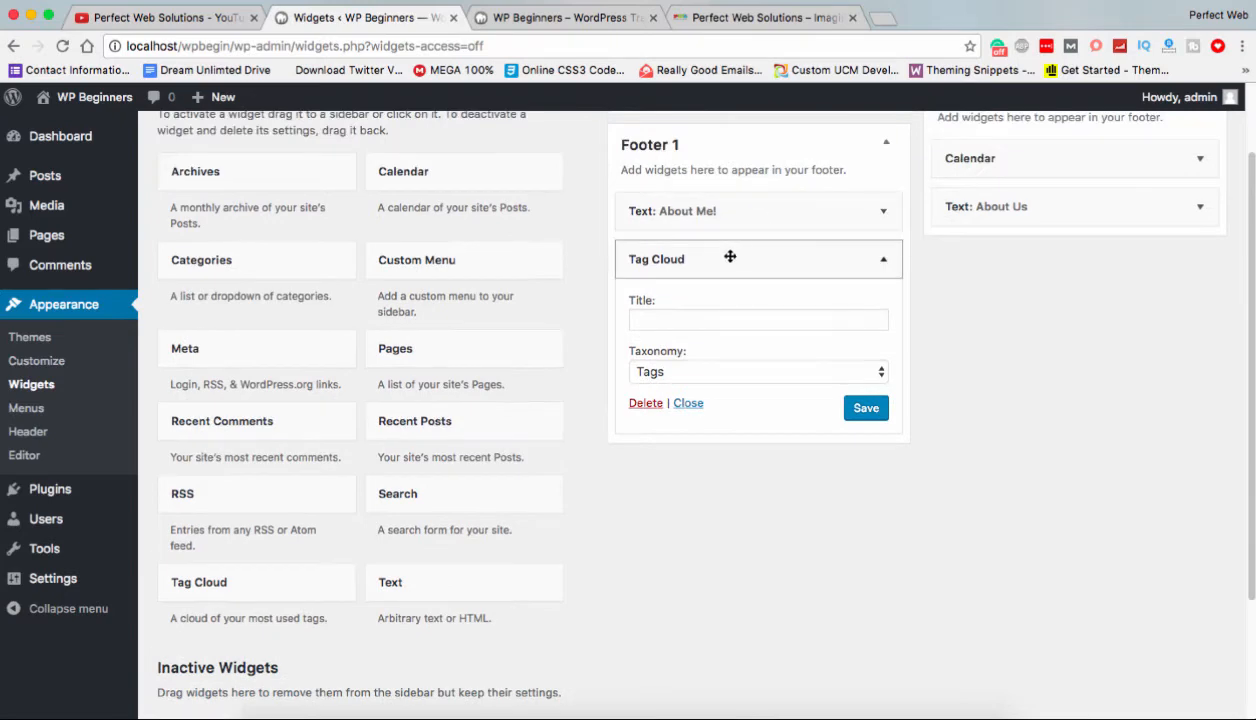
drag(729, 255, 733, 190)
Reload the front page and examine the footer for the Tag Cloud widget.
click(590, 18)
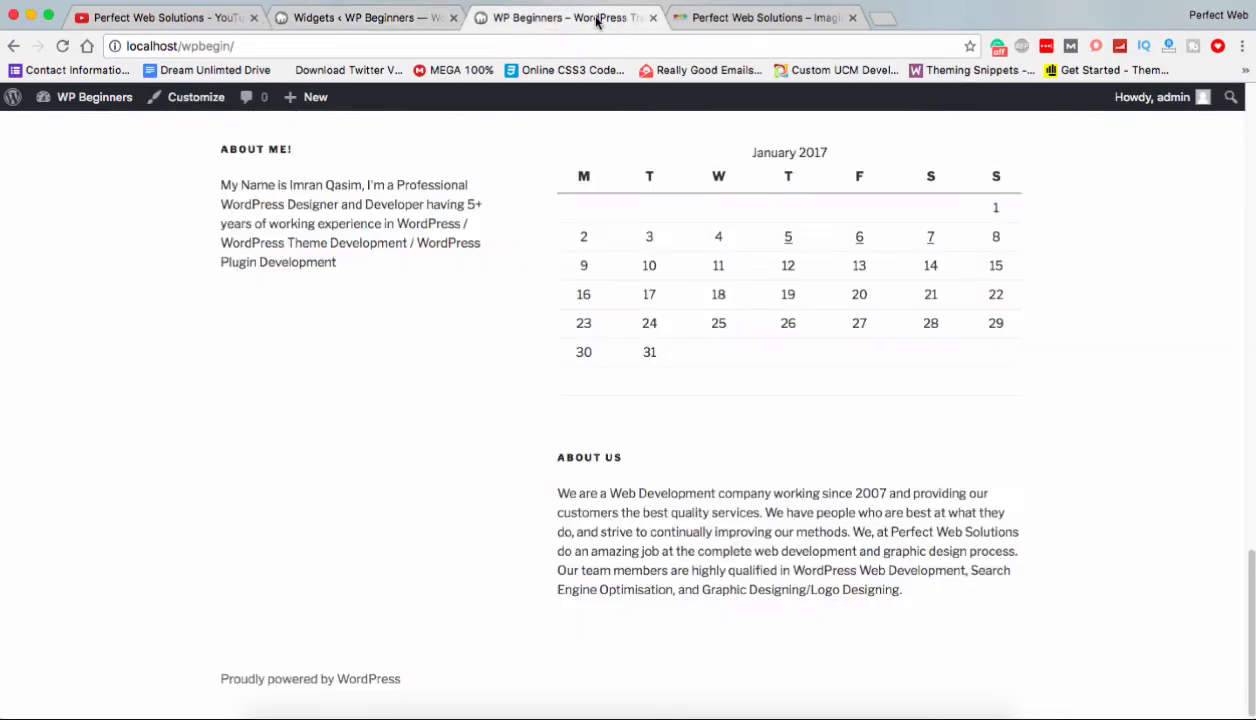
click(62, 46)
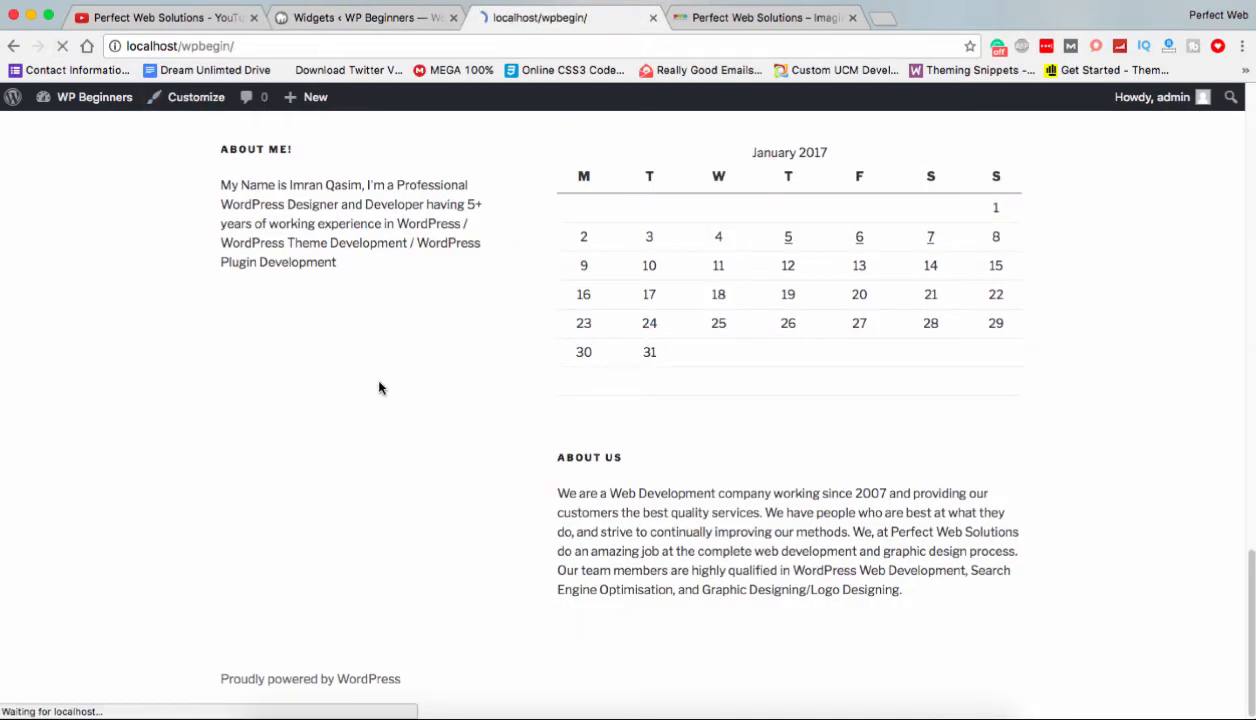
scroll(500, 460, up, 5)
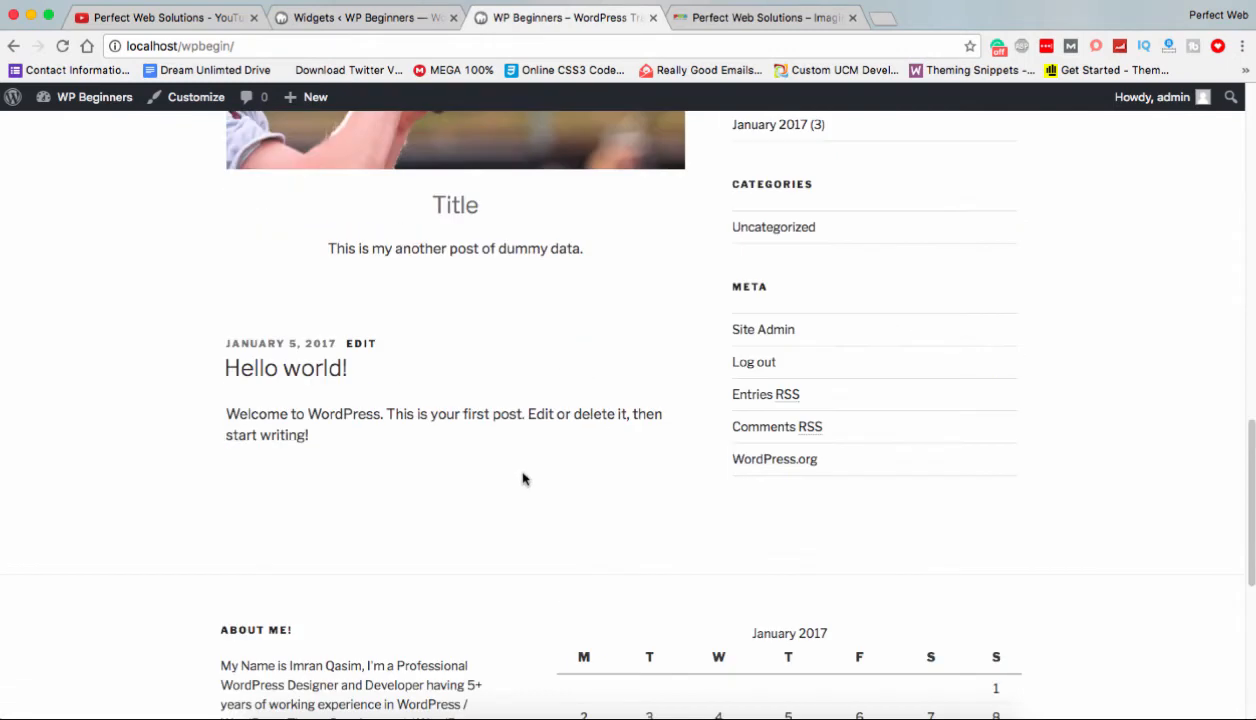
scroll(525, 479, down, 2)
scroll(356, 426, down, 5)
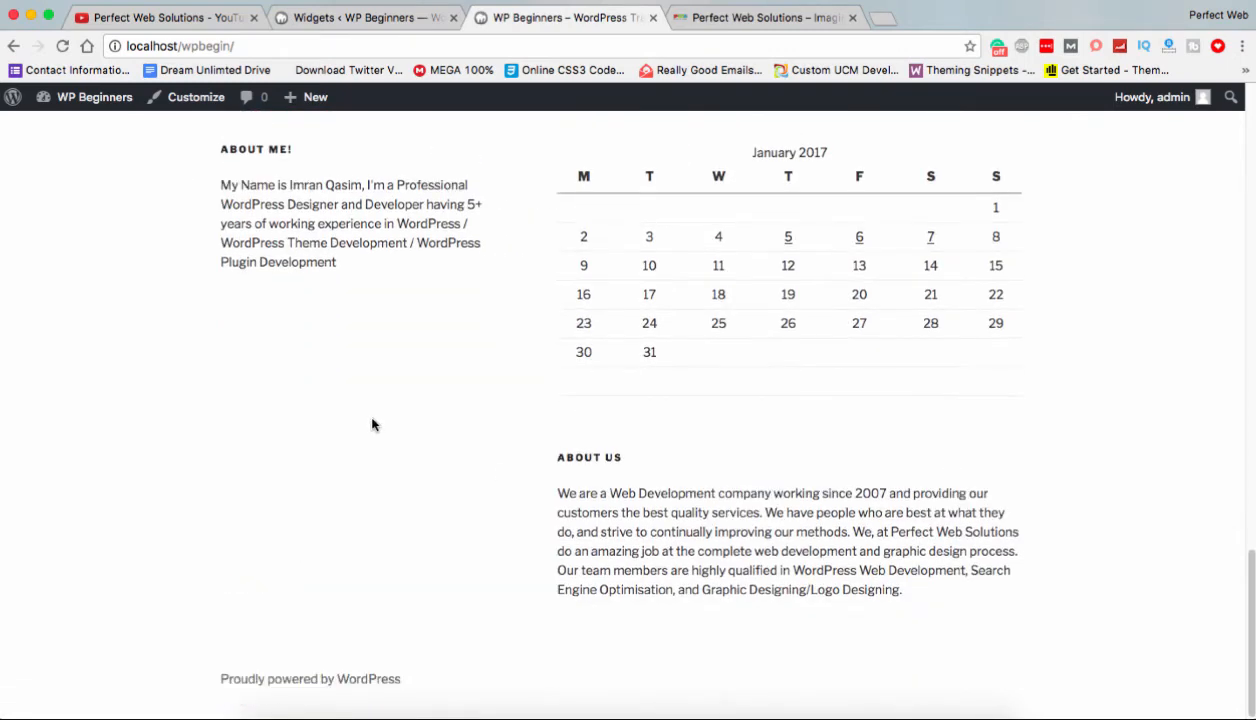
Set the taxonomy of Footer 1's Tag Cloud widget to Categories, save it, and check the footer on the reloaded front page.
click(338, 17)
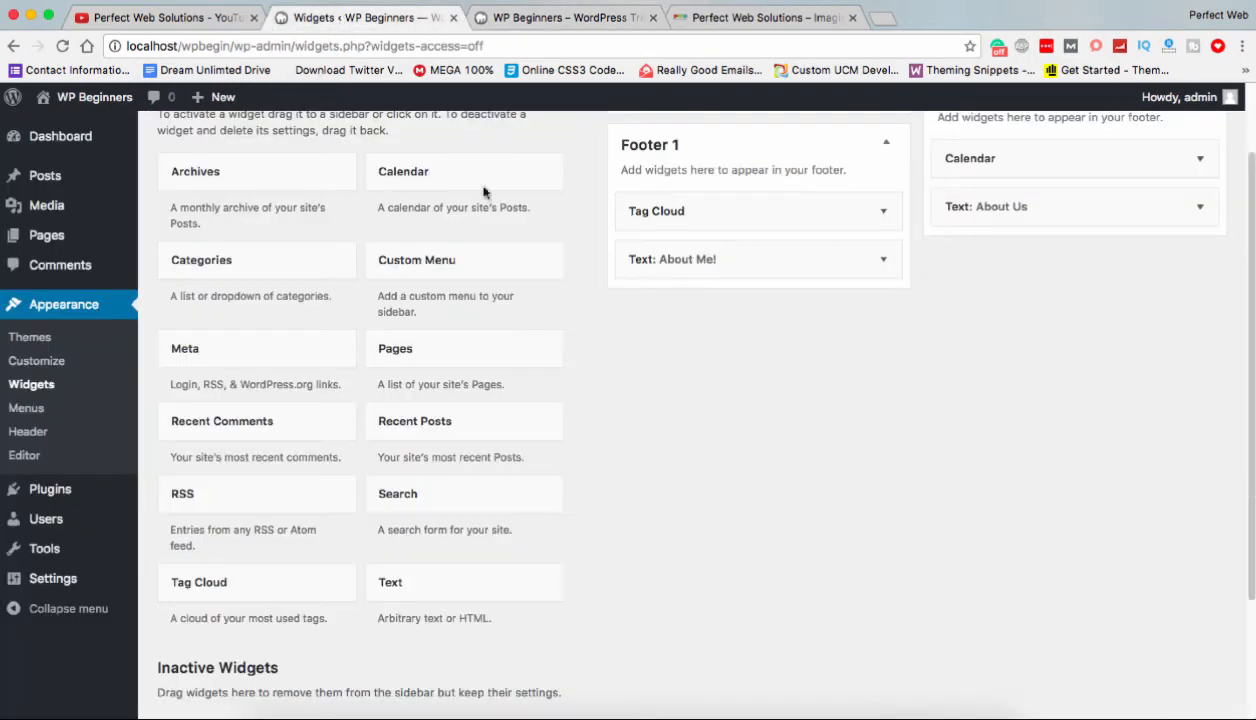
scroll(803, 366, up, 2)
click(868, 304)
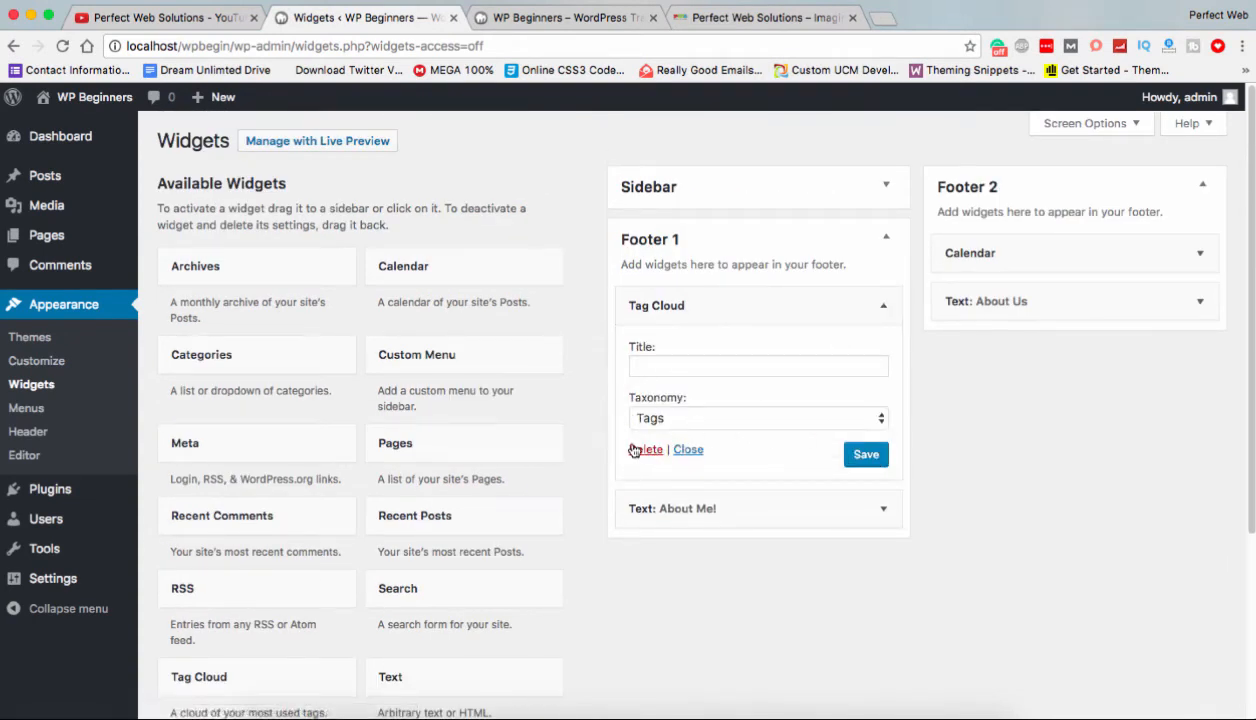
click(706, 418)
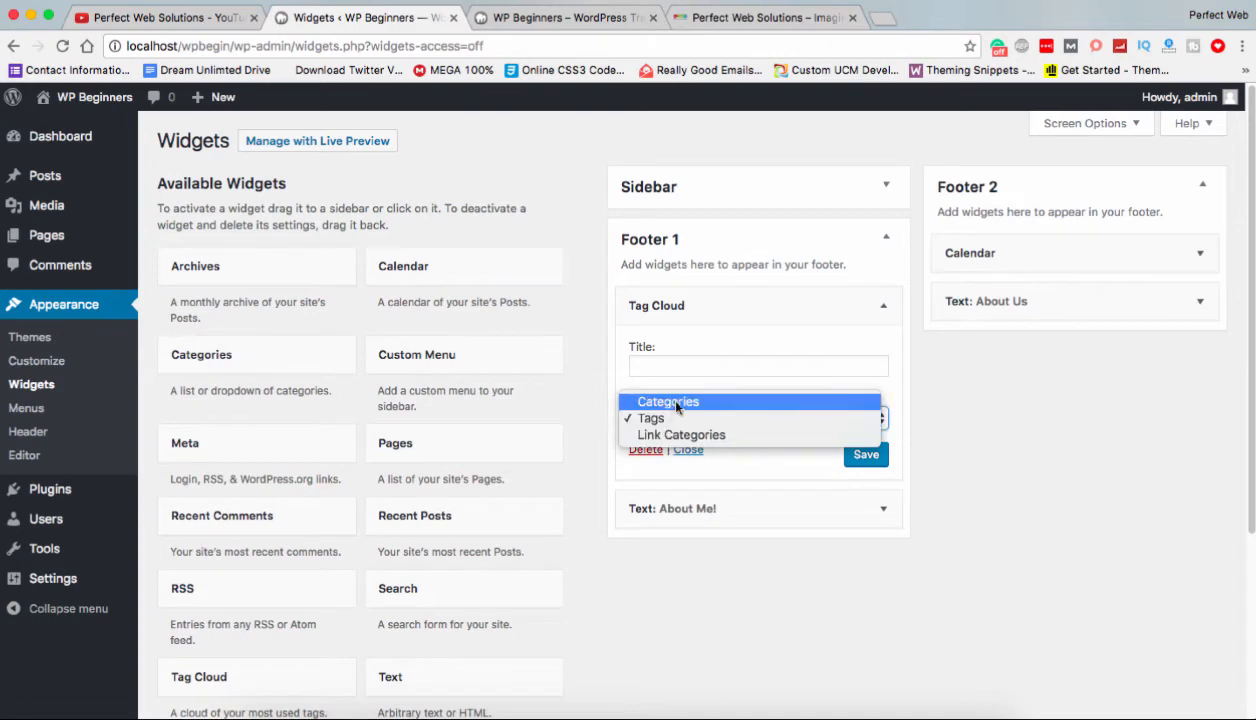
click(680, 401)
click(862, 454)
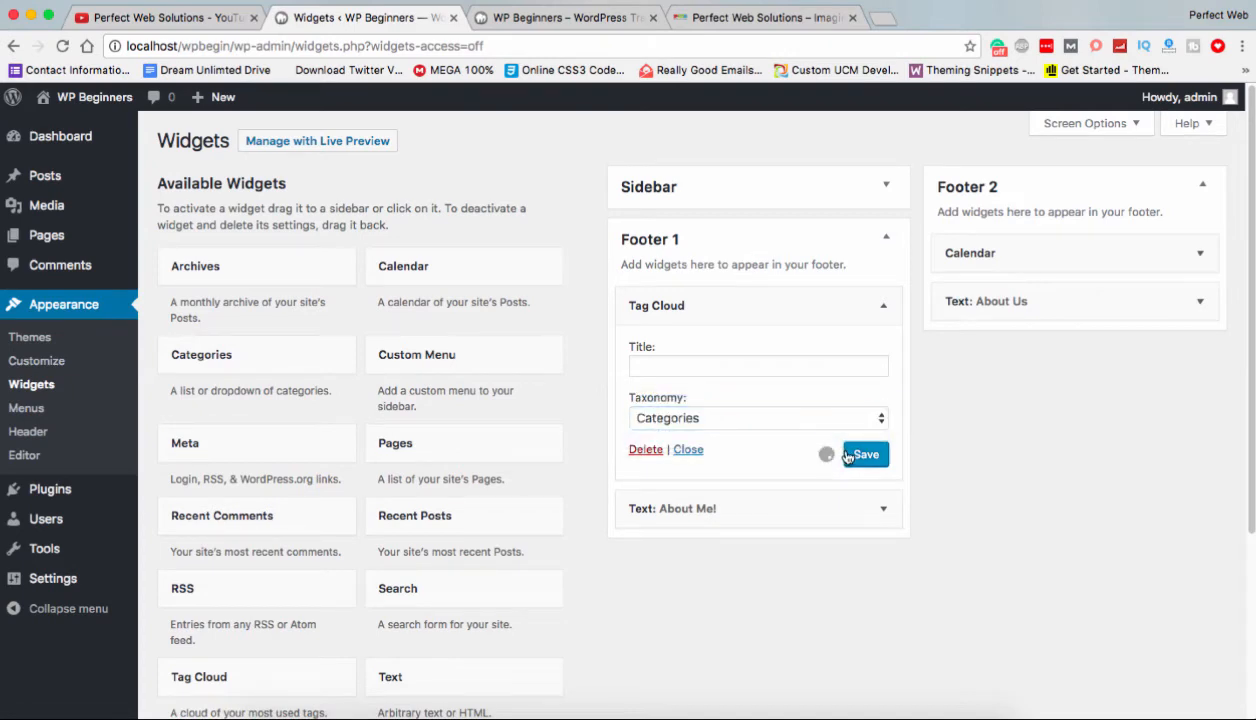
click(545, 18)
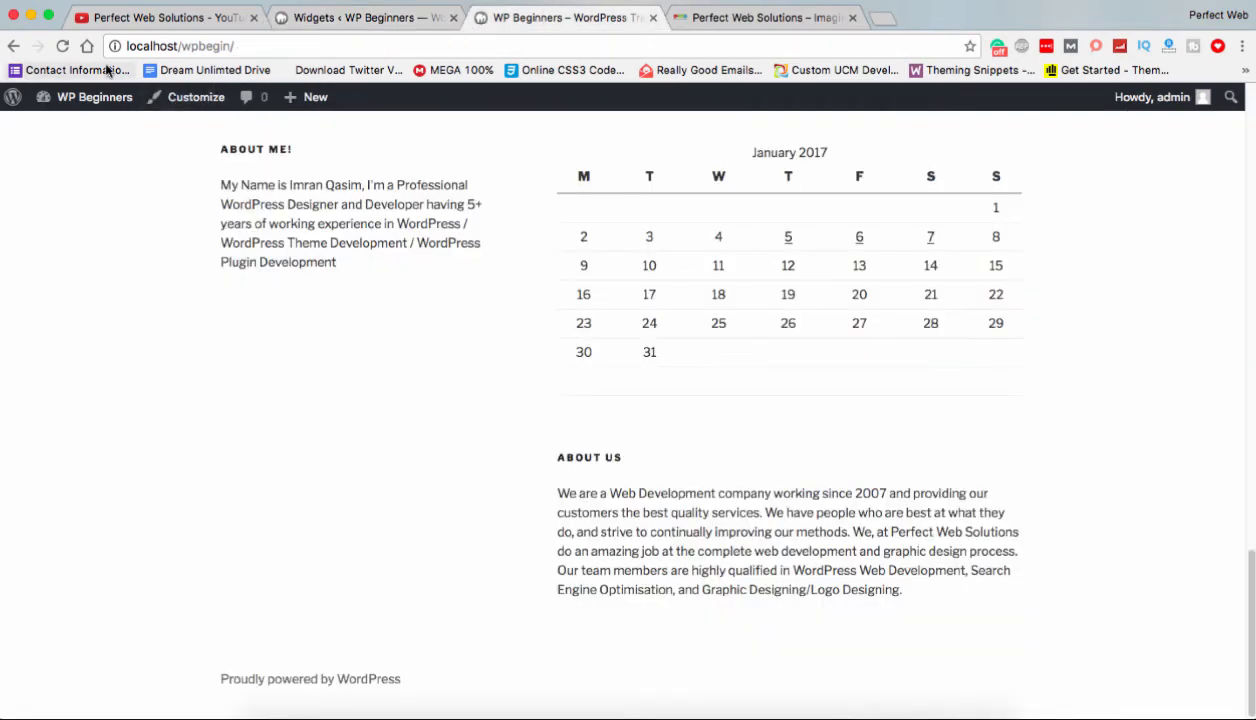
click(61, 46)
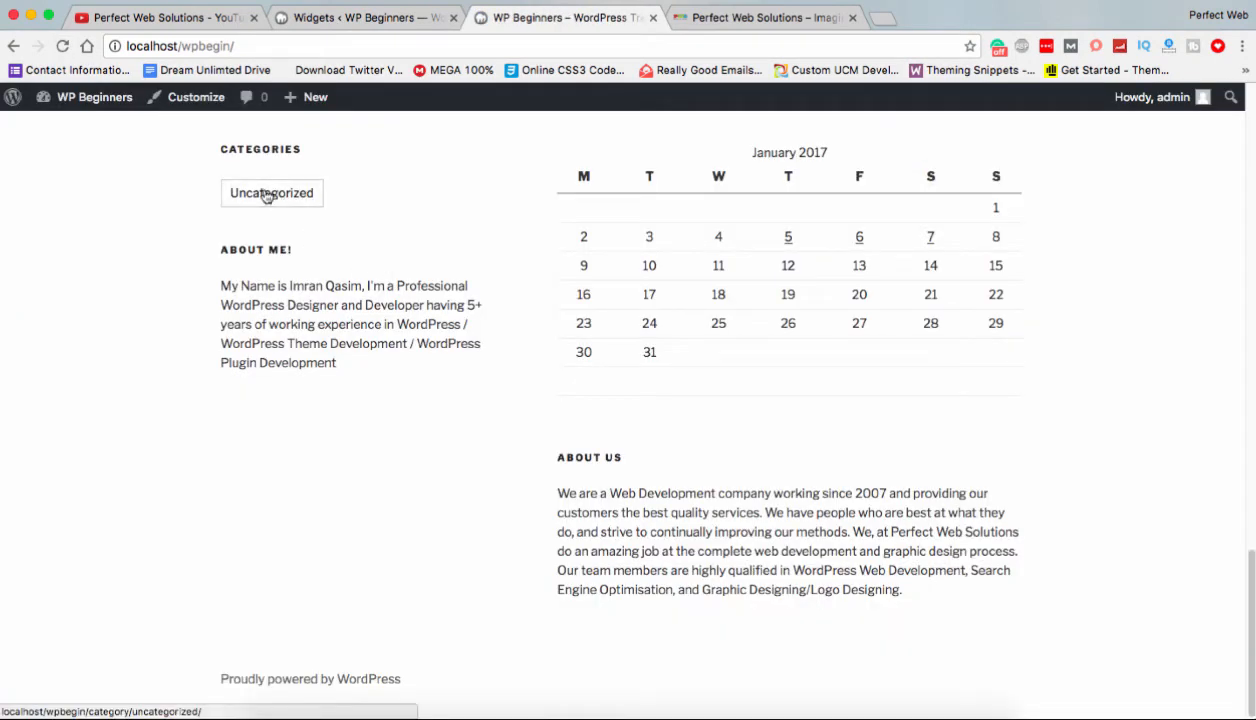
click(340, 20)
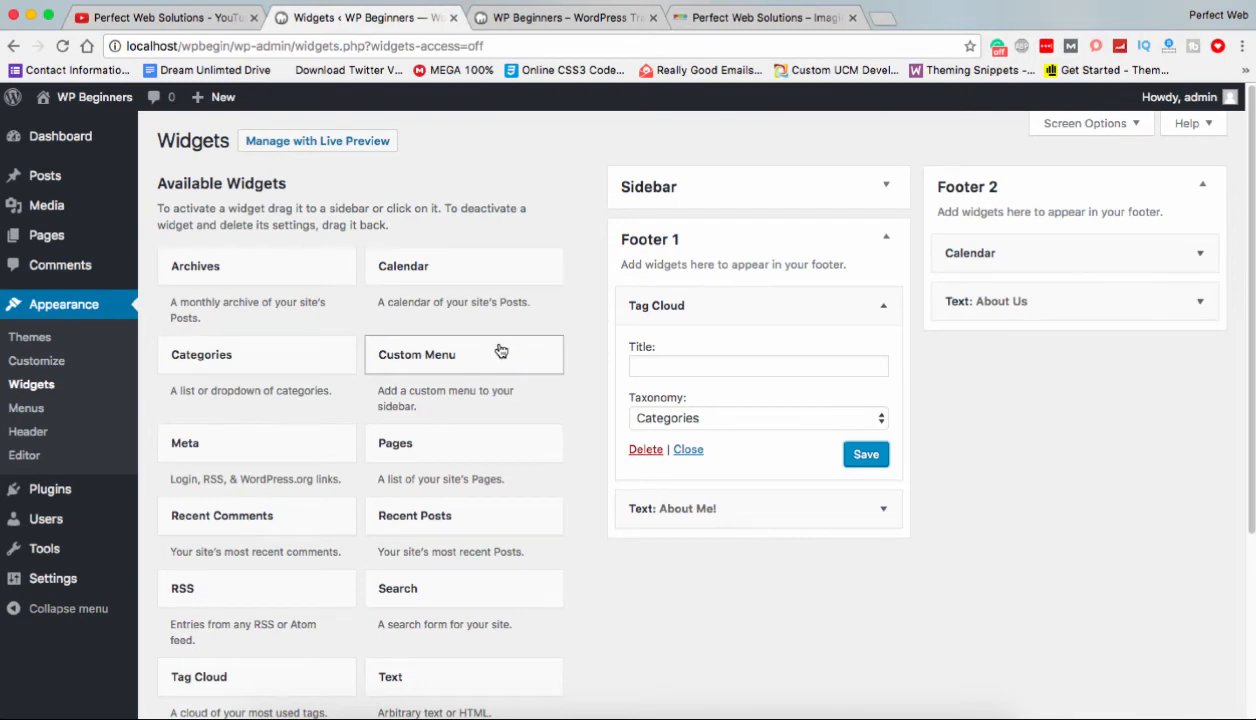
mouse_move(22, 142)
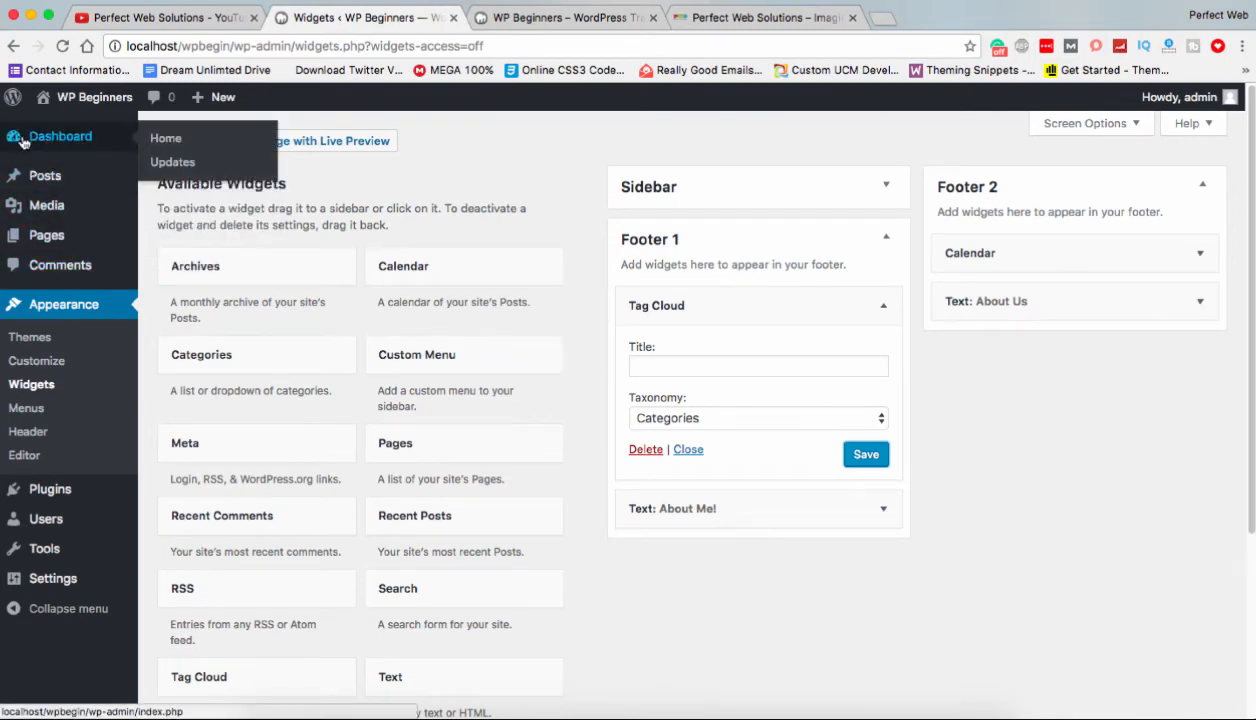
click(533, 20)
click(312, 20)
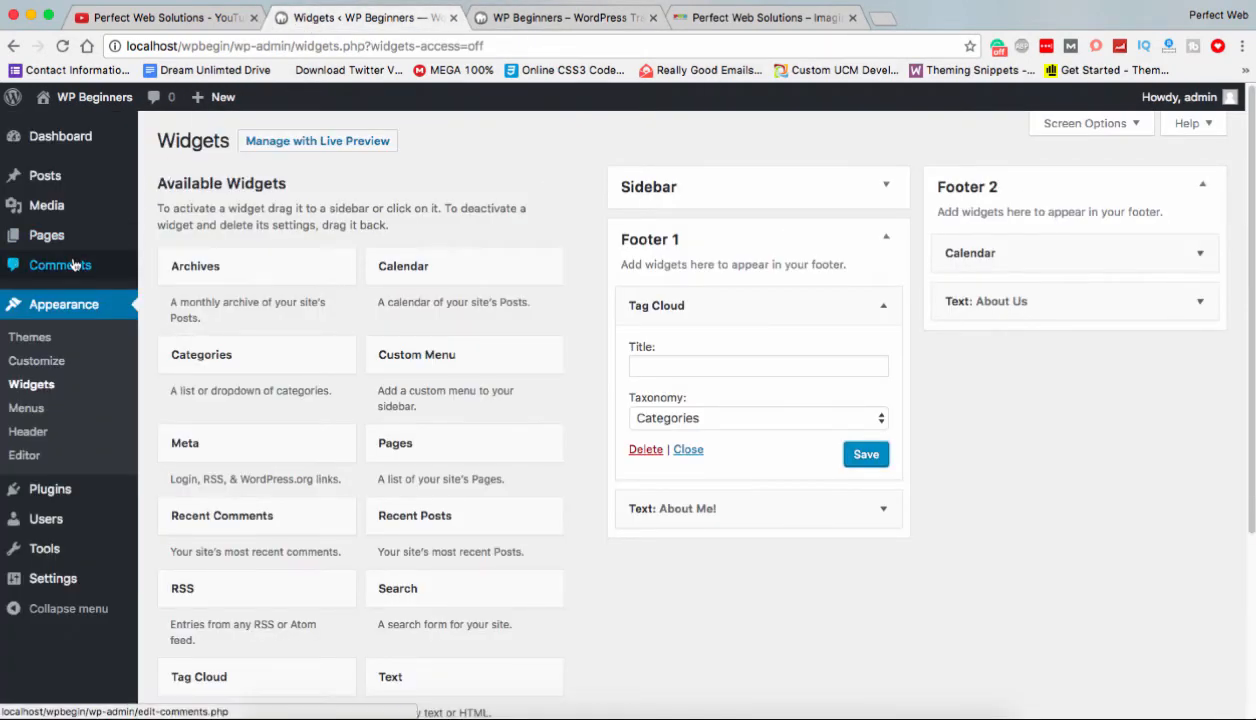
mouse_move(90, 233)
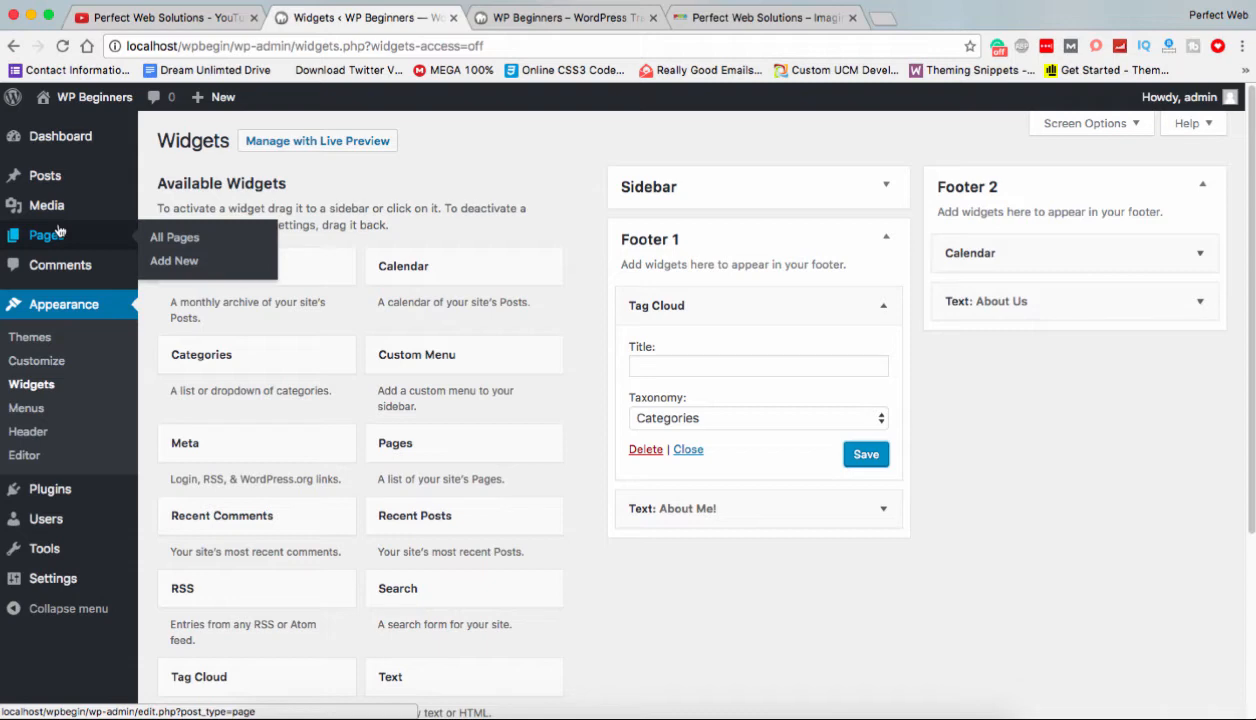
mouse_move(77, 208)
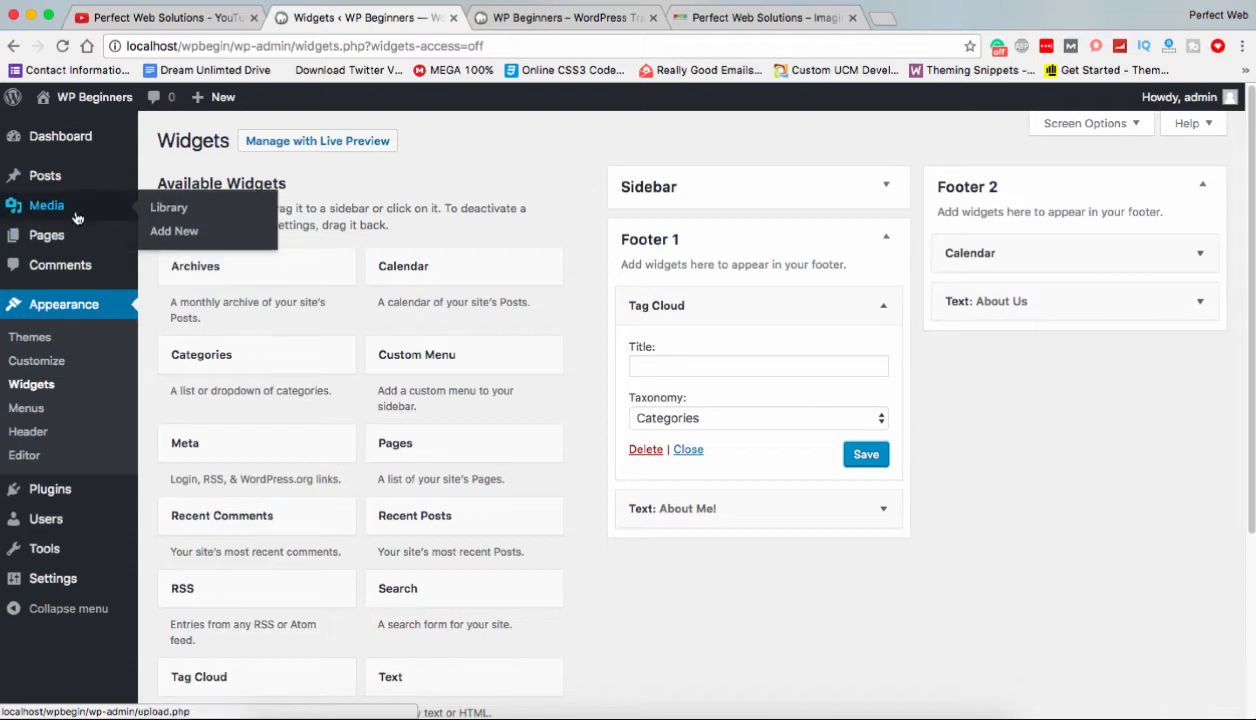
mouse_move(97, 248)
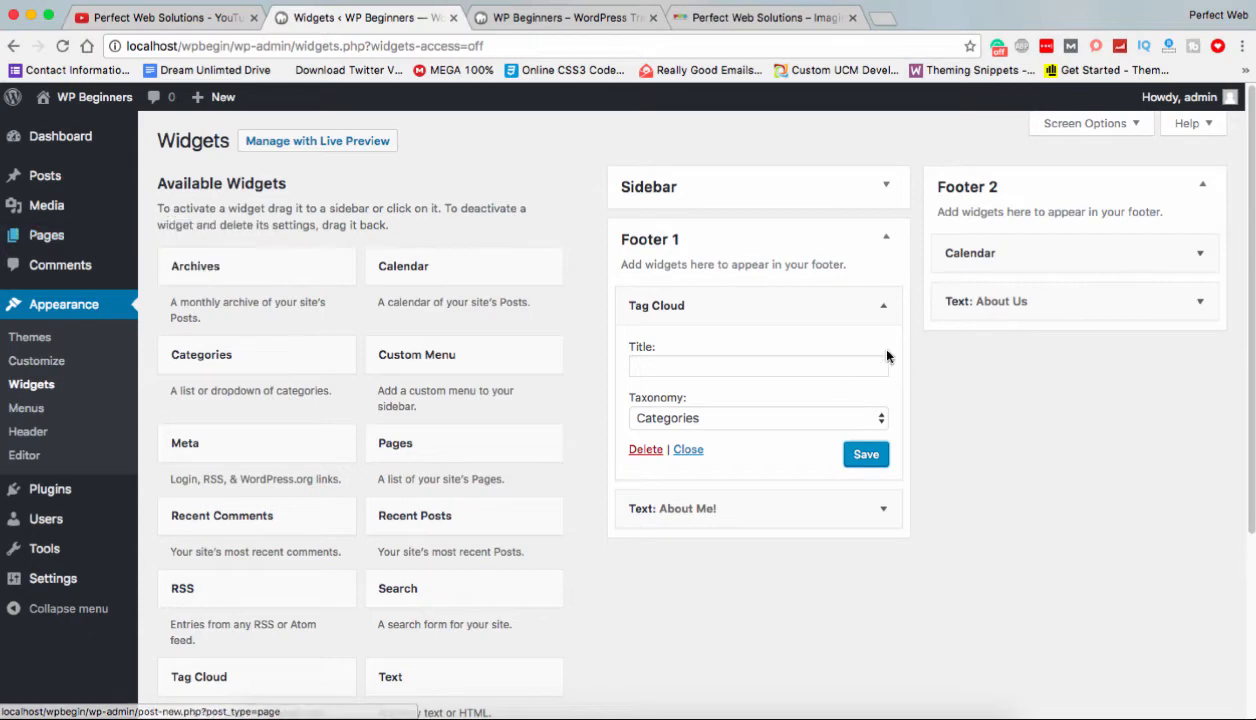
Collapse the Tag Cloud widget's settings and the Footer 1 and Footer 2 areas.
click(880, 304)
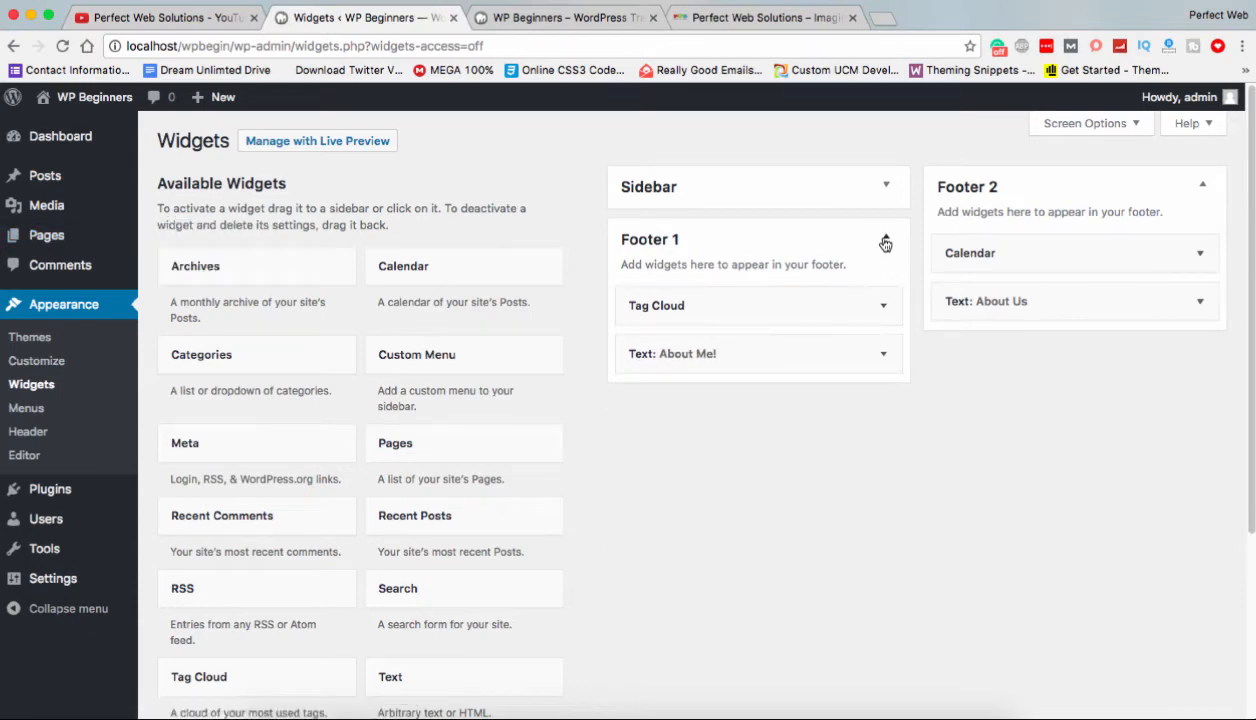
click(884, 237)
click(1204, 190)
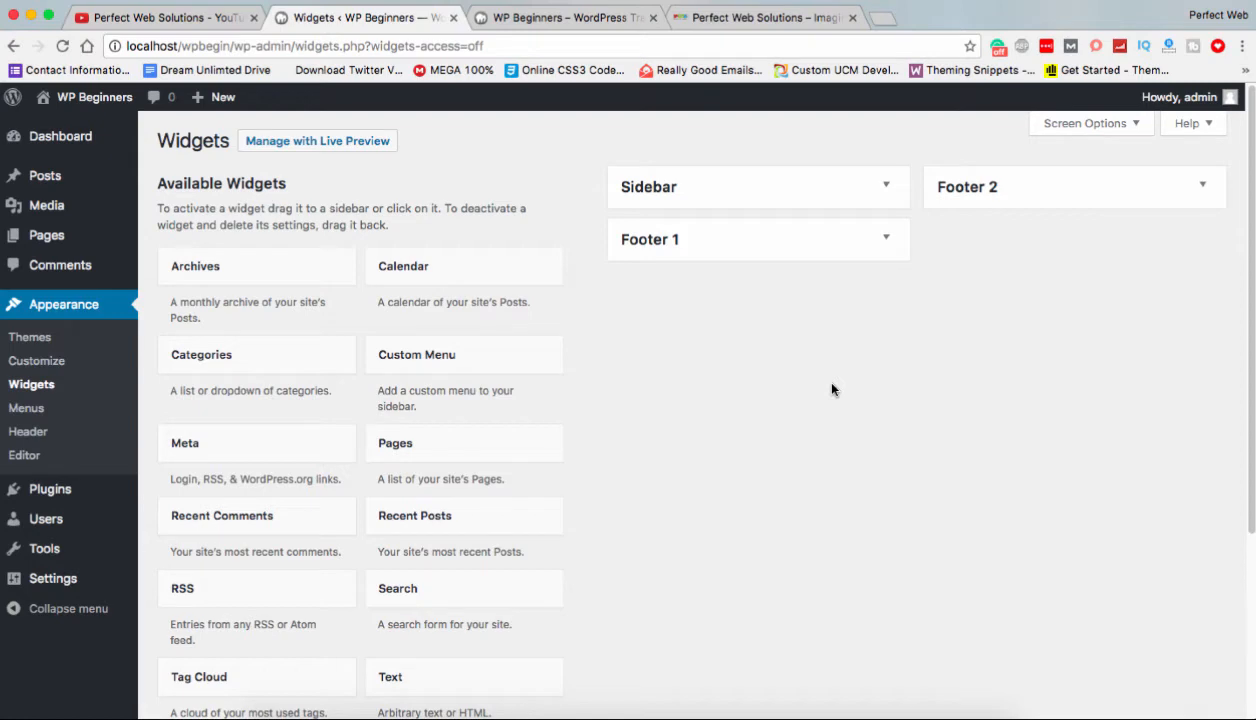
Look over the posts, sidebar widgets and footer widgets on the site's front page.
click(552, 18)
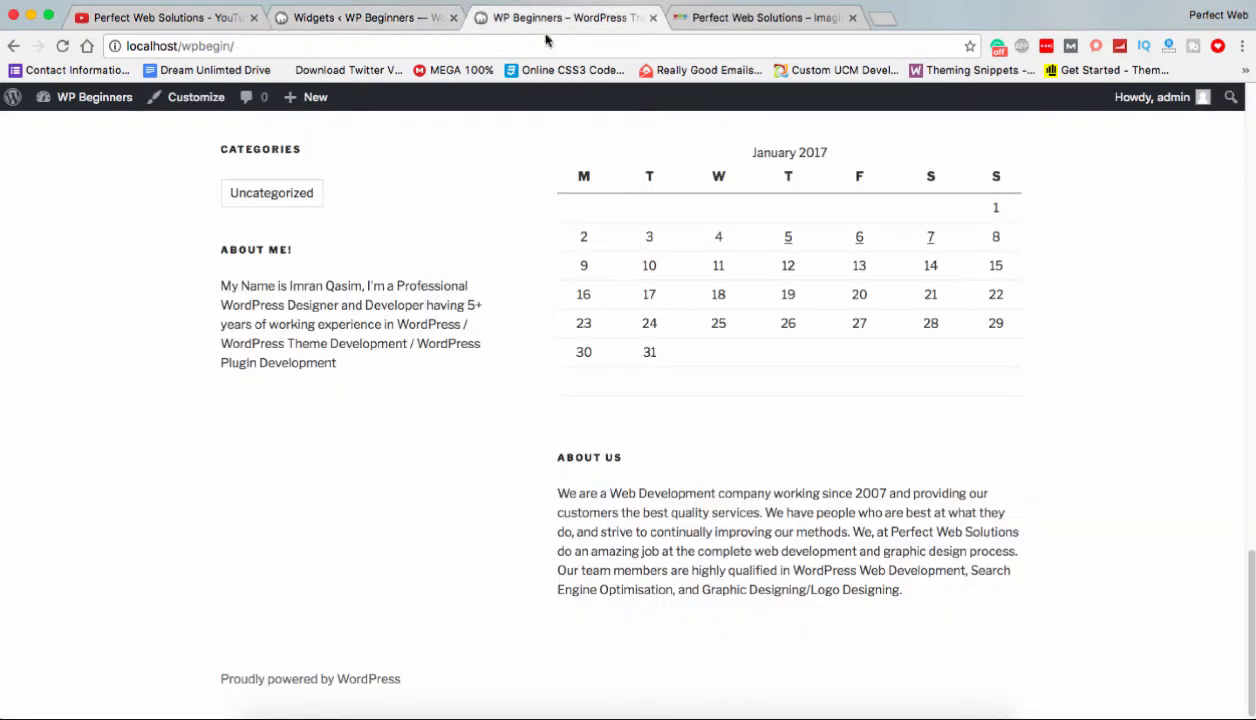
scroll(594, 330, up, 10)
scroll(594, 330, down, 6)
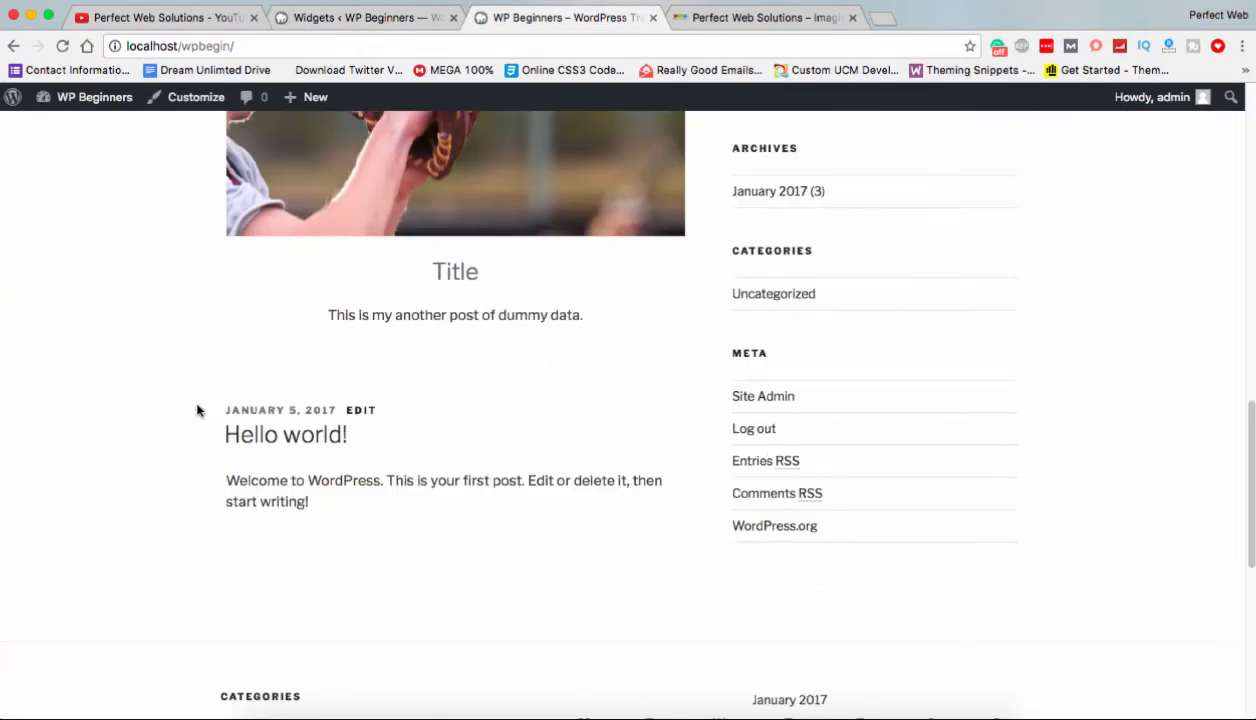
scroll(345, 517, down, 3)
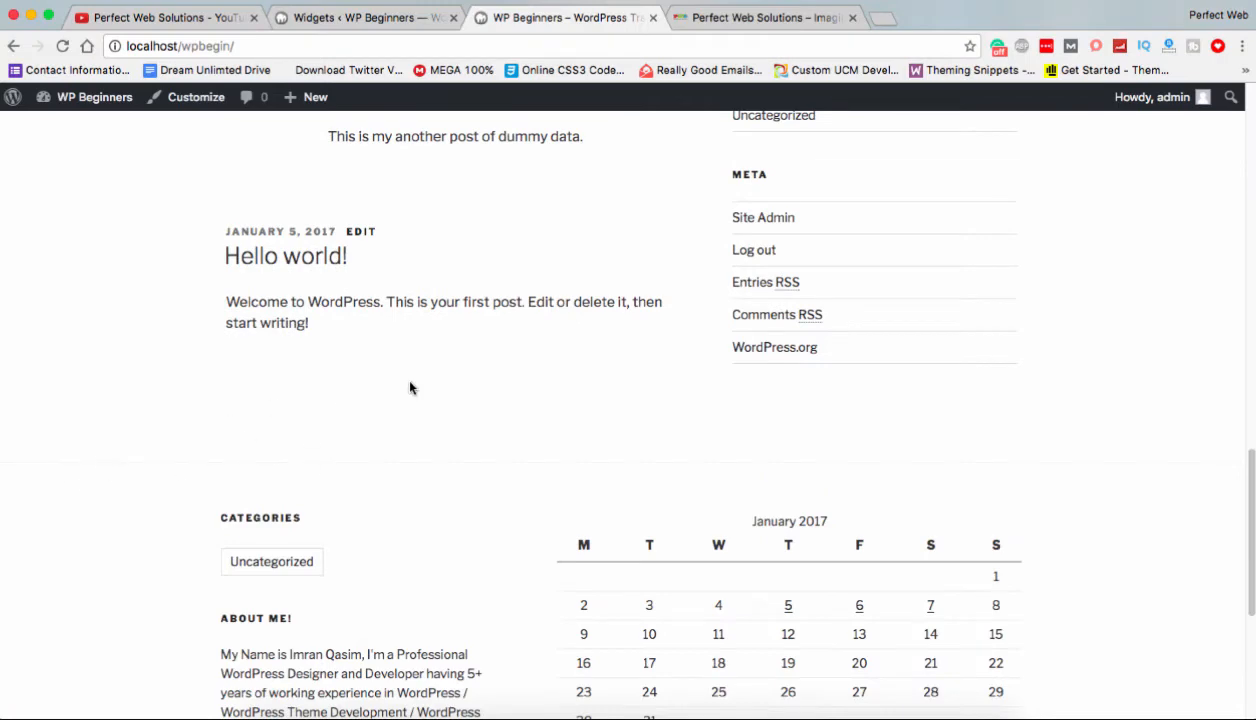
scroll(406, 390, up, 7)
scroll(163, 355, down, 3)
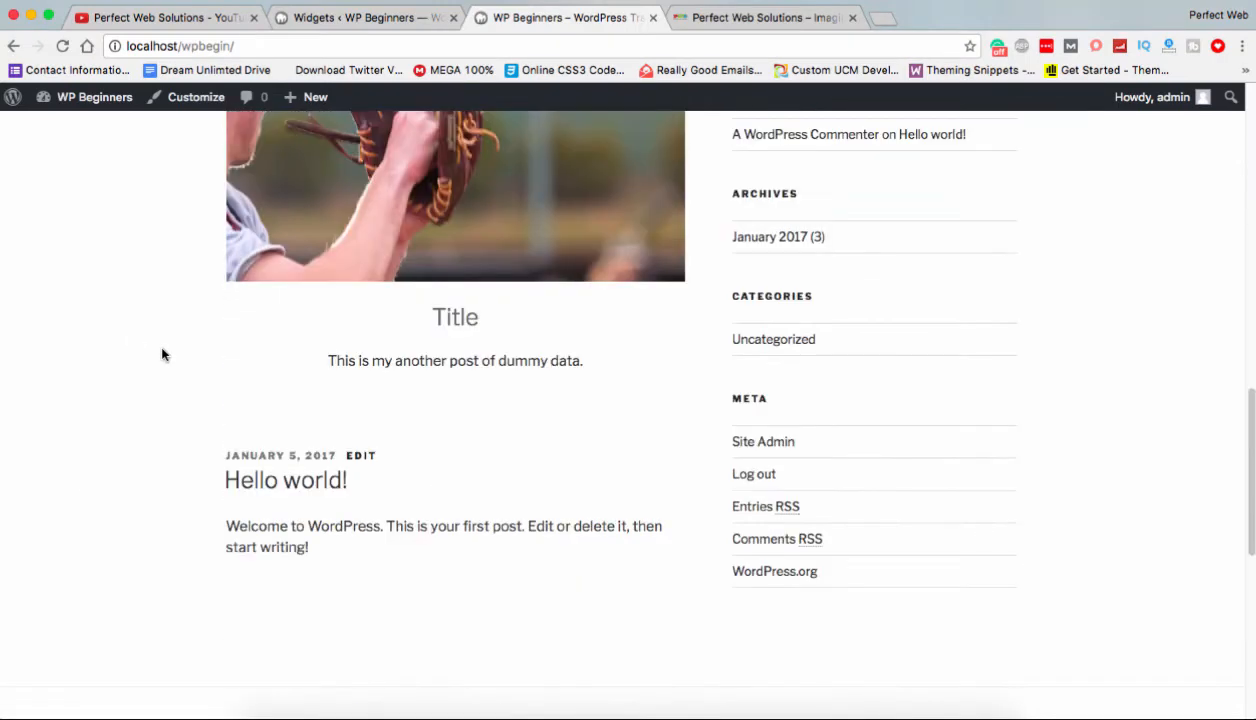
scroll(384, 449, up, 3)
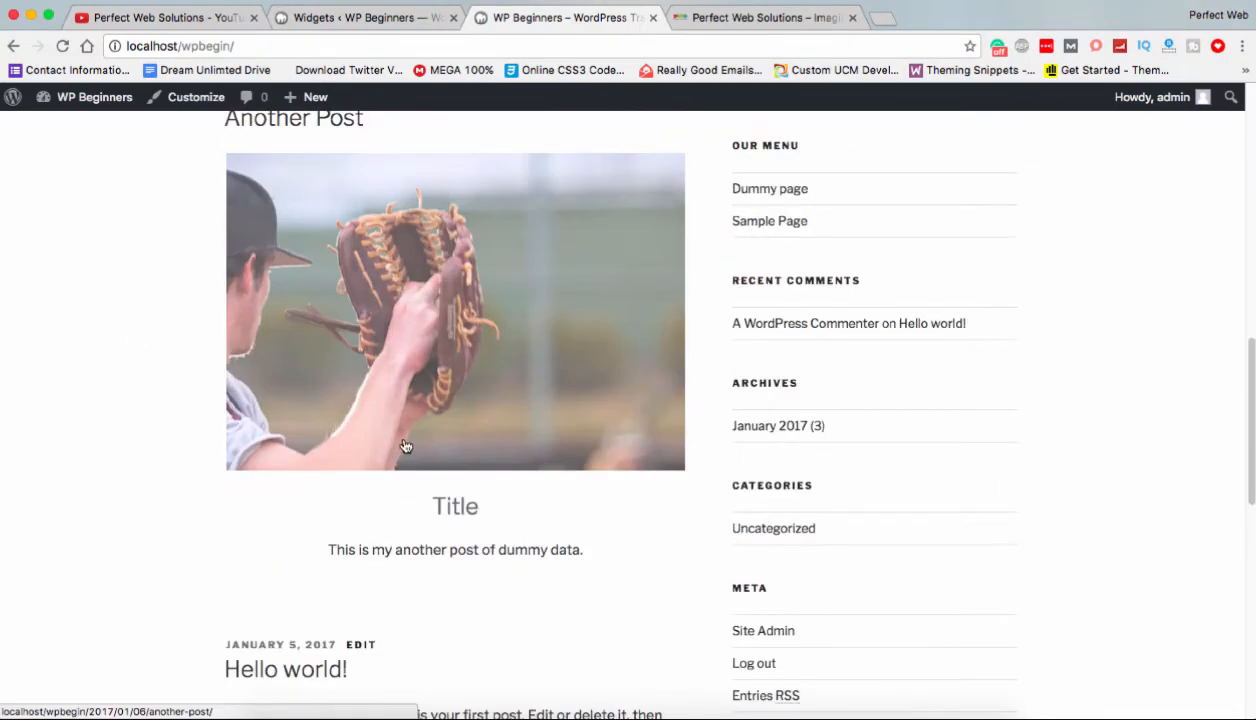
Open the Menus admin page of the WP Beginners site.
click(365, 20)
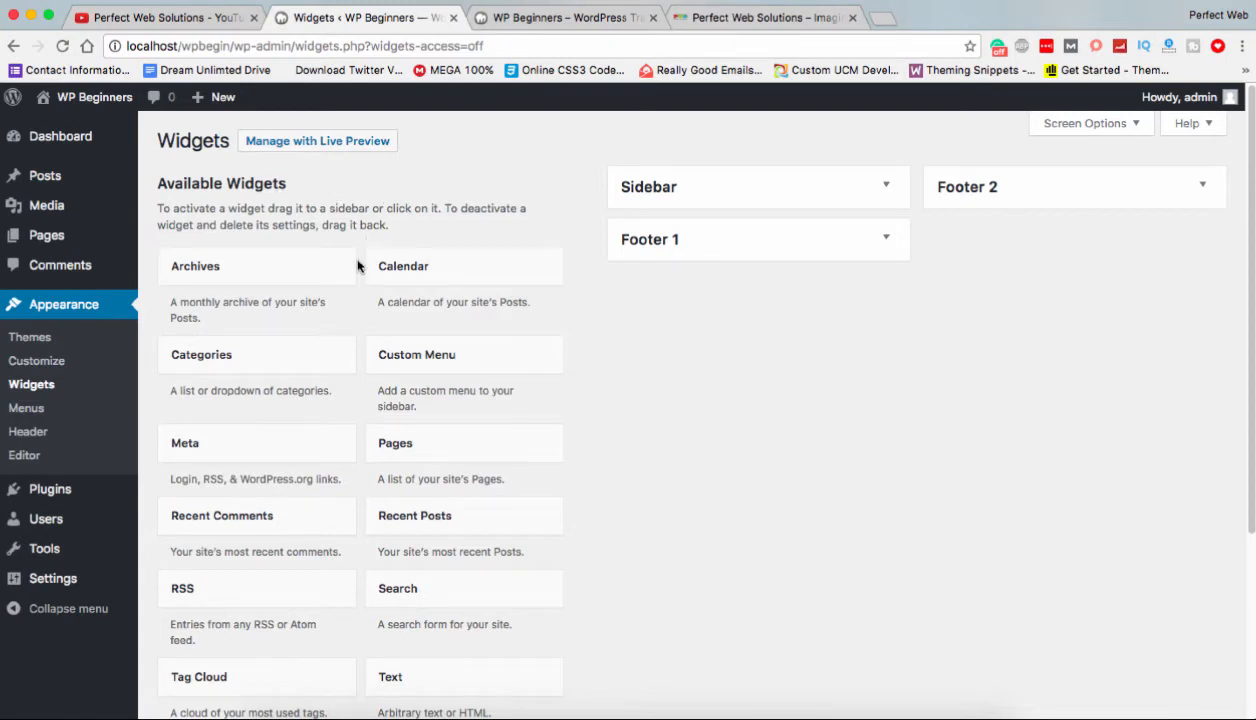
click(20, 411)
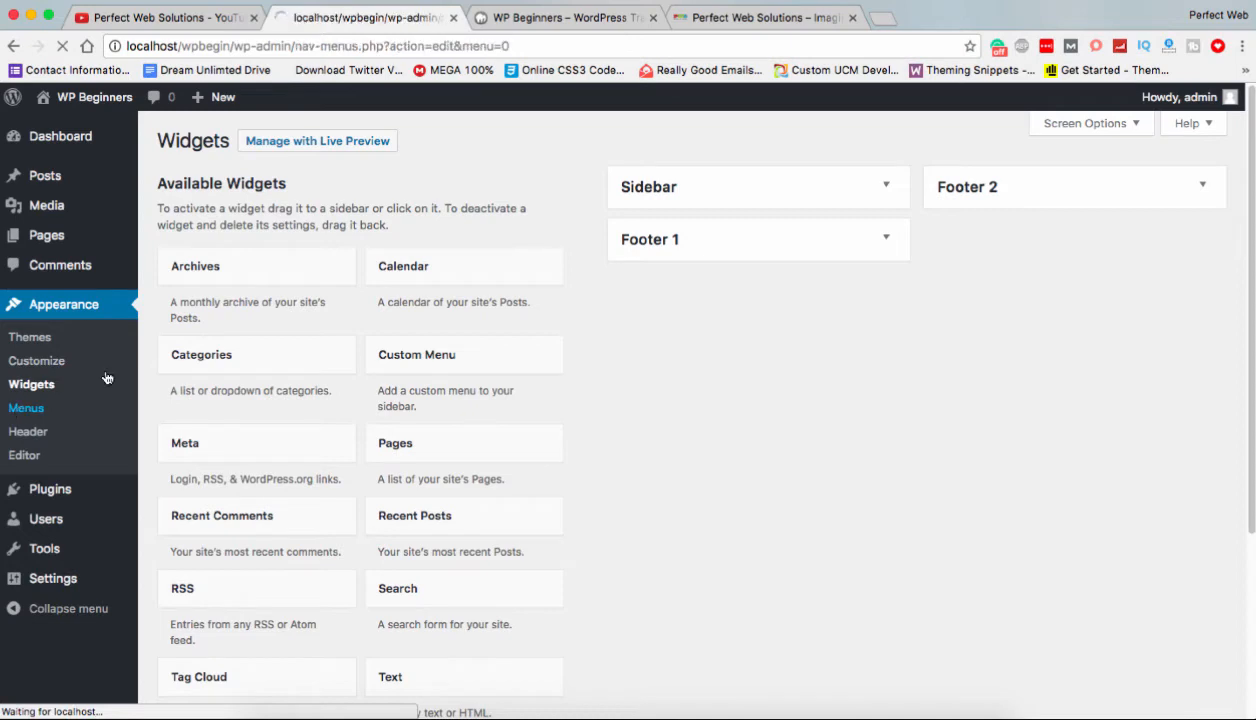
Switch to the Perfect Web Solutions site and follow its navigation menu to the Our Team section.
click(689, 18)
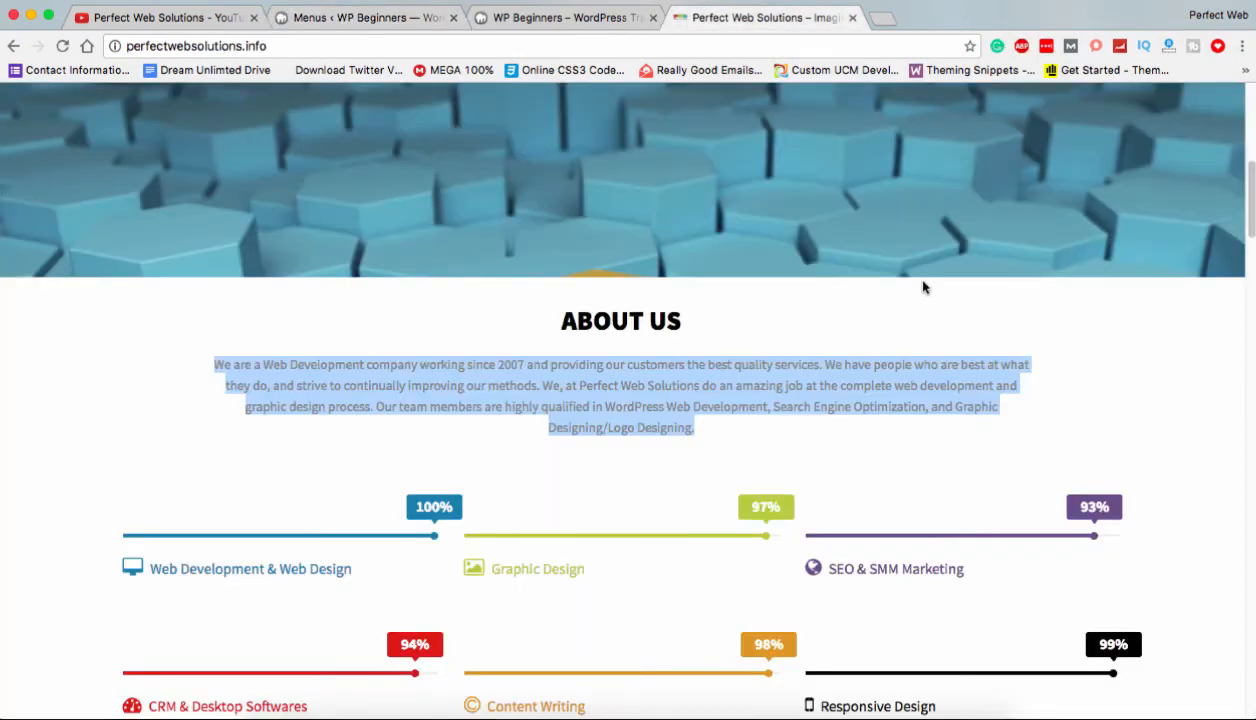
scroll(923, 287, up, 5)
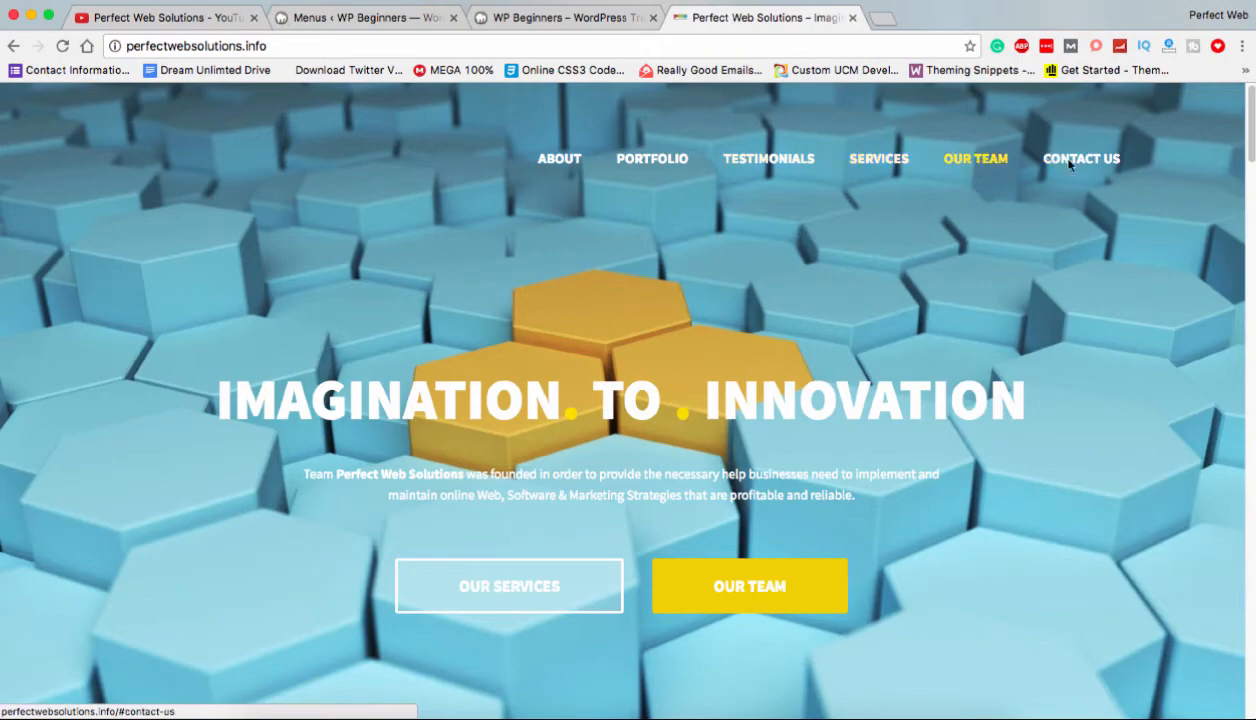
click(990, 163)
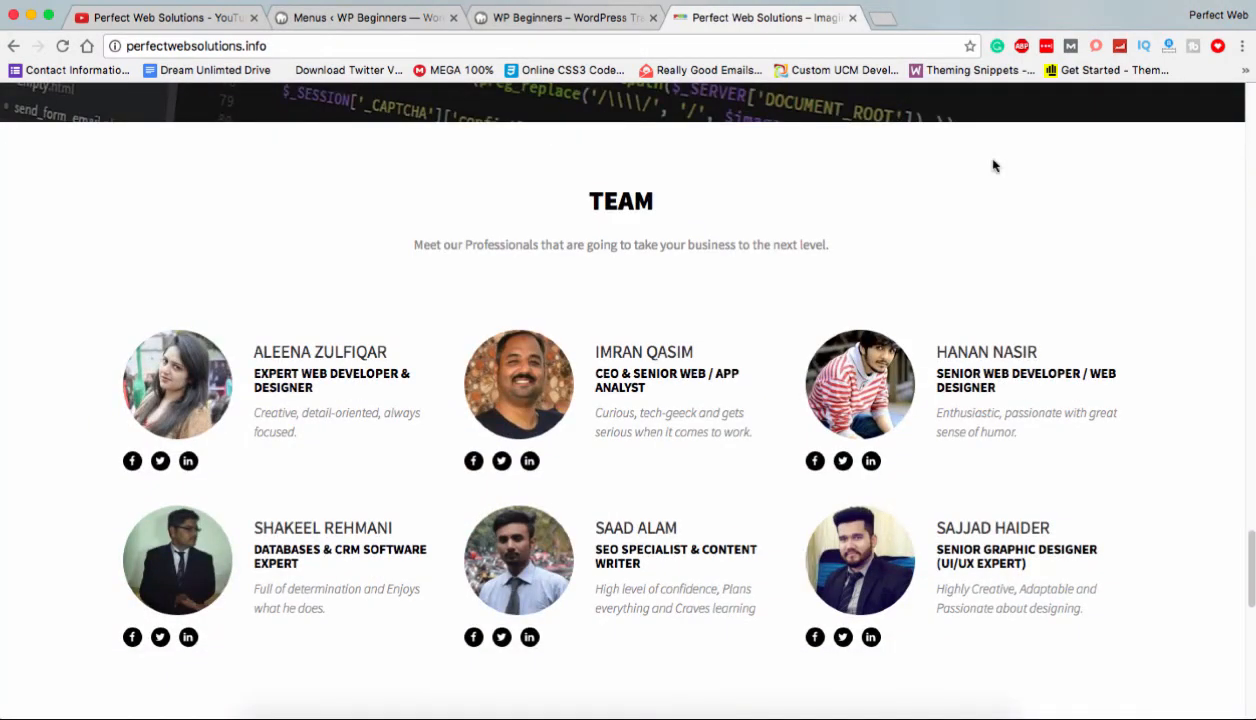
Switch back to the WP Beginners Menus page, collapse the Pages box and read the instruction for creating a menu.
scroll(993, 165, up, 20)
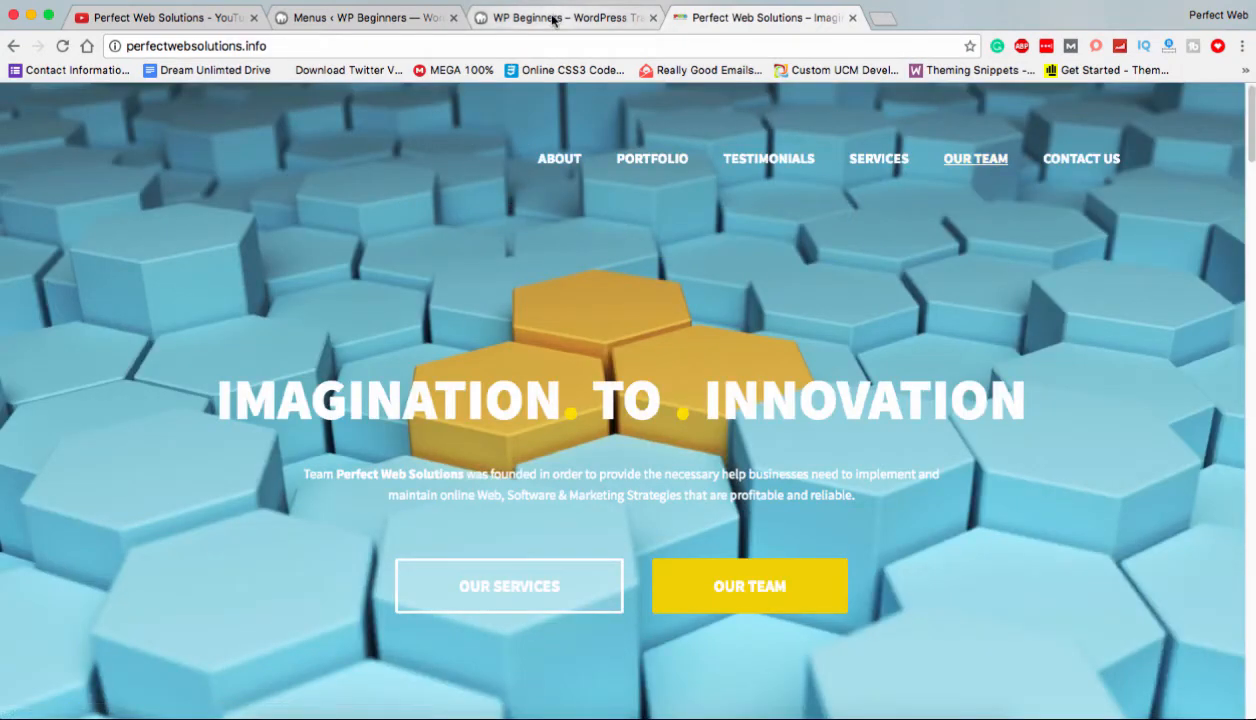
click(357, 17)
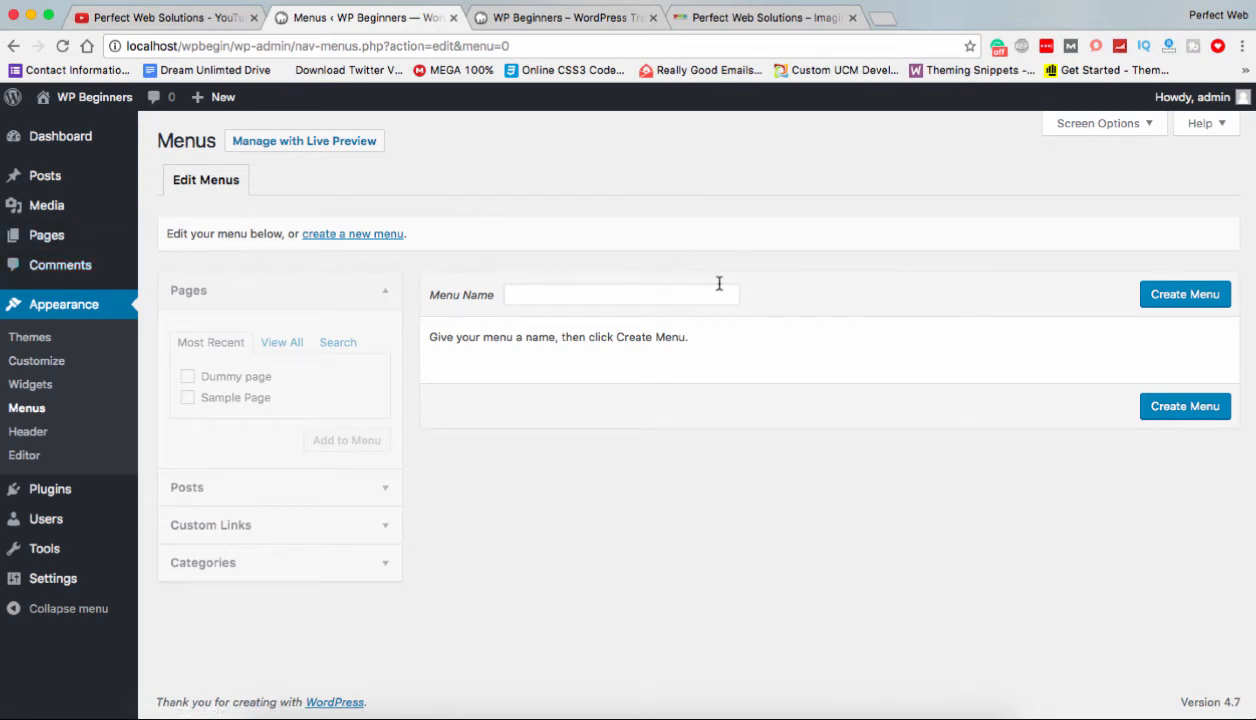
click(383, 292)
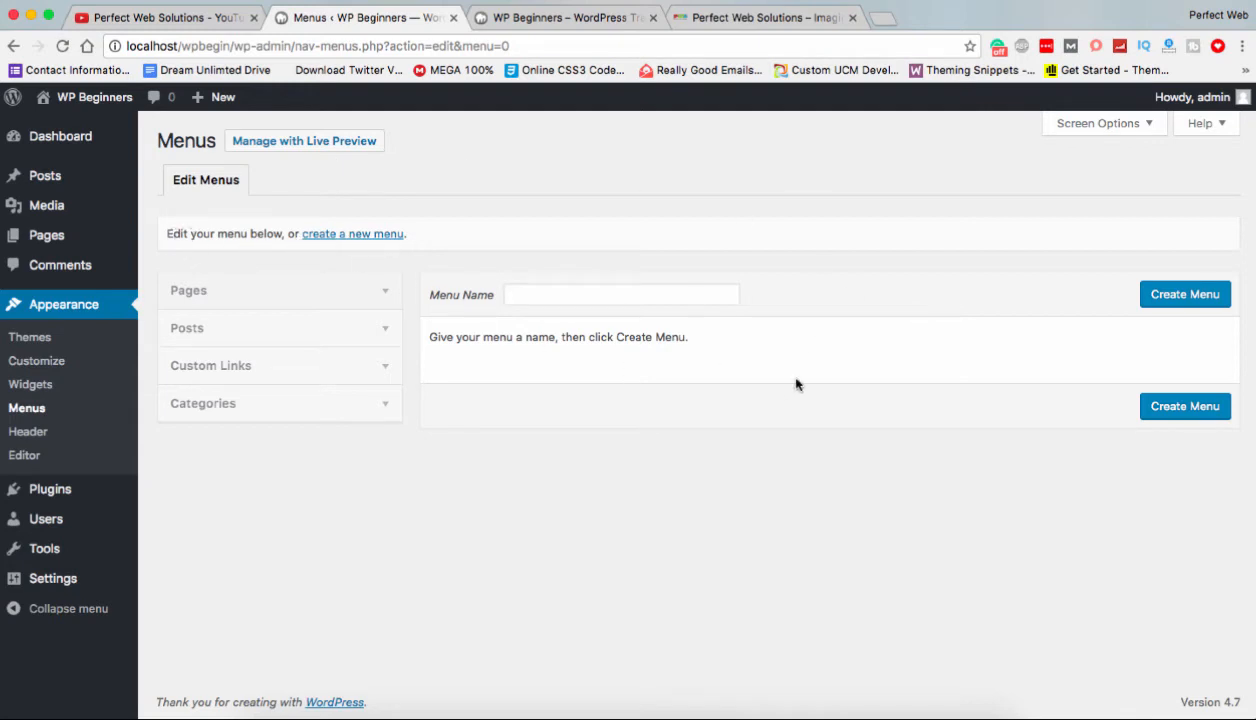
drag(435, 340, 759, 341)
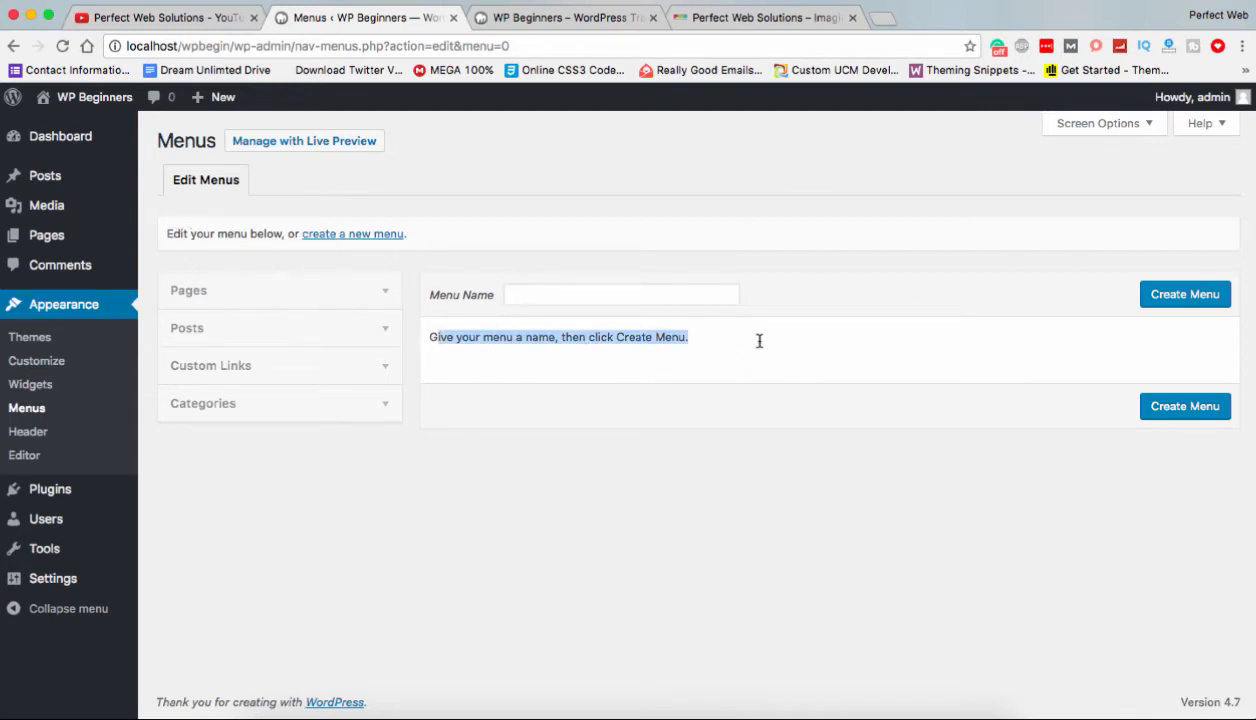
click(759, 341)
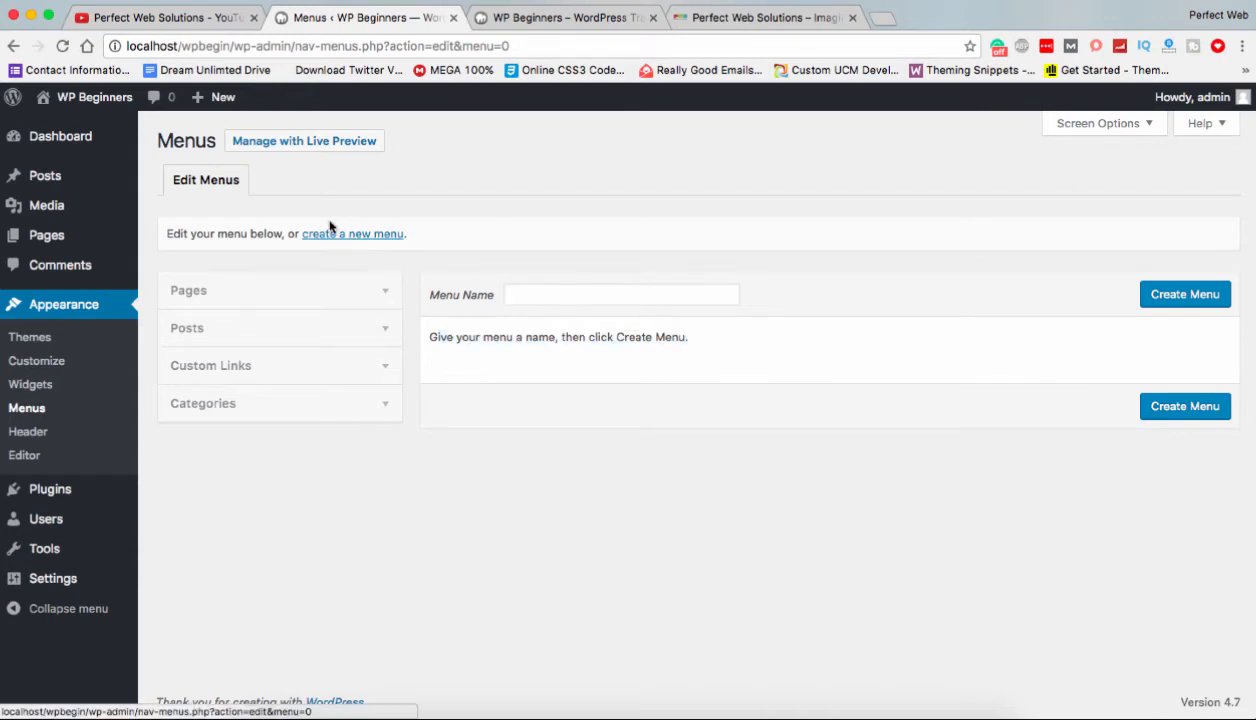
Start a new menu, name it "Main Menu" and create it.
click(383, 236)
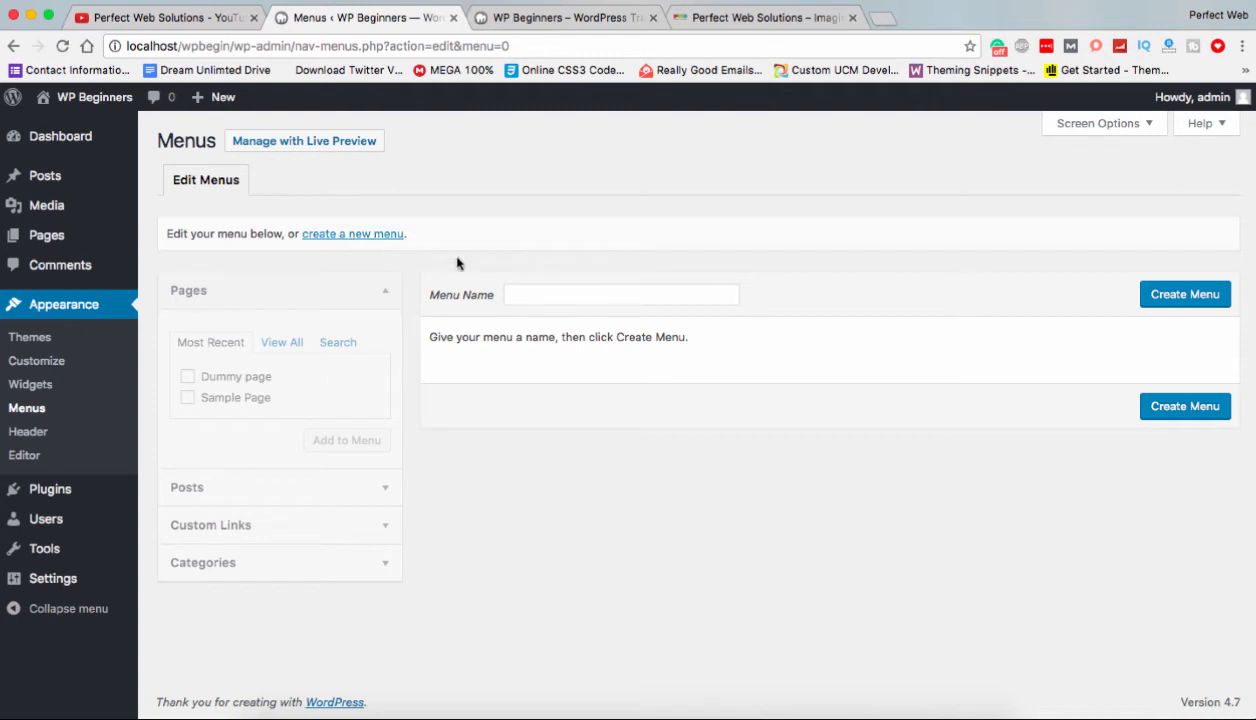
click(535, 291)
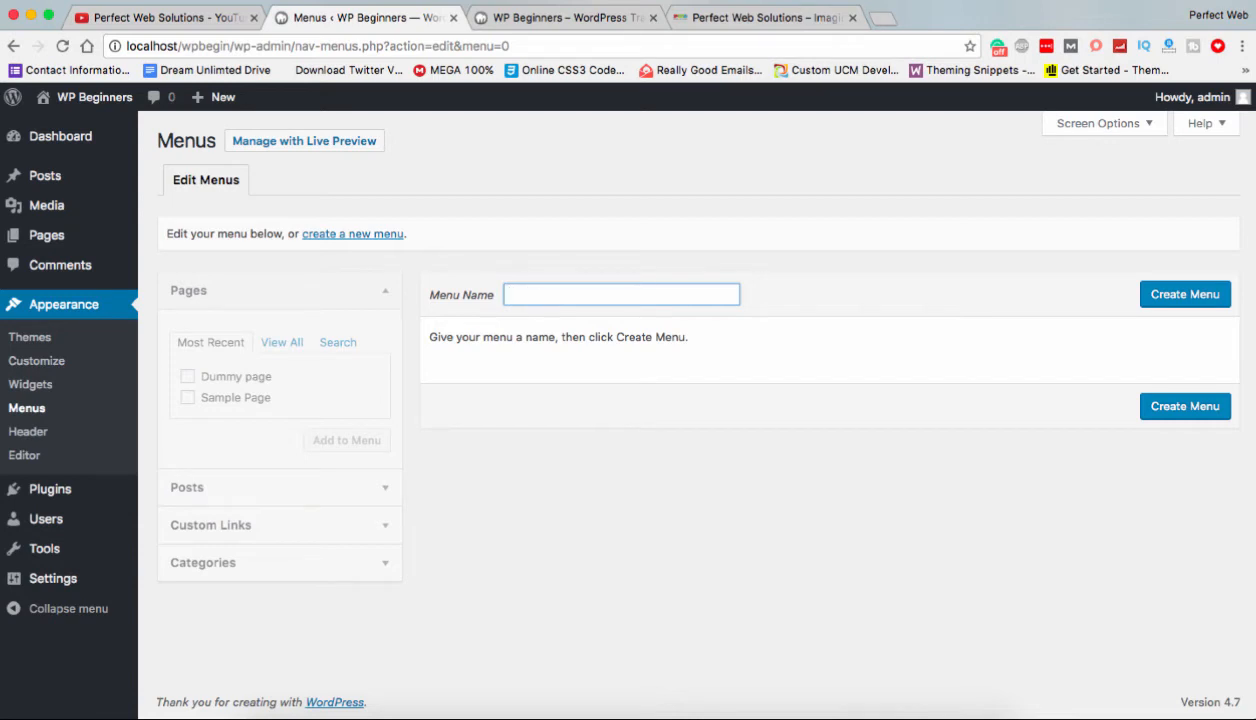
text(My)
key(BackSpace)
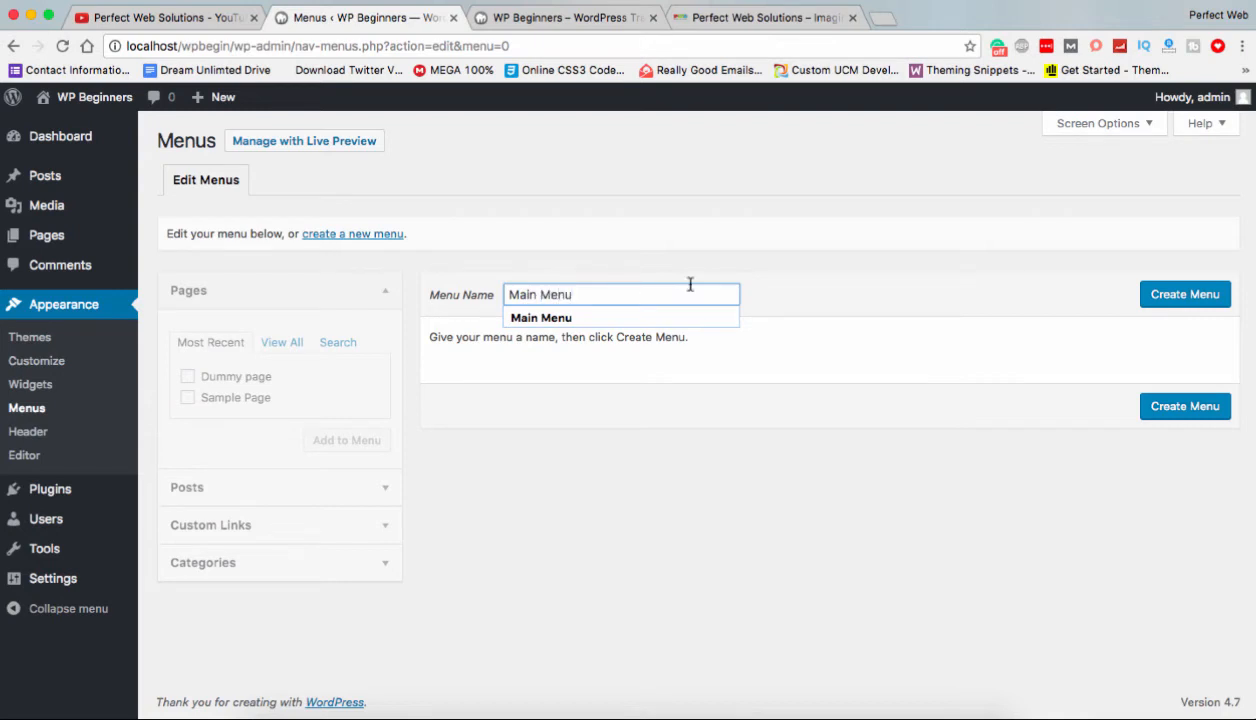
text(ain Menu)
click(1155, 296)
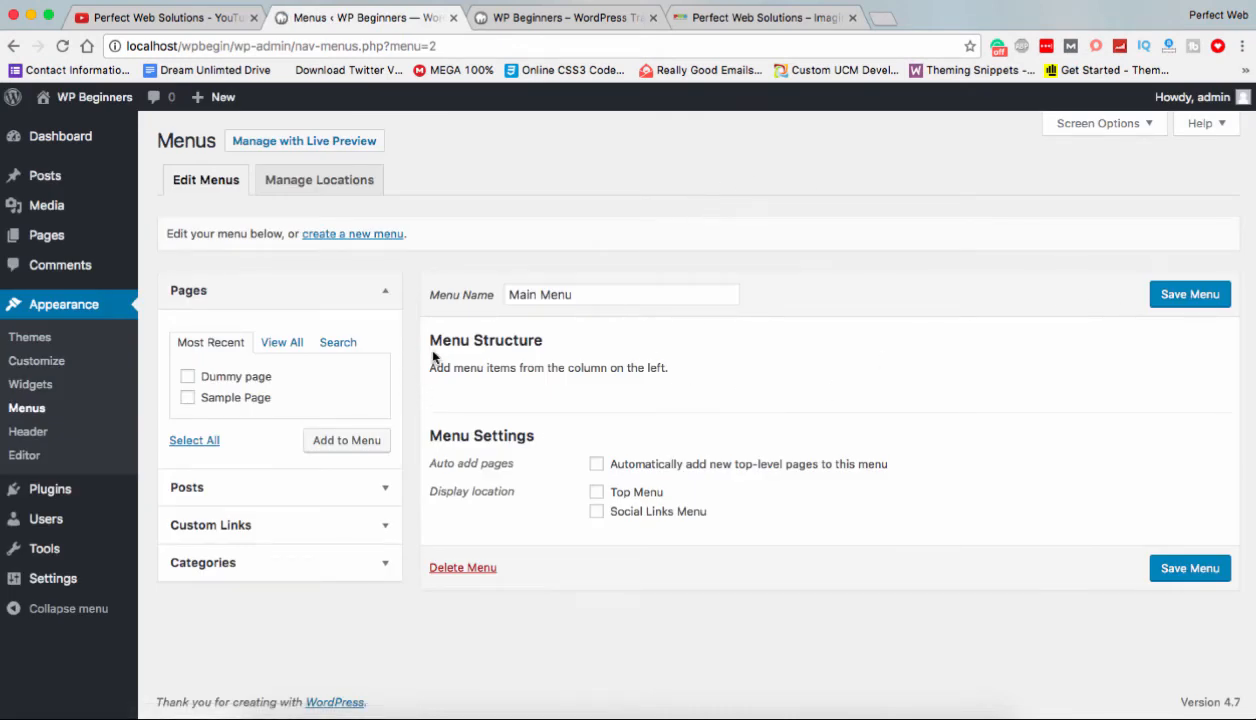
Look over Main Menu's Menu Structure and Menu Settings sections and collapse the Pages box.
drag(428, 340, 874, 526)
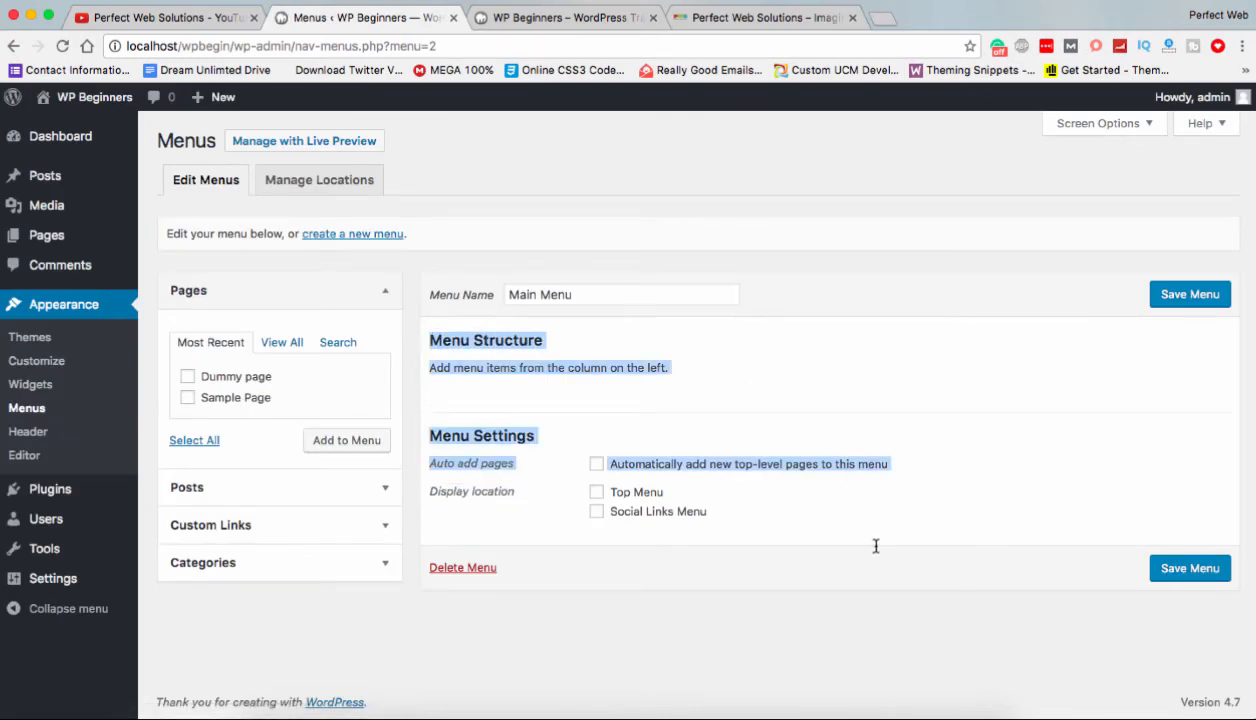
click(855, 548)
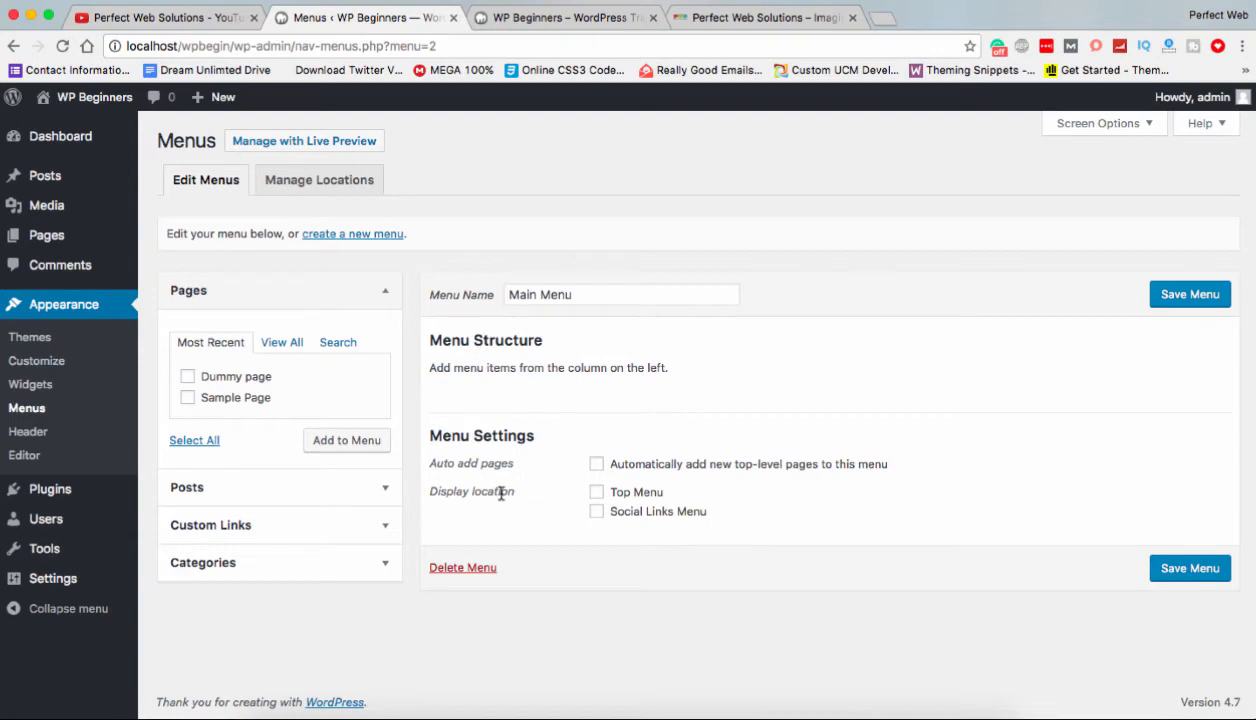
drag(422, 340, 587, 345)
drag(429, 436, 535, 436)
drag(432, 368, 718, 366)
click(233, 294)
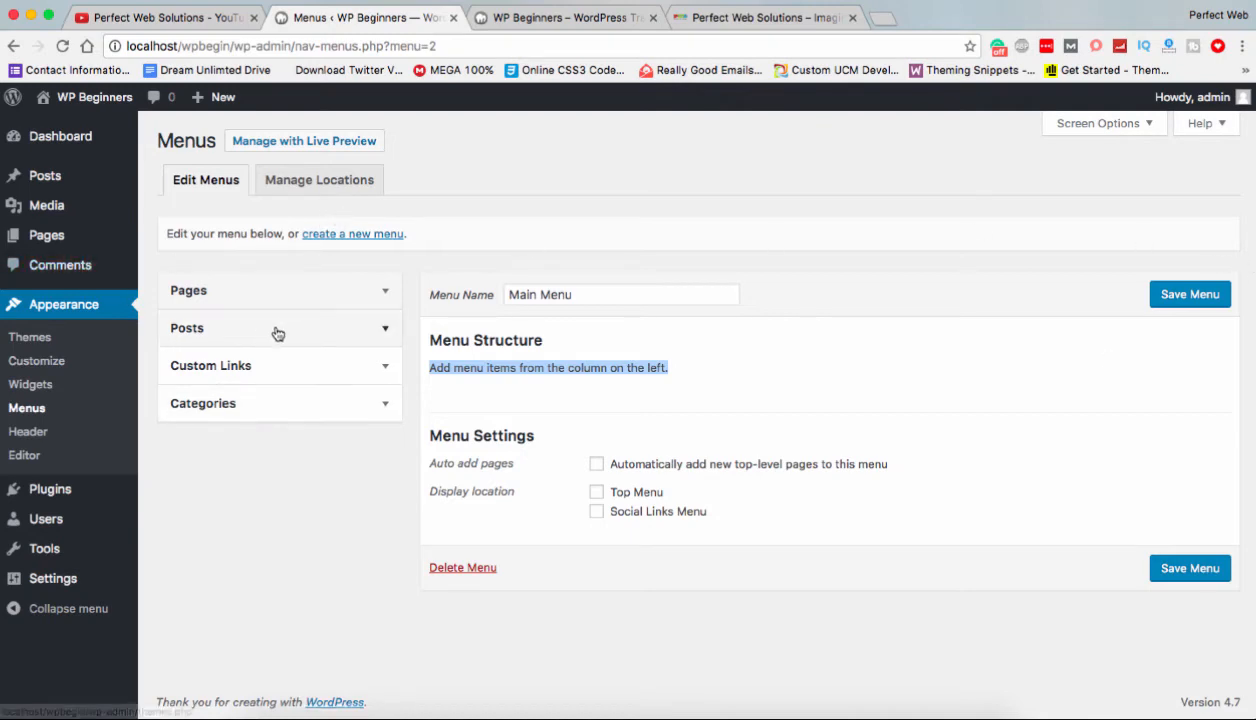
Enable the Tags and Format boxes in the Menus page's screen options.
click(1110, 127)
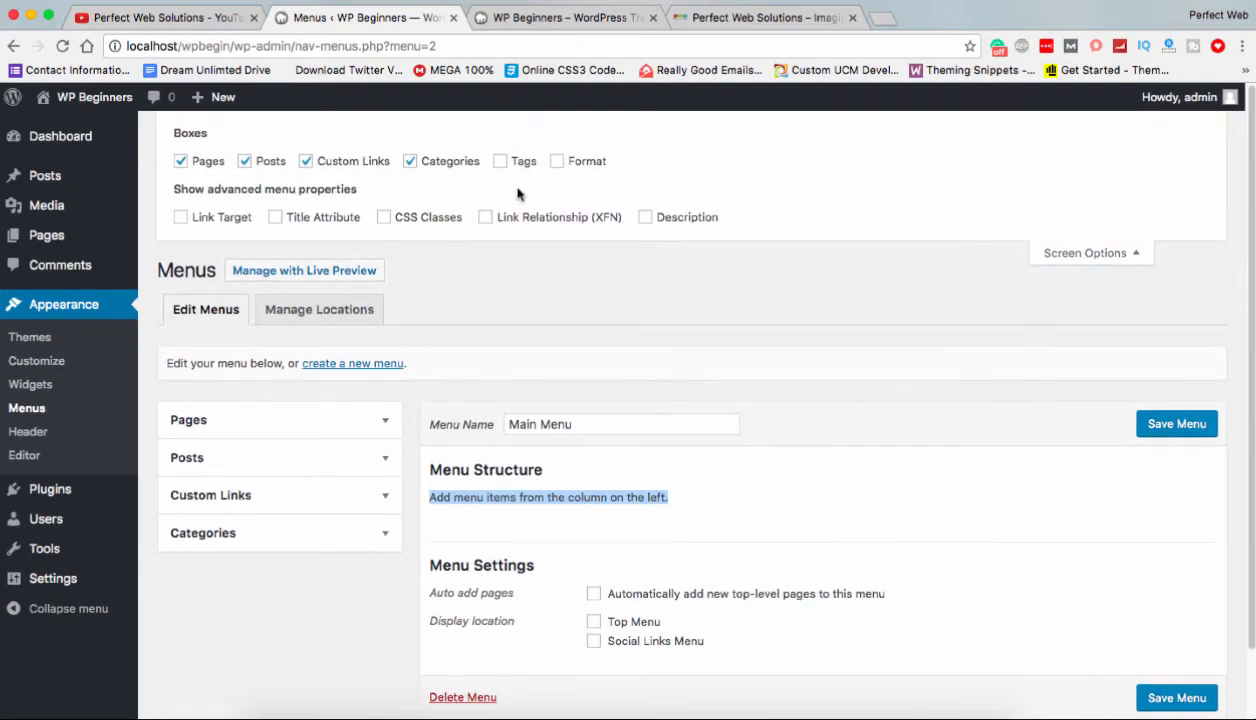
drag(174, 133, 220, 136)
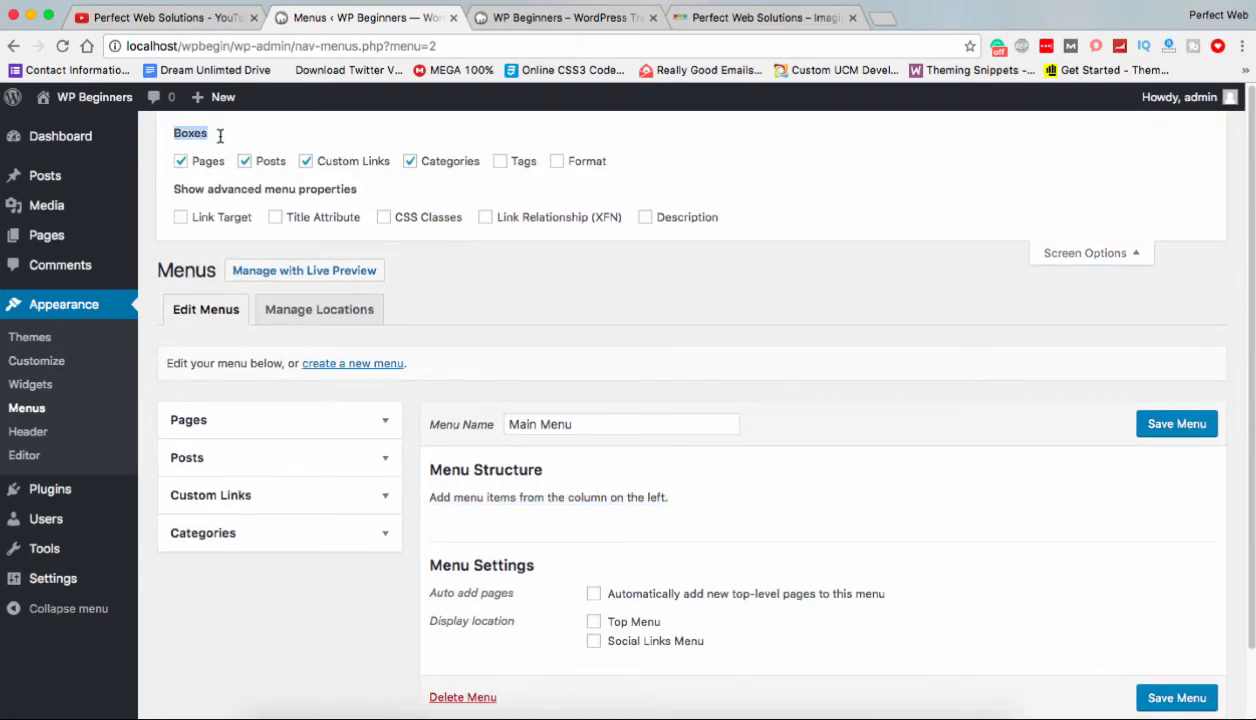
click(500, 162)
click(557, 162)
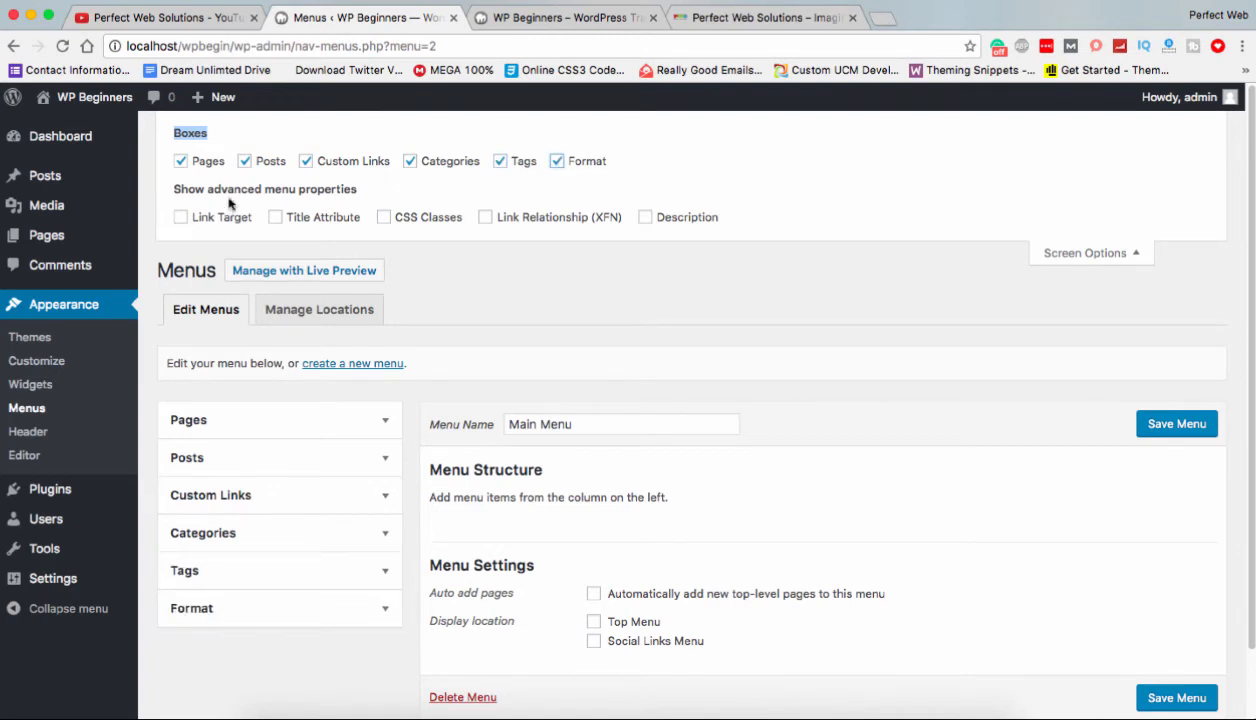
drag(175, 188, 368, 194)
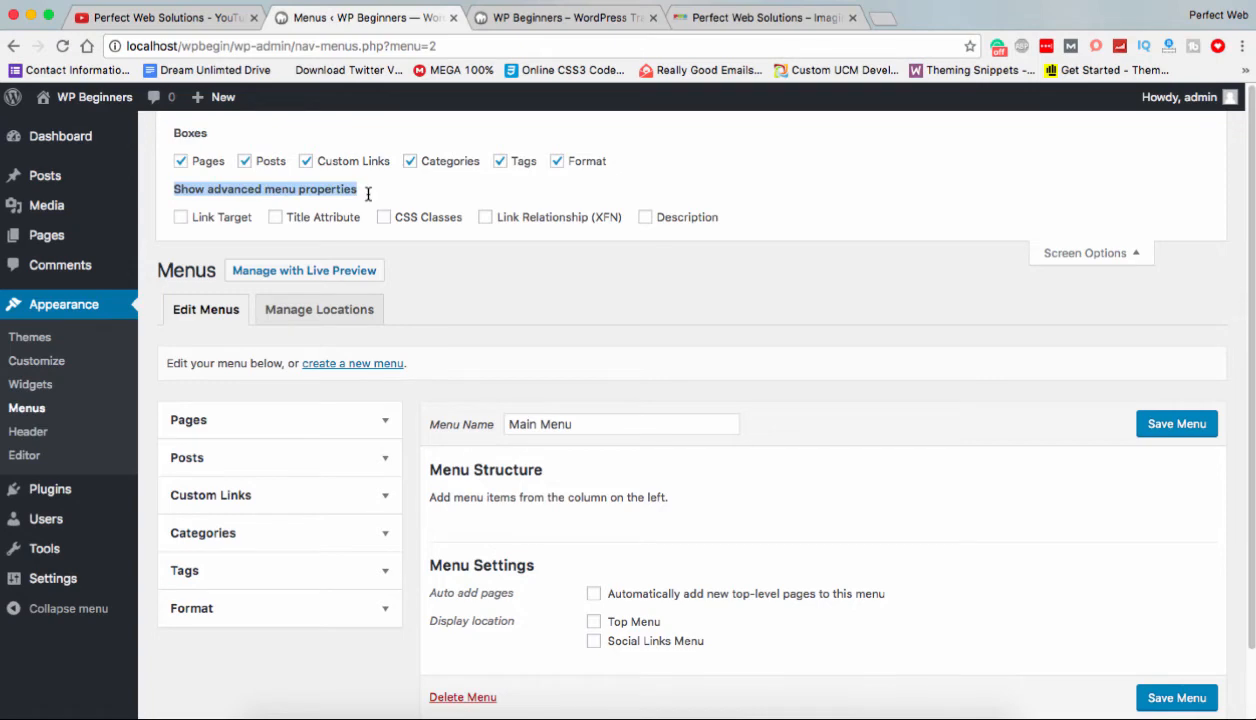
Add Dummy page and Sample Page to Main Menu and save the menu.
scroll(706, 392, down, 2)
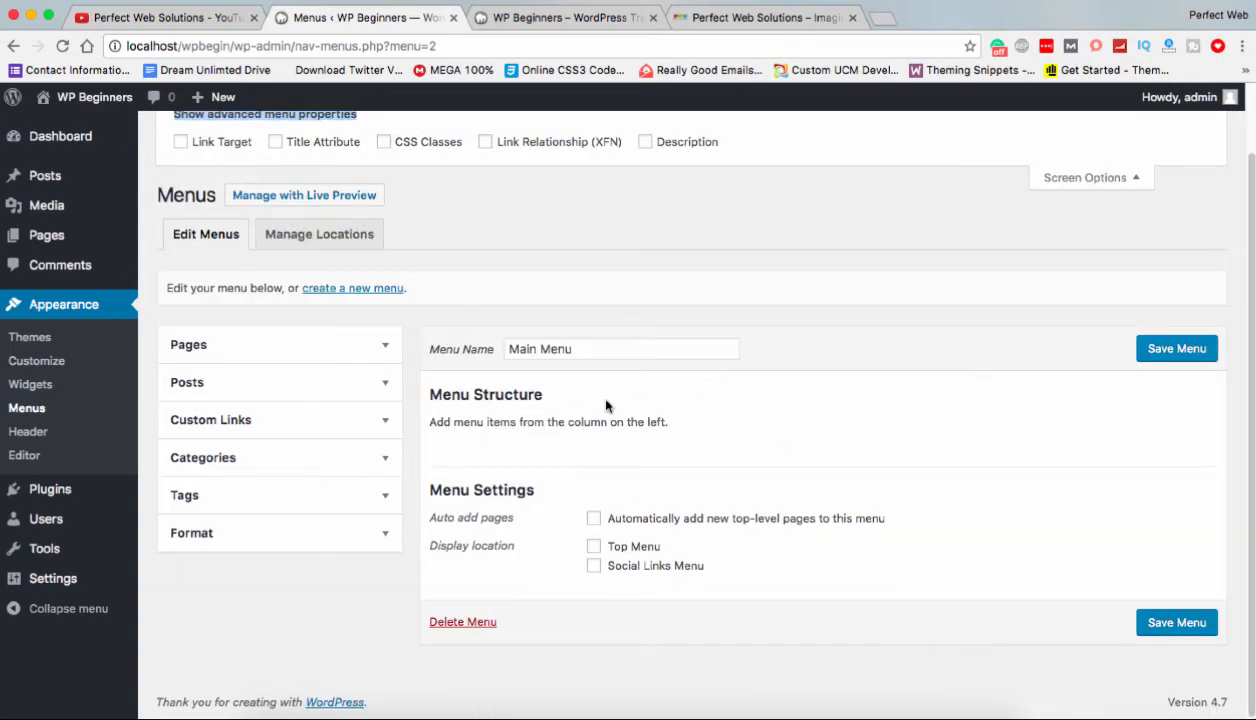
click(274, 340)
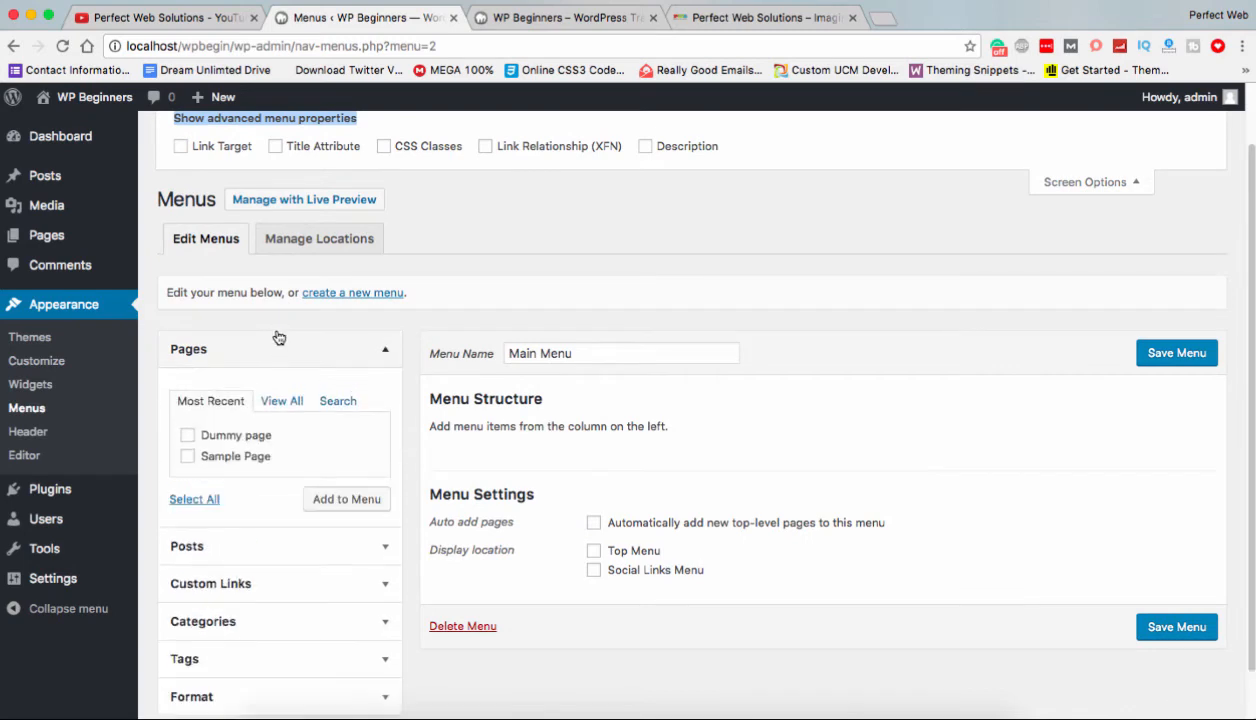
click(187, 435)
click(187, 456)
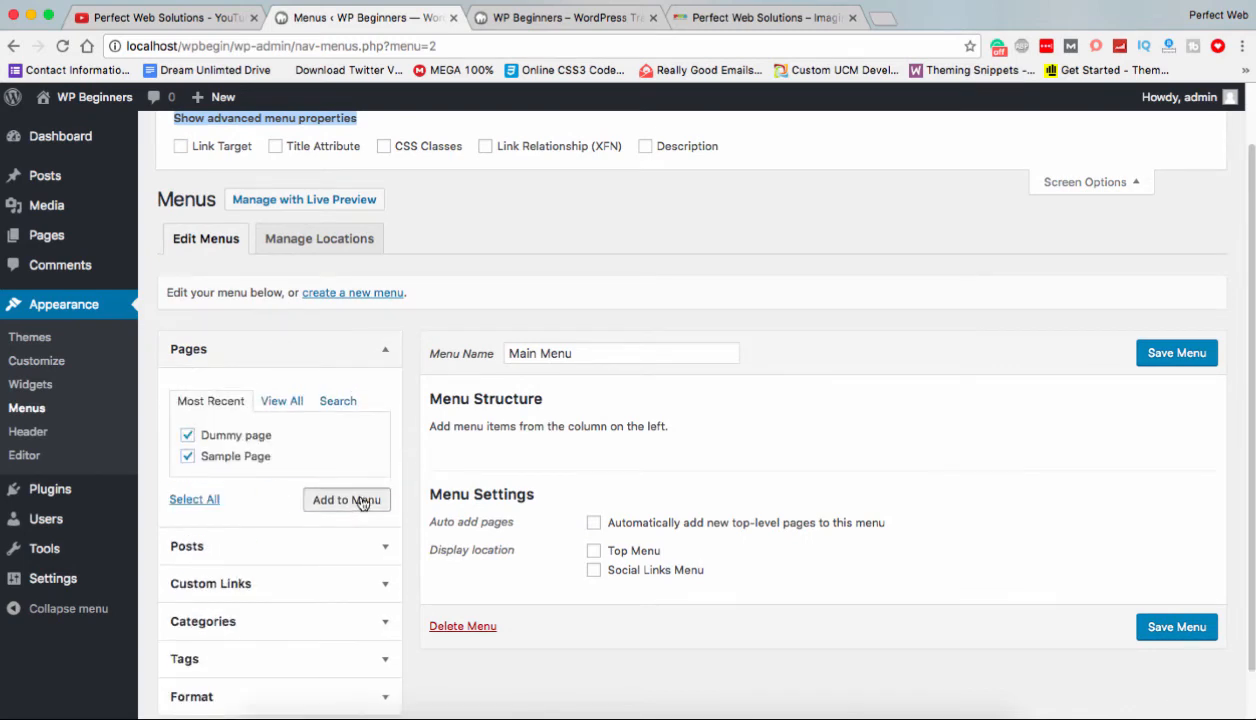
click(362, 500)
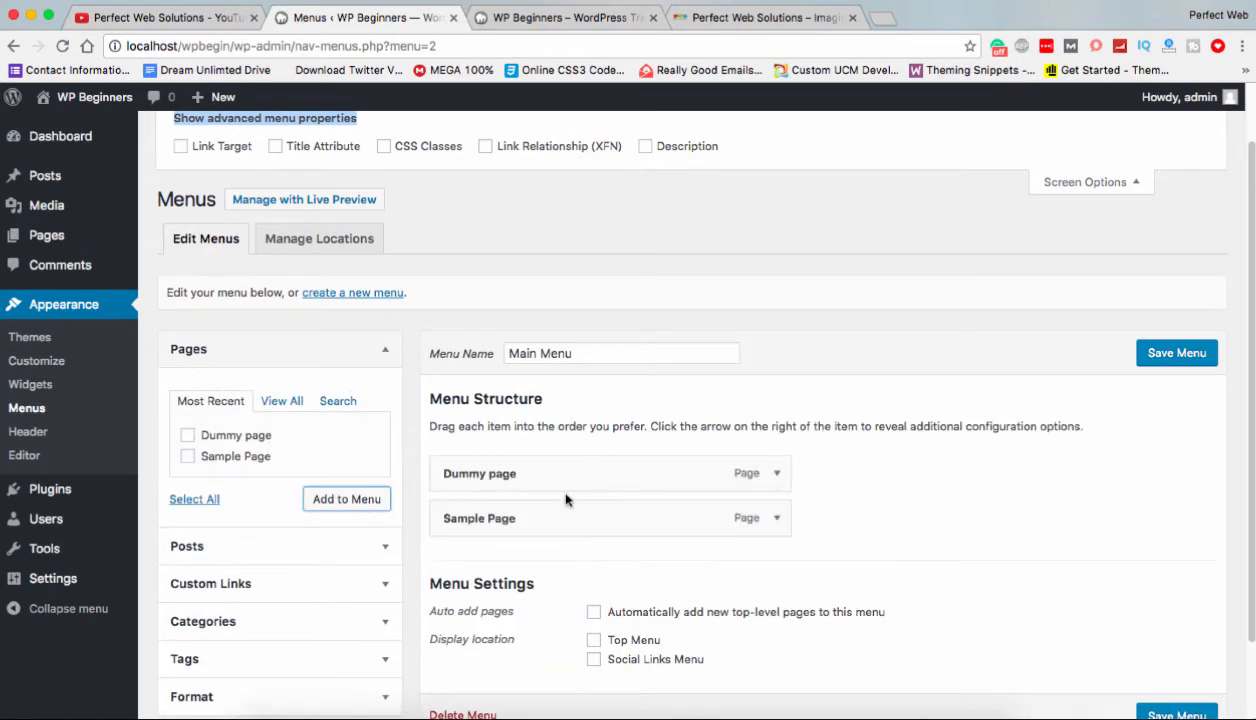
click(1160, 354)
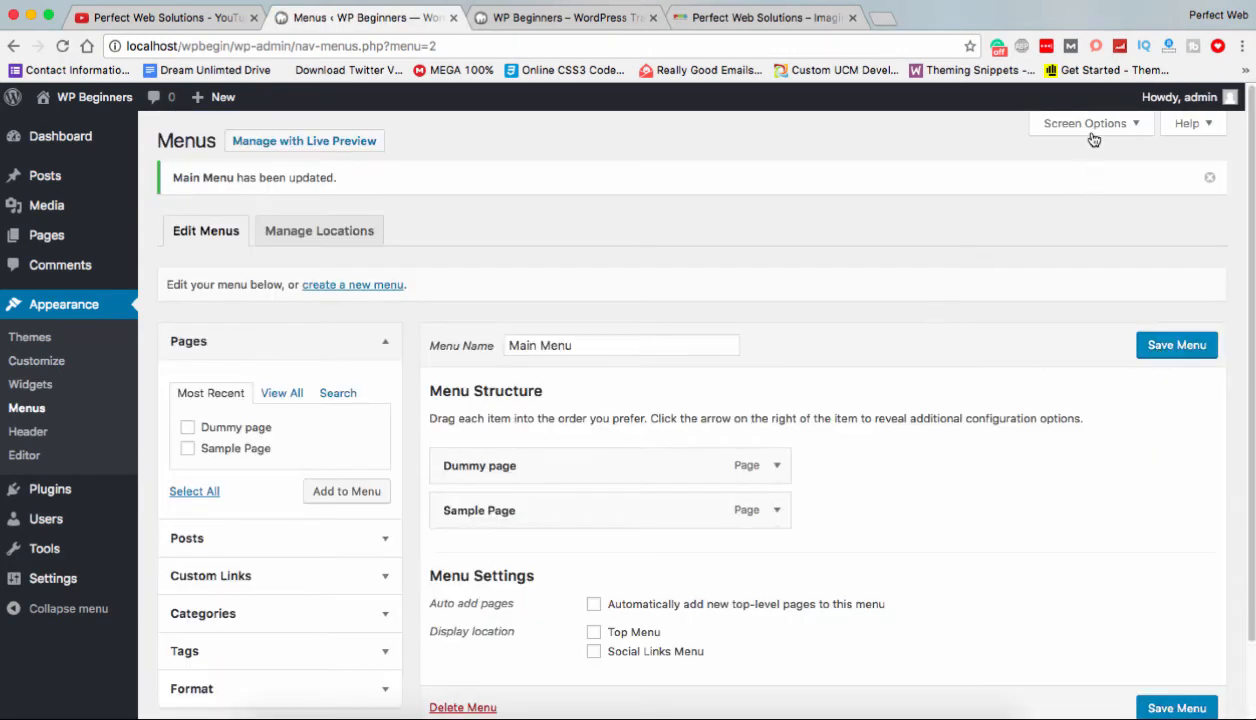
Open the screen options and review the advanced menu properties.
click(1090, 124)
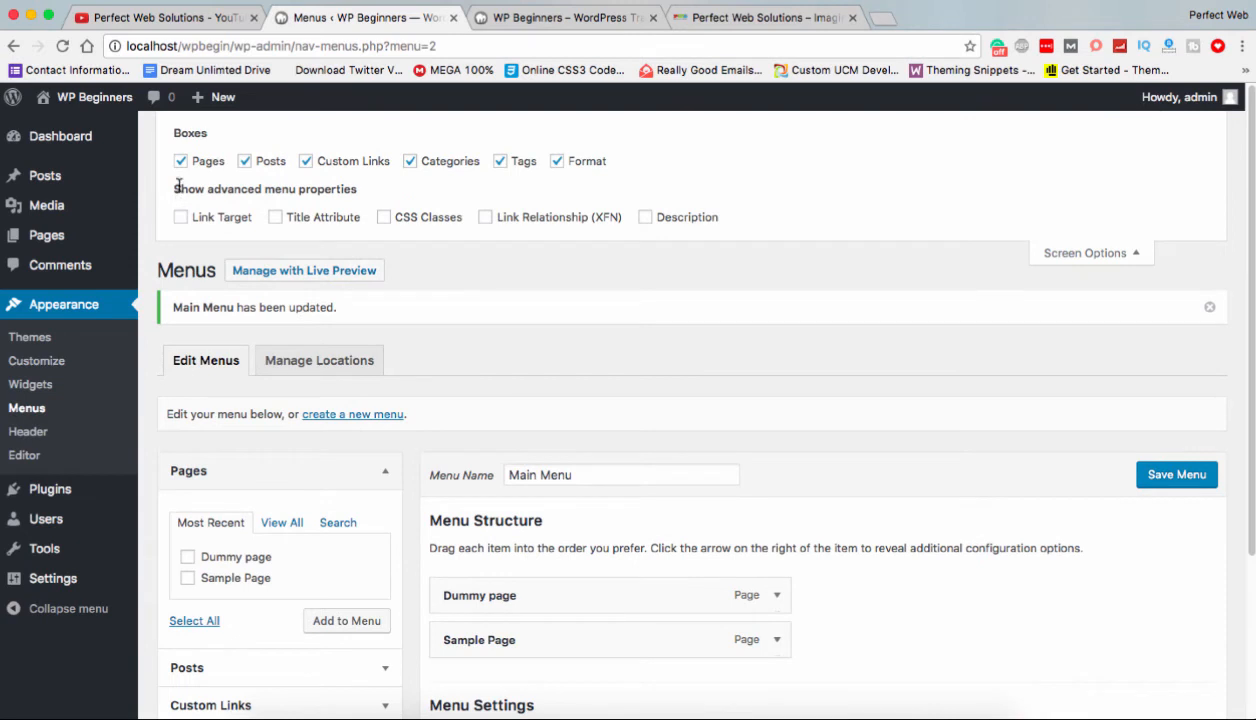
drag(174, 188, 437, 188)
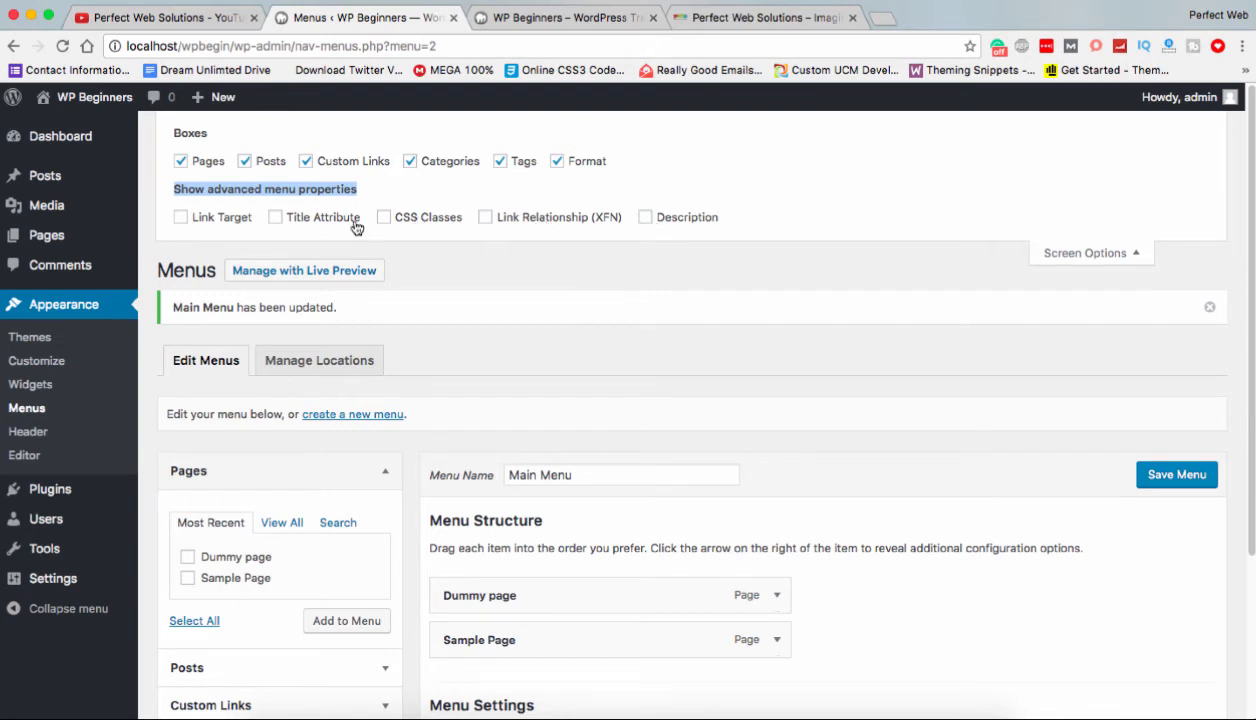
scroll(340, 284, down, 3)
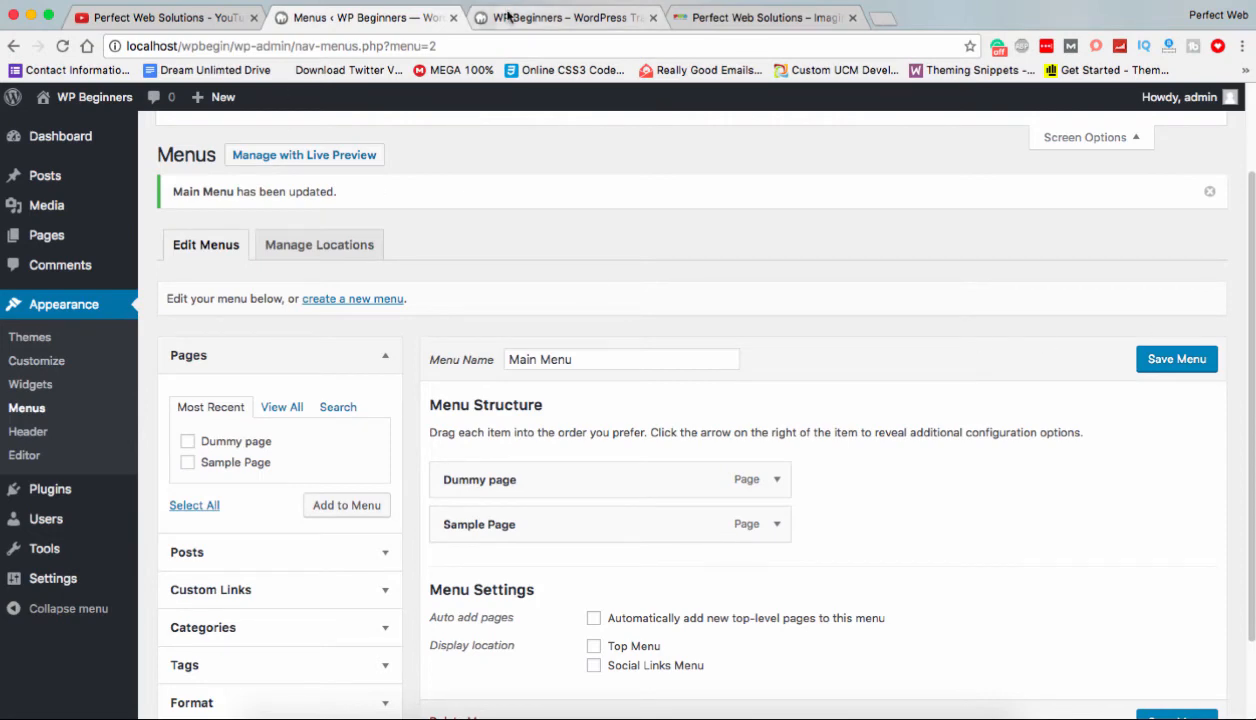
Reload the WP Beginners front page to check for the navigation menu, and return to the Menus page.
click(508, 16)
click(62, 46)
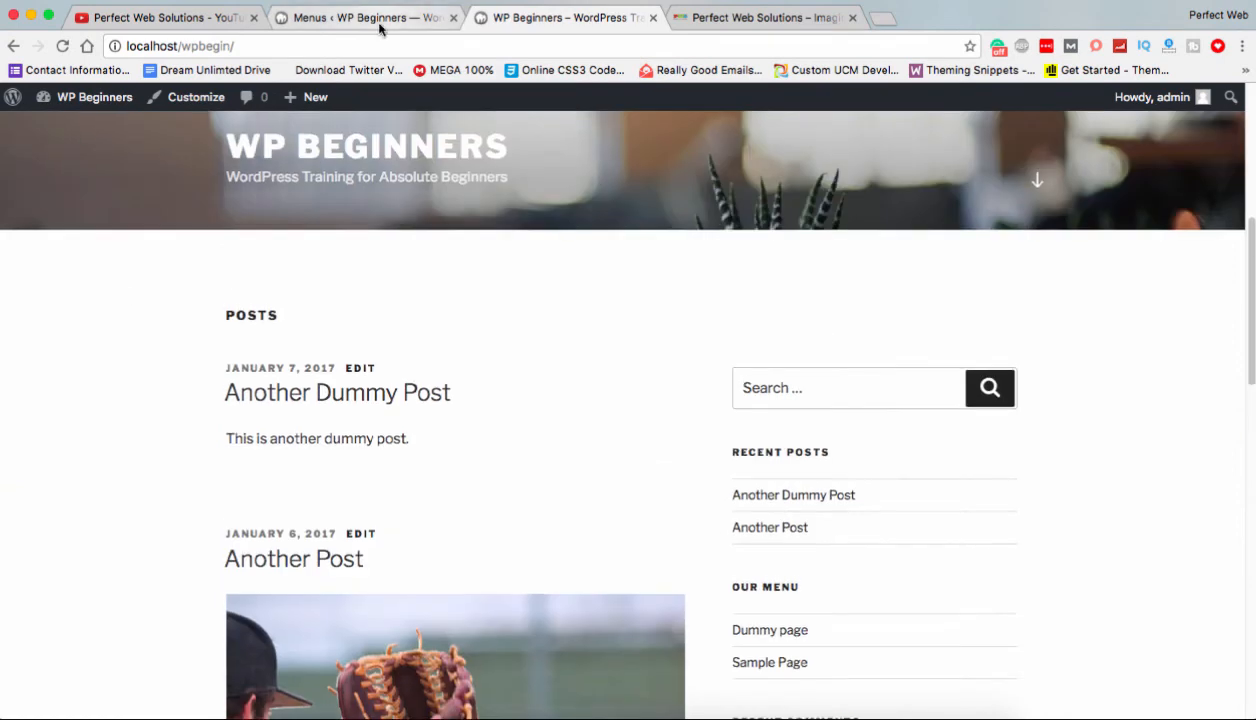
click(375, 20)
Review the Menu Settings, assign Main Menu to the Top Menu display location and save the menu.
scroll(762, 448, down, 2)
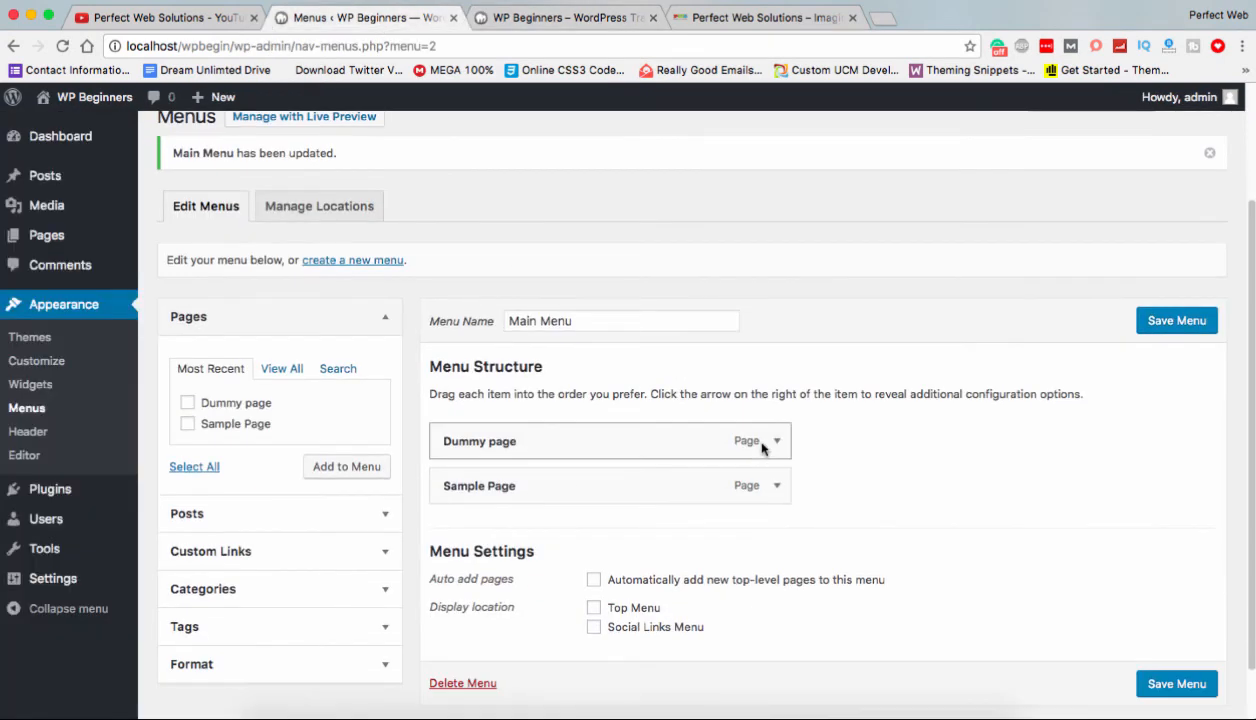
drag(427, 493, 560, 486)
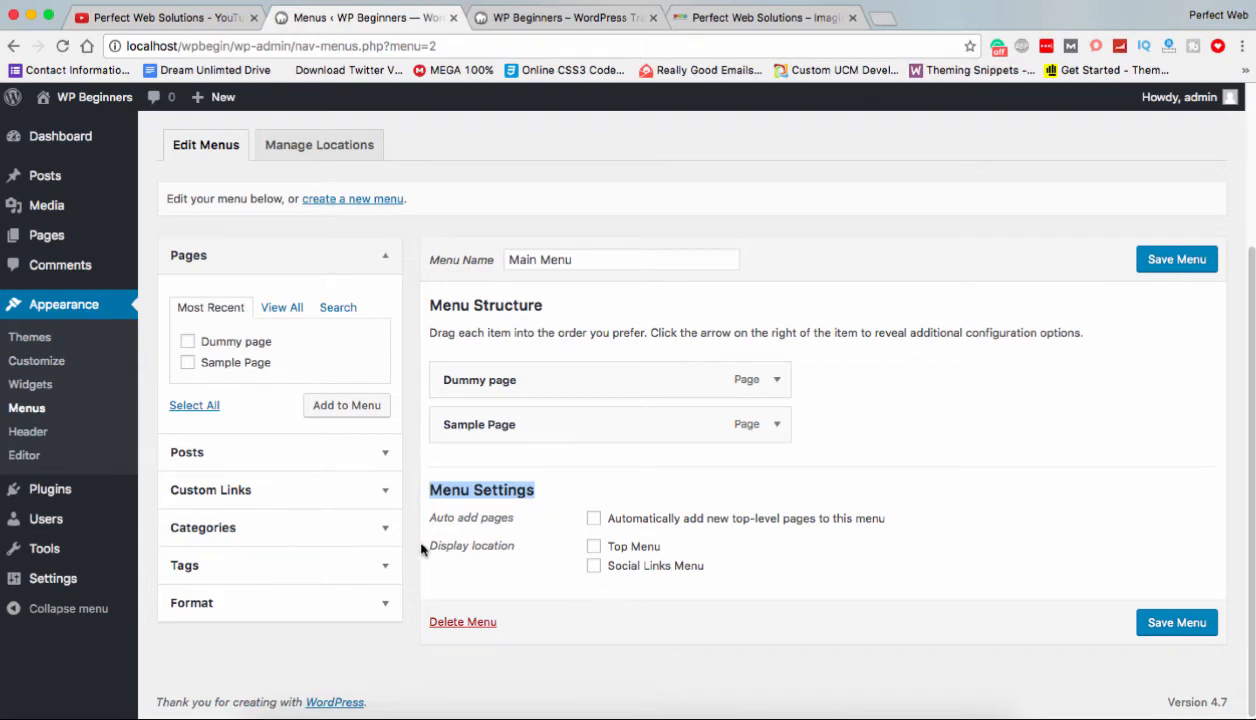
drag(431, 545, 515, 546)
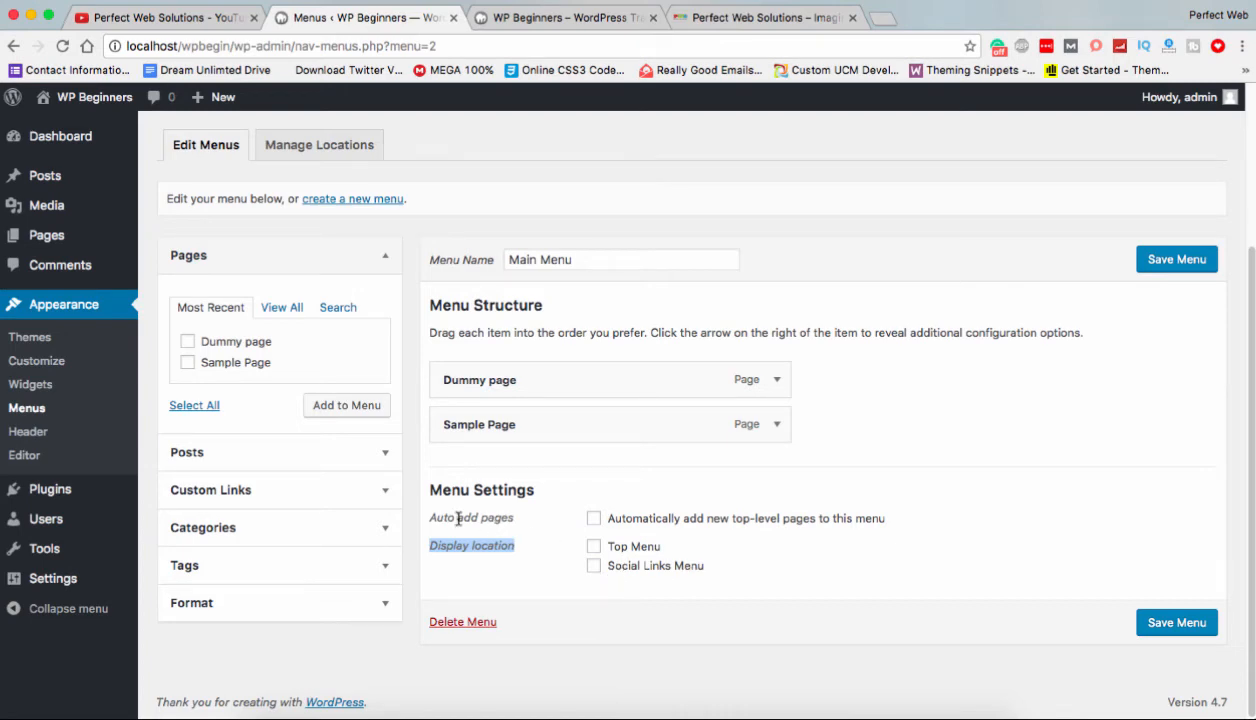
drag(434, 515, 520, 516)
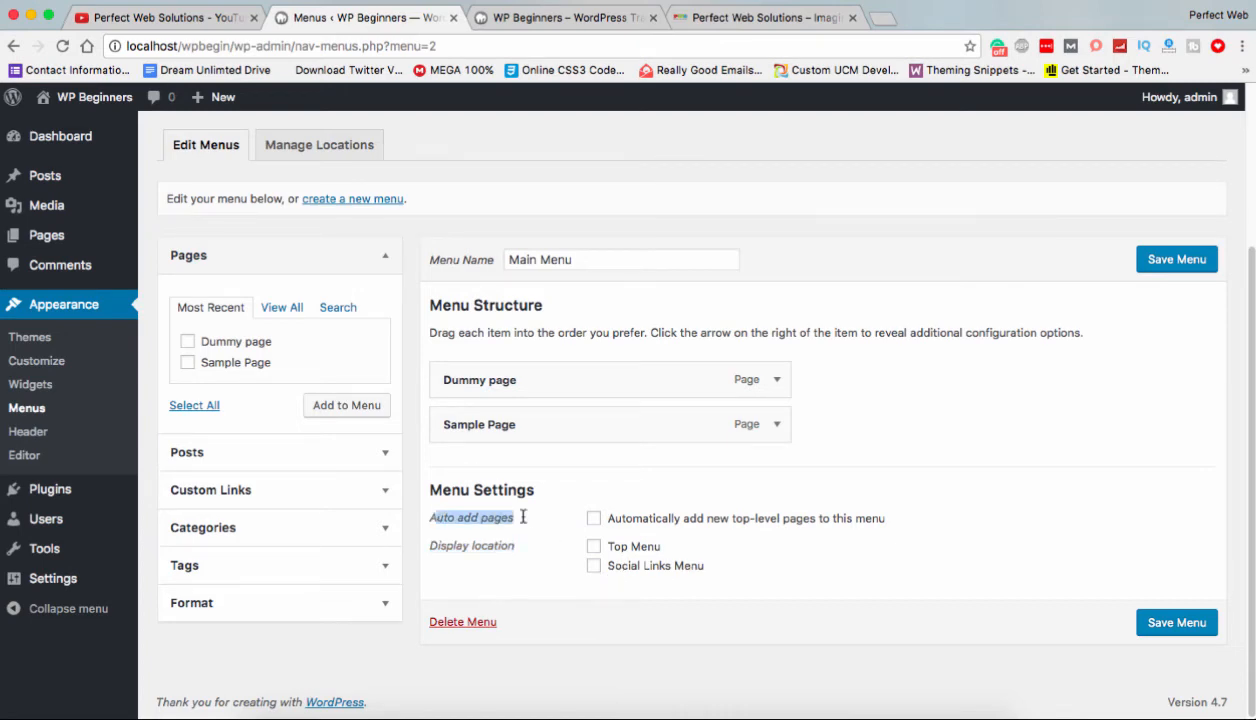
click(578, 495)
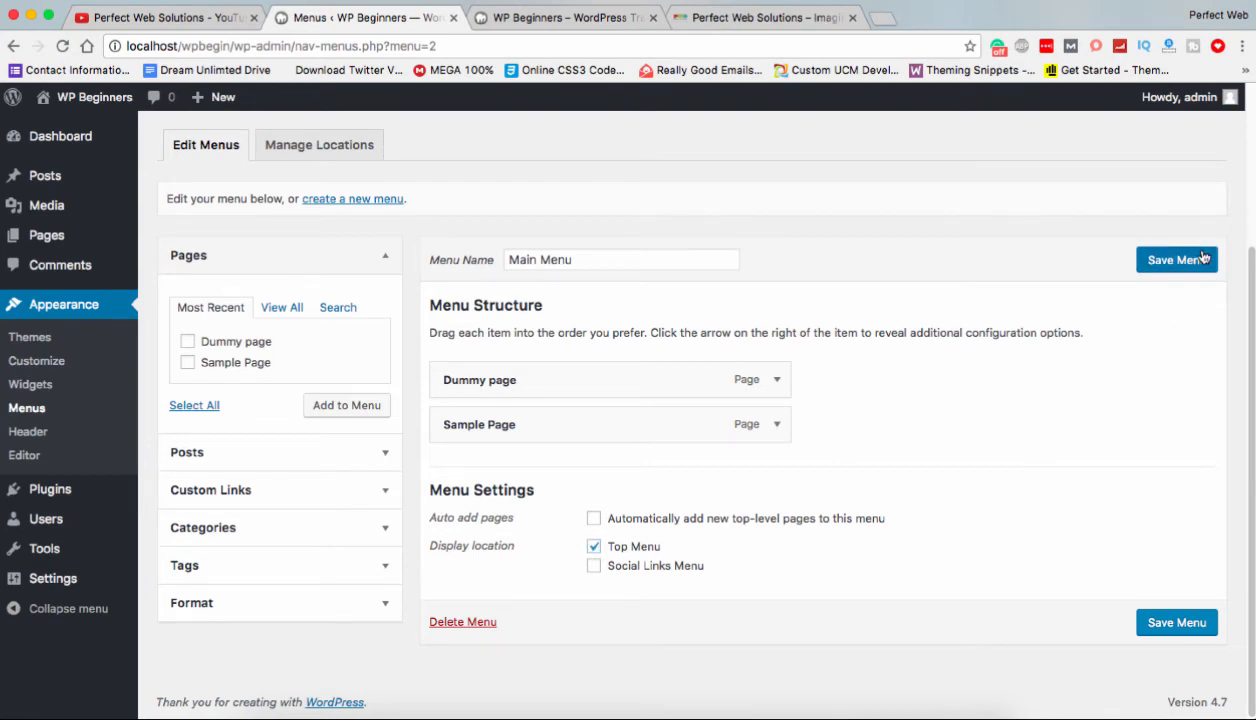
click(1172, 262)
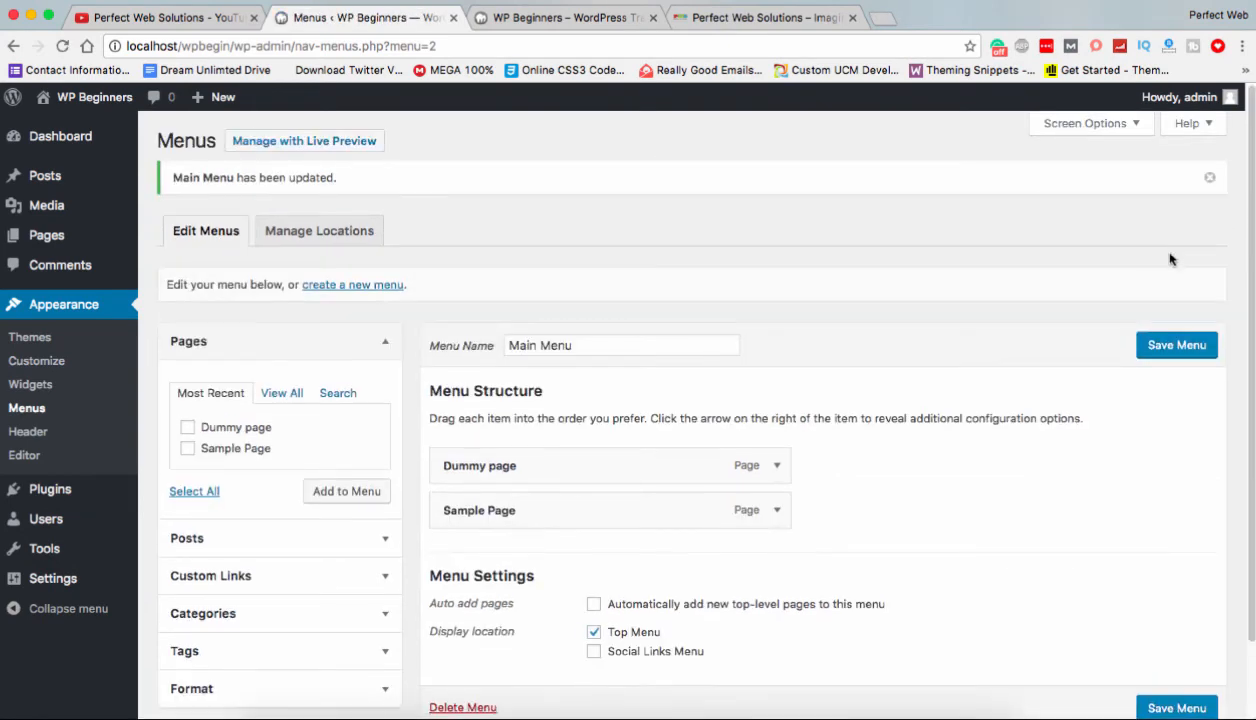
Reload the WP Beginners front page and check the navigation menu below the header image.
click(568, 18)
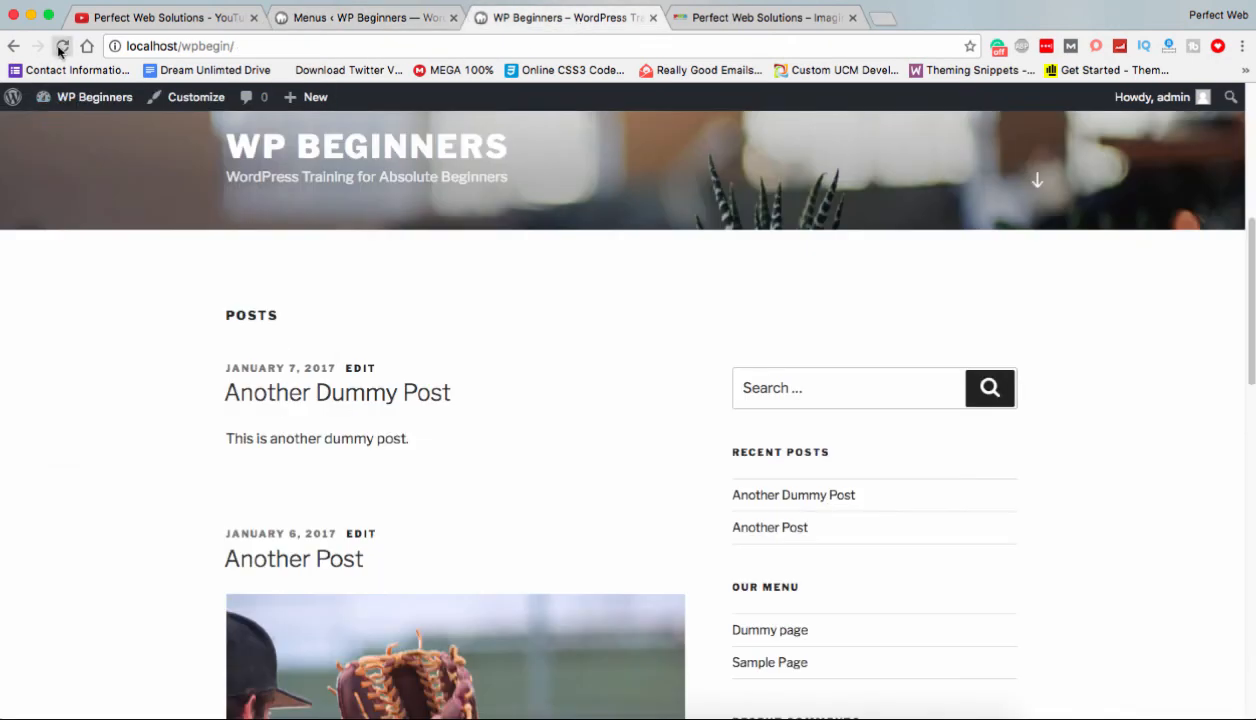
click(62, 46)
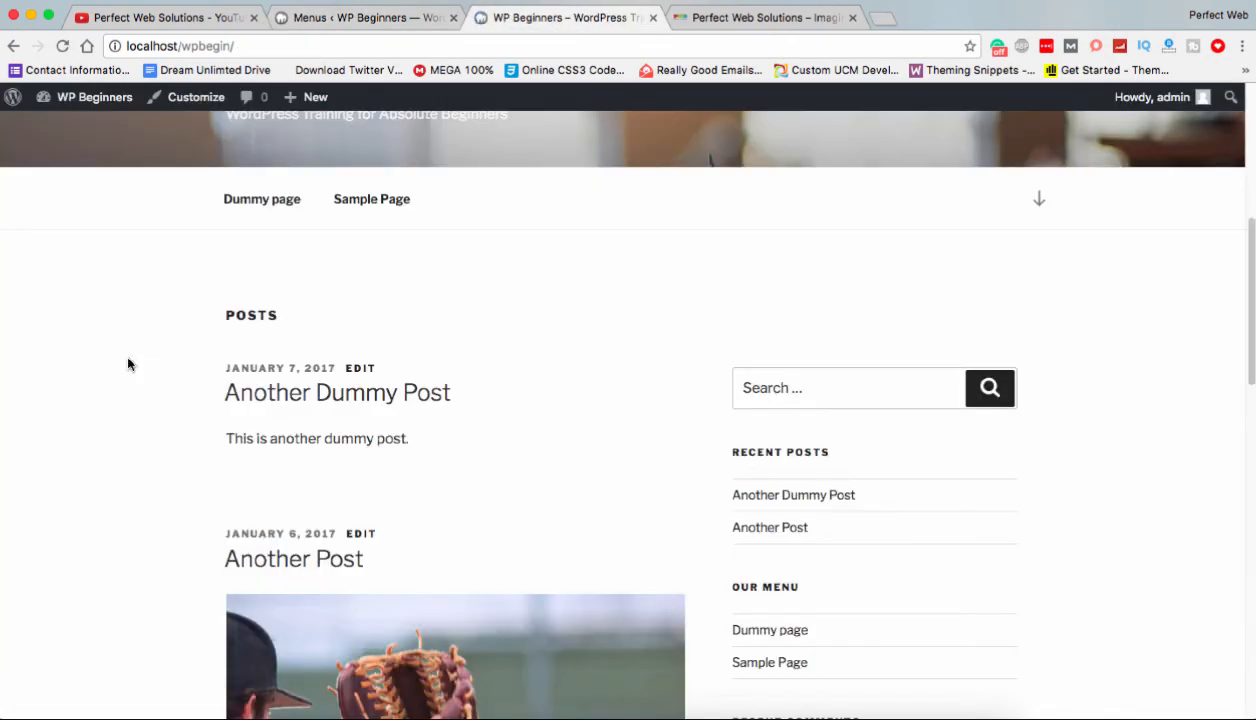
scroll(128, 364, up, 2)
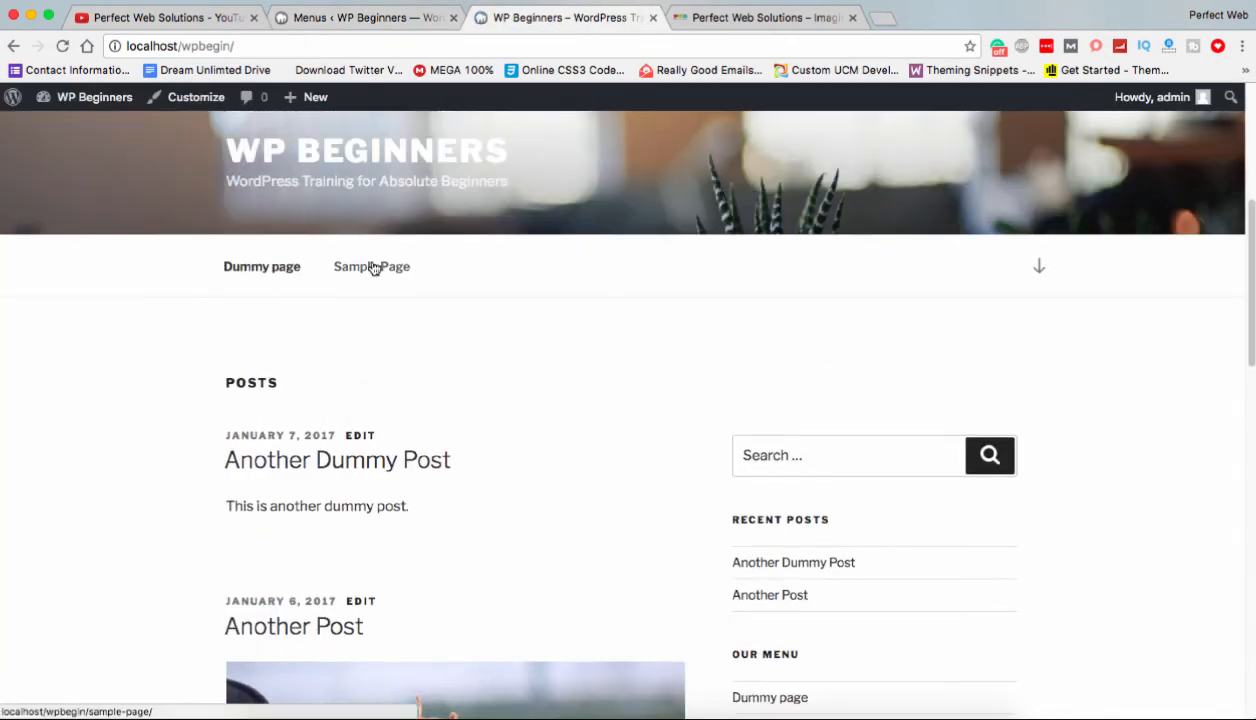
scroll(372, 268, up, 5)
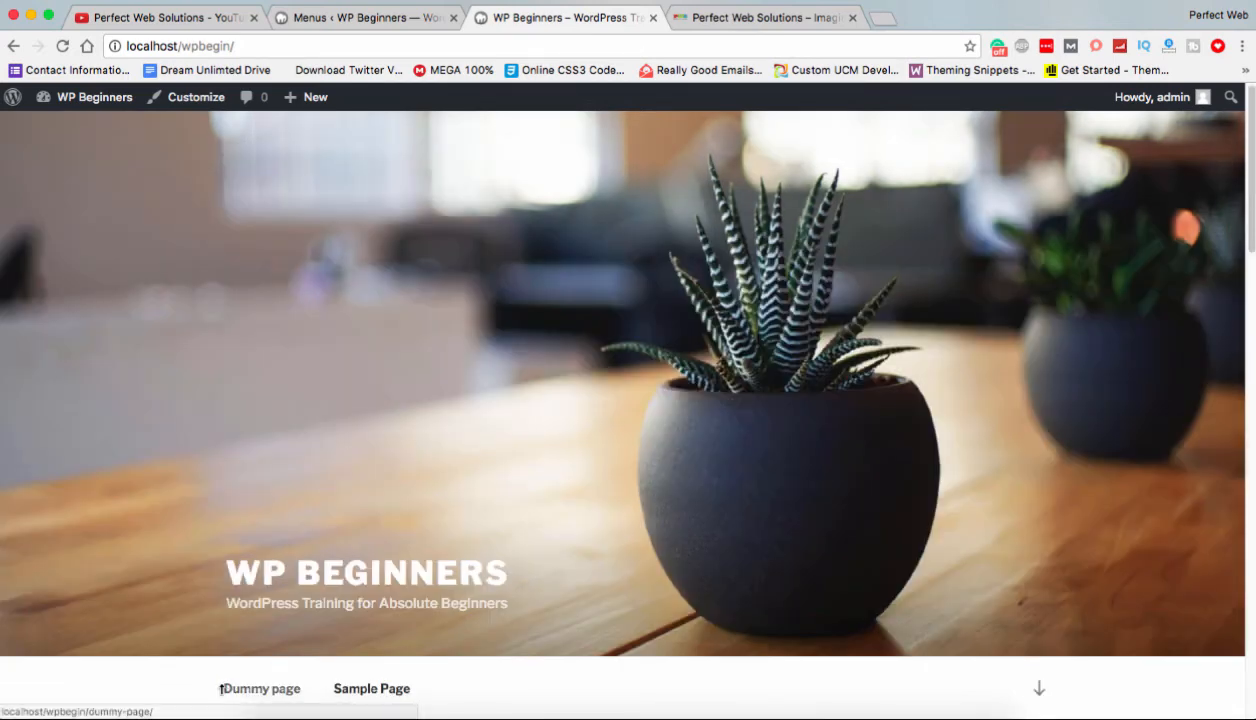
Test the Sample Page and Dummy page links in the site's navigation menu, and return to the Menus page.
click(370, 689)
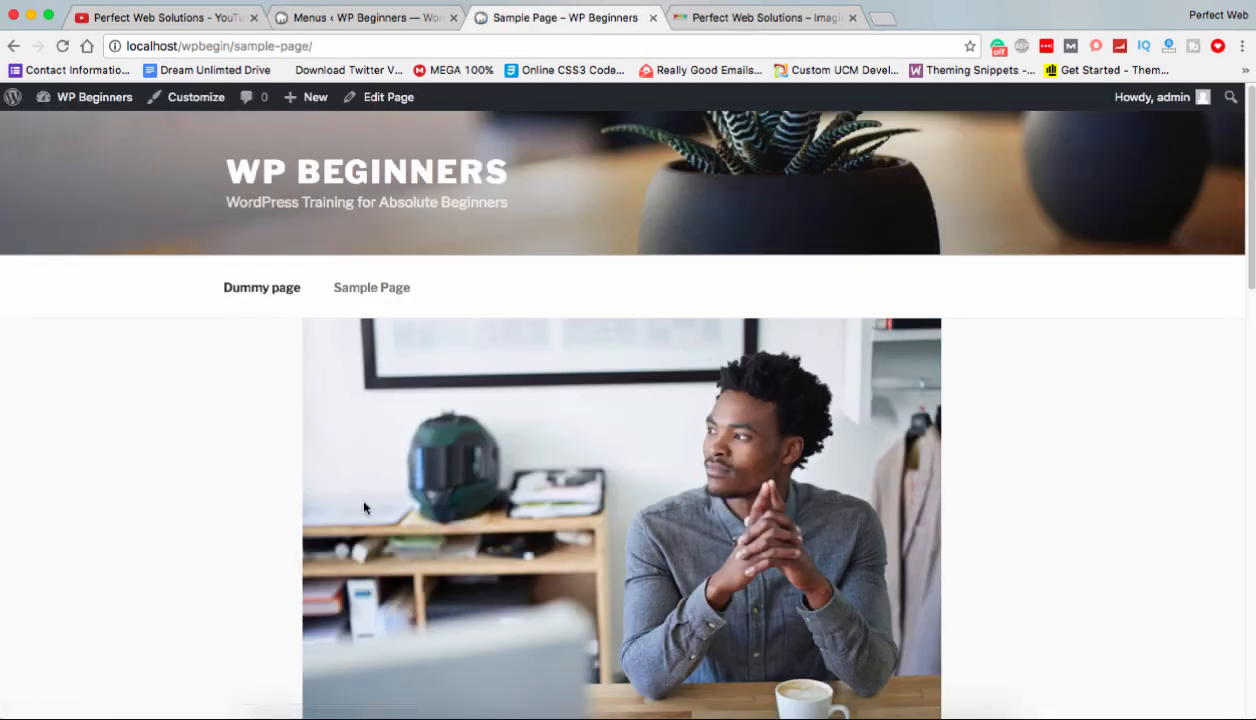
click(380, 292)
click(278, 304)
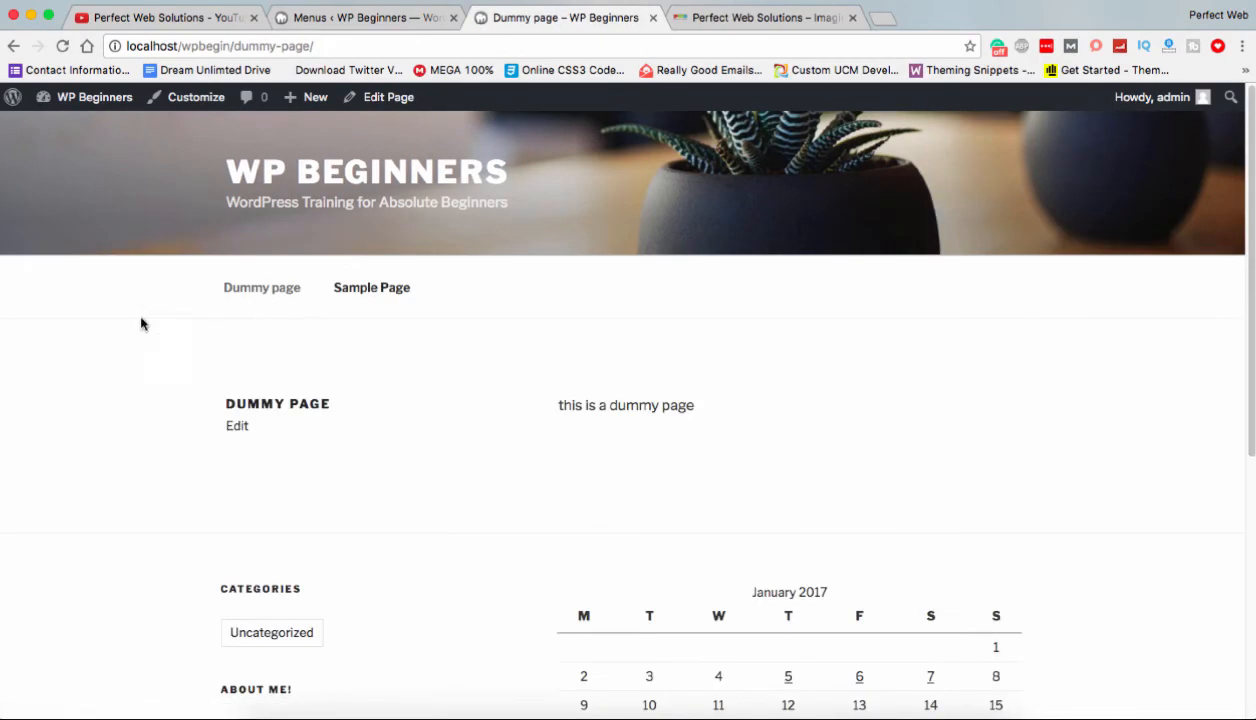
click(392, 298)
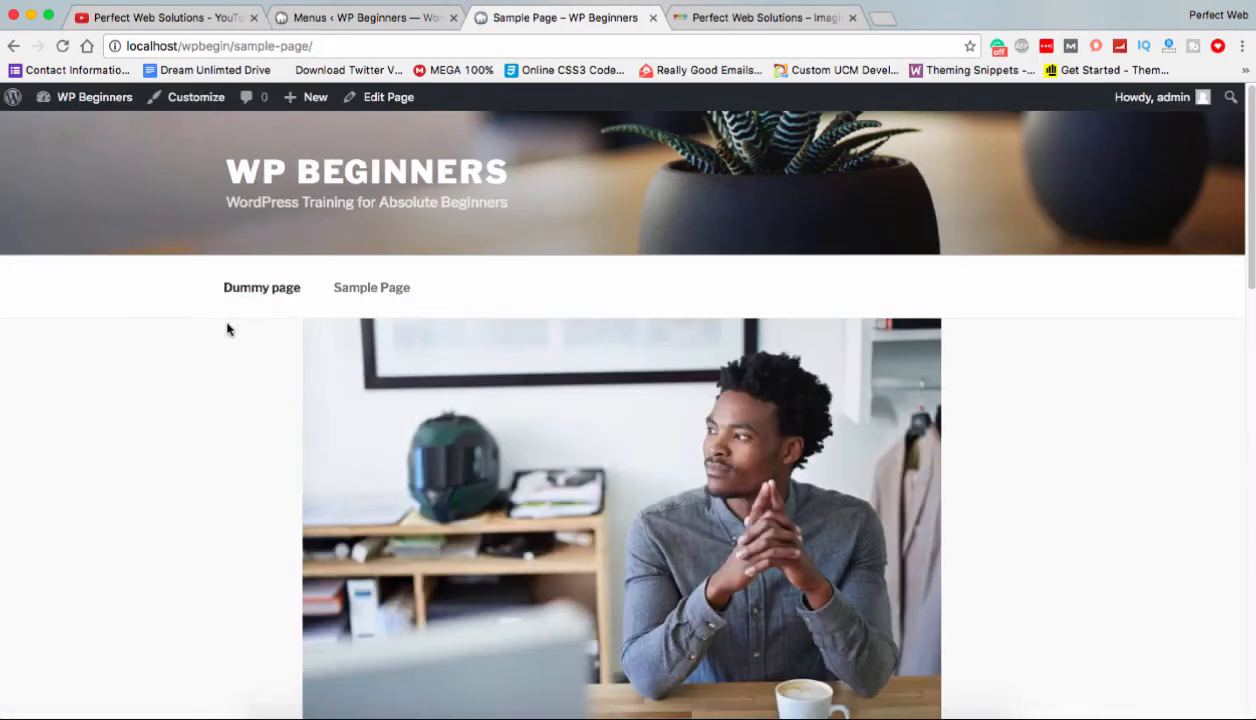
scroll(220, 332, down, 3)
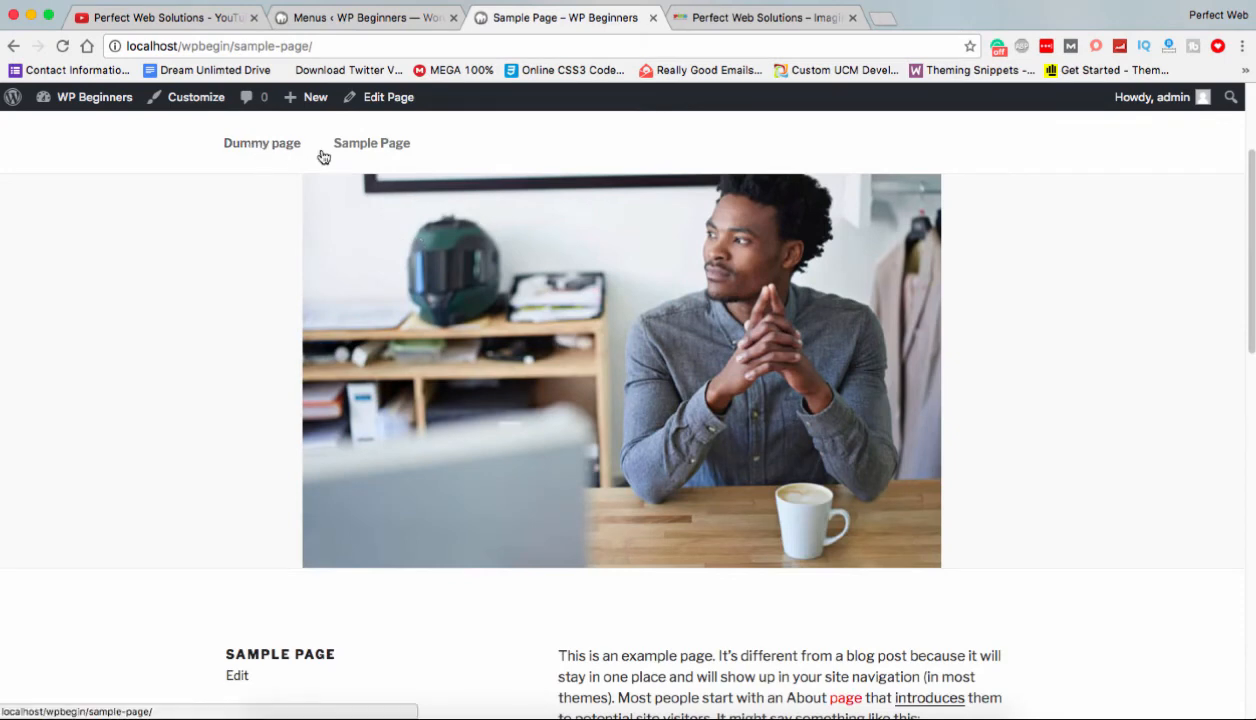
scroll(340, 200, up, 2)
click(352, 18)
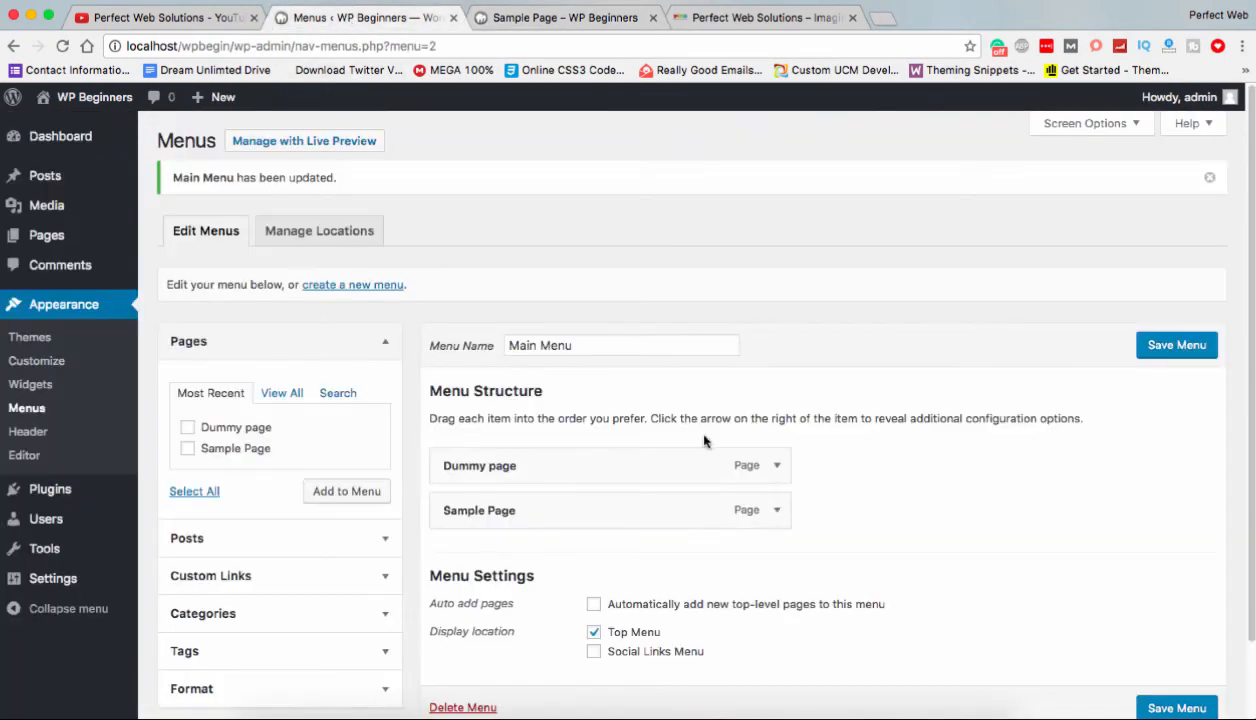
scroll(340, 400, down, 1)
click(300, 305)
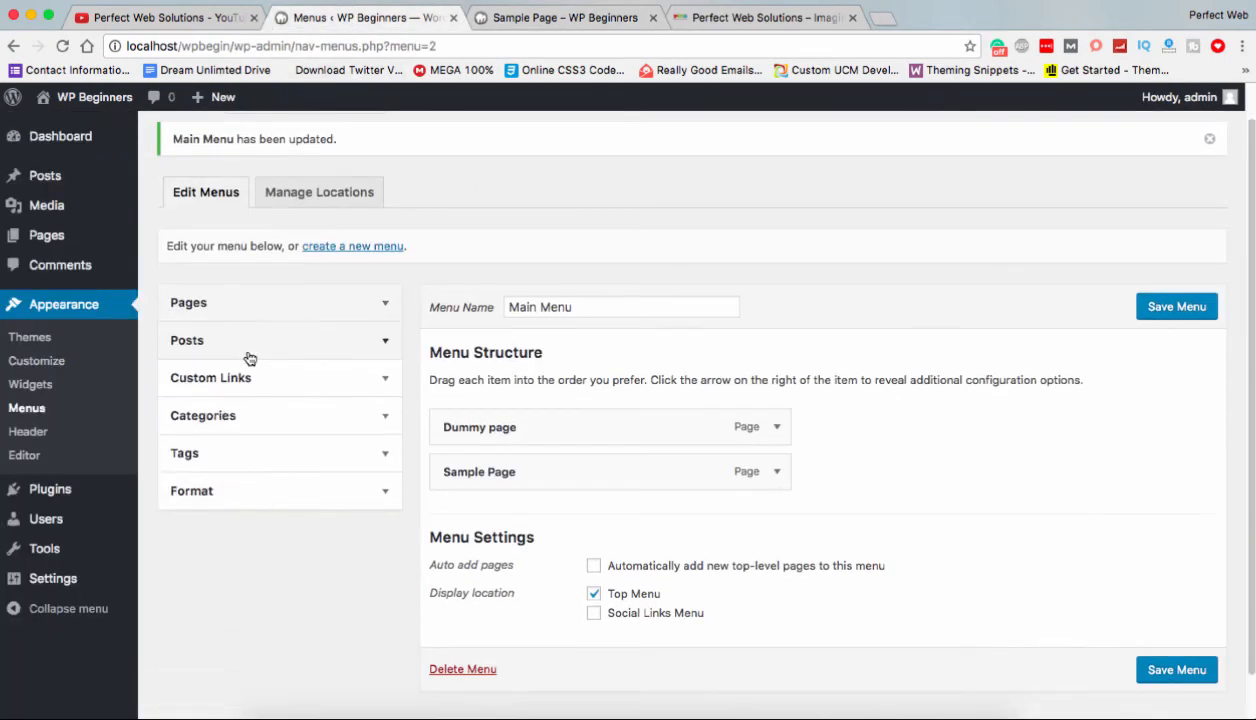
click(245, 358)
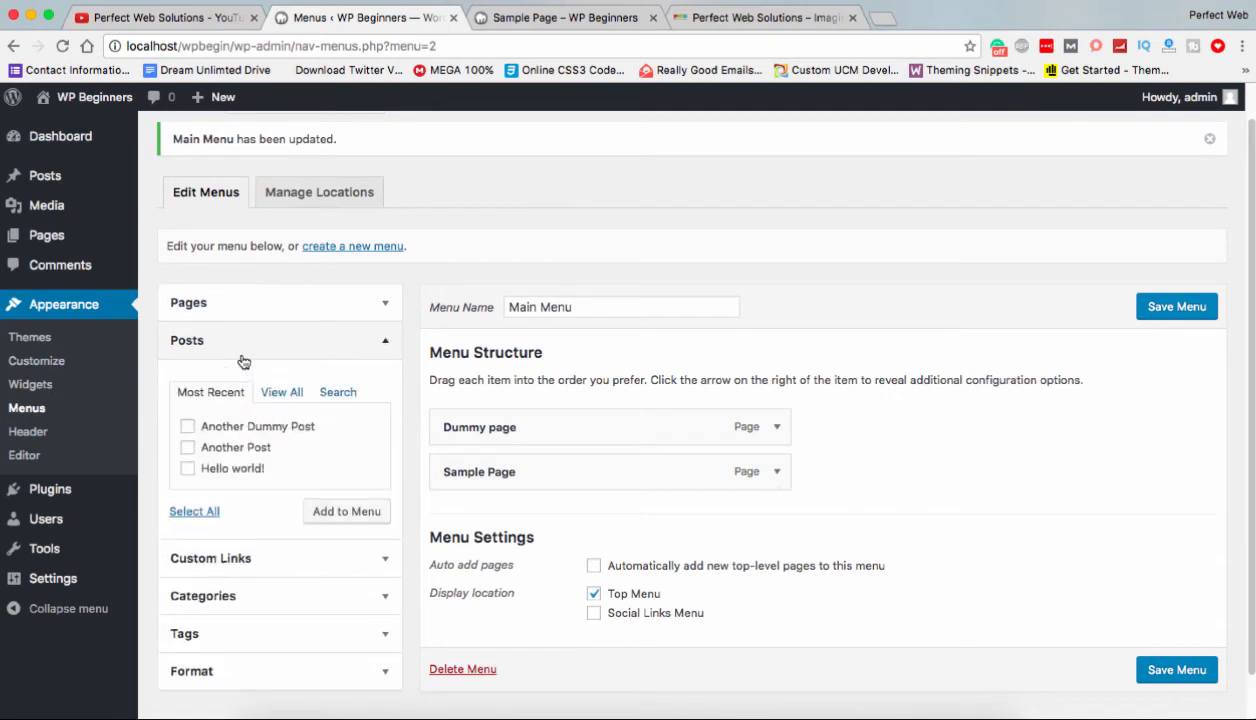
click(188, 427)
click(187, 447)
click(187, 468)
scroll(350, 462, down, 1)
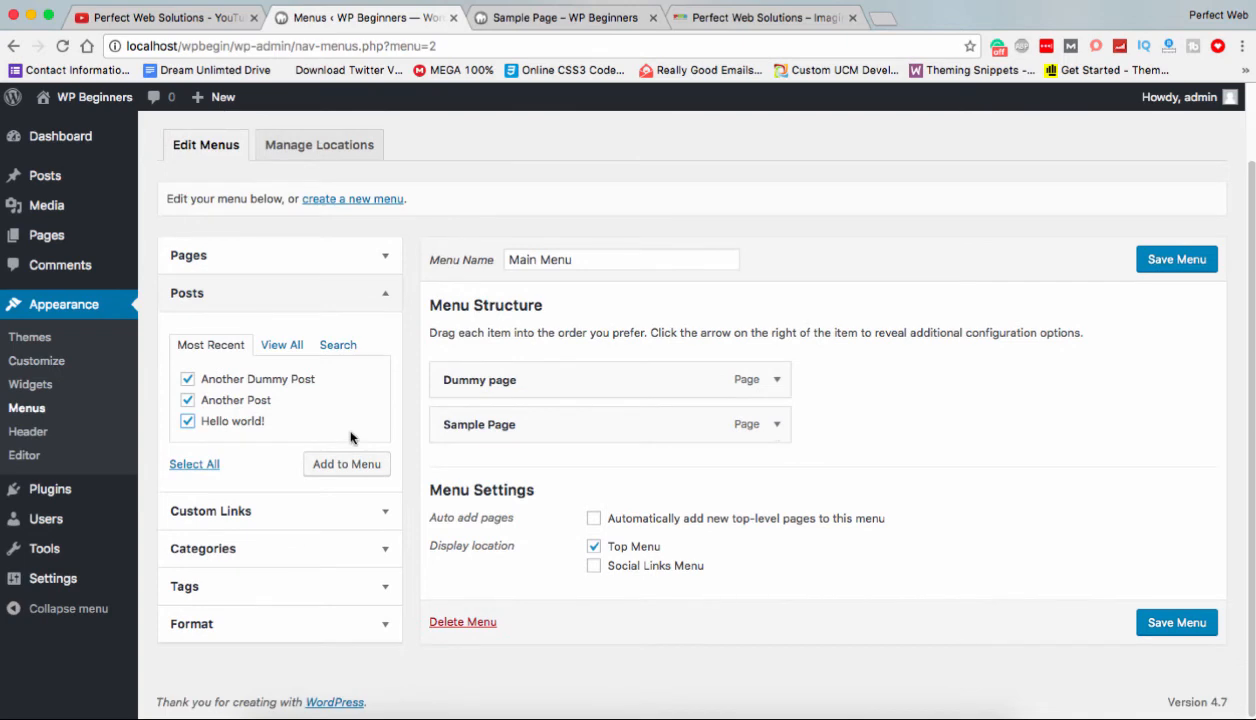
Add a custom link named Our Posts with the URL # to Main Menu and save the menu.
click(318, 515)
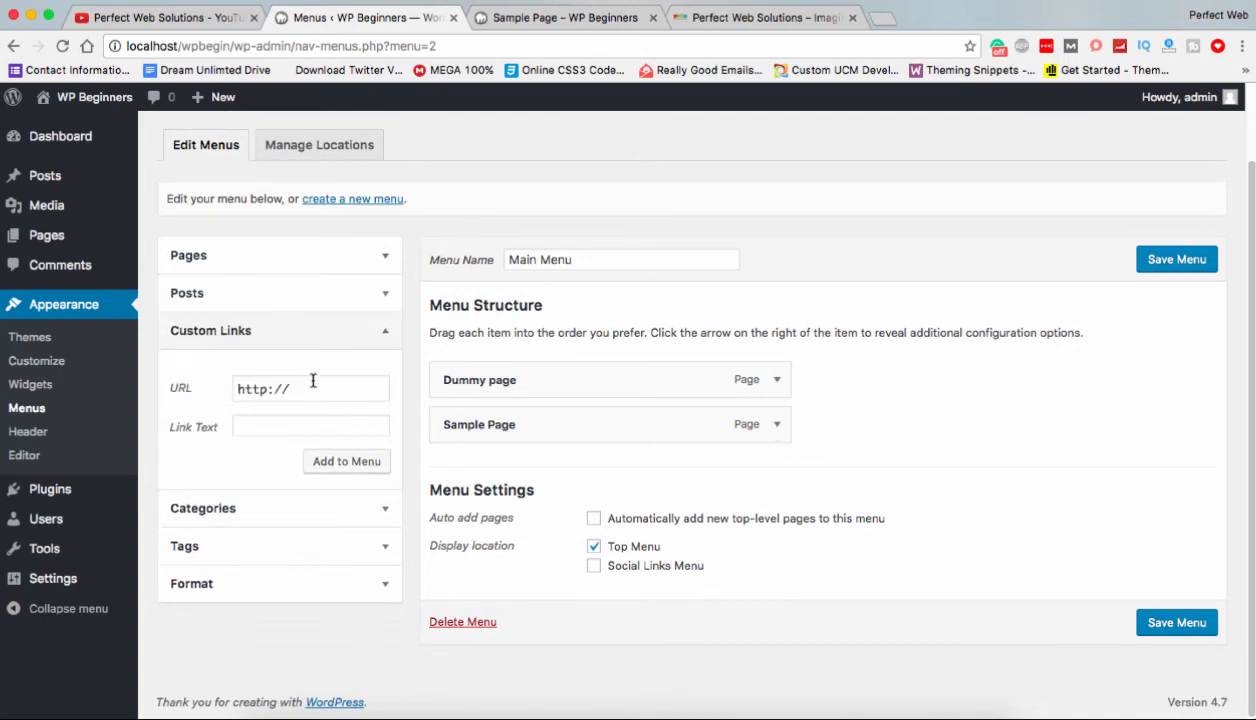
drag(313, 381, 208, 378)
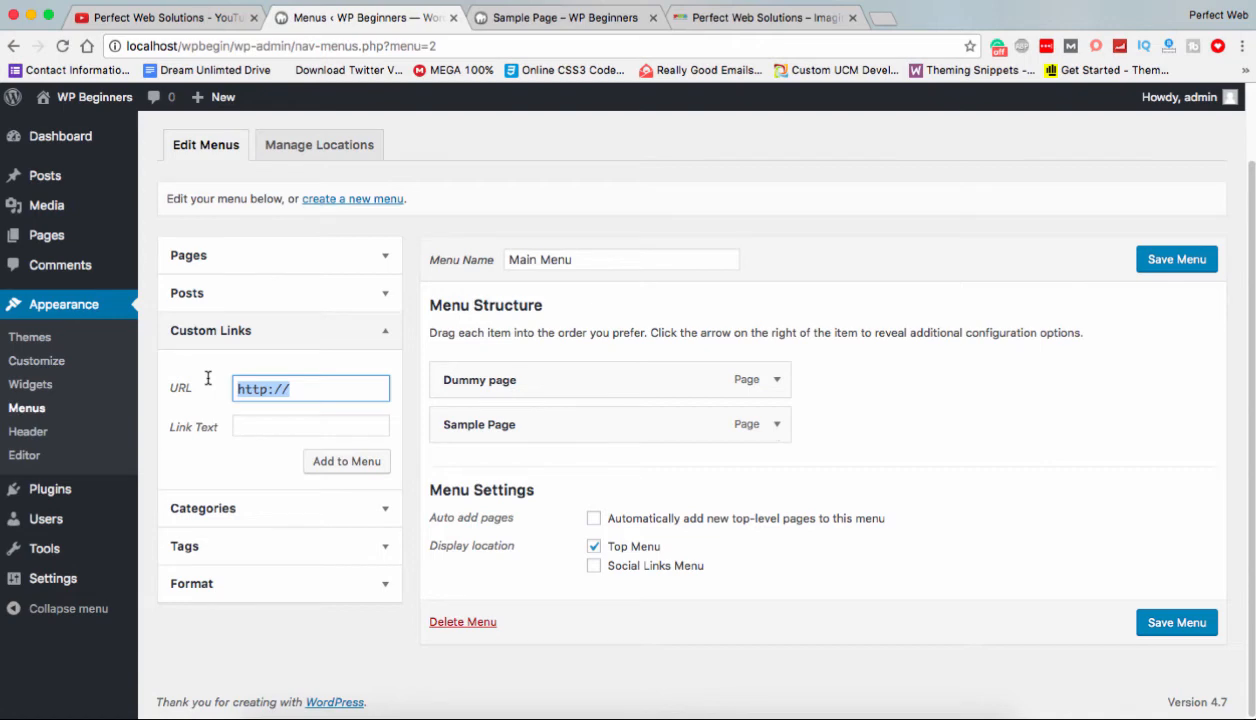
text(#)
click(261, 426)
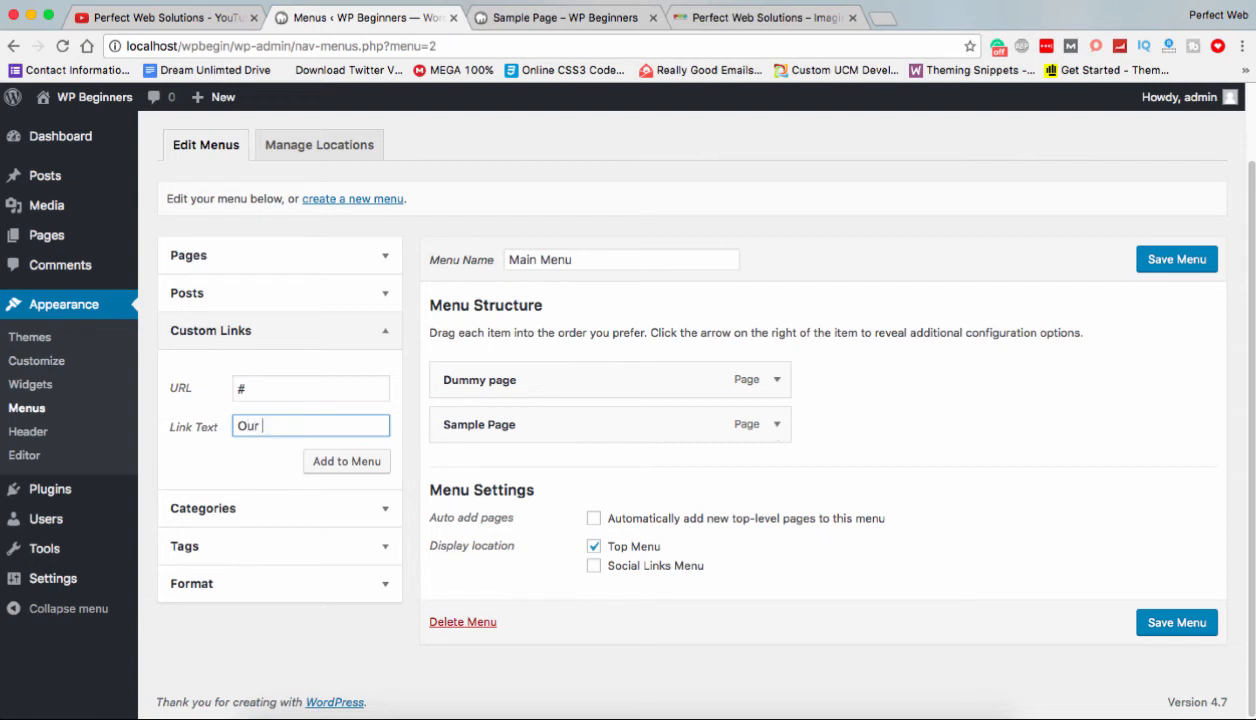
click(352, 461)
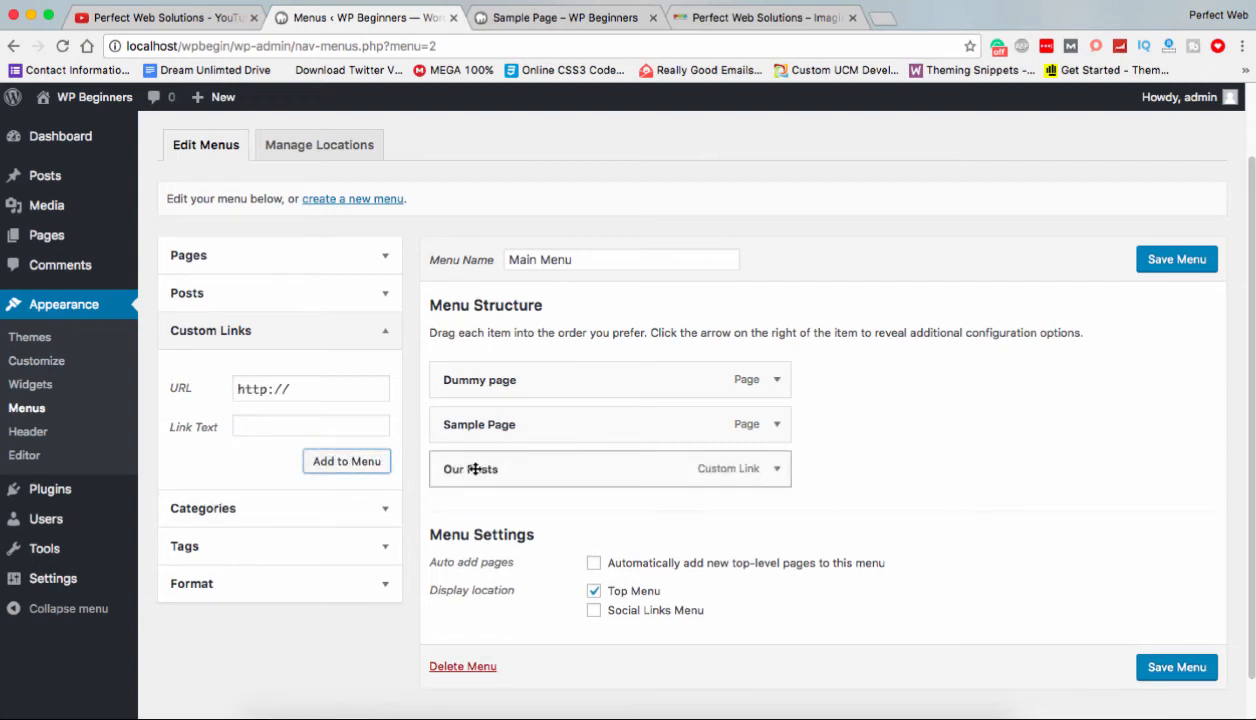
click(1169, 266)
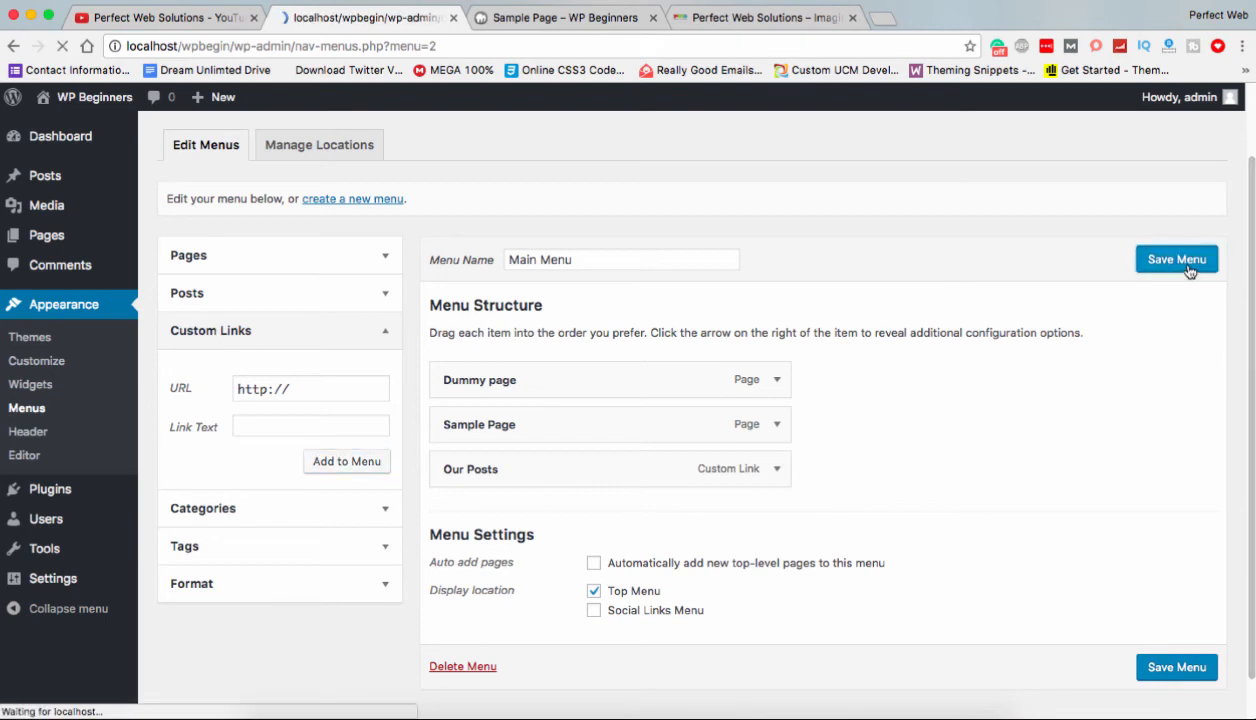
Reload the site's Sample Page, test the Our Posts link and examine the end of the page address.
click(541, 18)
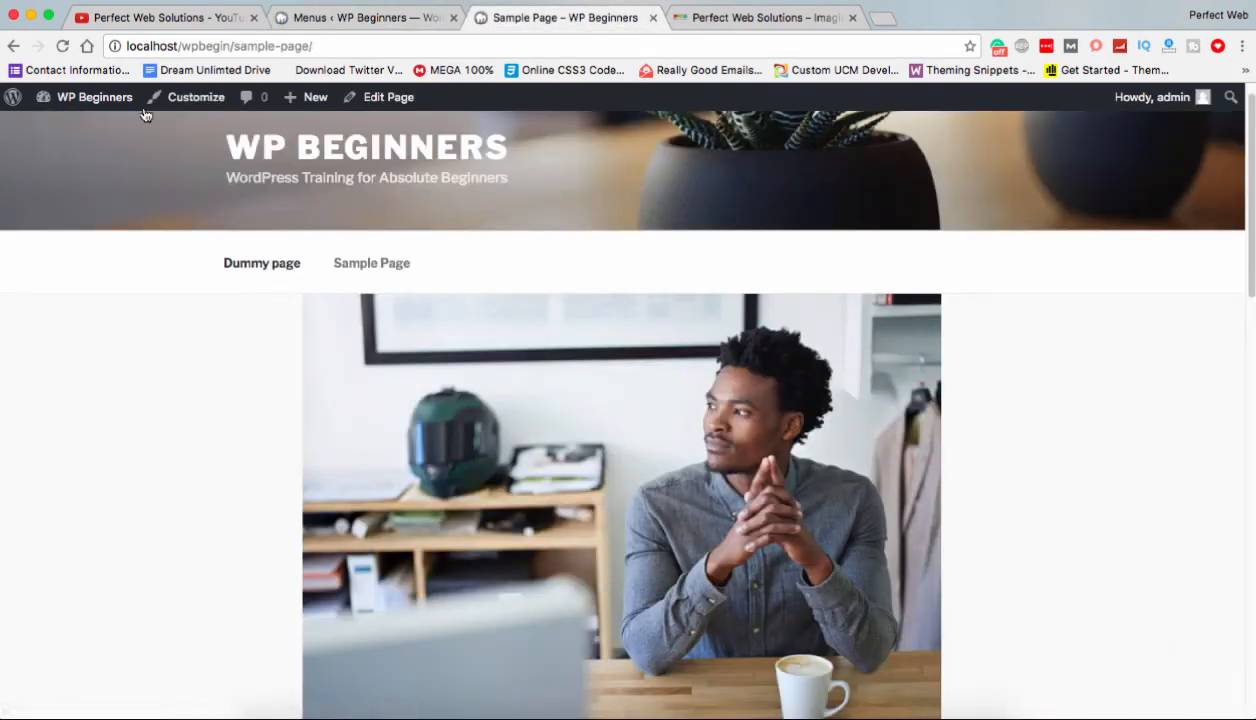
click(62, 46)
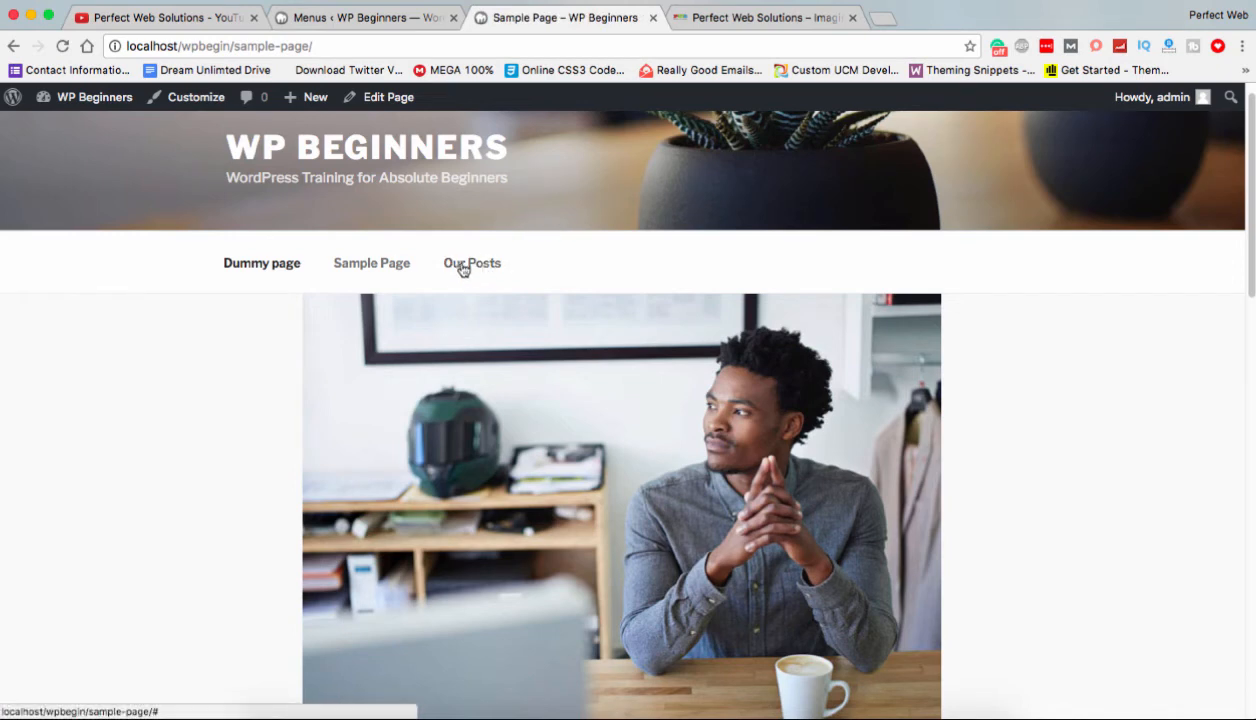
click(462, 270)
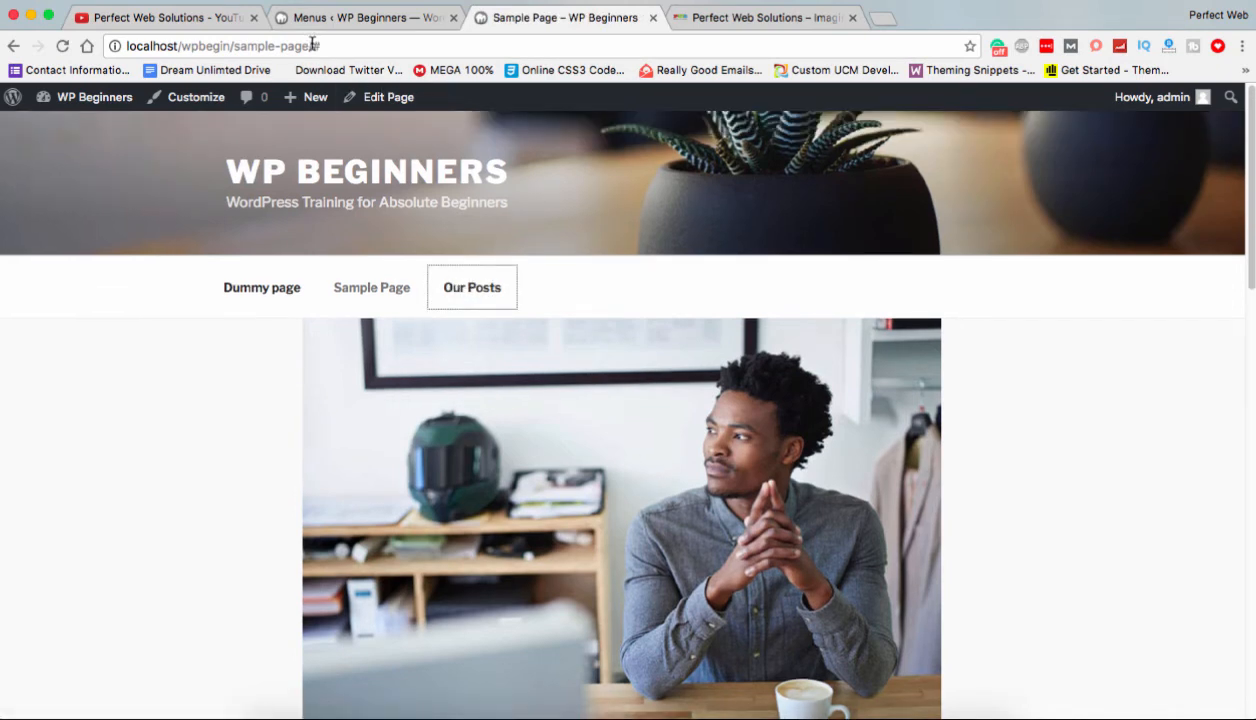
drag(313, 45, 322, 45)
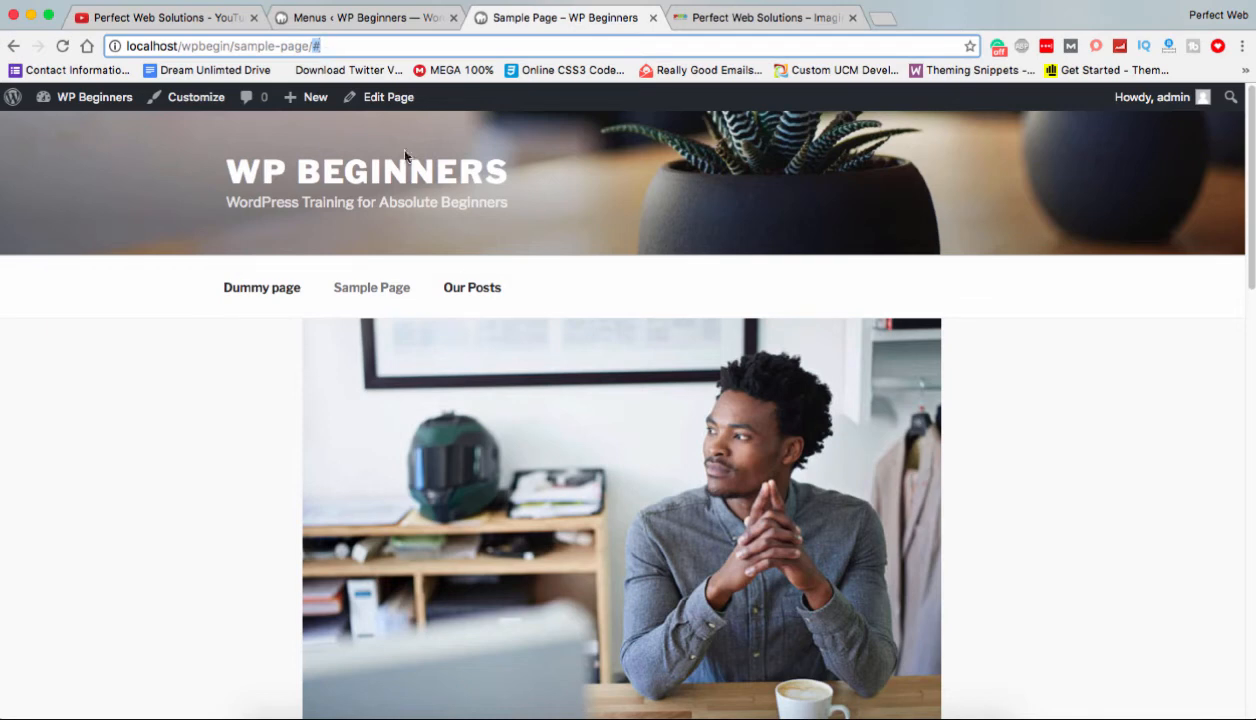
click(477, 289)
click(463, 288)
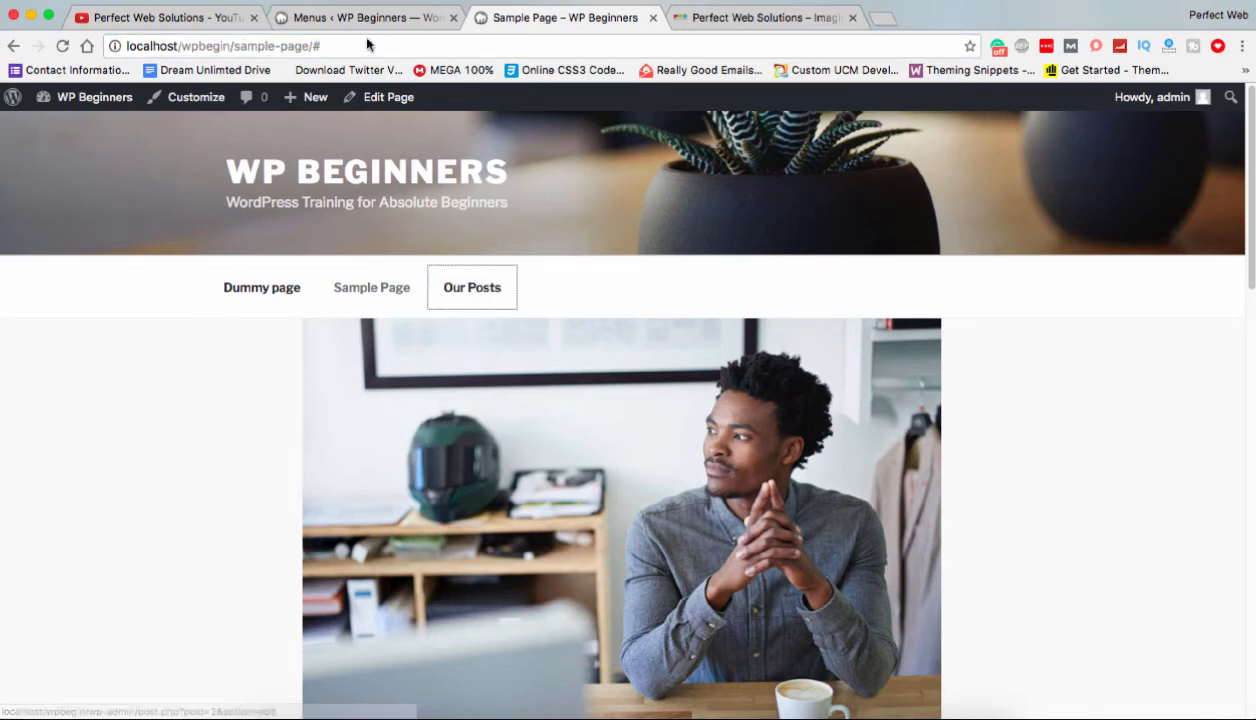
click(482, 314)
click(476, 300)
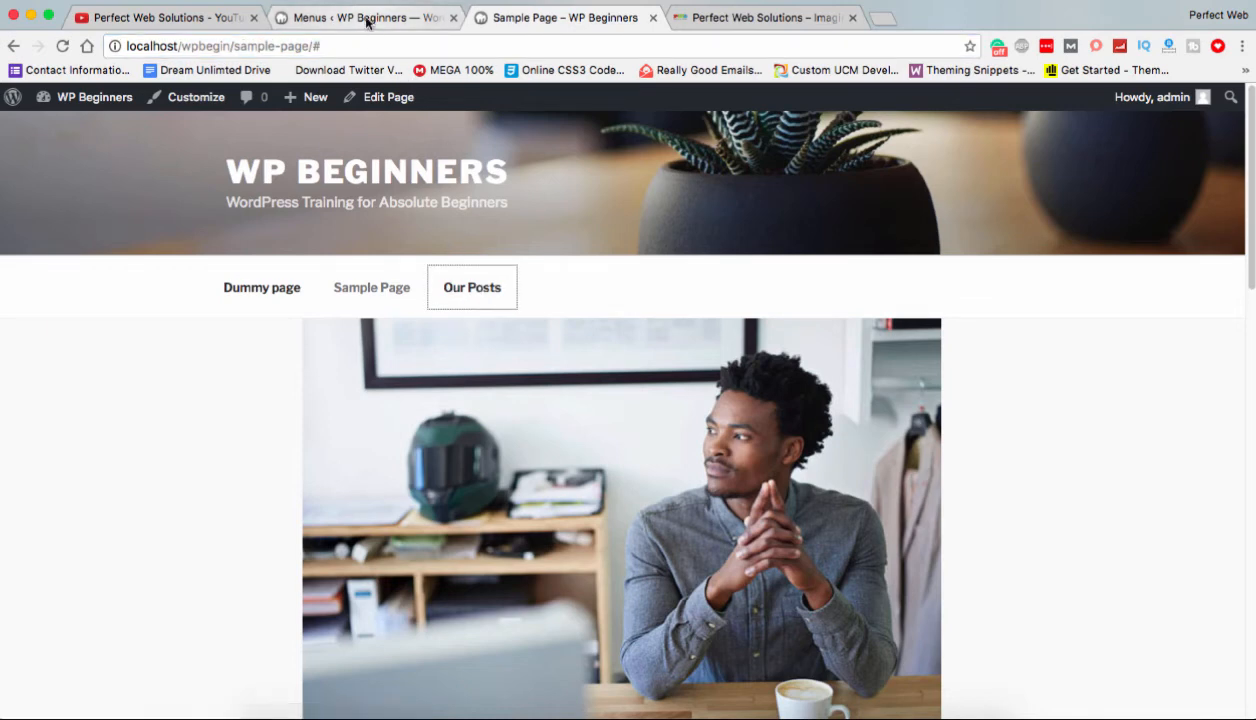
Compare the Our Posts item in the menu structure with its link on the site, ending on the Menus page.
click(366, 17)
scroll(613, 585, down, 1)
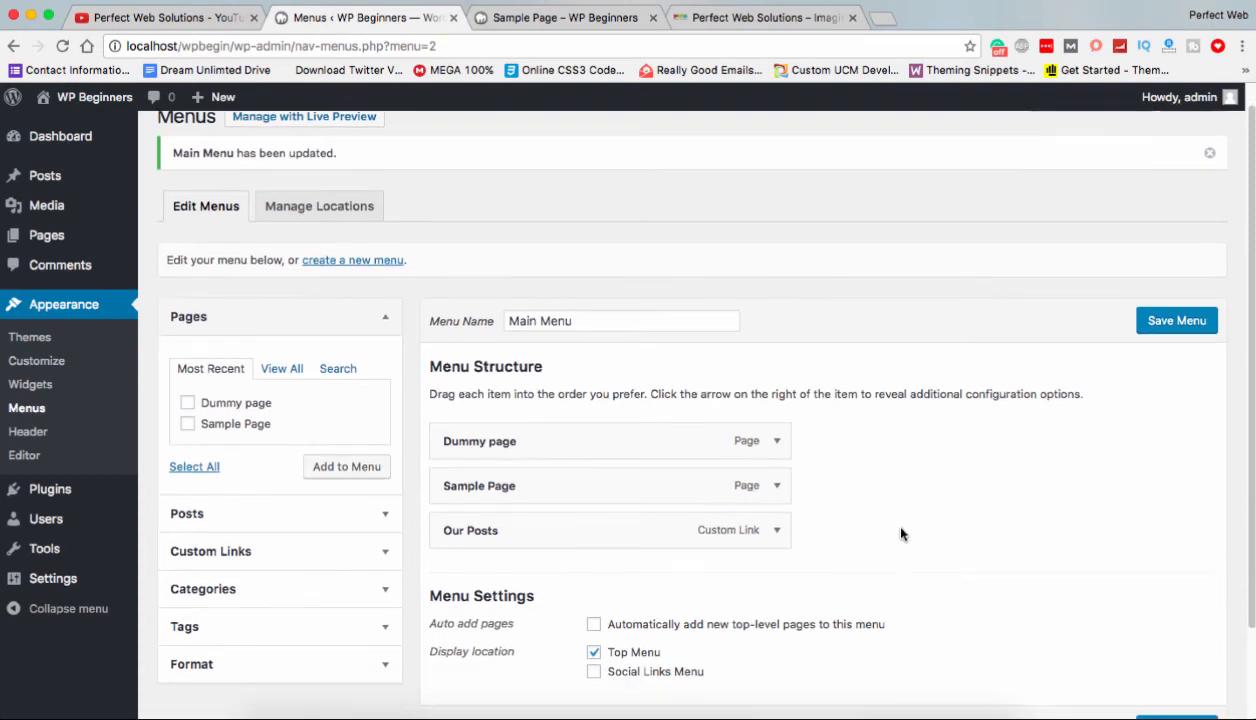
click(573, 22)
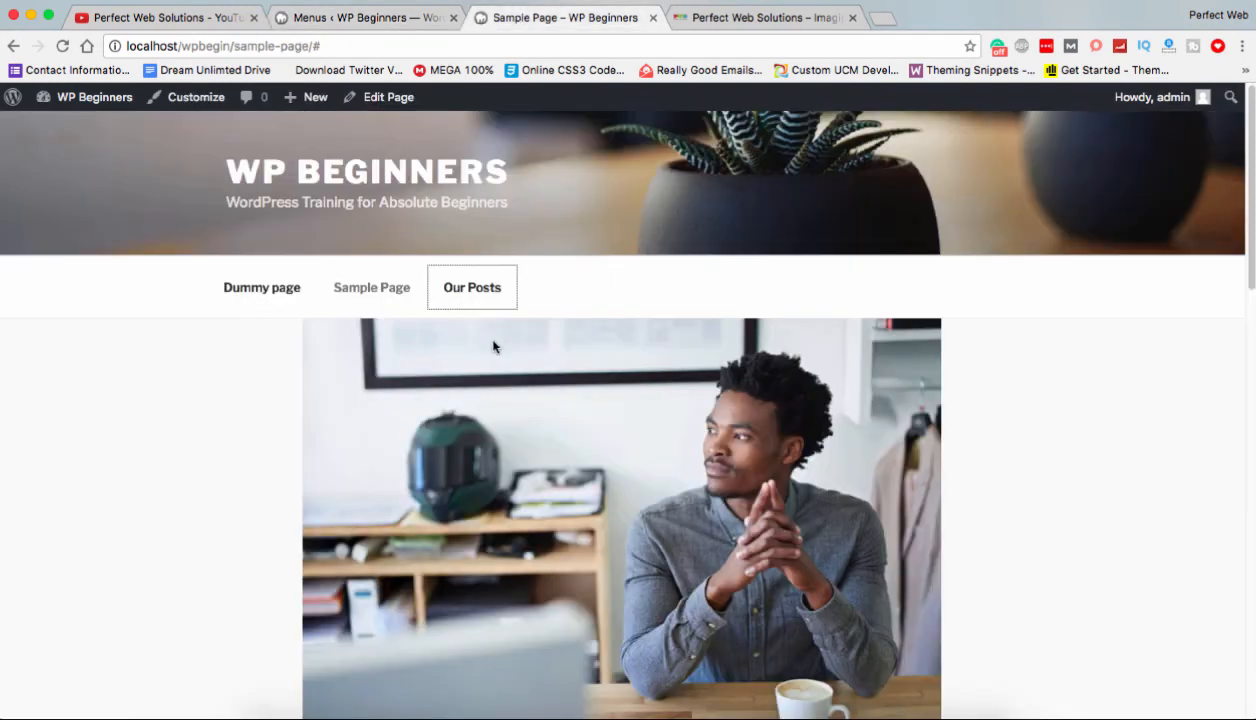
click(478, 288)
click(384, 18)
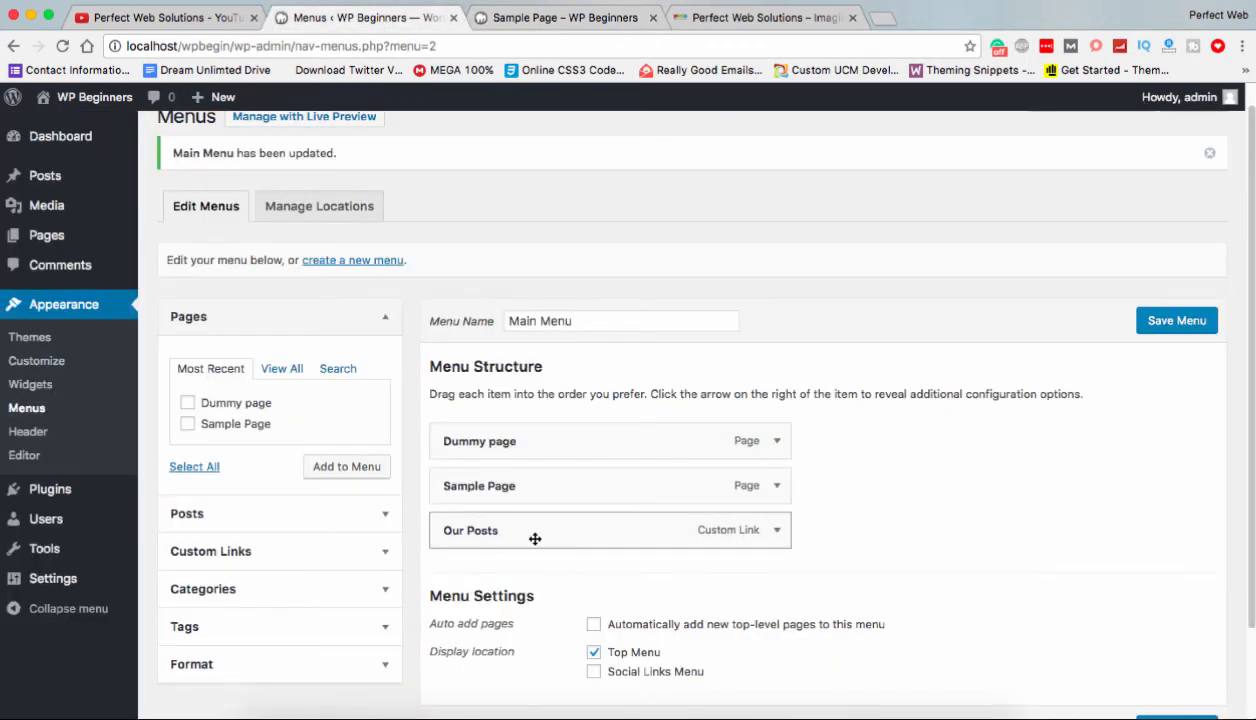
Add the posts Another Dummy Post, Another Post and Hello world! to Main Menu and save the menu.
scroll(535, 539, down, 1)
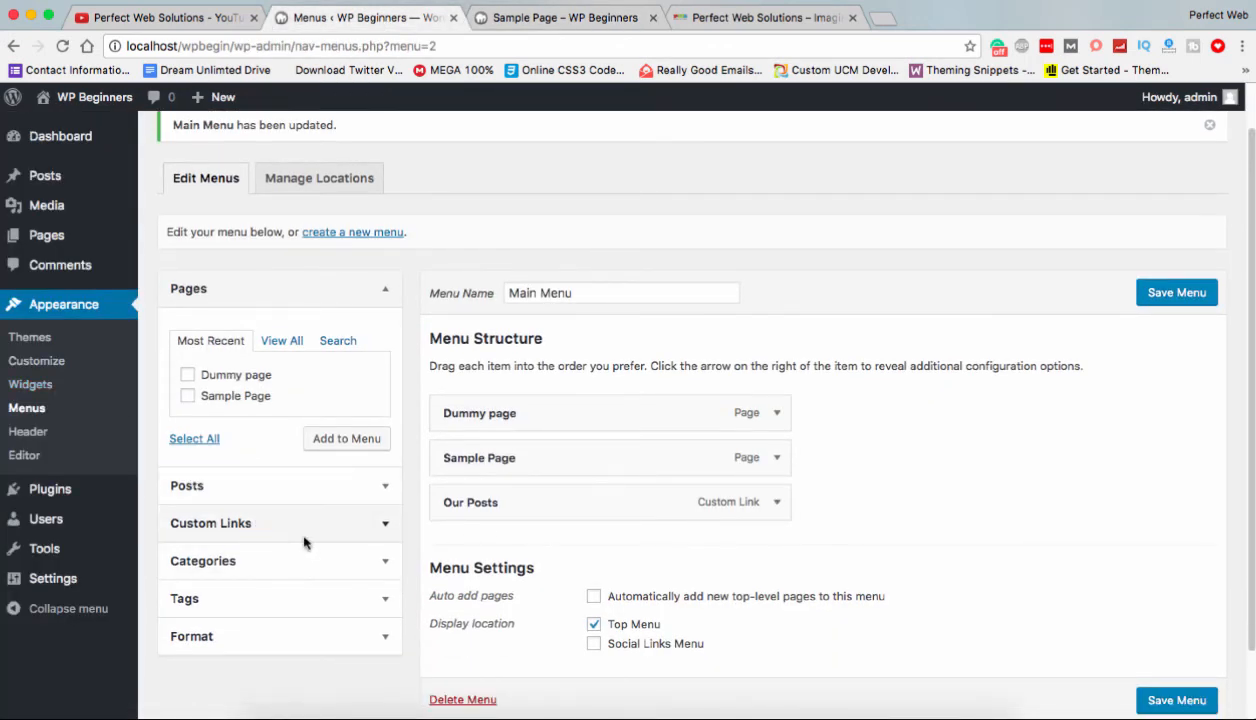
click(255, 288)
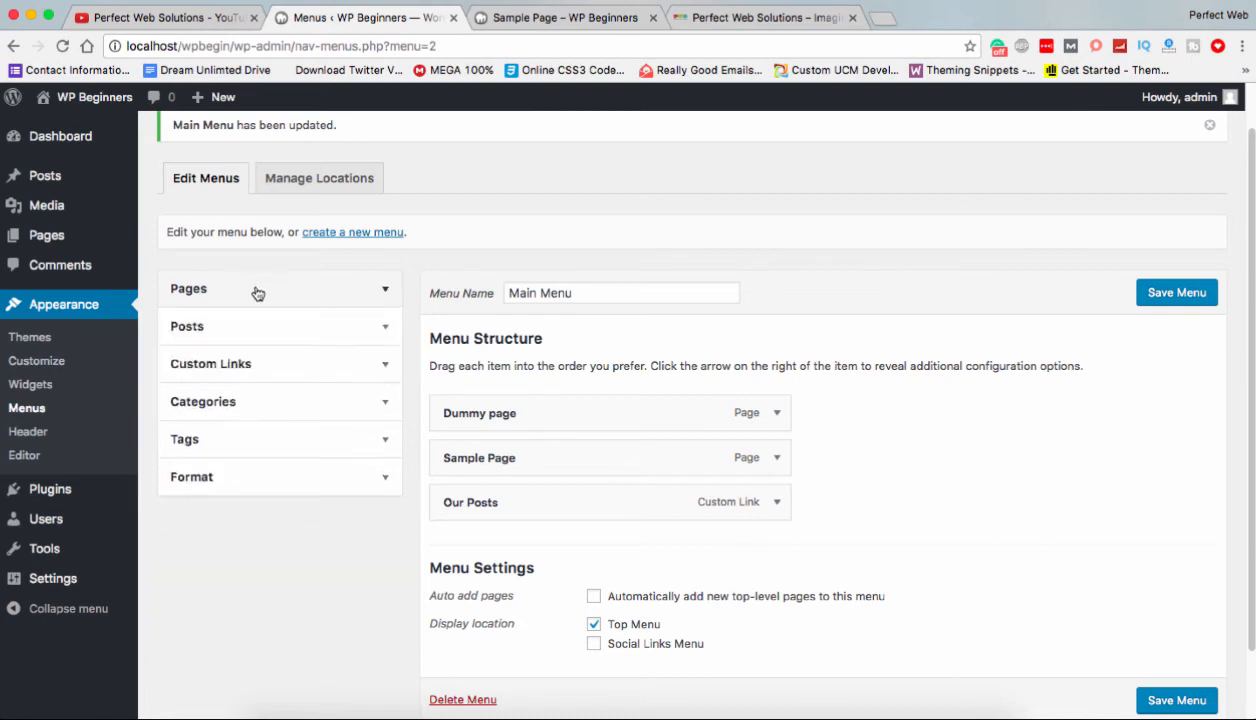
click(228, 338)
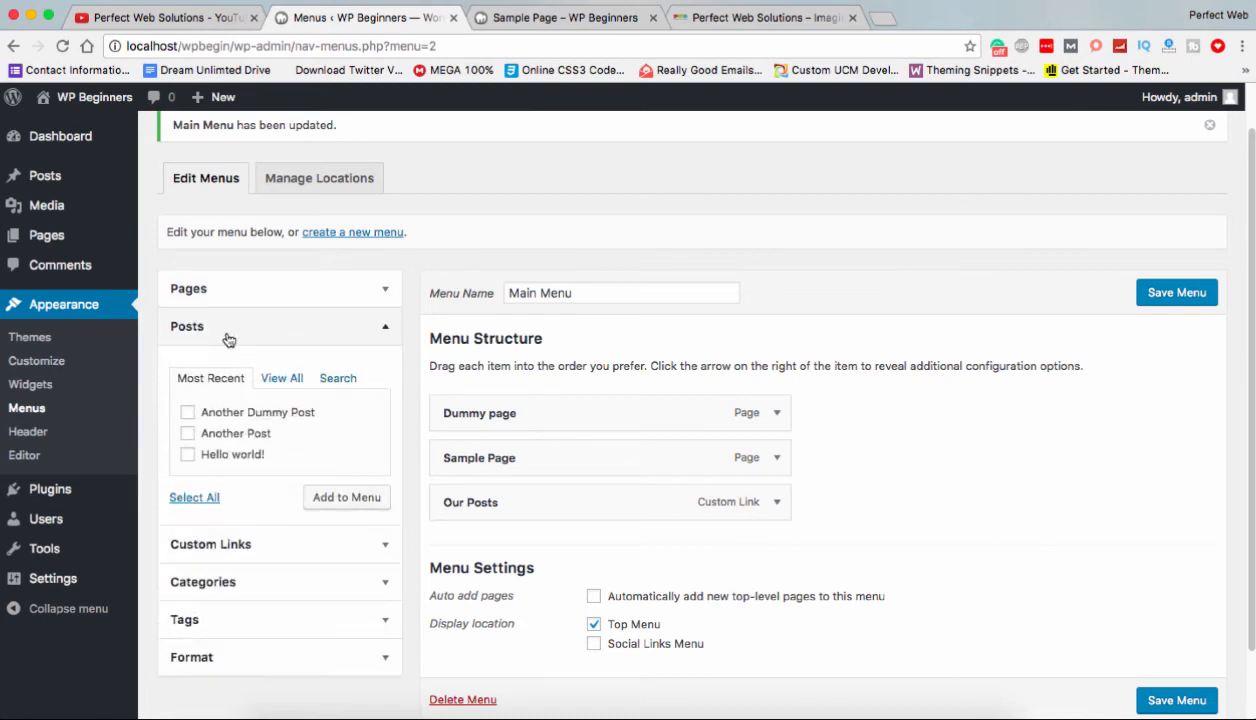
click(189, 413)
click(188, 433)
click(333, 497)
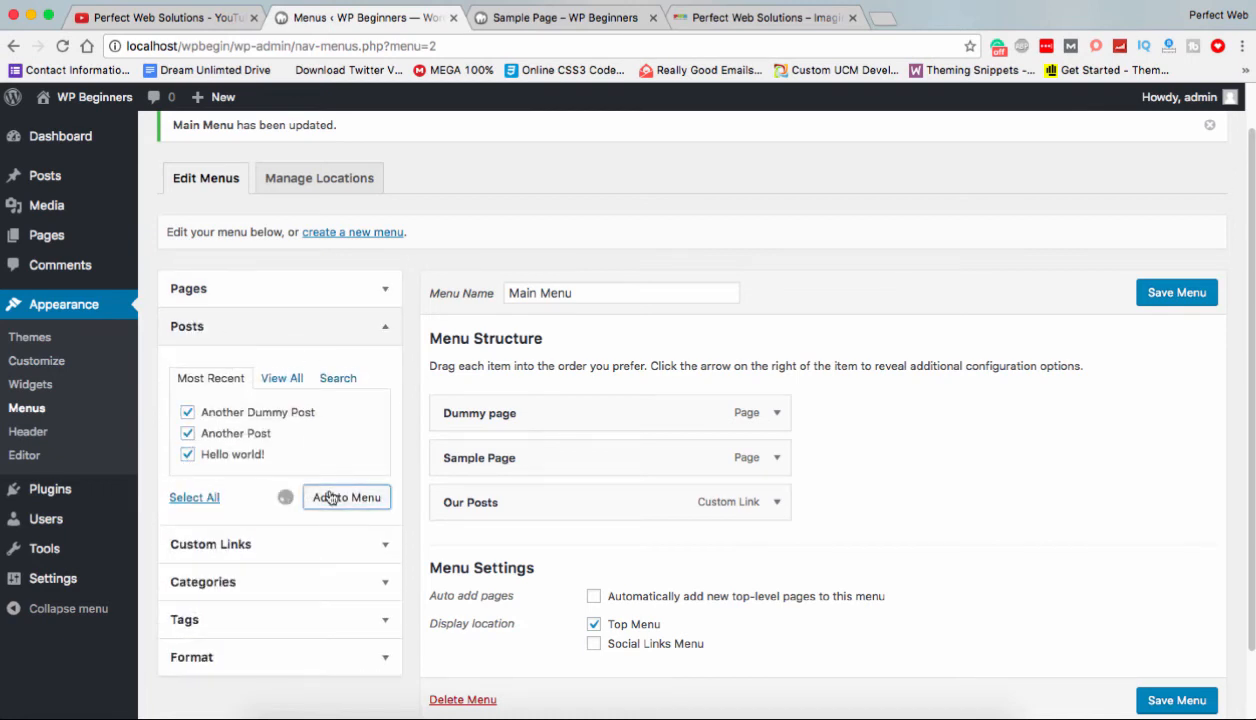
click(1162, 294)
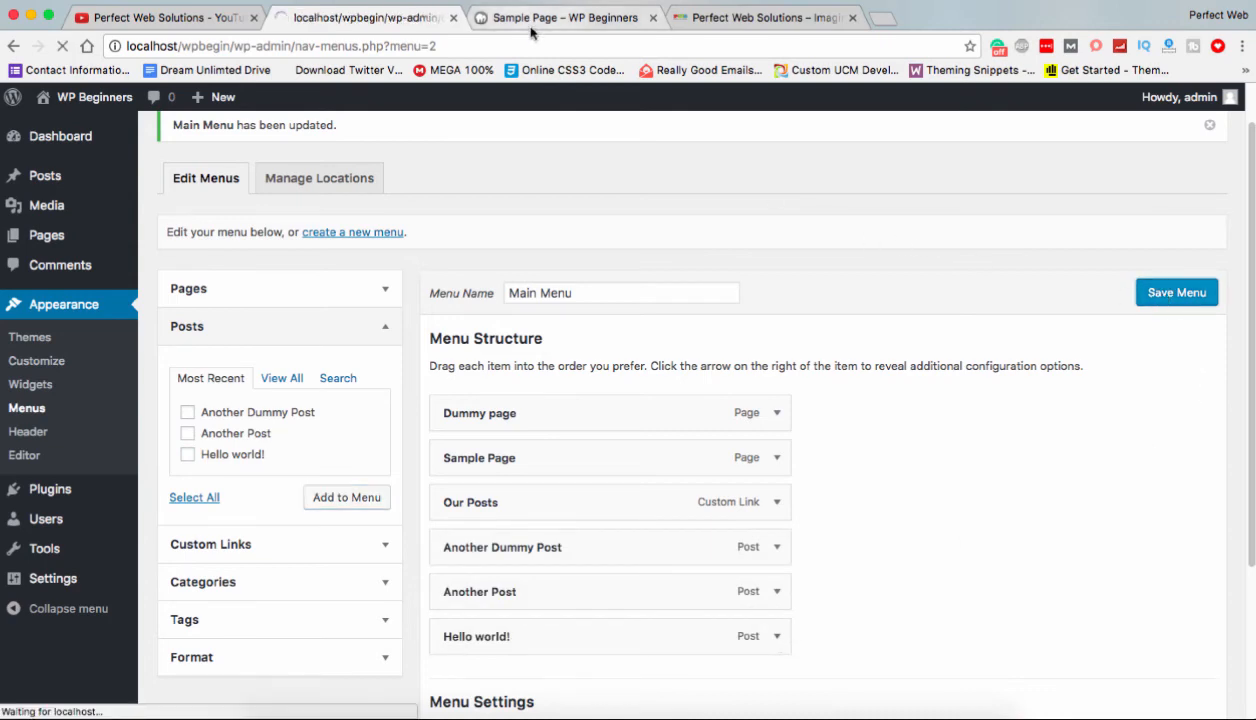
Reload the site's Sample Page to check the navigation menu for the added posts, and return to the Menus page.
click(533, 20)
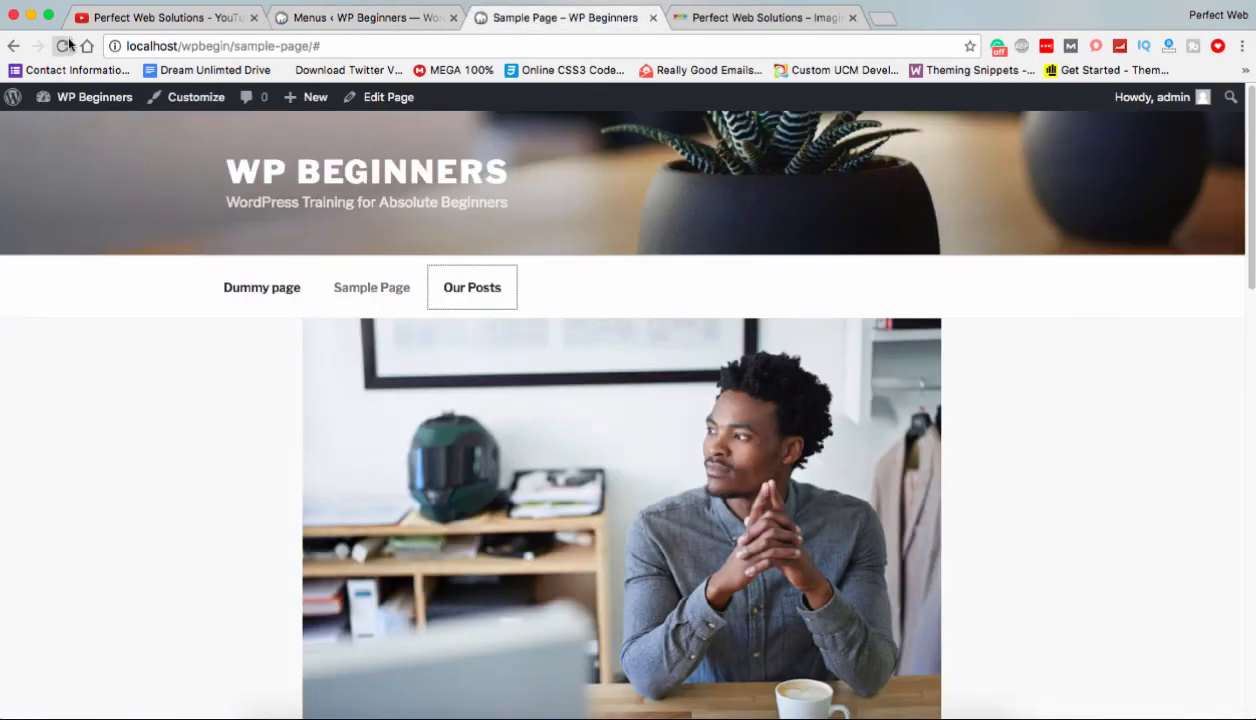
click(62, 46)
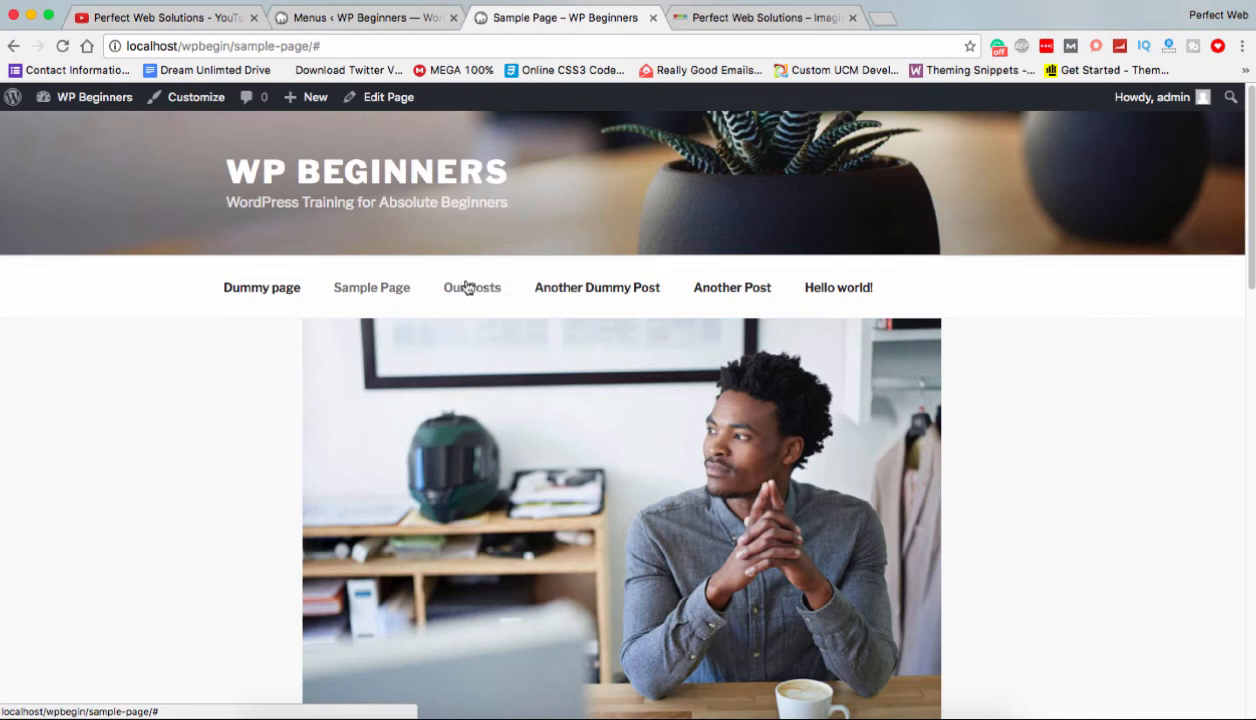
click(336, 22)
Move Sample Page above Dummy page in the menu structure and save the menu.
scroll(521, 326, down, 3)
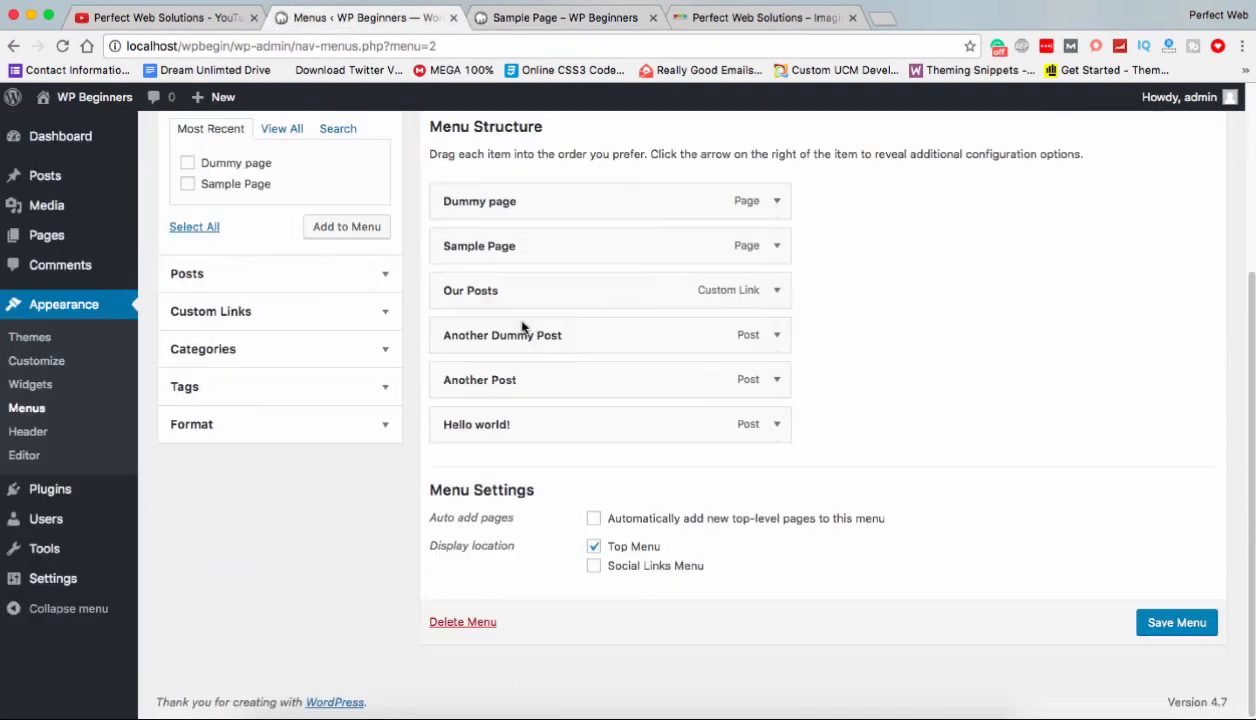
scroll(960, 420, up, 1)
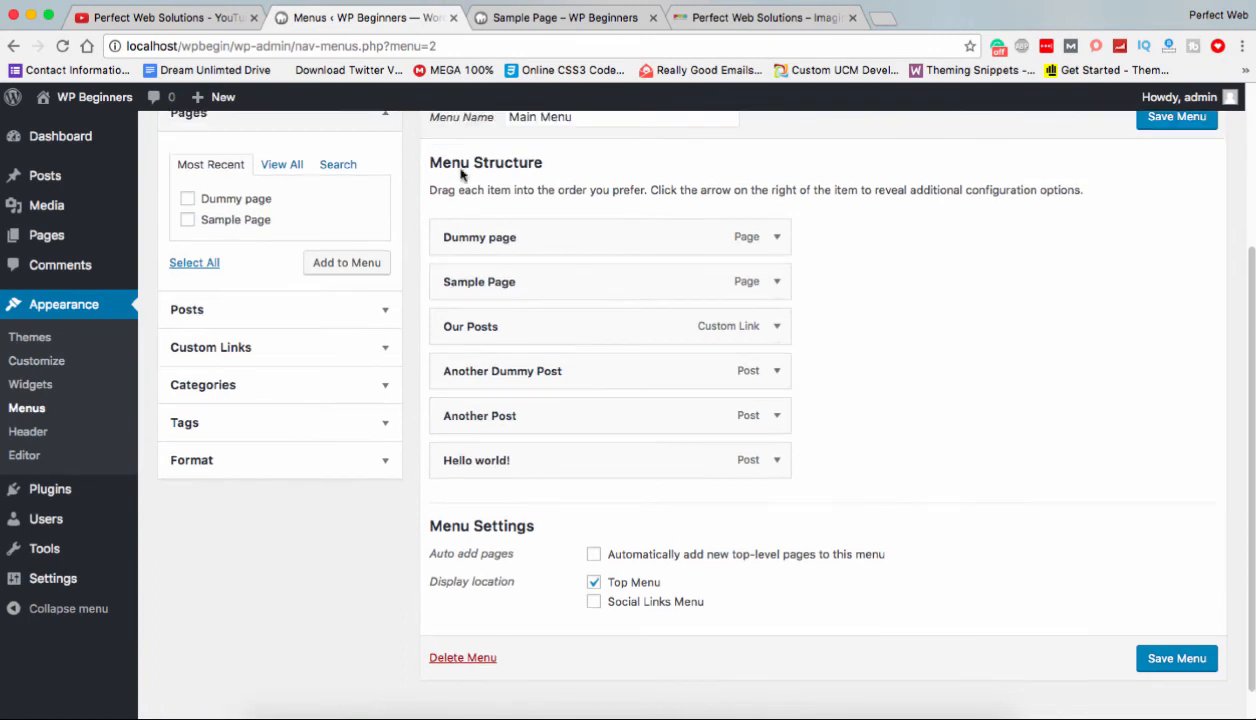
drag(424, 166, 543, 168)
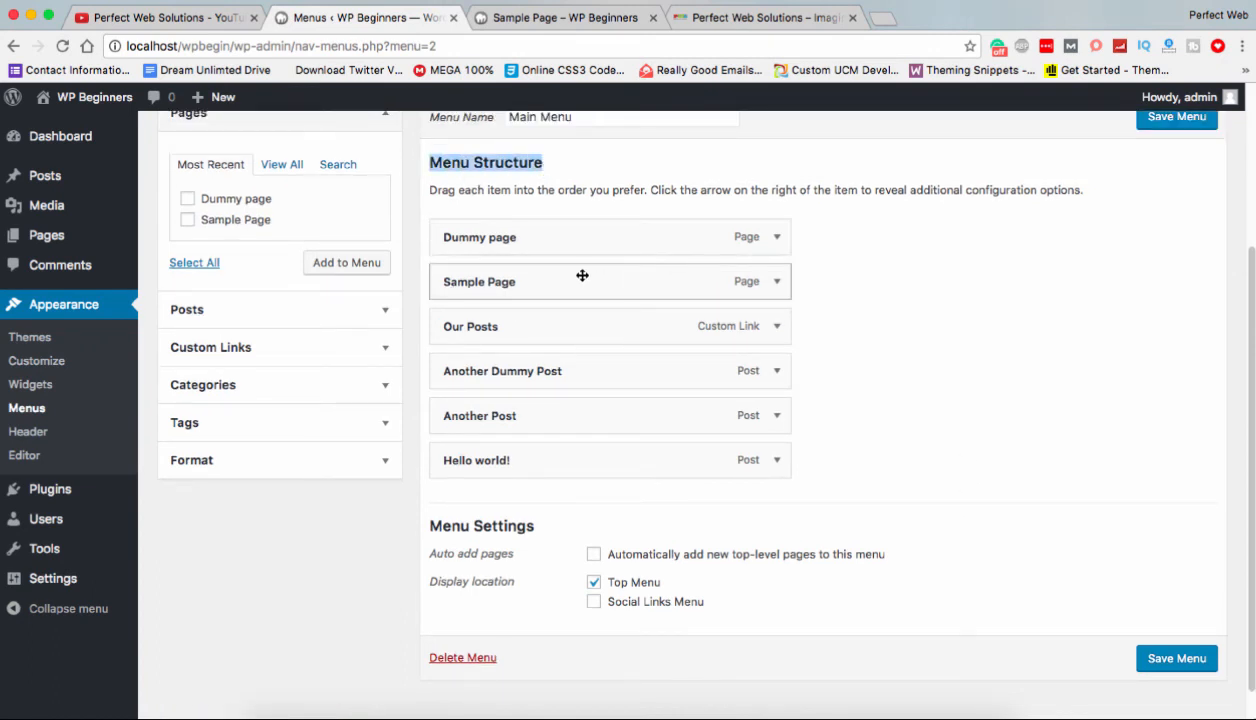
drag(564, 284, 566, 216)
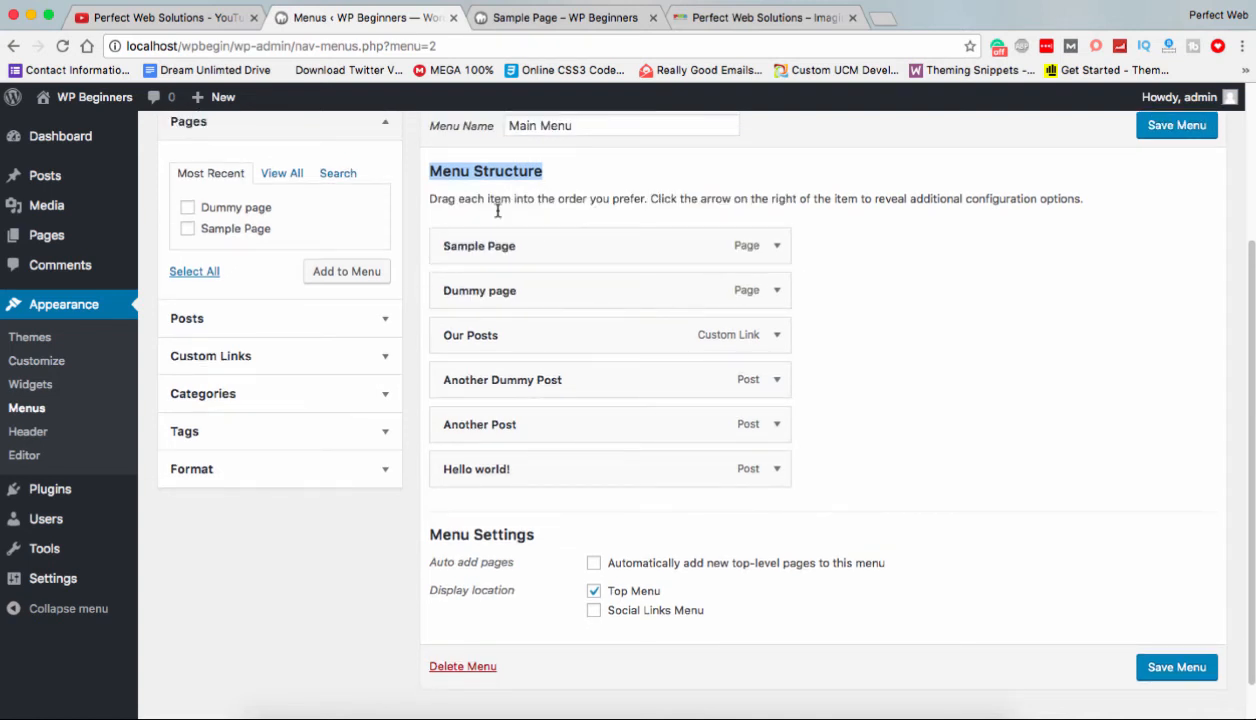
click(1172, 126)
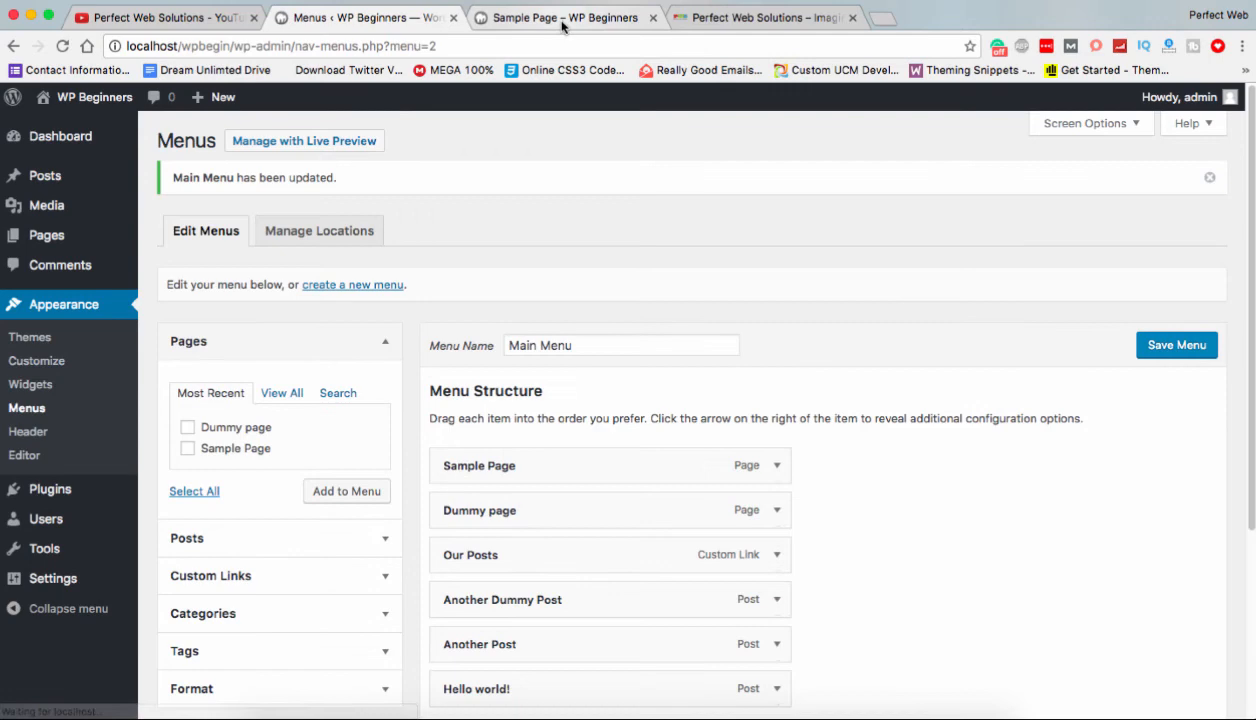
Reload the site's Sample Page to check the order of the navigation items, and return to the Menus page.
click(561, 20)
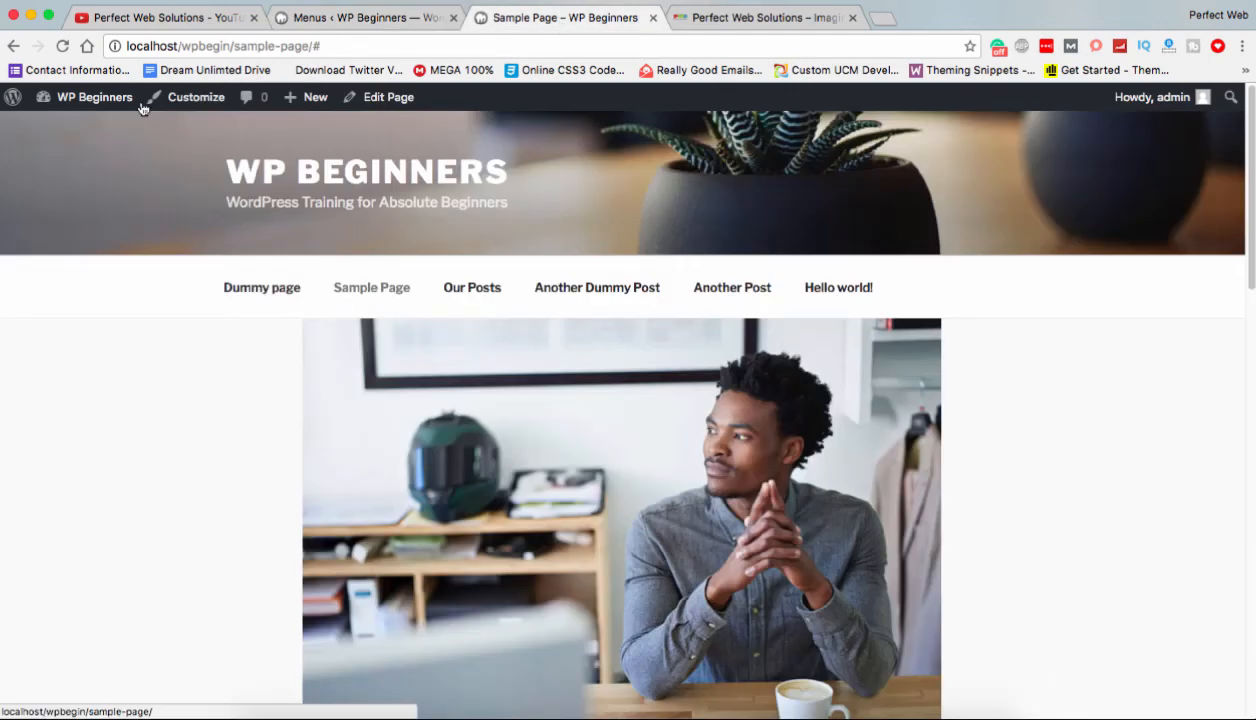
click(62, 46)
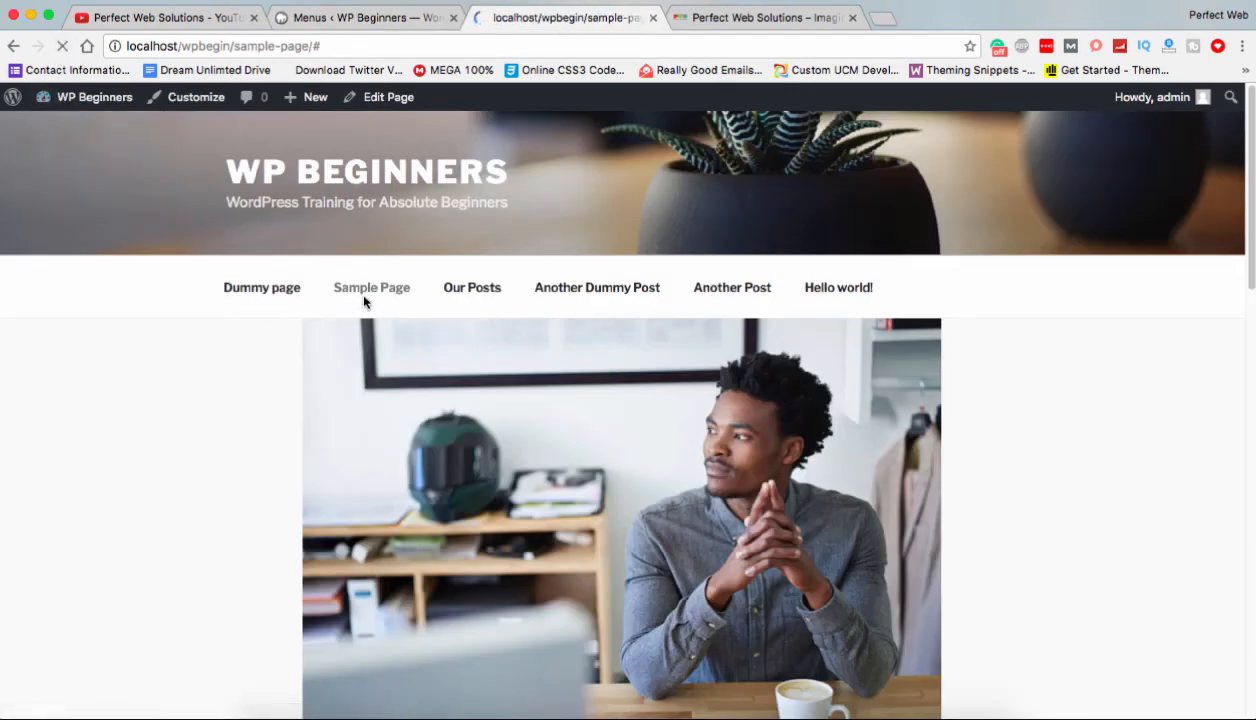
click(386, 30)
Nest Another Dummy Post, Another Post and Hello world! as sub items under Our Posts and save the menu.
scroll(639, 331, down, 2)
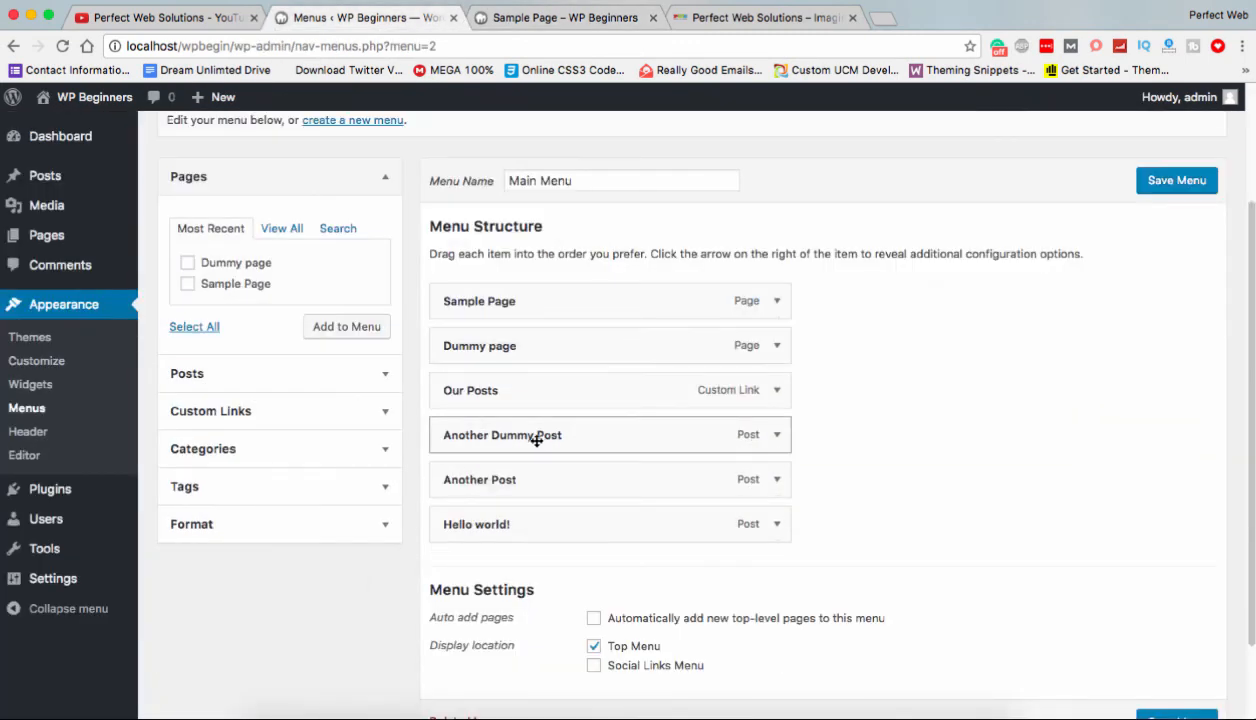
drag(452, 430, 480, 432)
drag(475, 488, 492, 524)
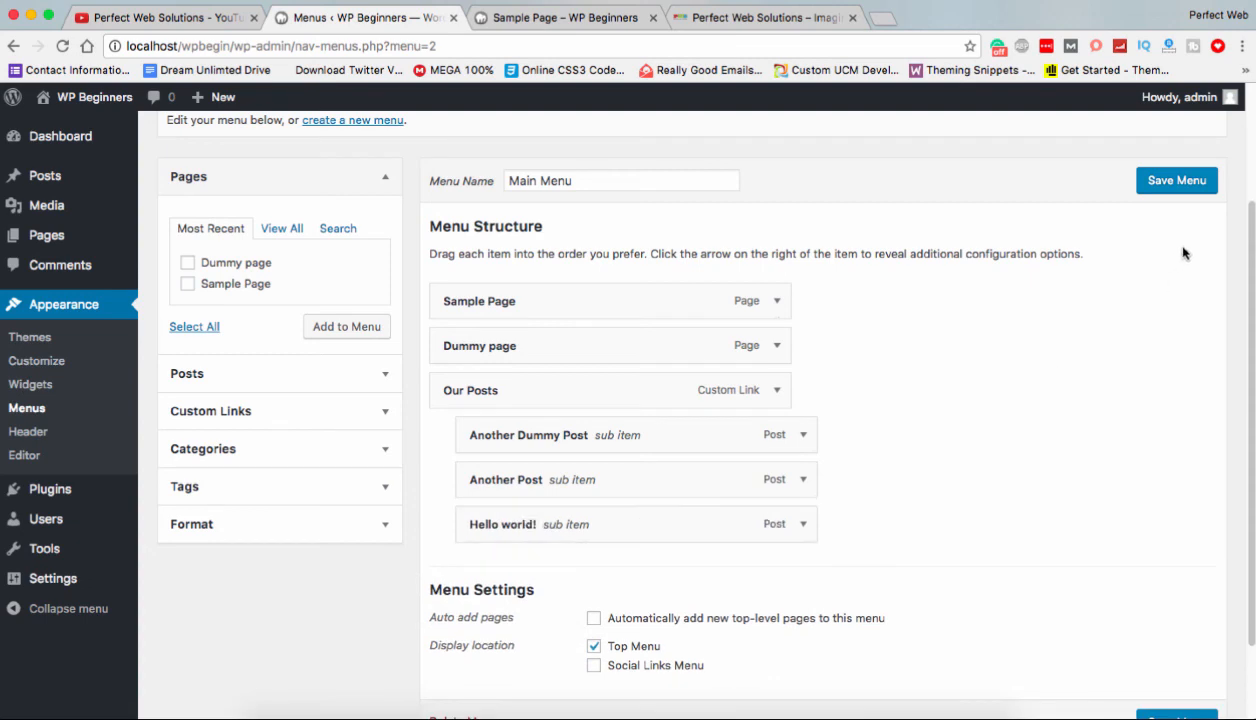
click(1170, 186)
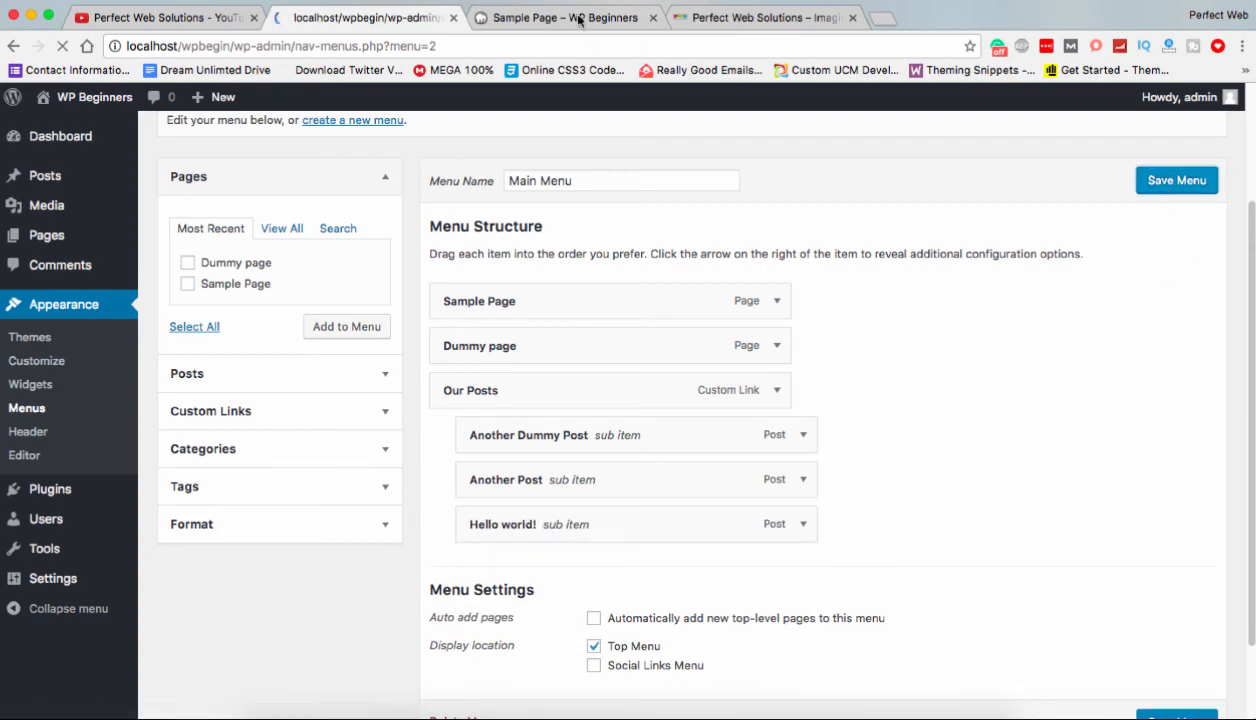
Reload the site's Sample Page and inspect the Our Posts dropdown in the navigation menu, enlarging the page and resetting its zoom.
click(568, 16)
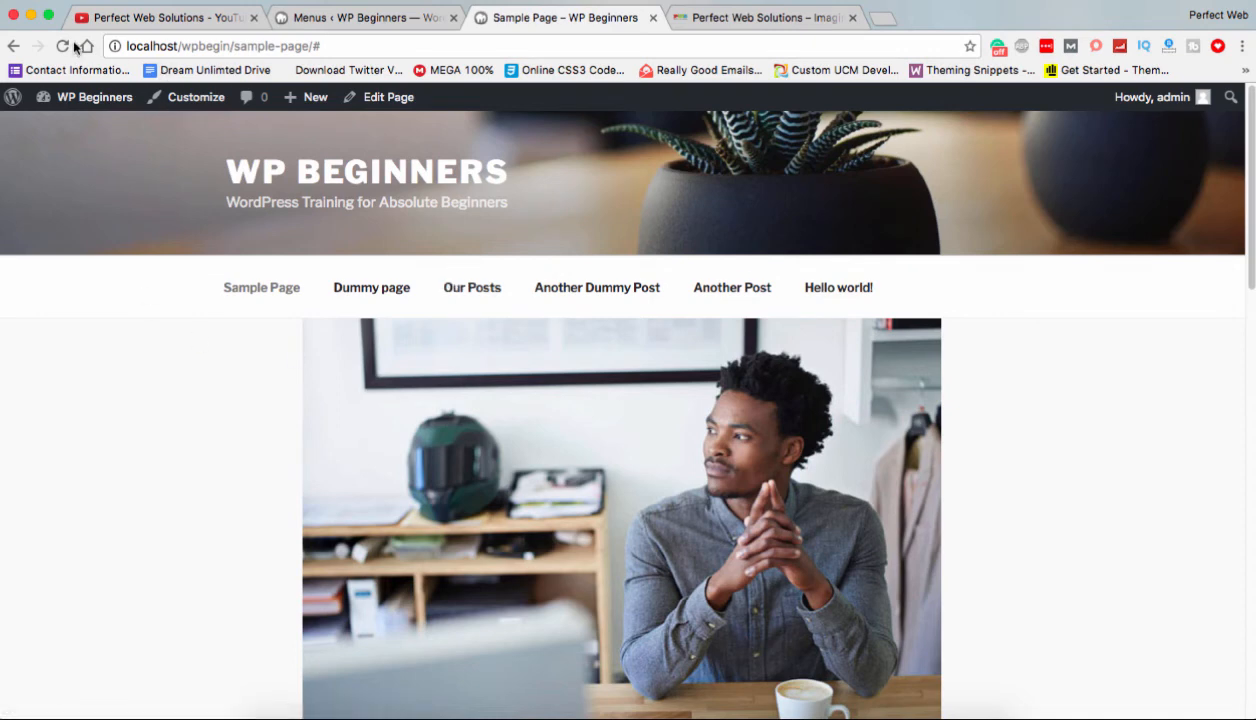
click(62, 46)
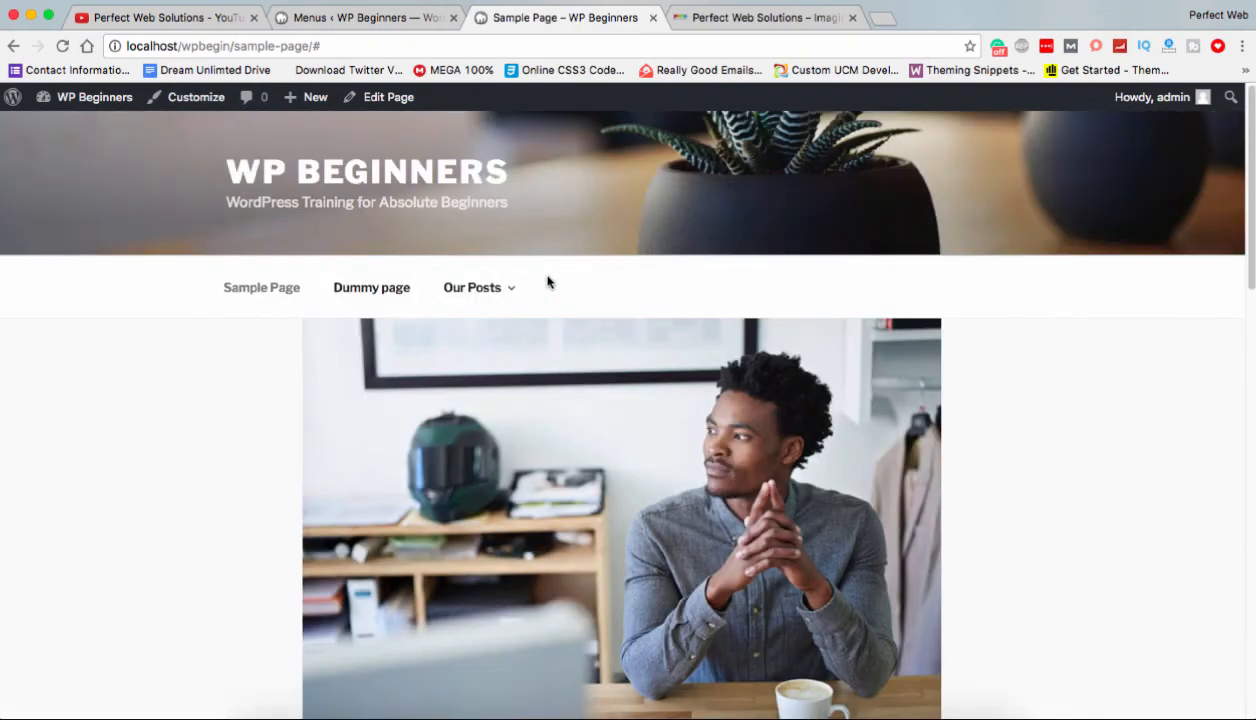
key(super+plus)
key(super+plus)
key(super+plus)
key(super+plus)
key(super+plus)
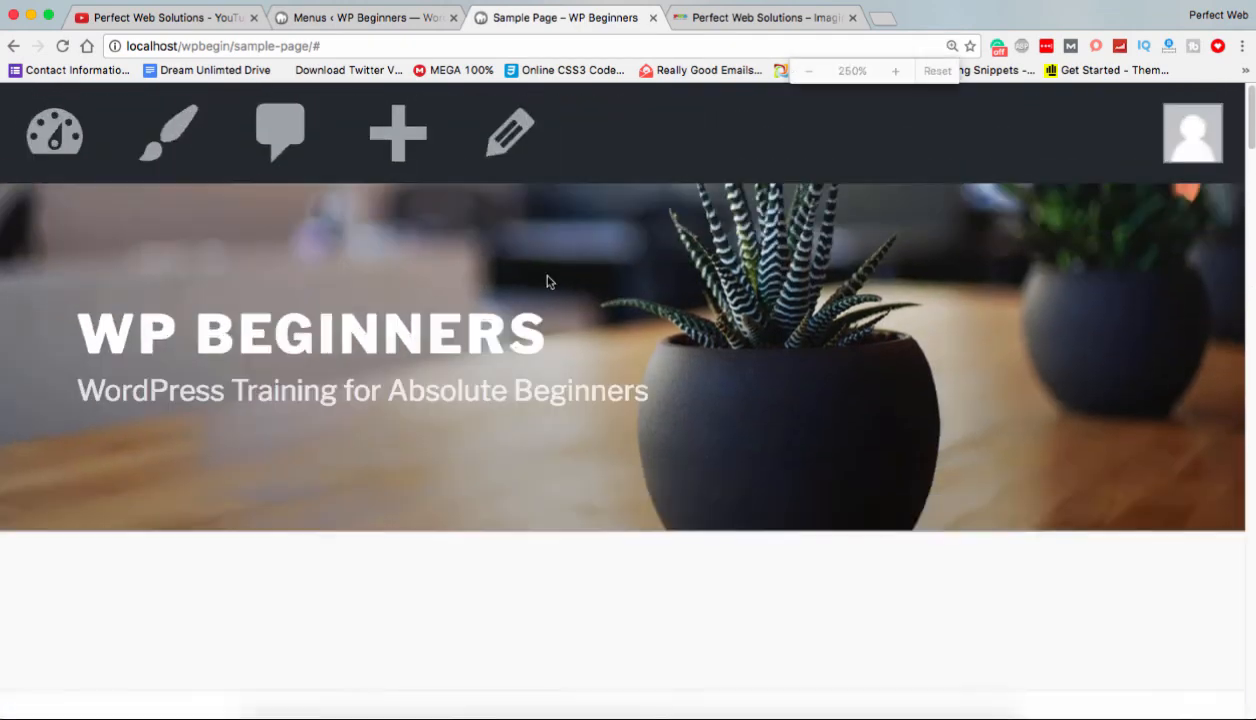
key(super+minus)
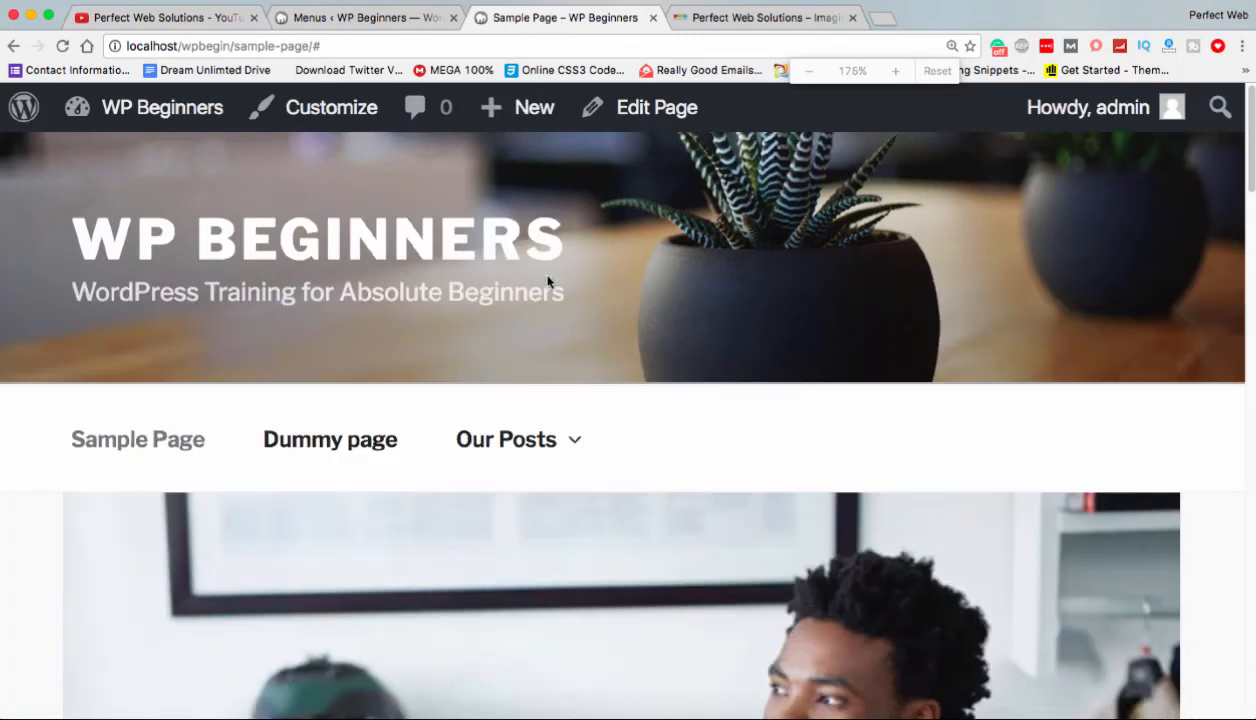
mouse_move(598, 425)
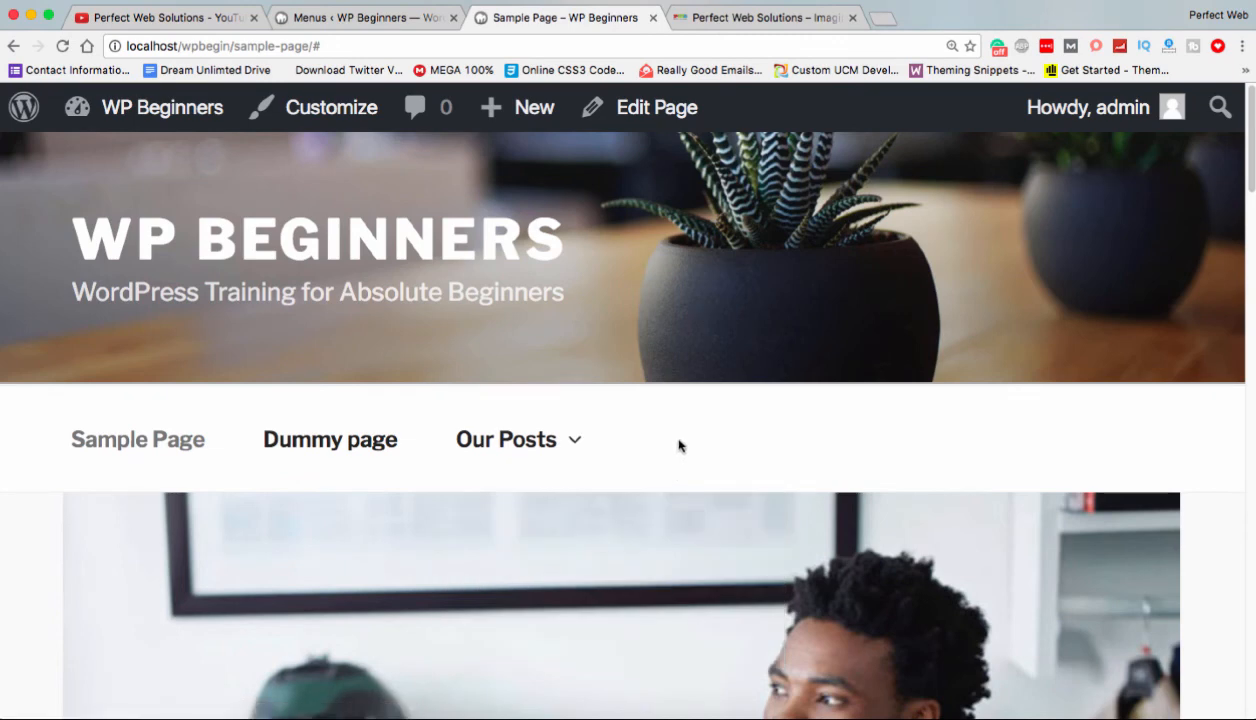
key(super+0)
mouse_move(493, 284)
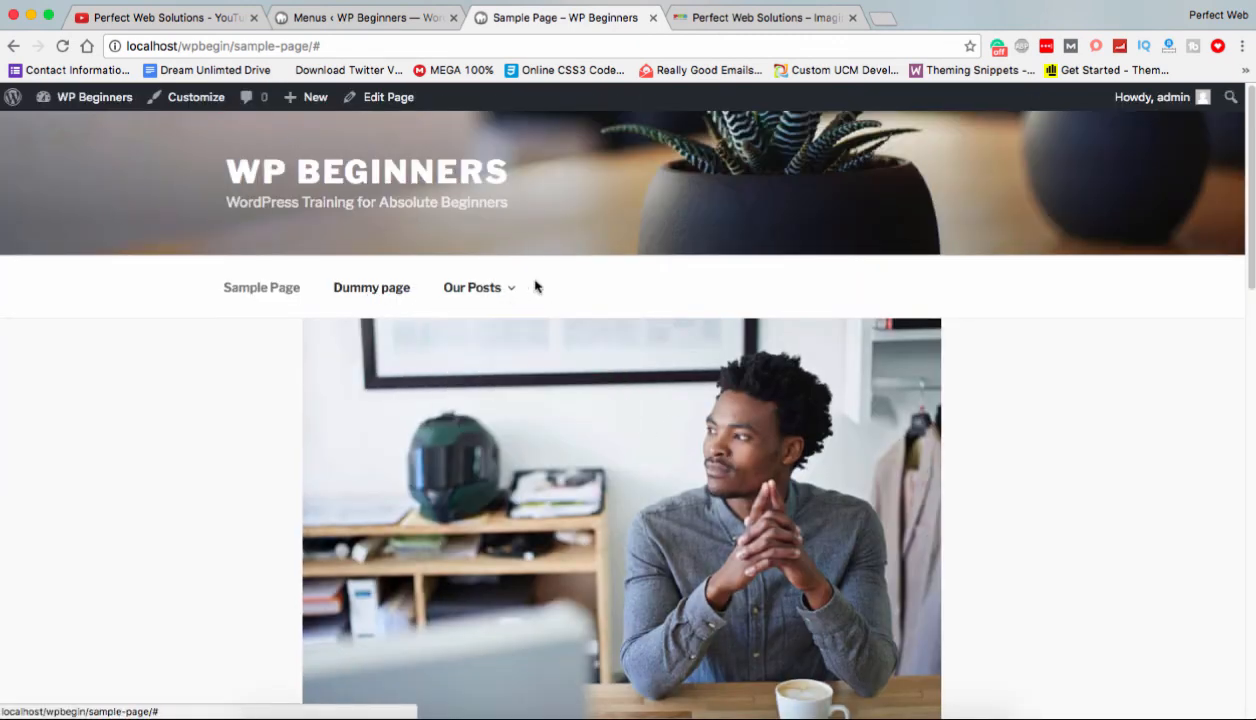
Nest Another Post as a sub item under Another Dummy Post in the menu structure and save the menu.
click(360, 20)
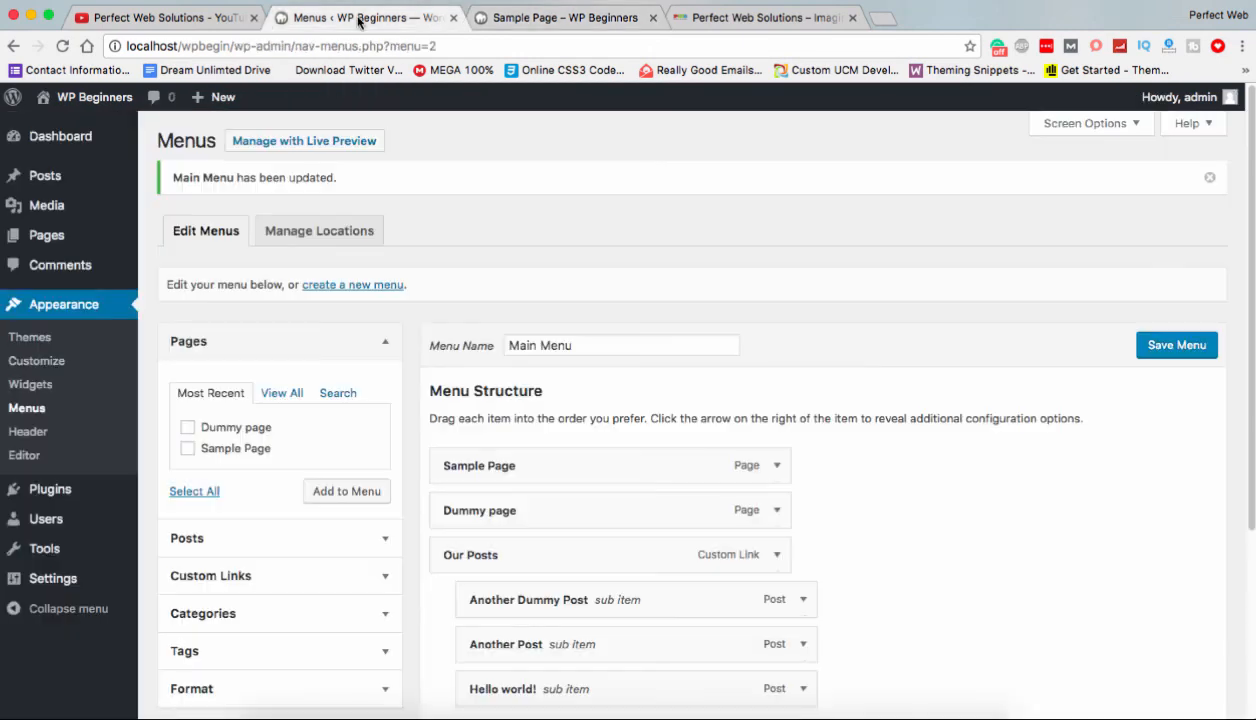
scroll(610, 270, down, 3)
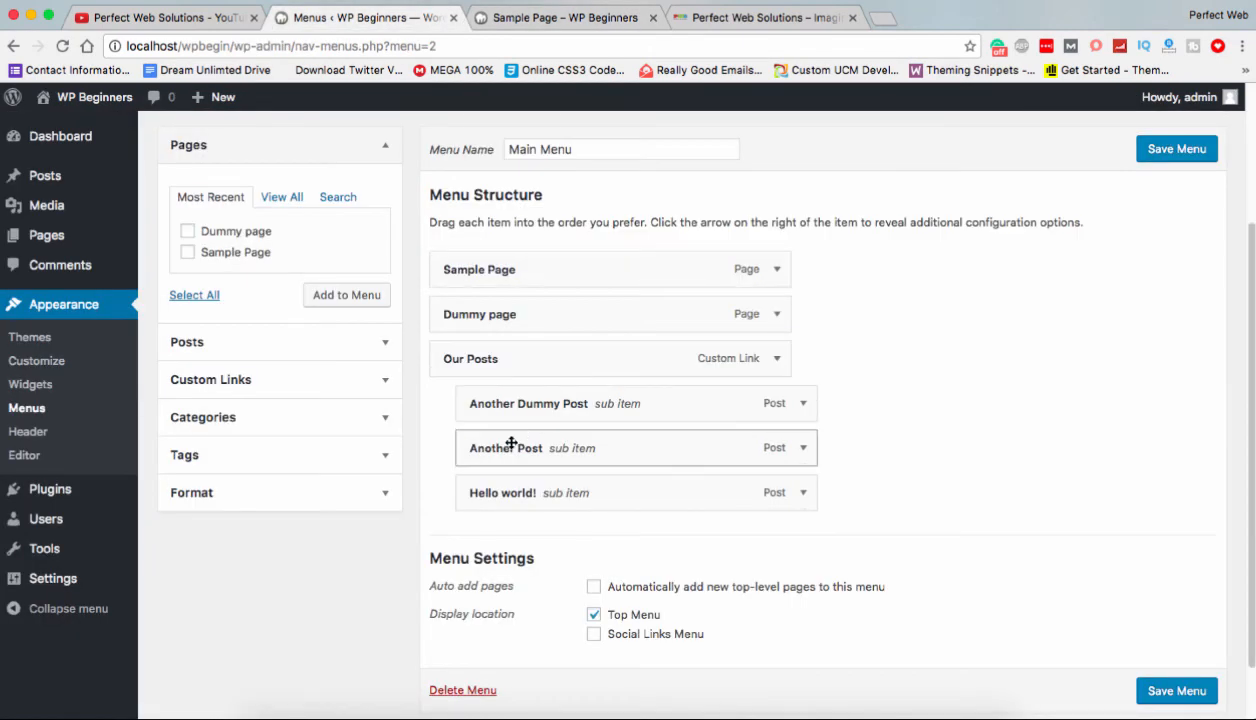
mouse_move(512, 443)
mouse_down()
mouse_move(533, 441)
mouse_move(512, 440)
mouse_up()
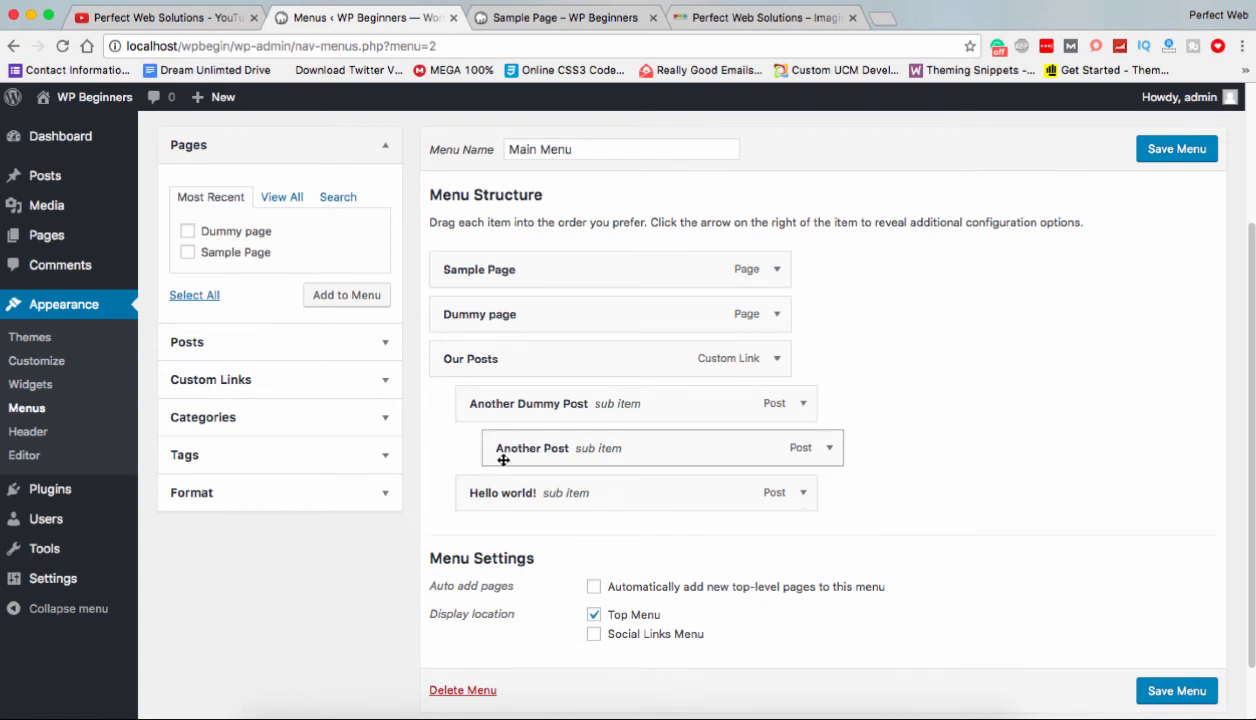
click(1188, 150)
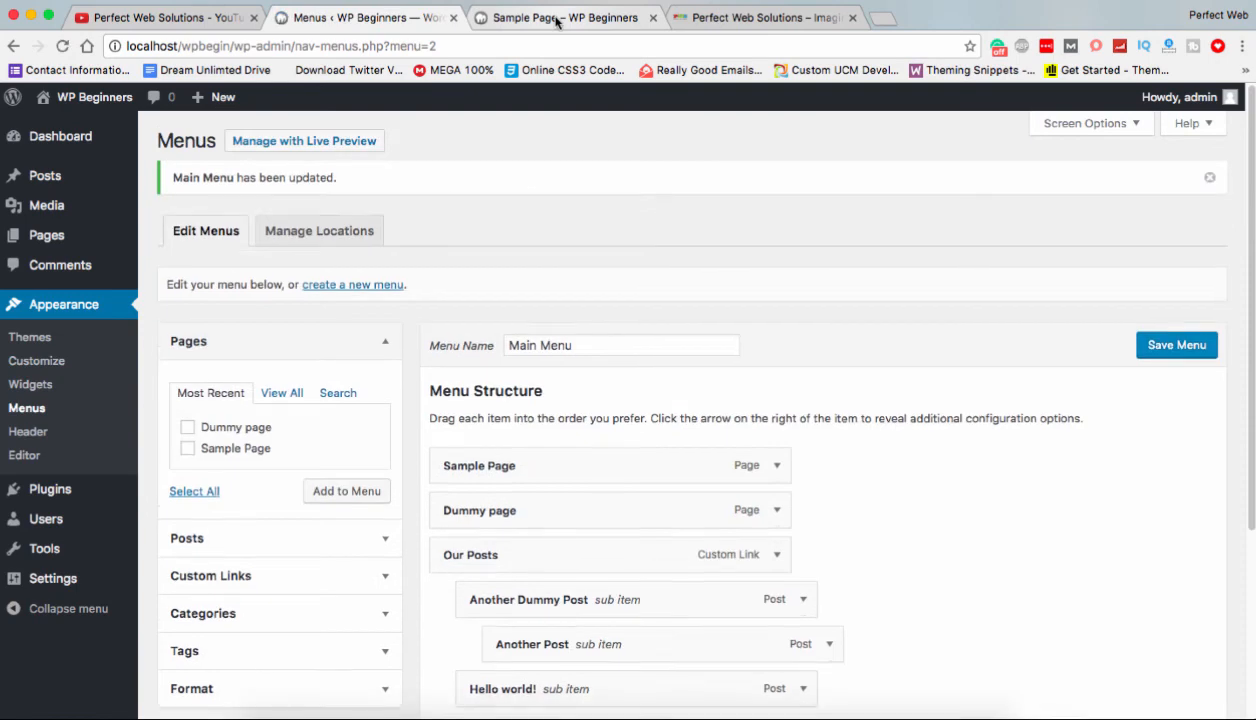
Reload the site's Sample Page and examine the nested items in the Our Posts dropdown.
click(557, 19)
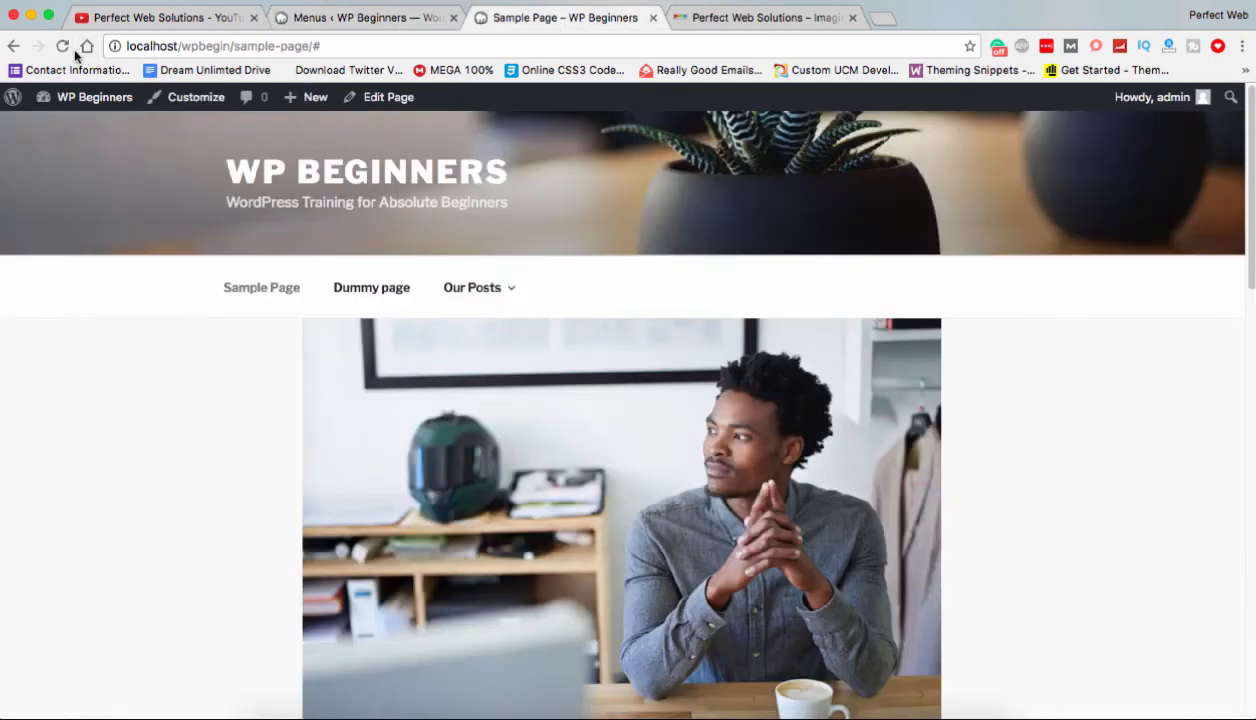
click(62, 46)
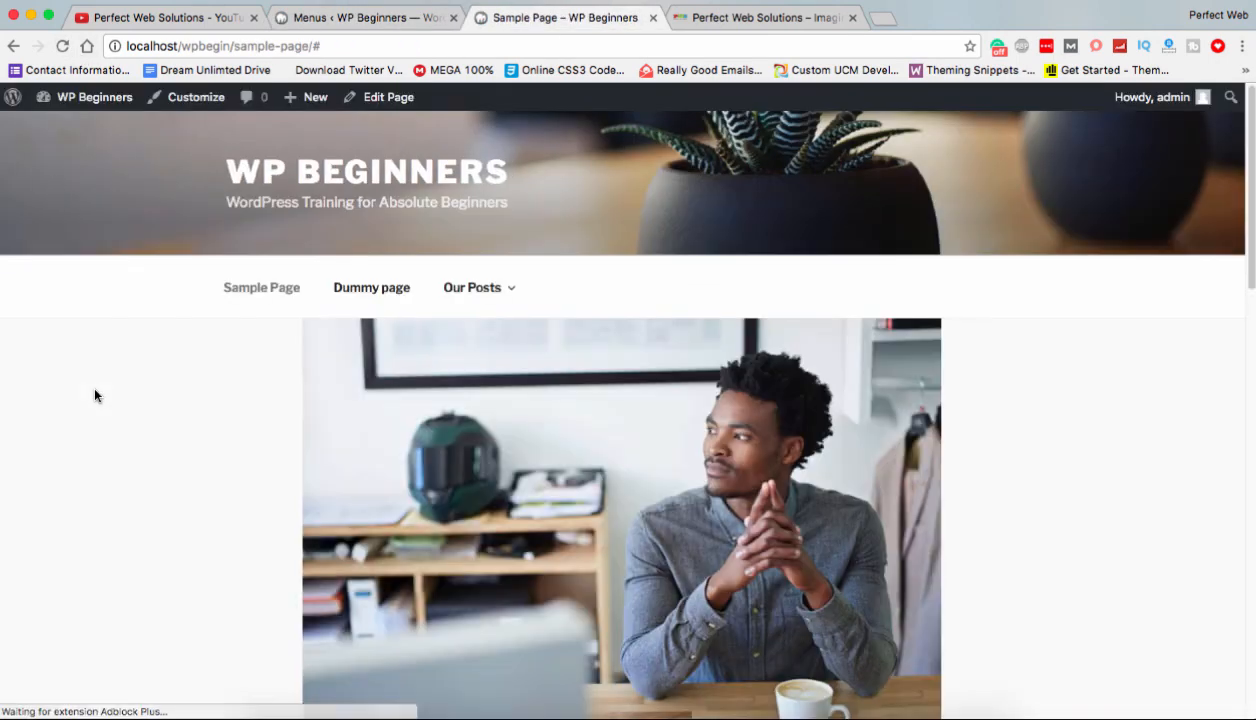
mouse_move(513, 281)
mouse_move(507, 331)
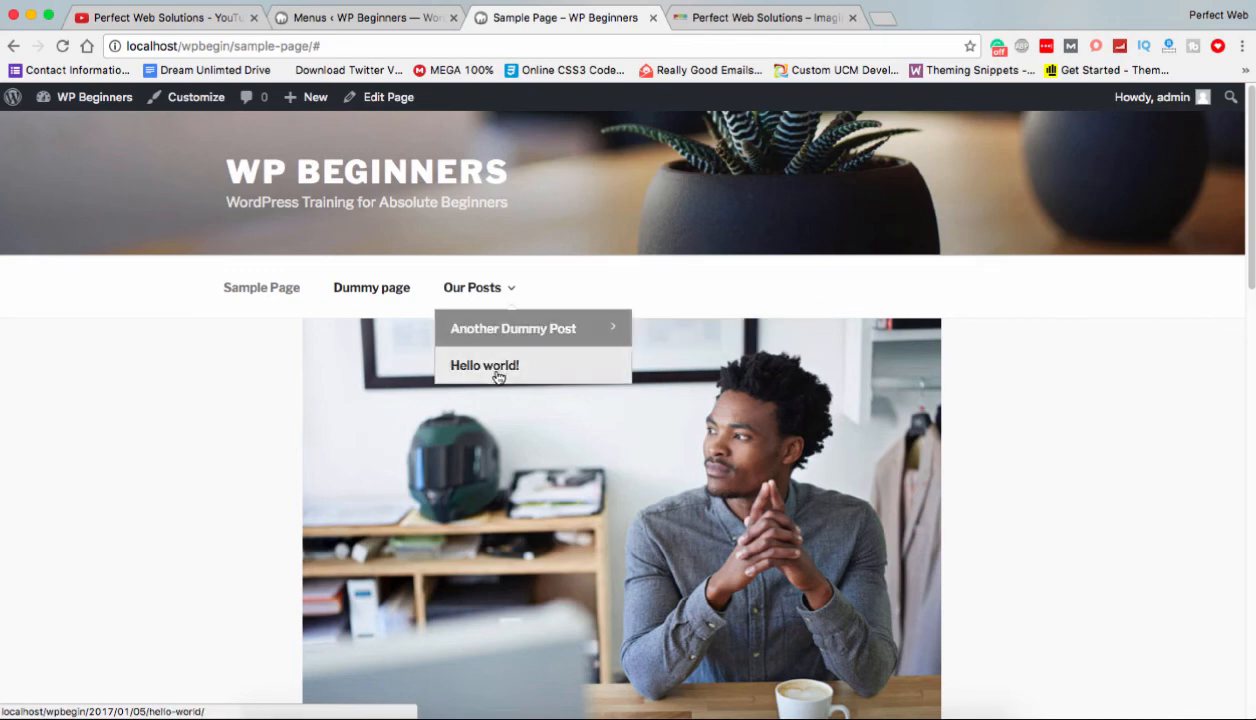
On the Menus page, switch Main Menu's display location from Top Menu to Social Links Menu and save the menu.
click(364, 17)
scroll(668, 430, down, 3)
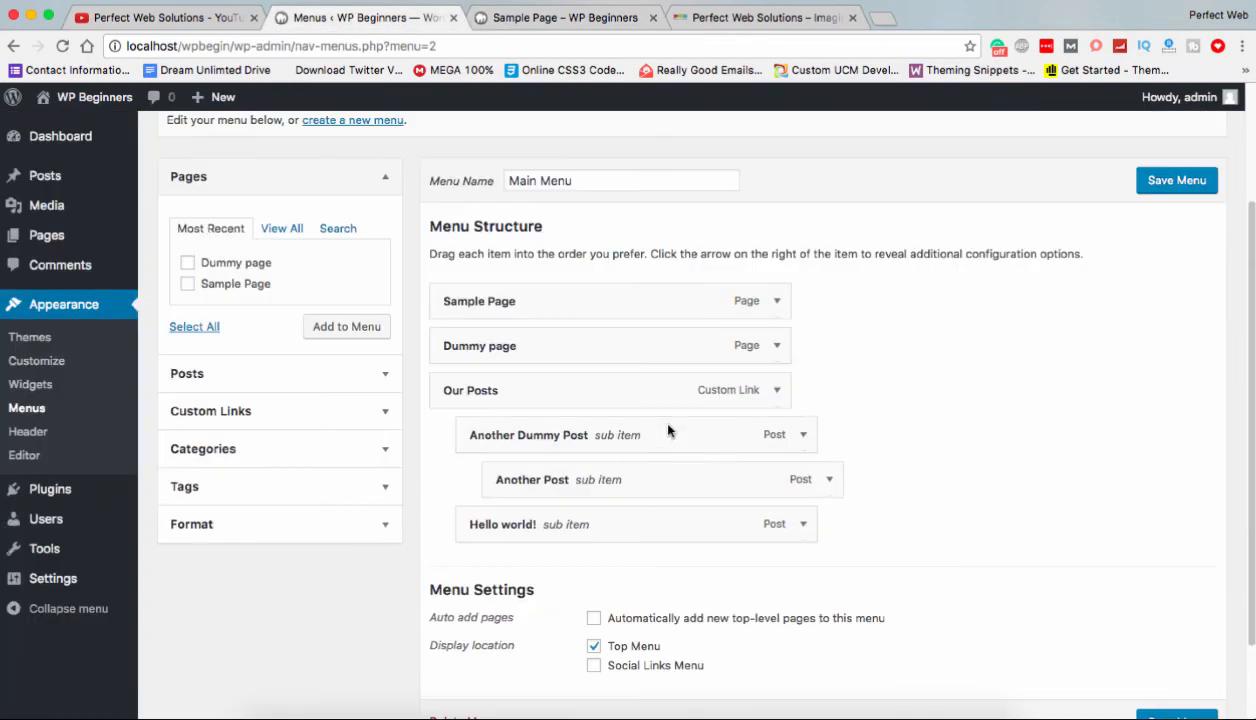
scroll(668, 430, down, 2)
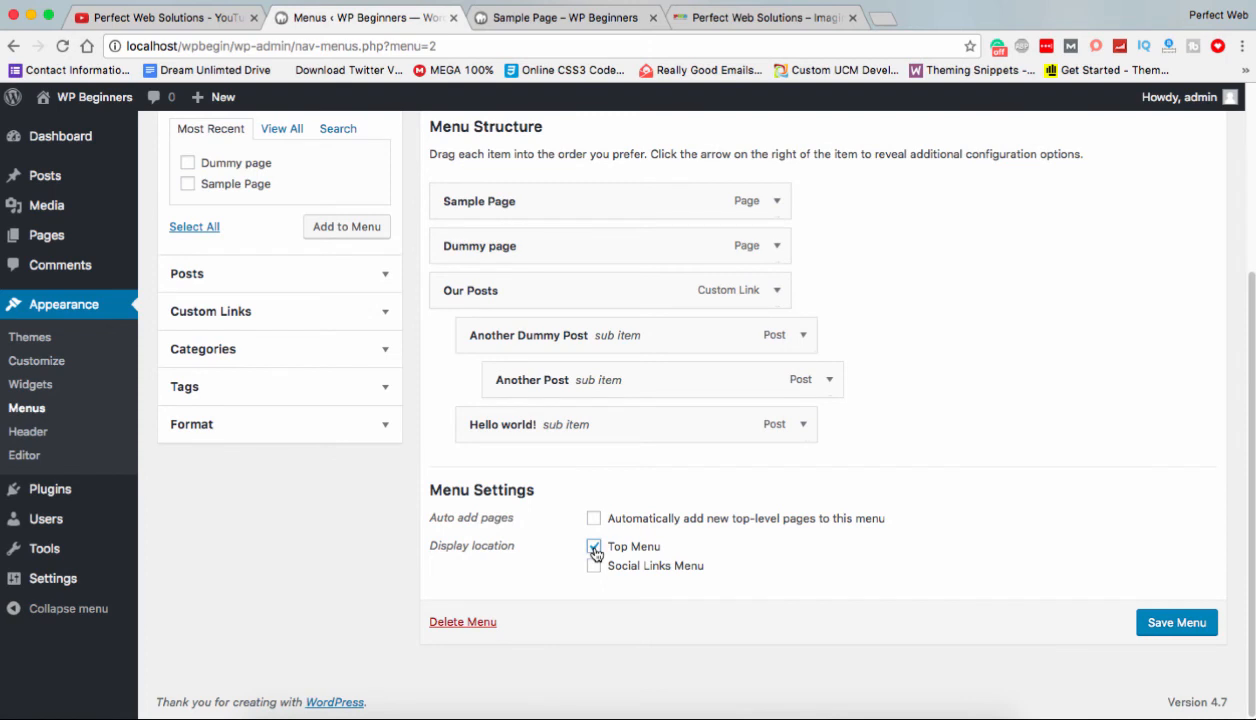
click(1181, 617)
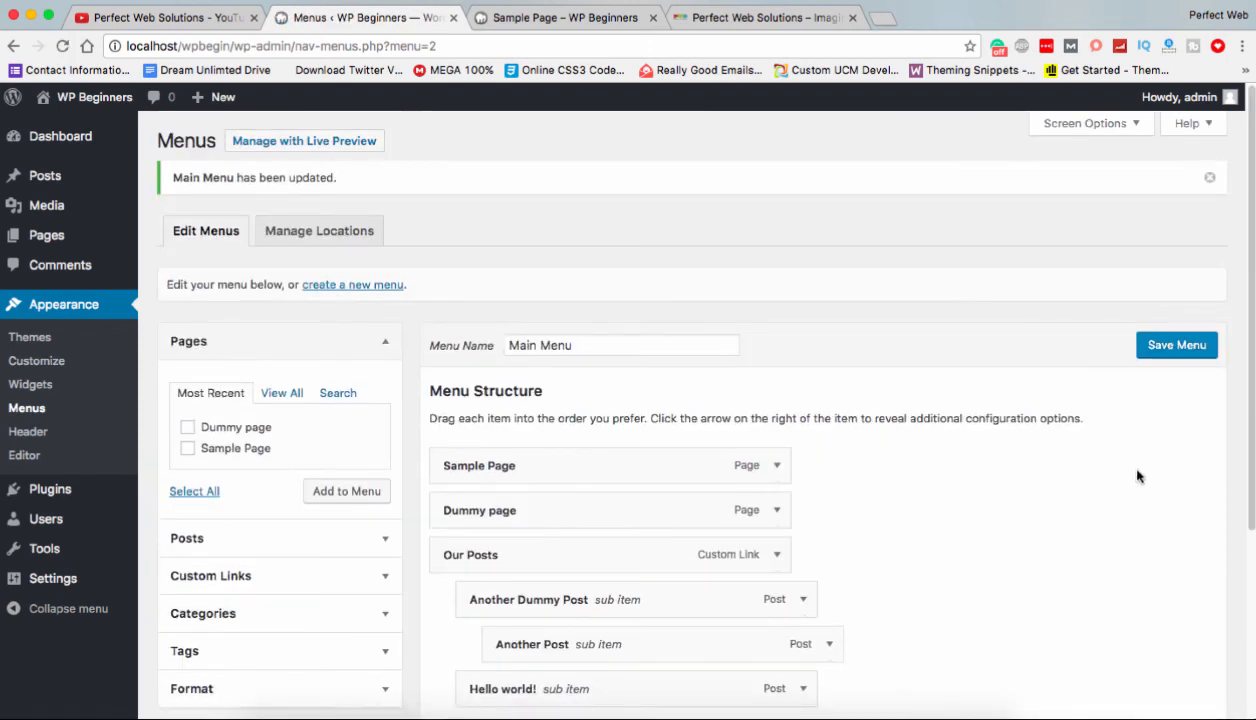
Reload the site's Sample Page and check the header and the footer's social link icons for the menu items.
click(565, 17)
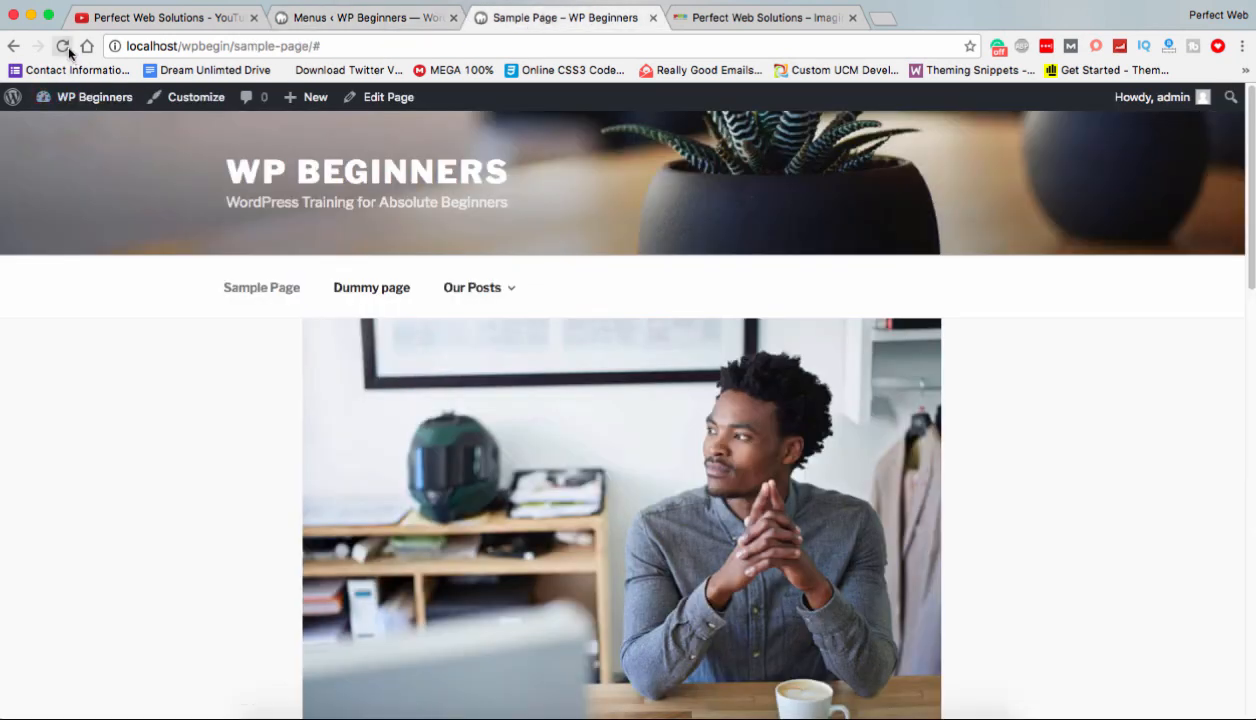
click(63, 46)
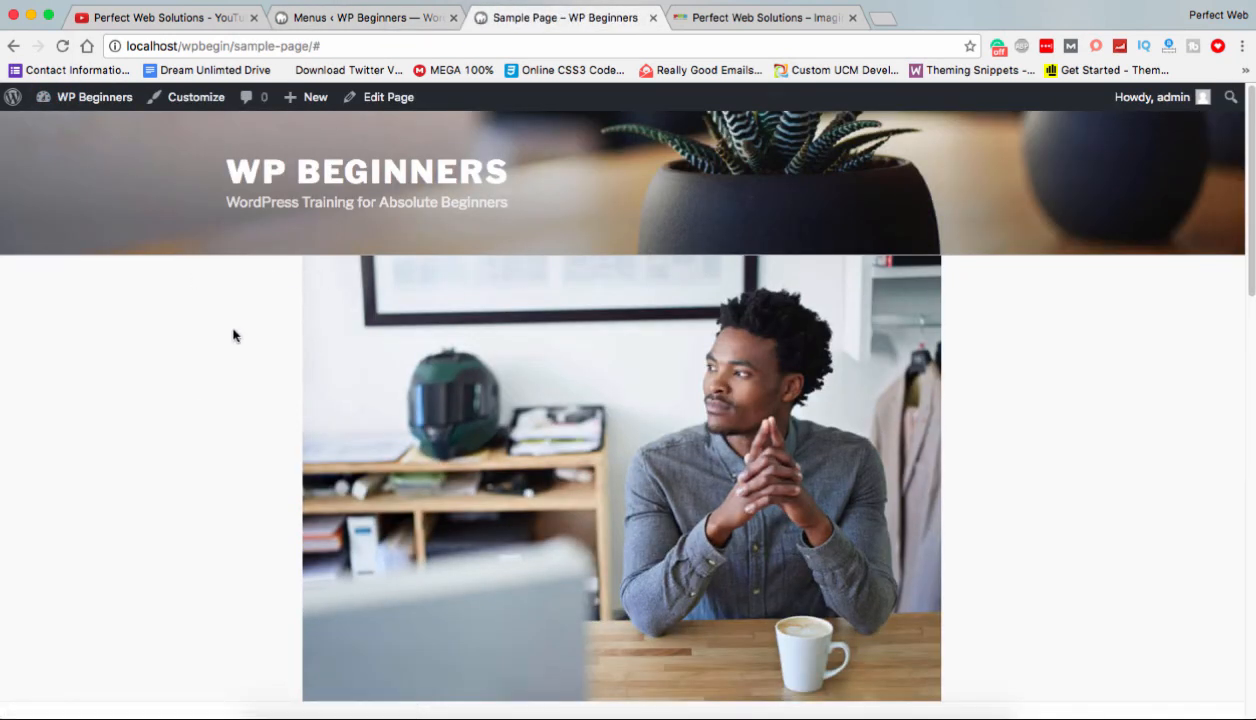
scroll(233, 335, down, 15)
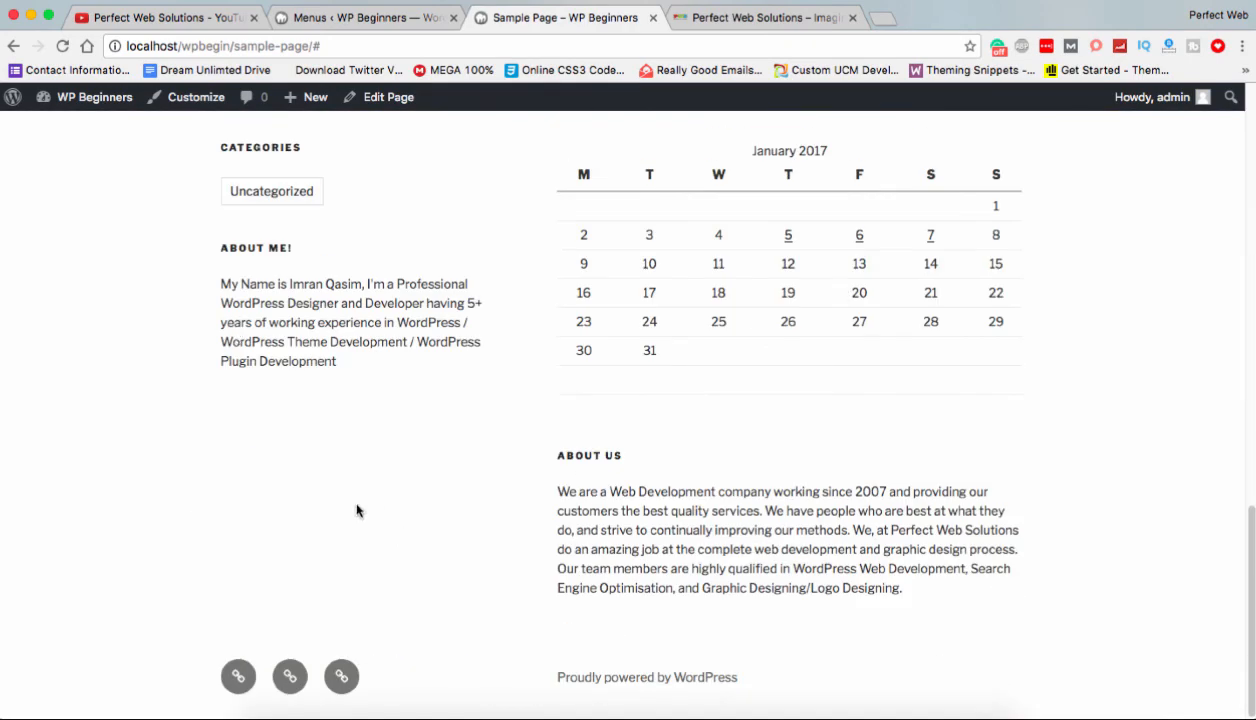
click(238, 678)
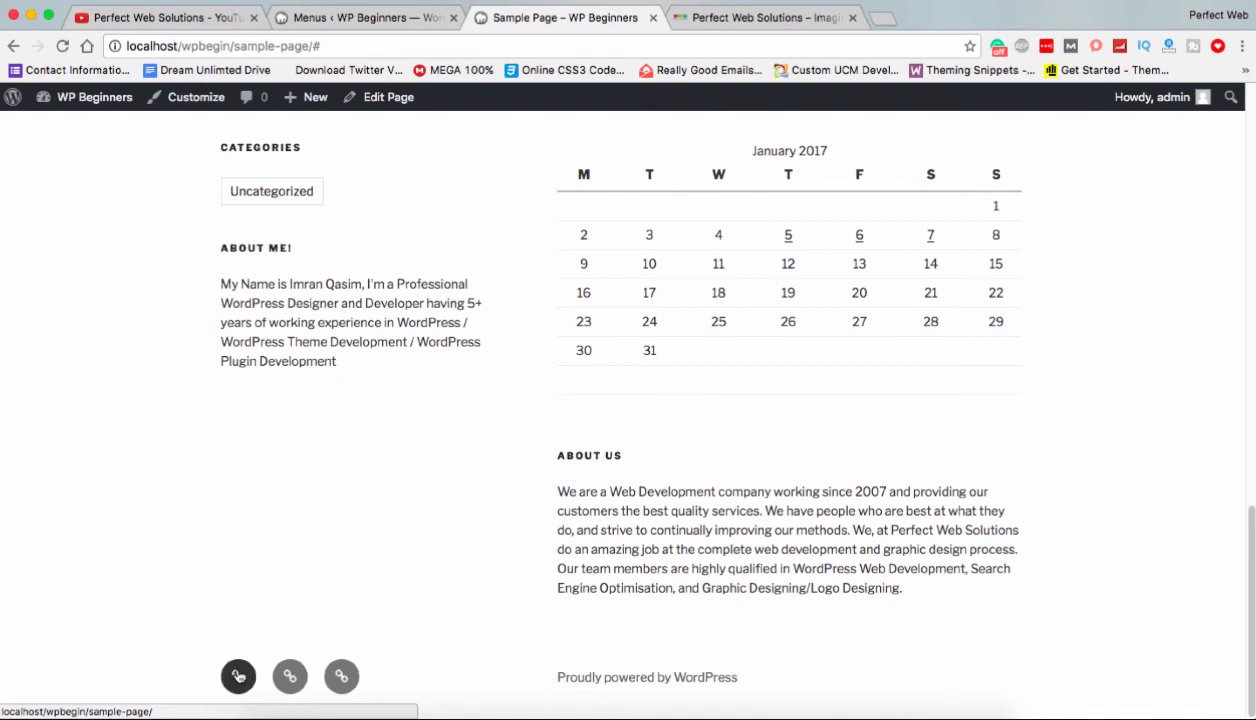
click(341, 679)
scroll(137, 518, down, 20)
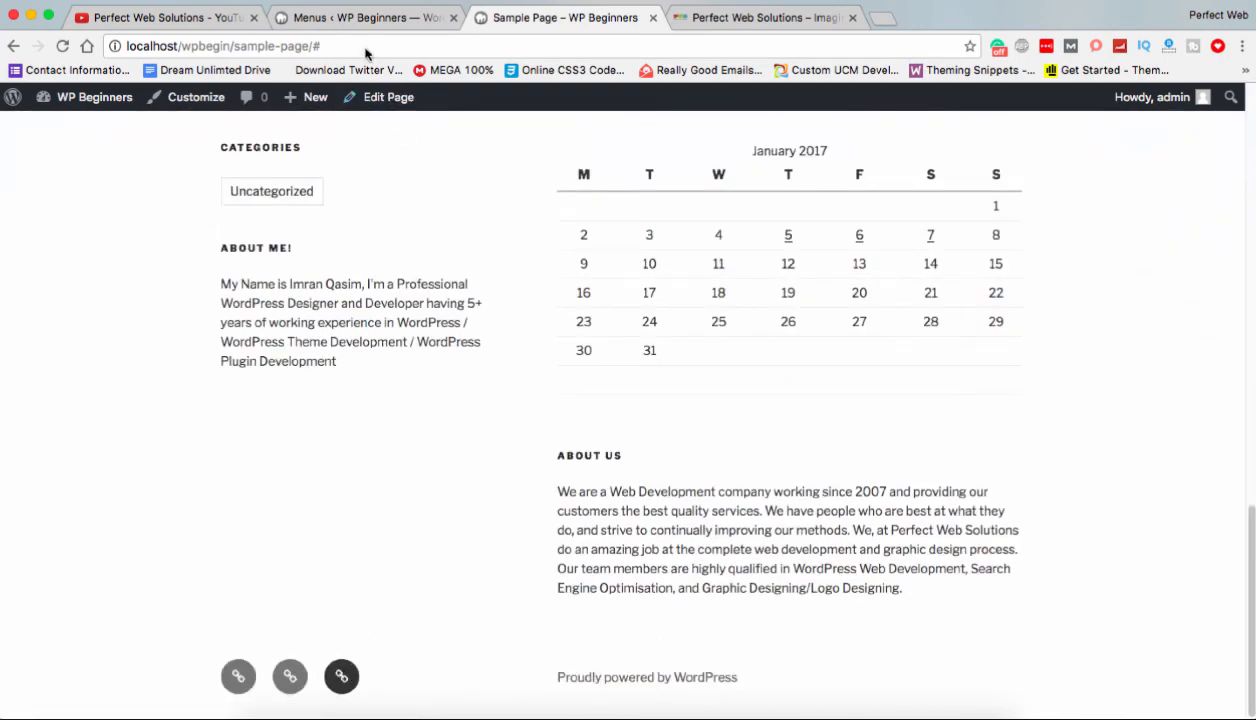
Set Main Menu's display location back to Top Menu instead of Social Links Menu and save the menu.
click(340, 22)
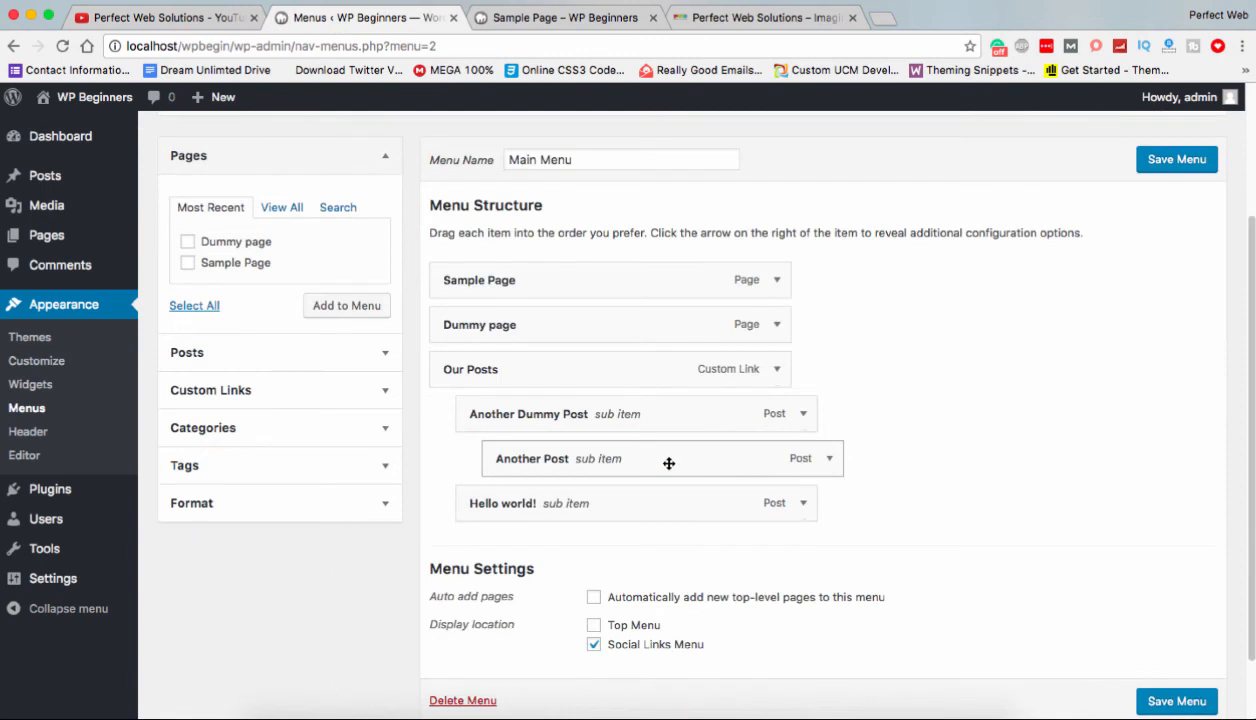
scroll(667, 462, down, 2)
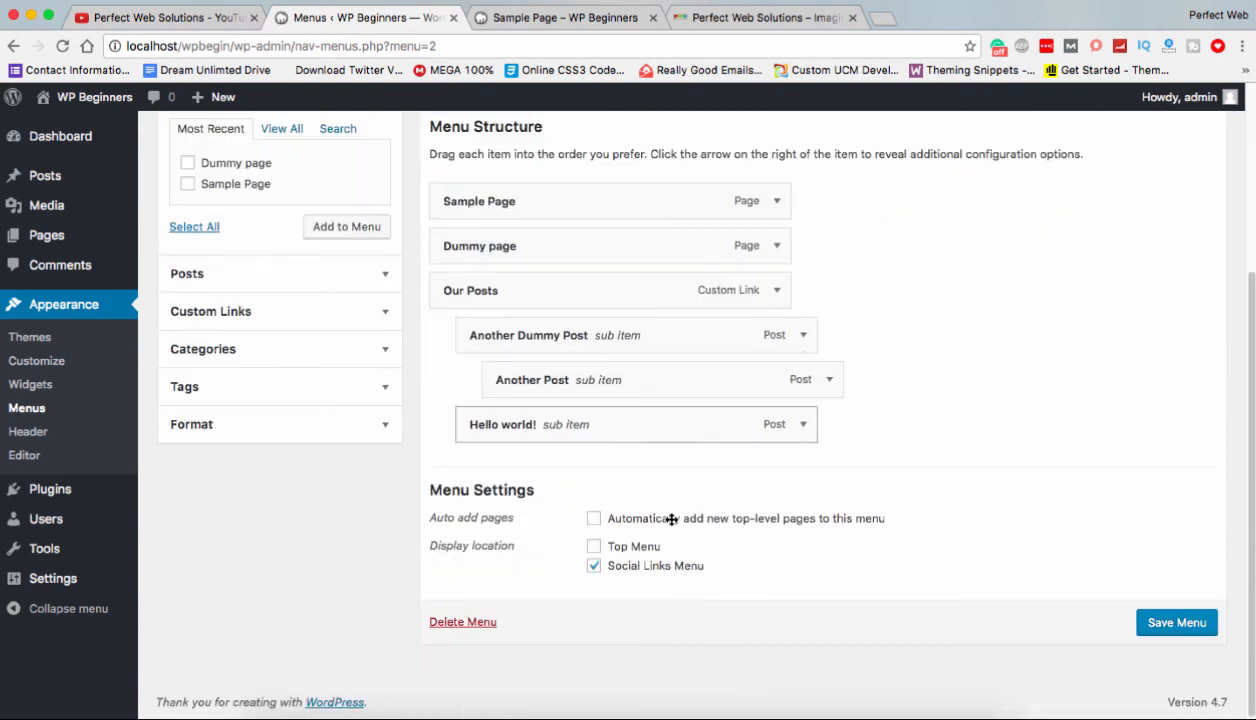
click(593, 546)
click(1177, 624)
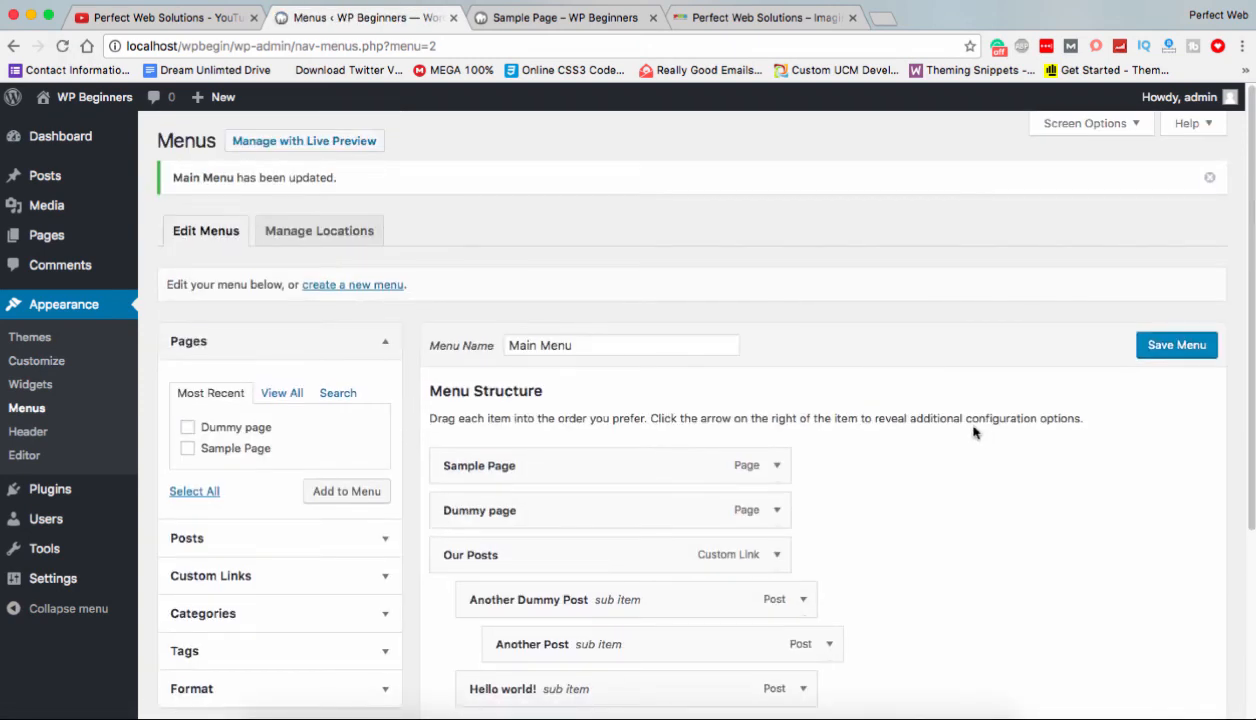
Move Another Post back to a direct sub item of Our Posts in the menu structure and save the menu.
scroll(975, 425, down, 3)
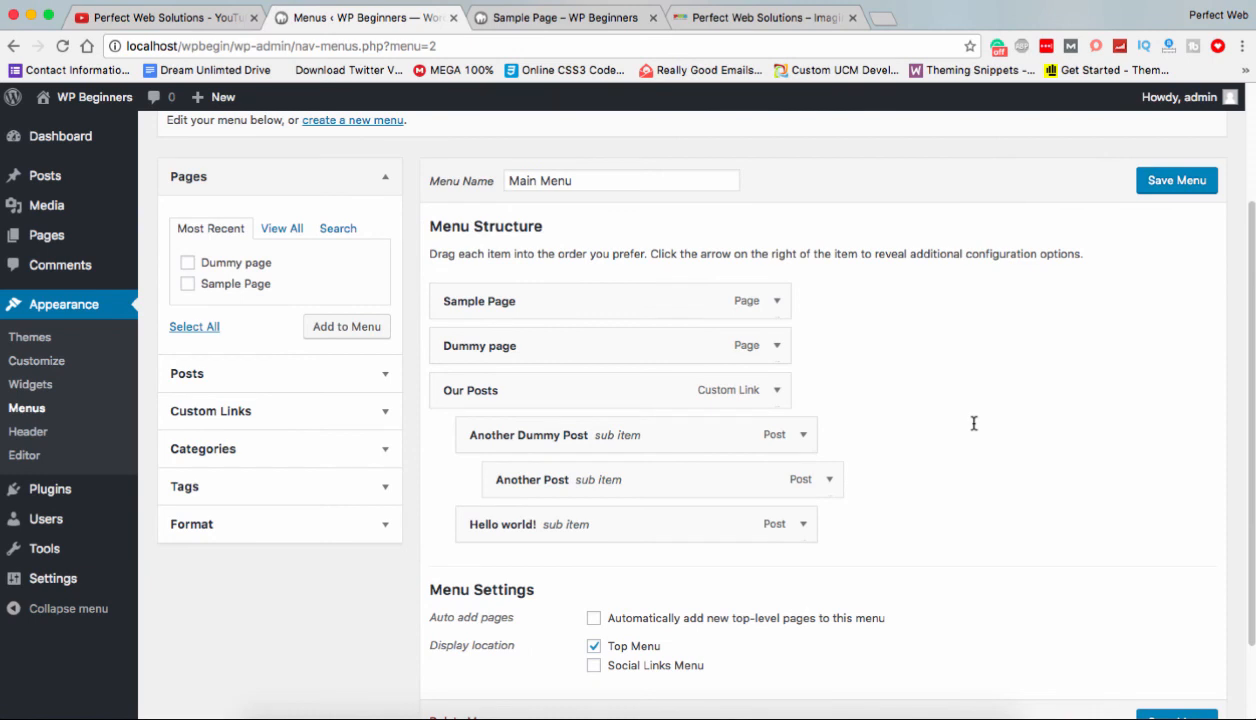
scroll(975, 424, down, 1)
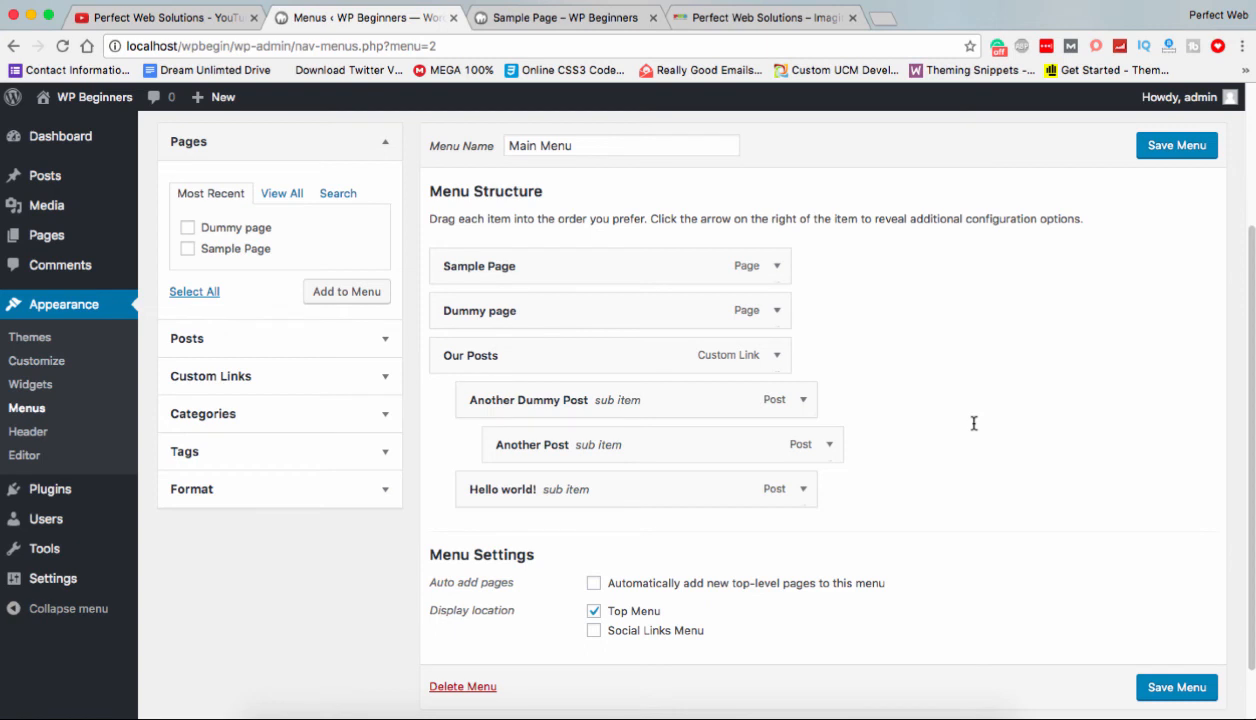
drag(592, 449, 571, 453)
scroll(700, 486, down, 2)
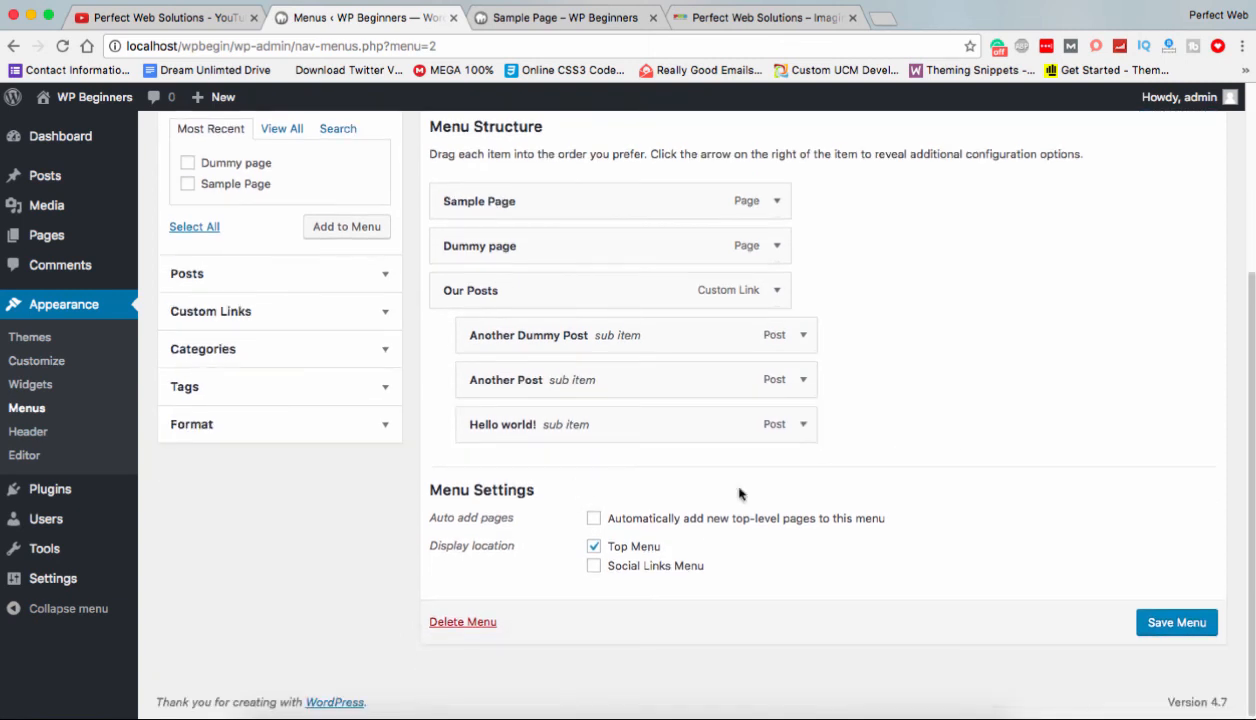
click(1170, 622)
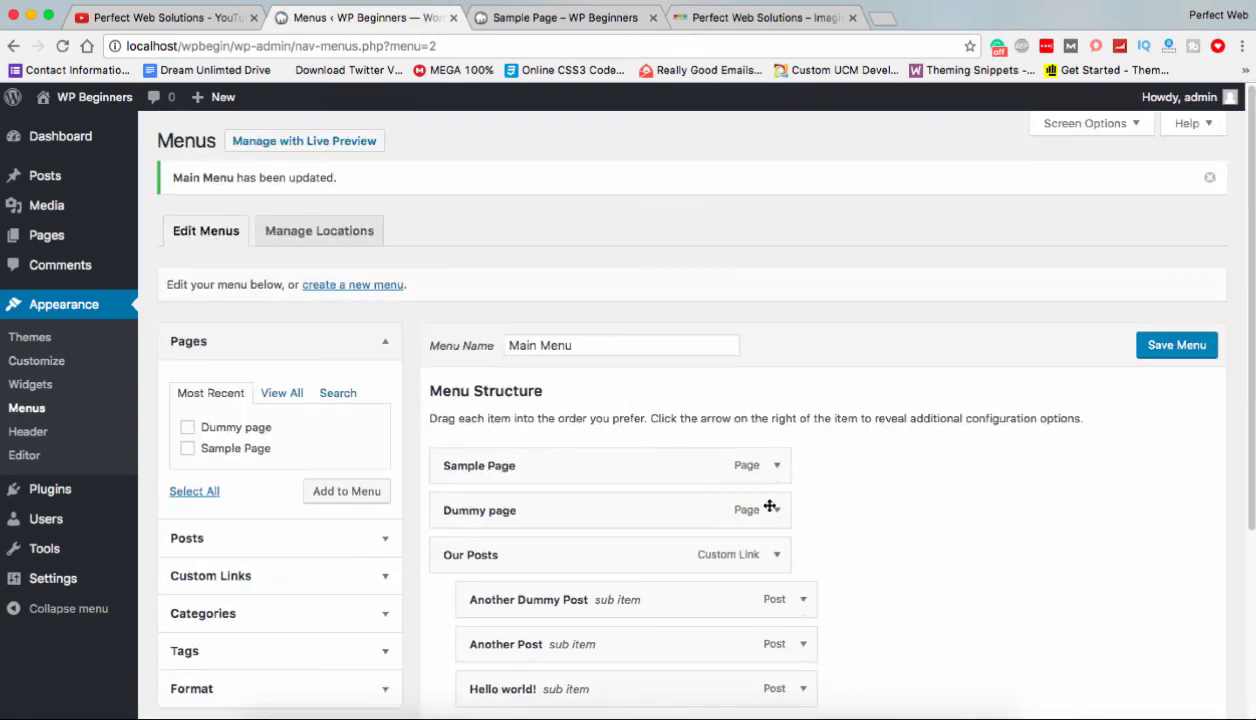
Create a new menu named Social Media.
click(348, 289)
click(624, 296)
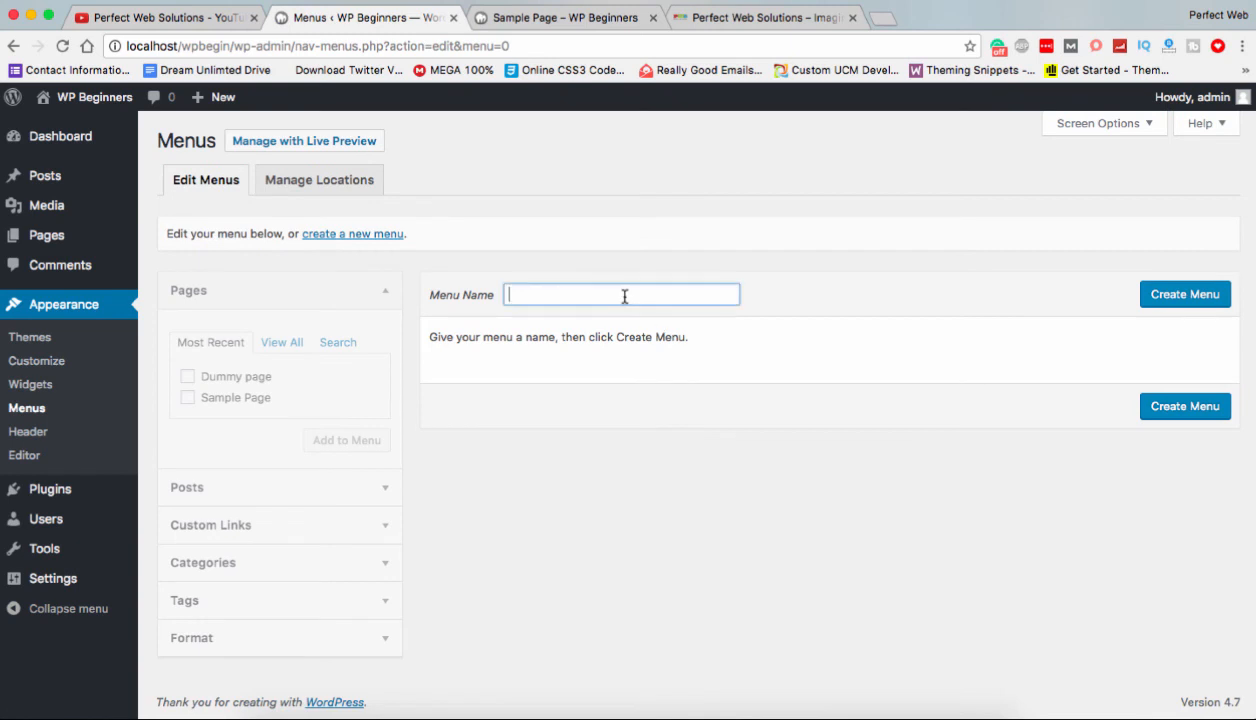
text(`s)
text(Social Media)
click(1189, 297)
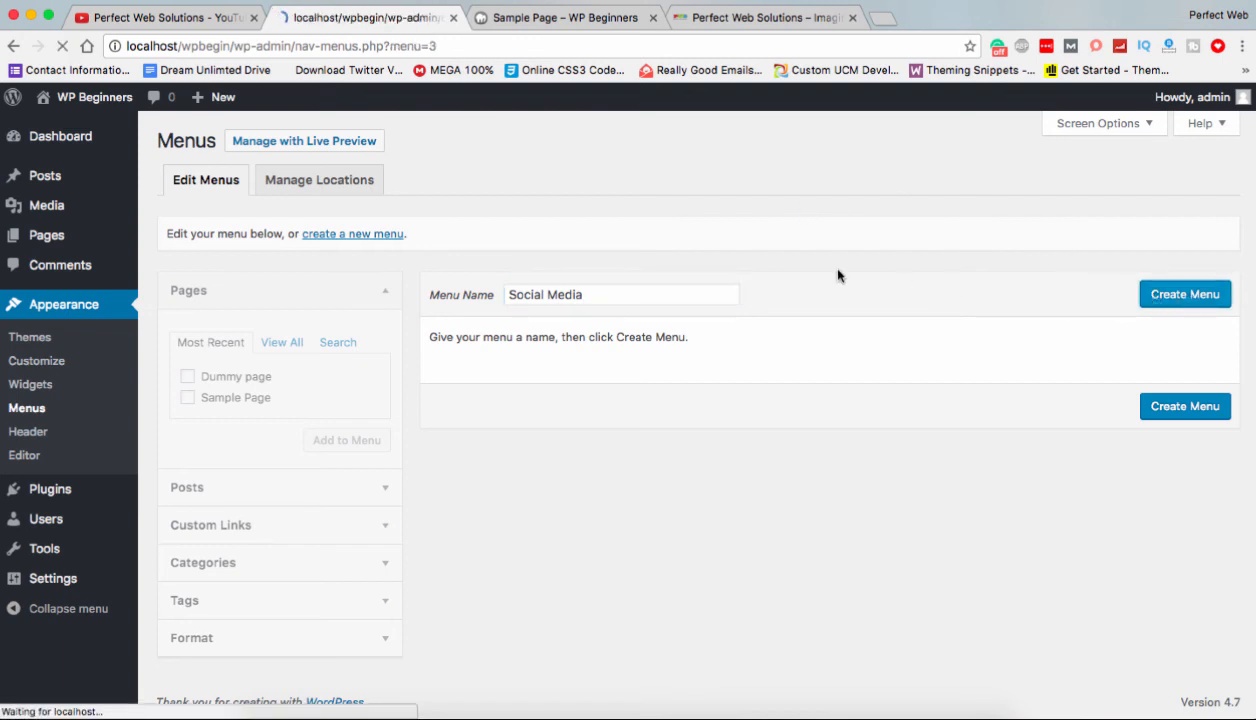
Assign the Social Media menu to the Social Links Menu display location and save the menu.
scroll(588, 507, down, 1)
click(593, 516)
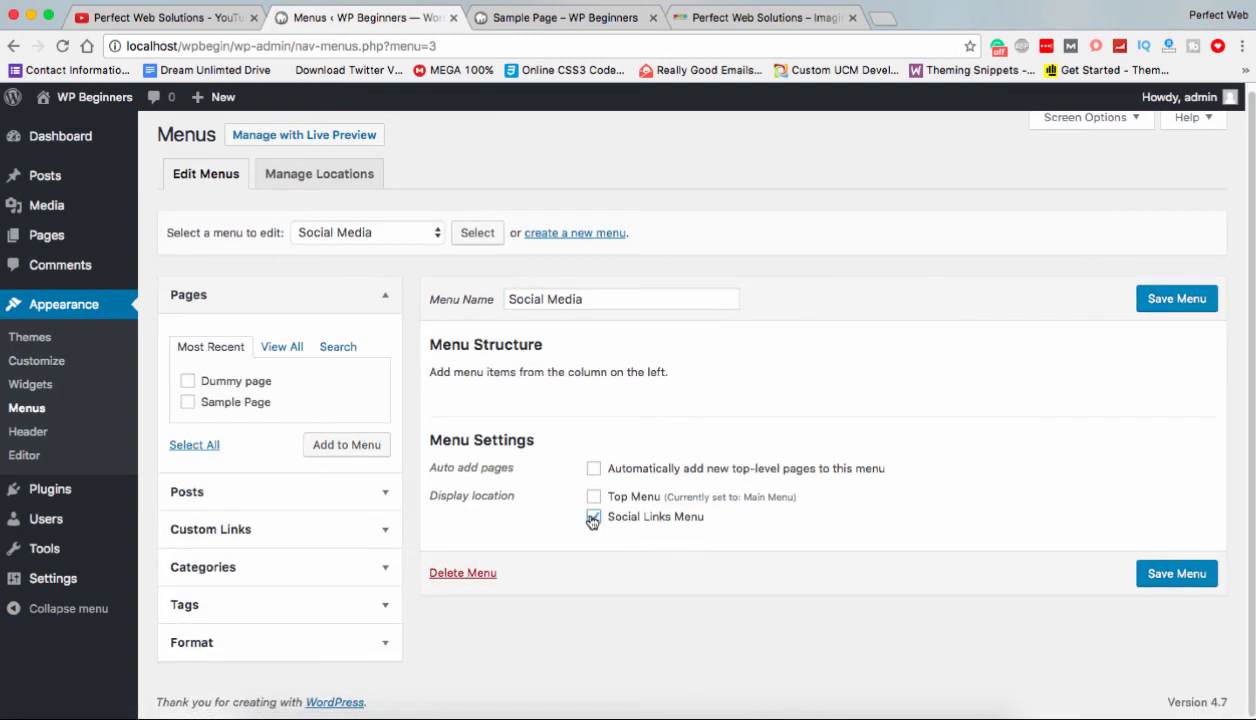
click(1200, 578)
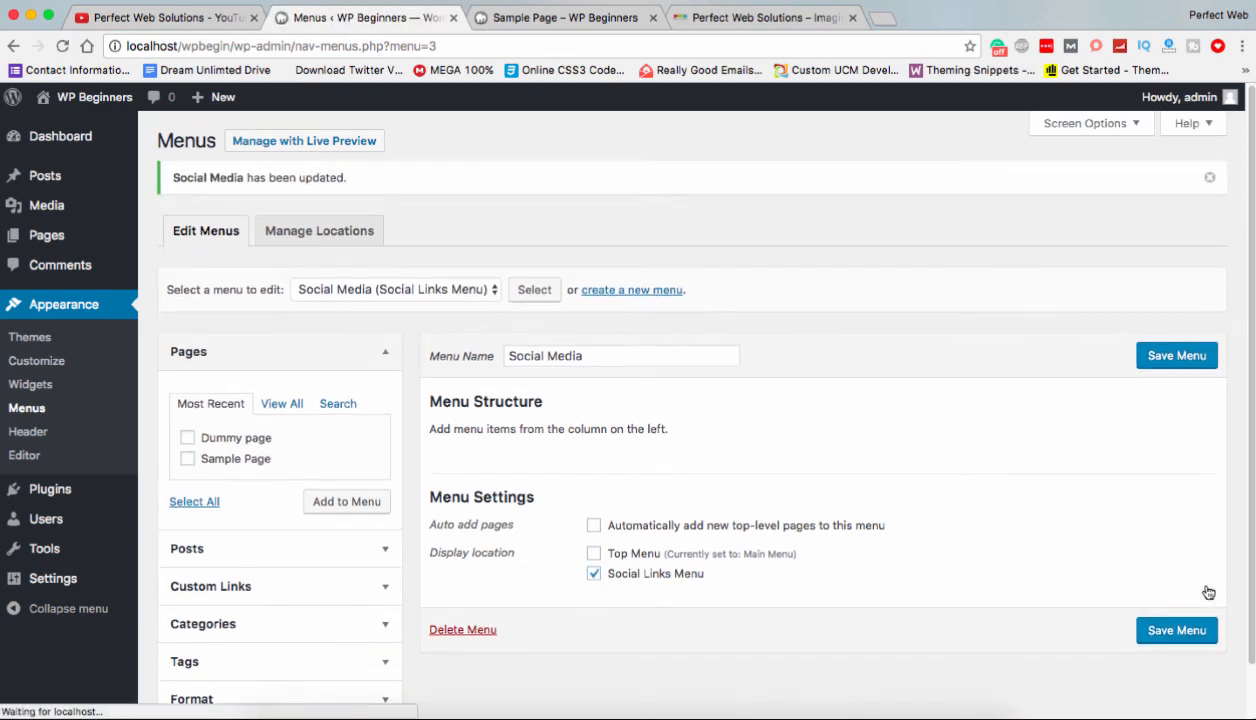
scroll(716, 376, down, 1)
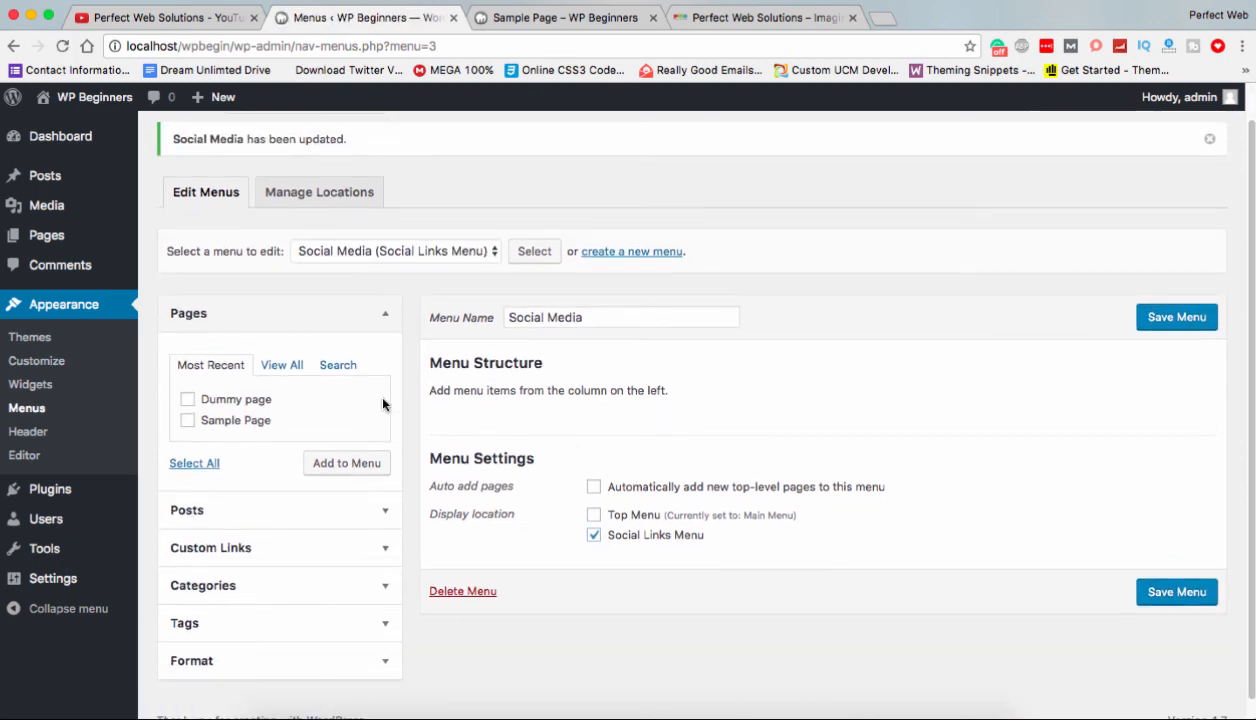
click(350, 317)
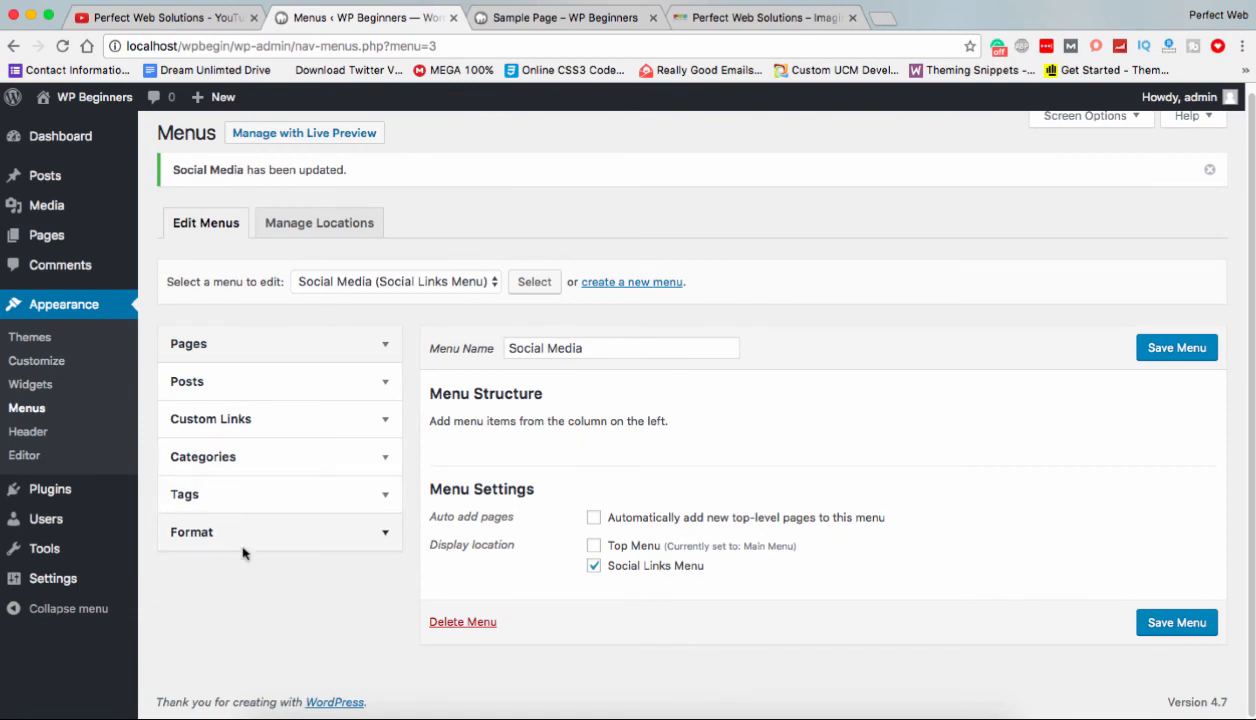
click(240, 421)
click(290, 476)
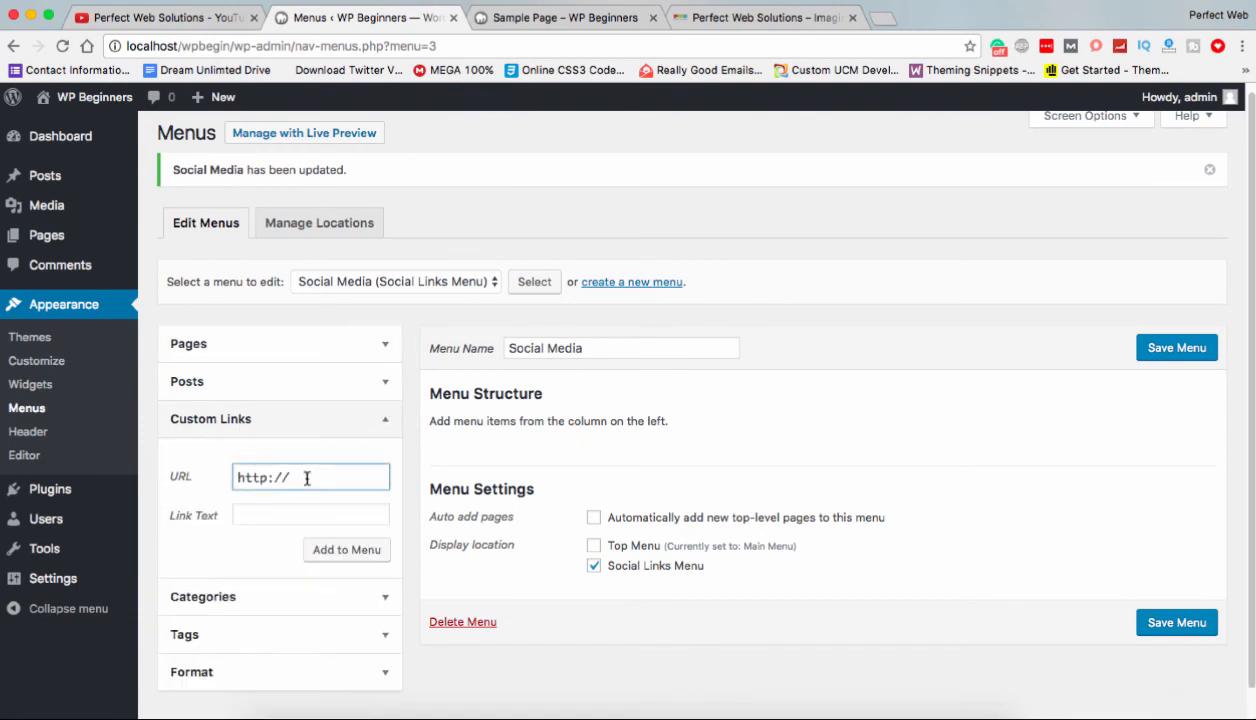
text(faceboo)
text(k.com/perfect)
text(websolutions)
click(310, 514)
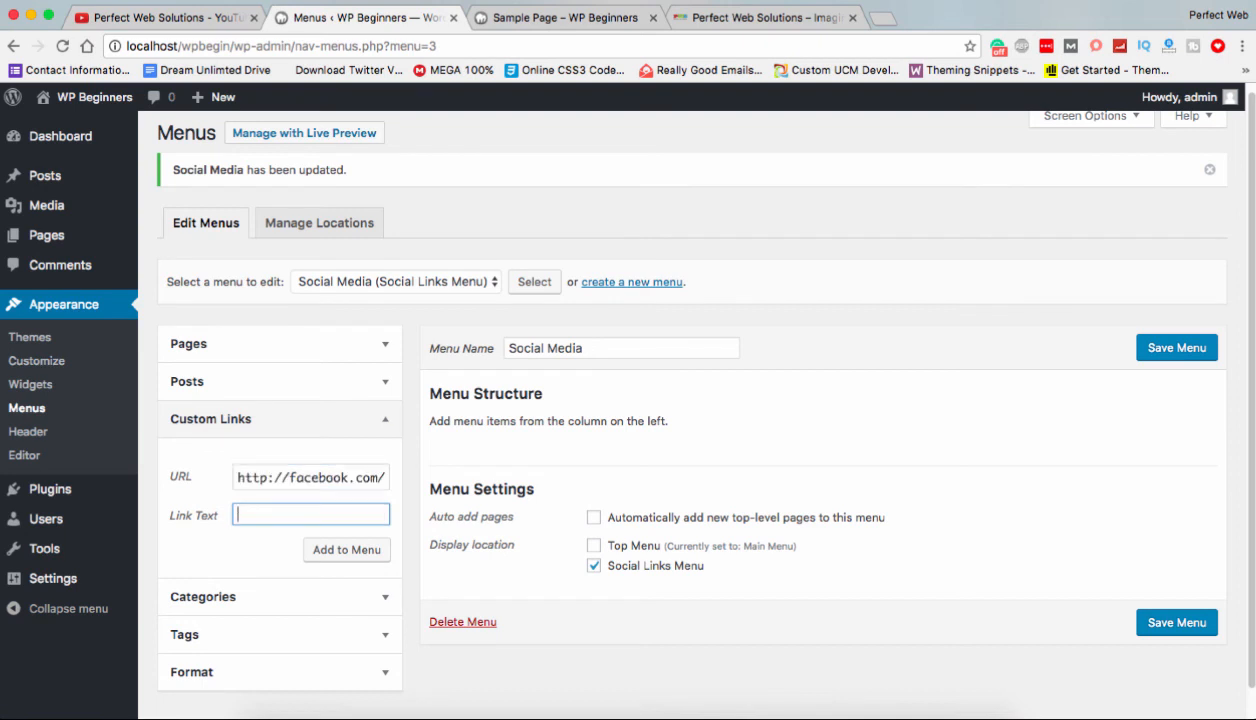
text(Perfect Web Solutions)
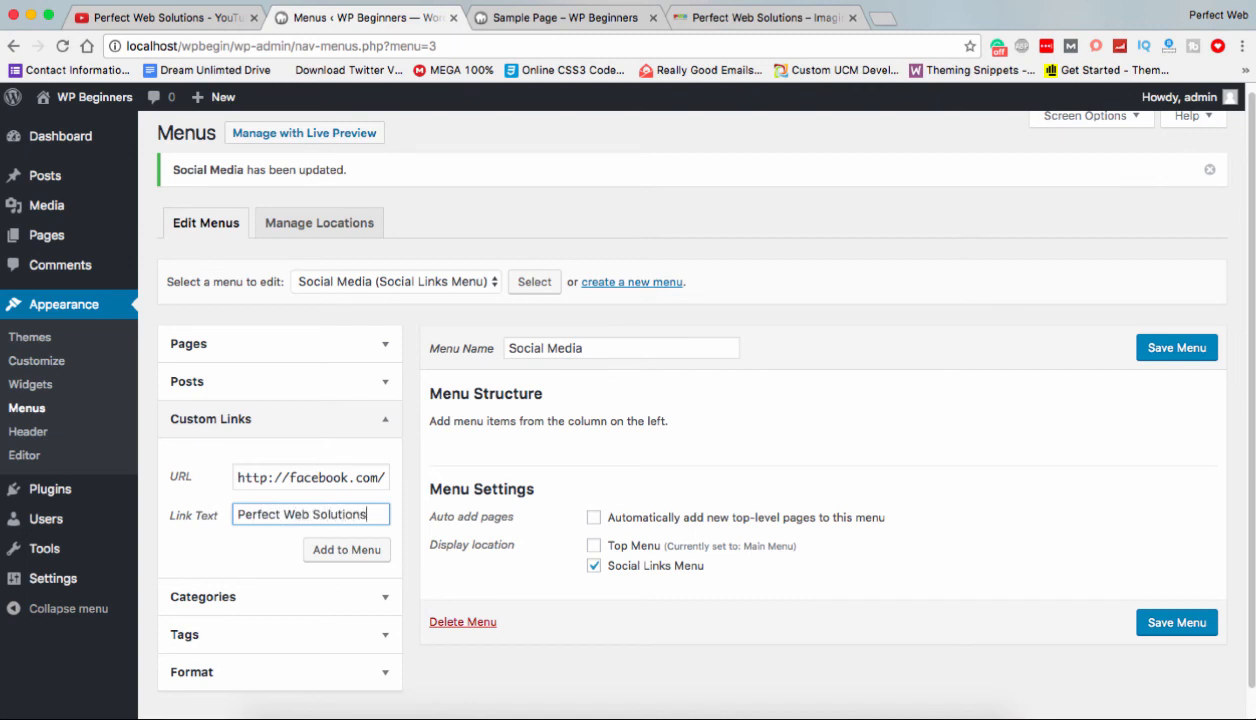
click(344, 549)
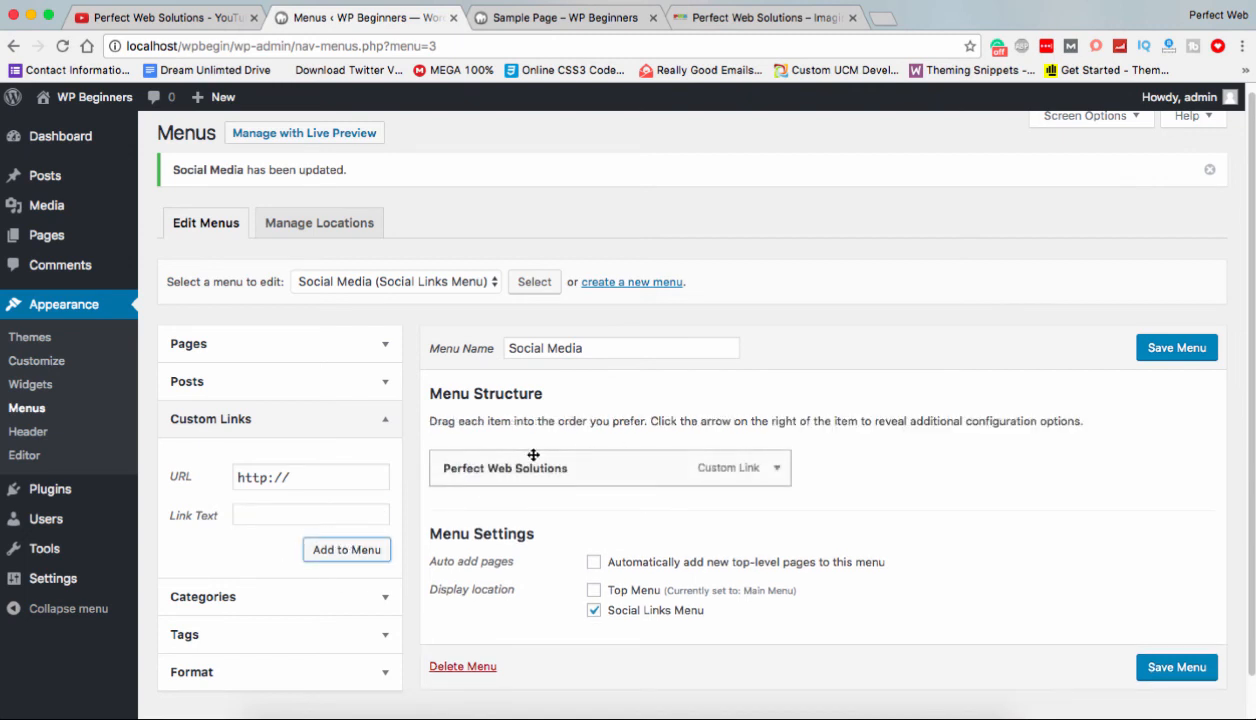
click(342, 477)
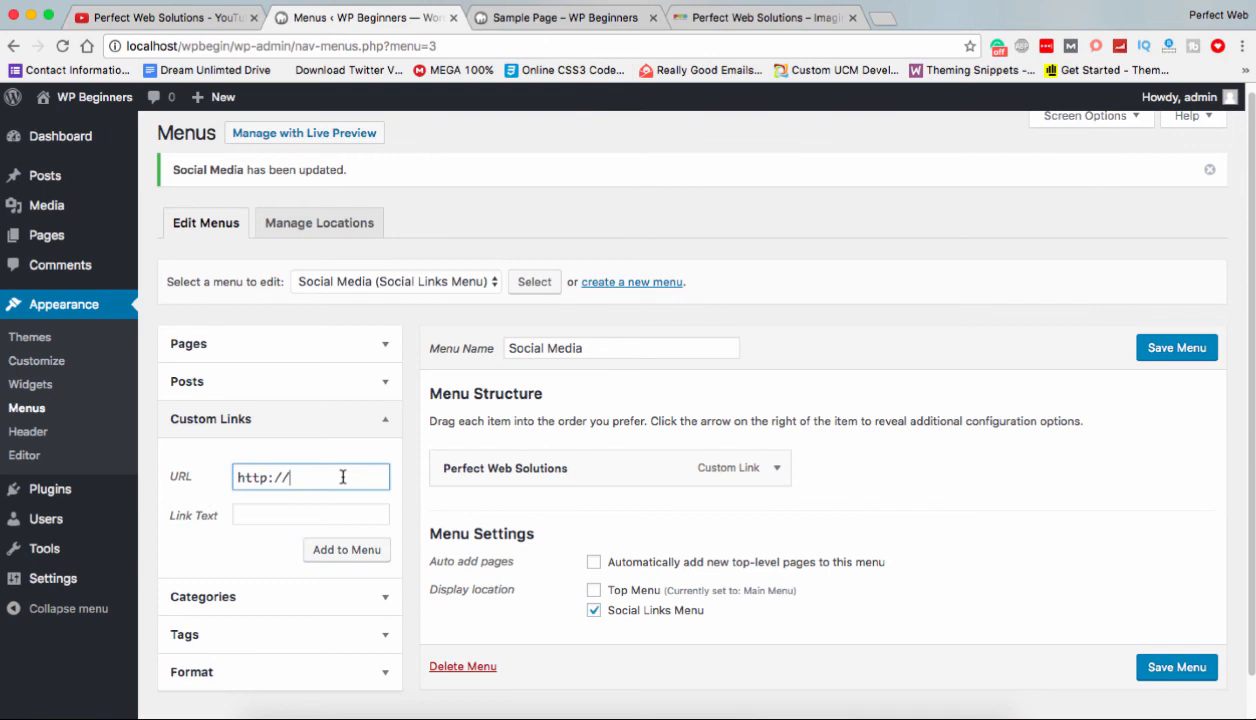
text(twitter.com)
text(/perfect)
key(Tab)
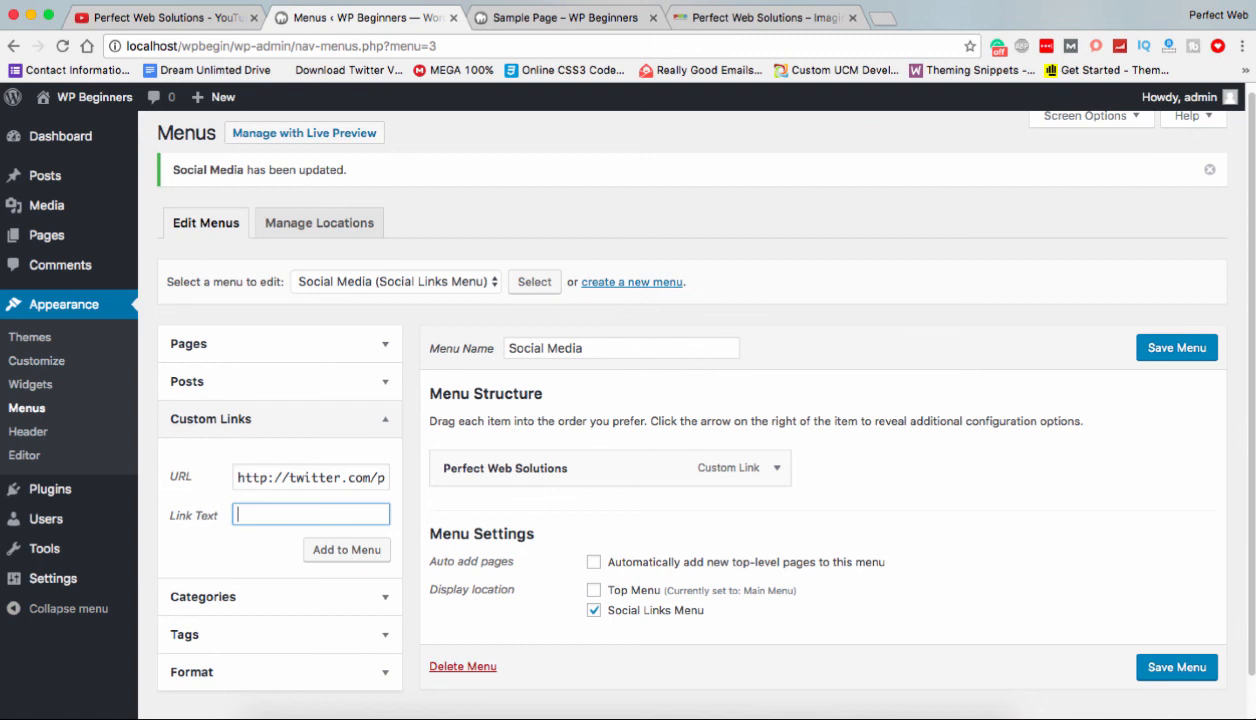
text(Twitter)
click(356, 549)
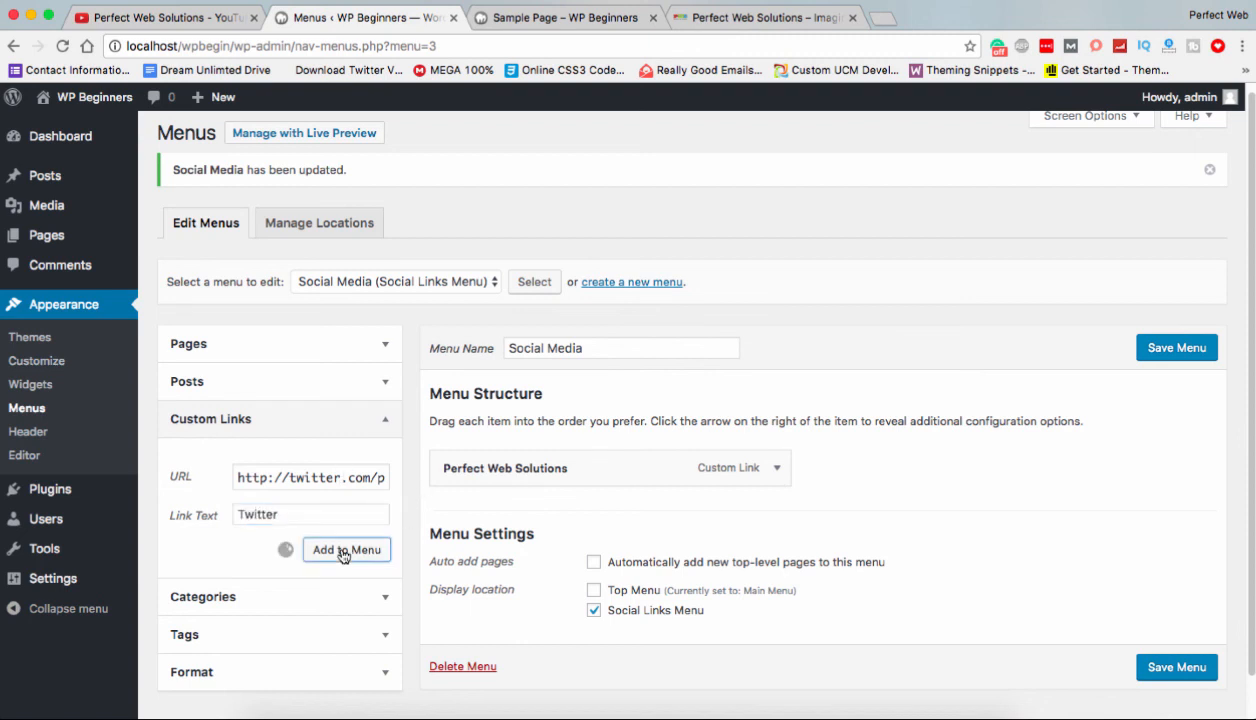
click(314, 472)
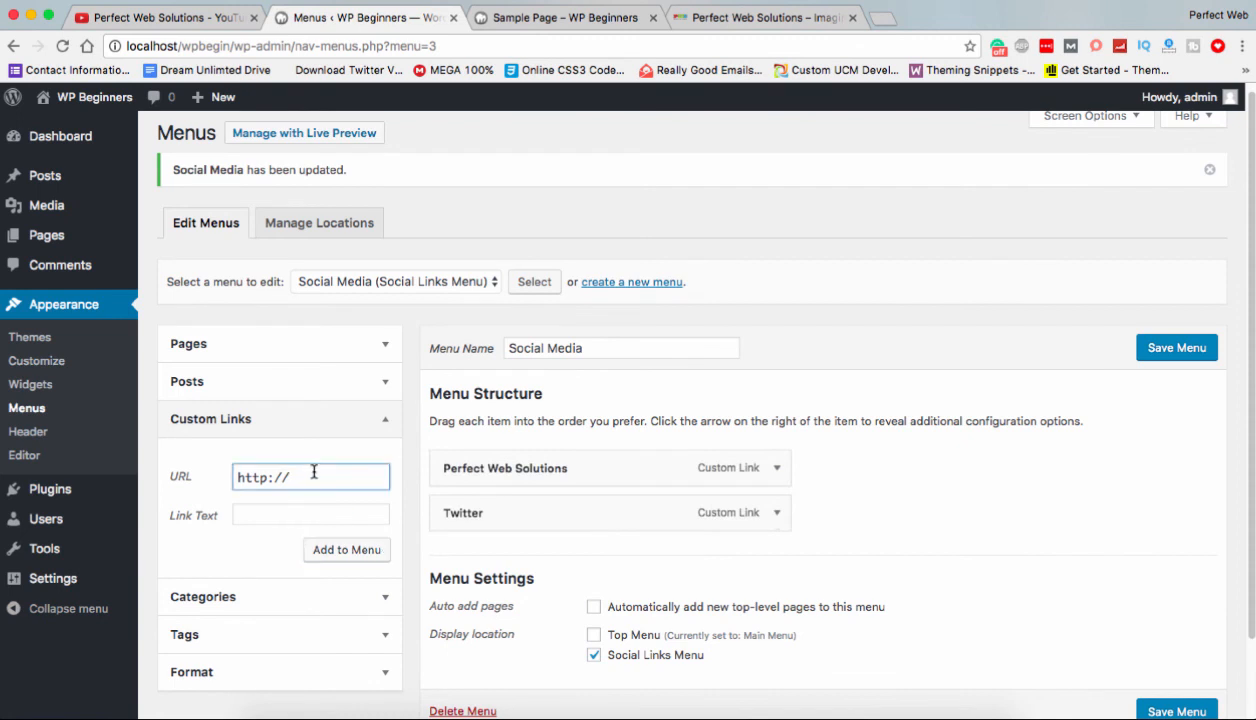
text(g)
text(lus.googl)
text(e.com/perfectw)
text(ebsolutions)
key(Tab)
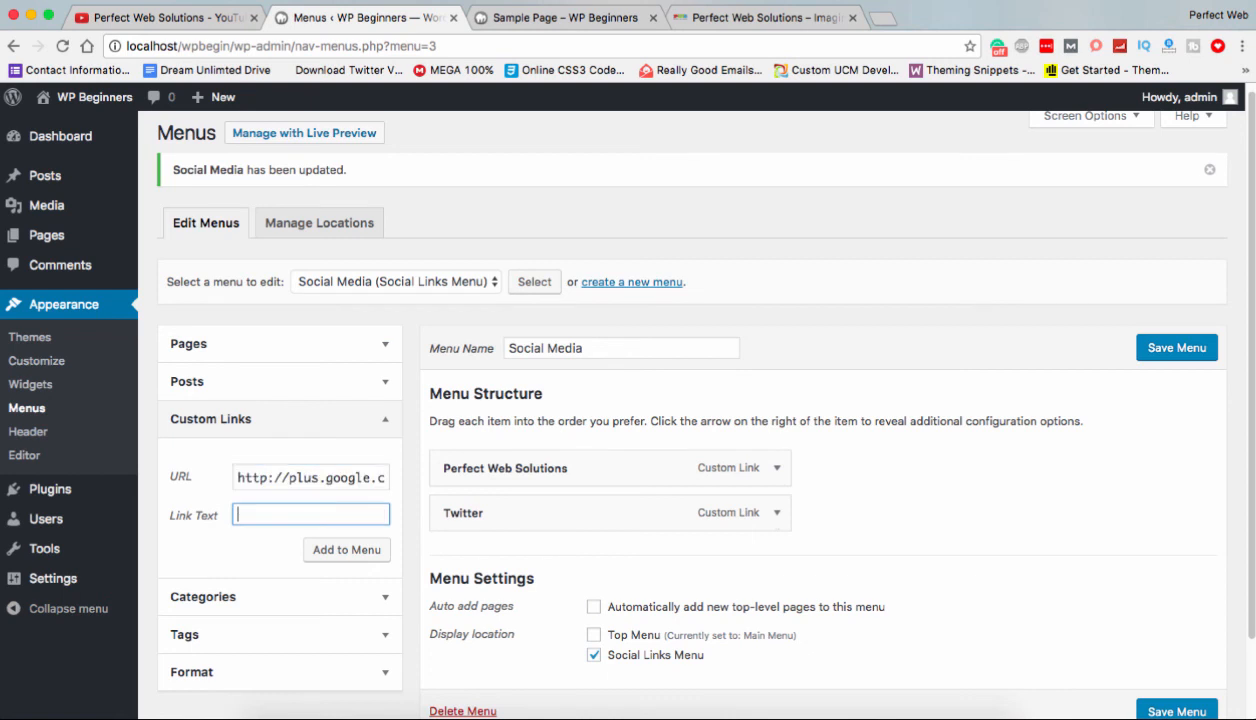
text(Google Plus)
click(344, 549)
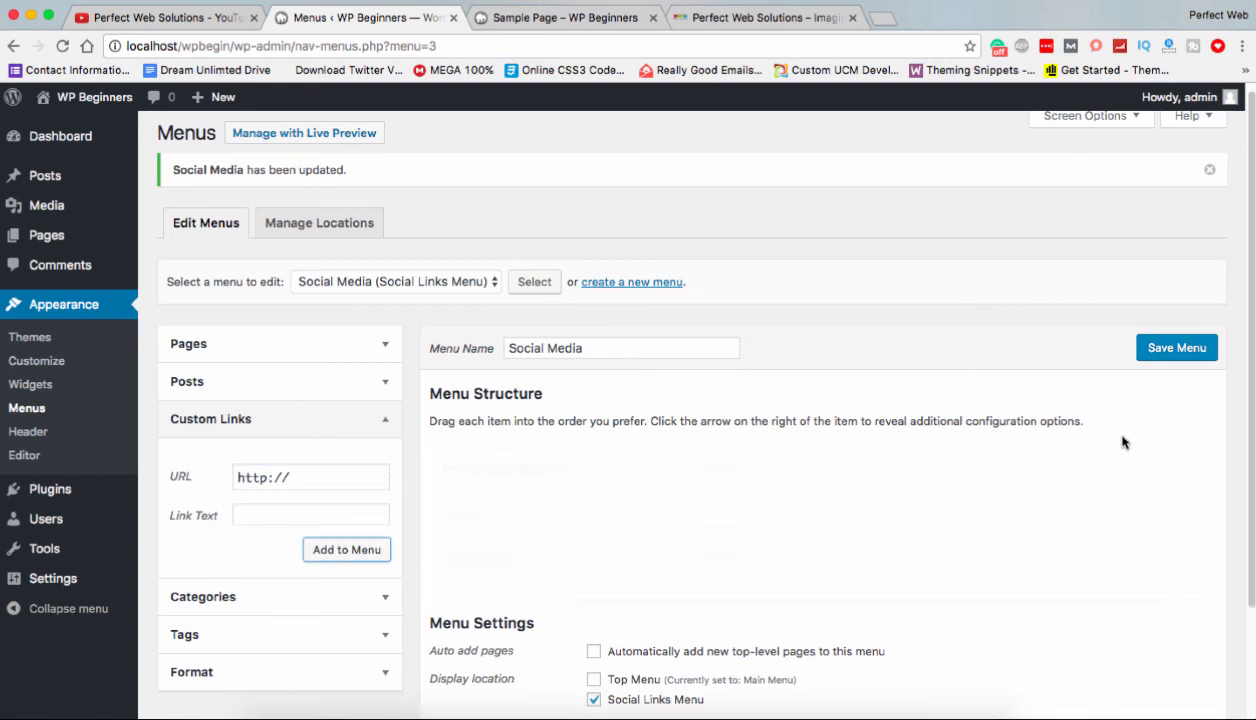
click(1165, 348)
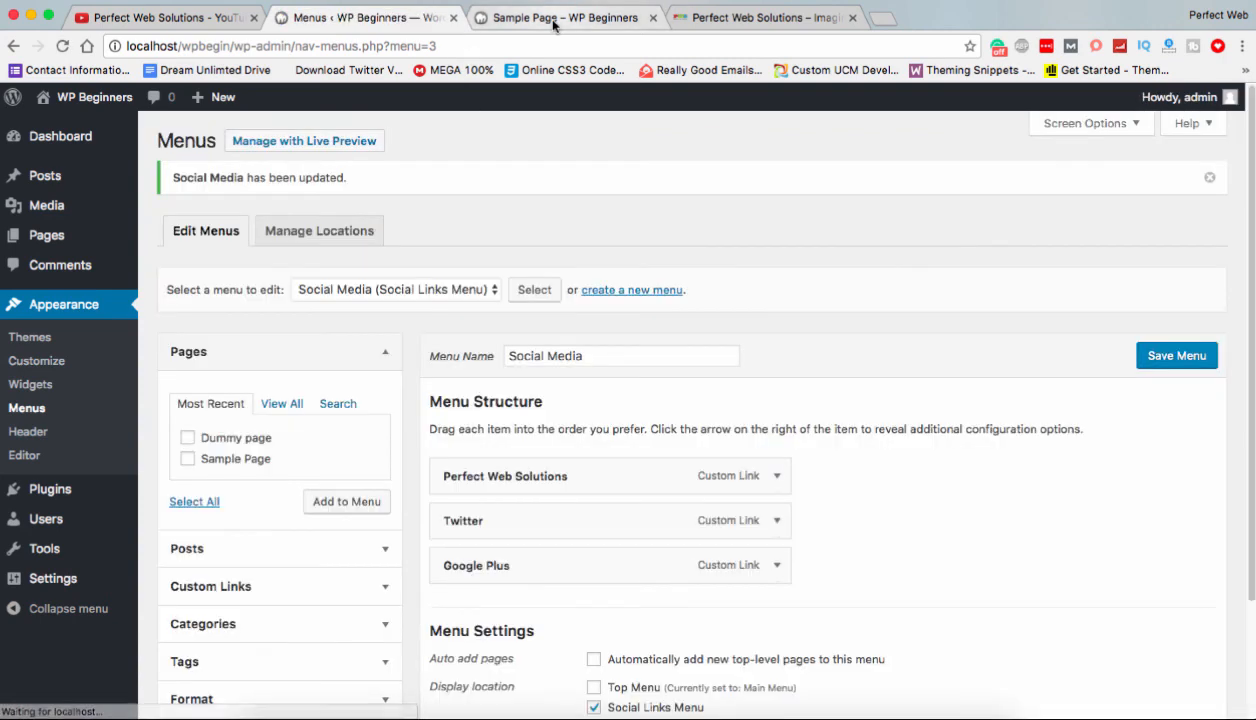
Reload the site's Sample Page and check the social link icons in the footer.
click(553, 22)
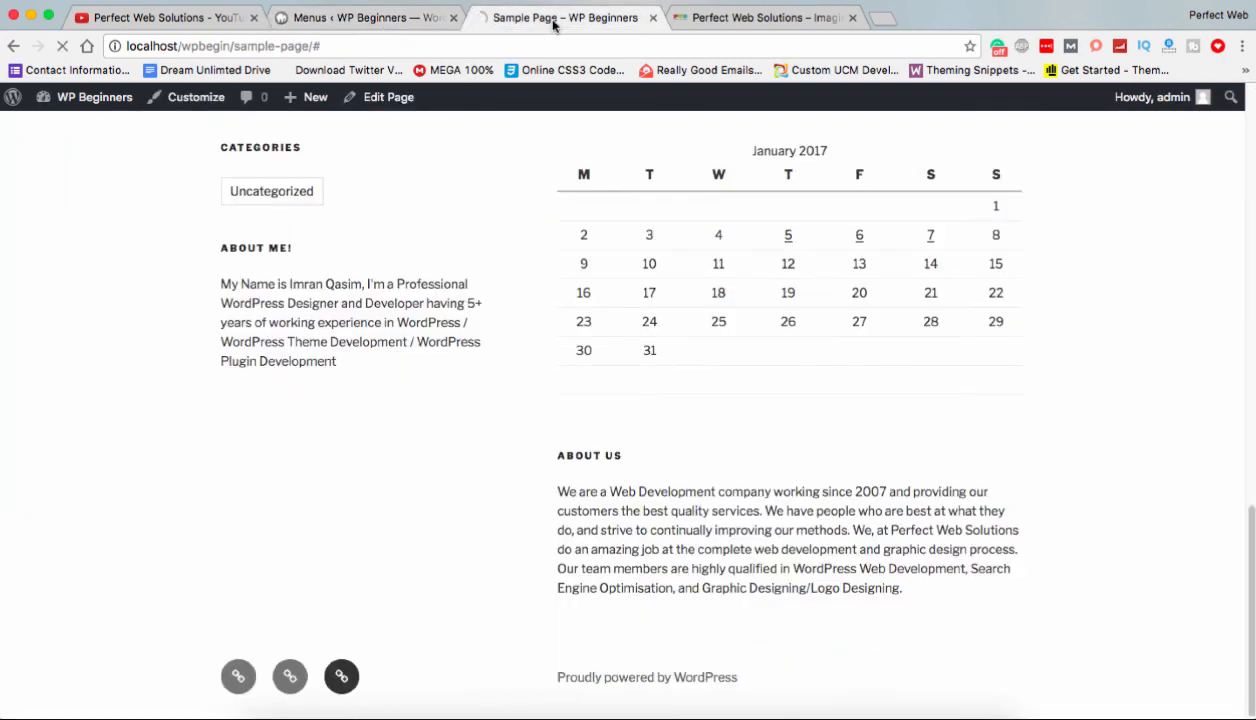
key(super+r)
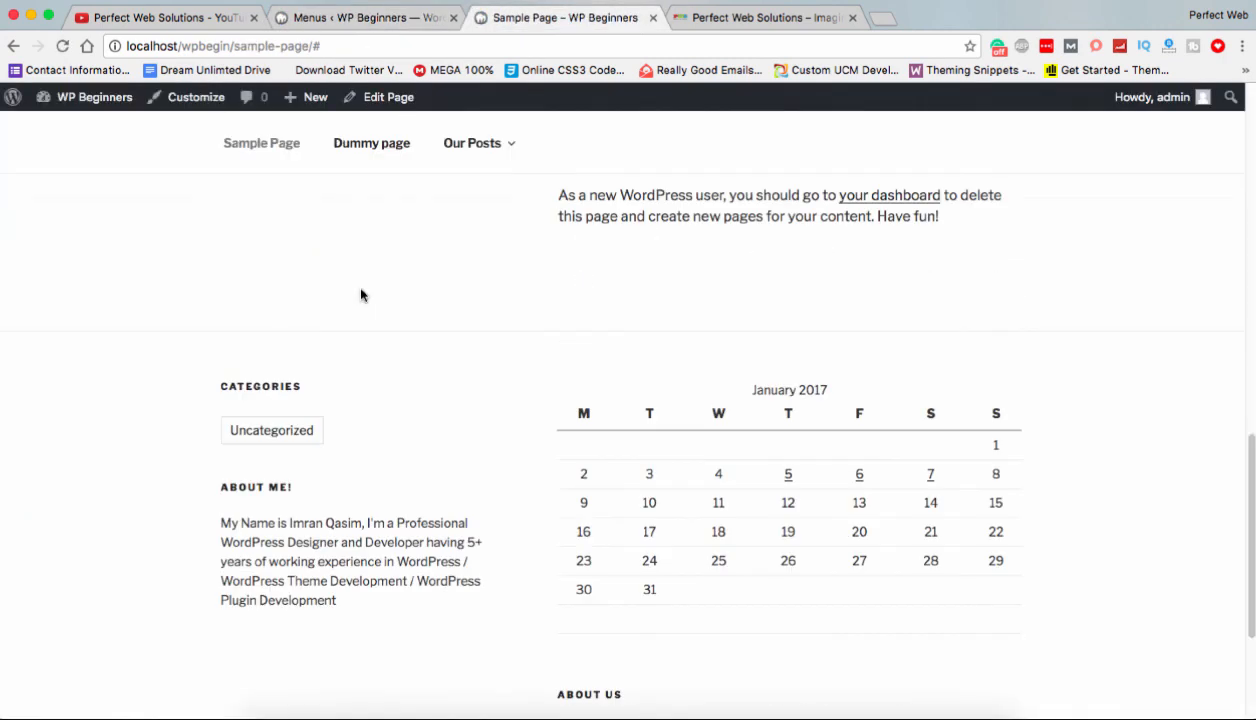
scroll(426, 297, down, 5)
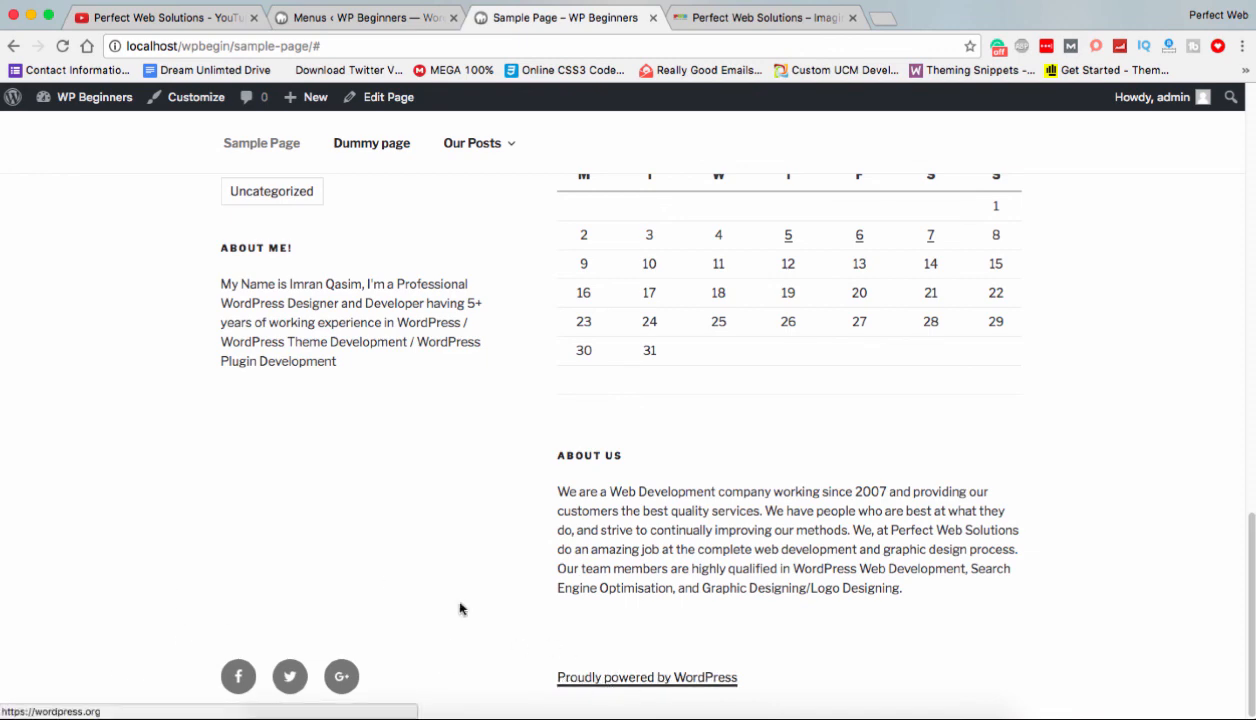
scroll(460, 605, up, 15)
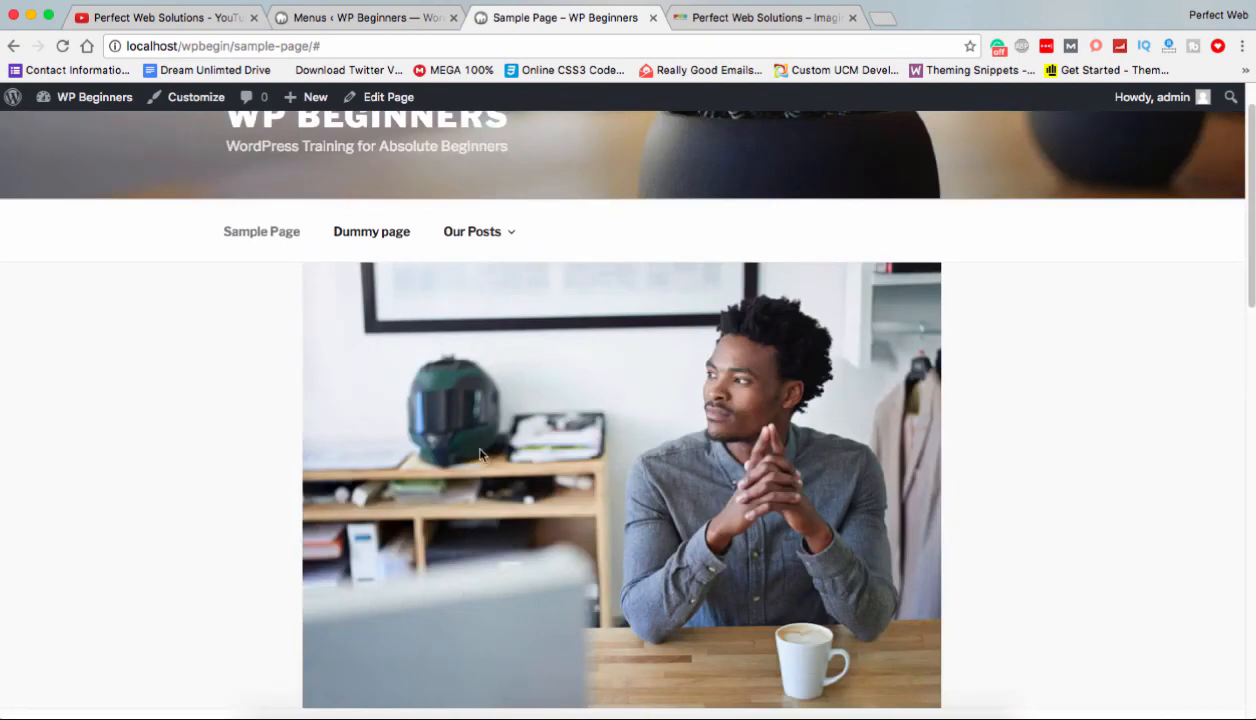
scroll(472, 447, up, 1)
Open Sample Page from the site's top menu to check its navigation.
click(328, 24)
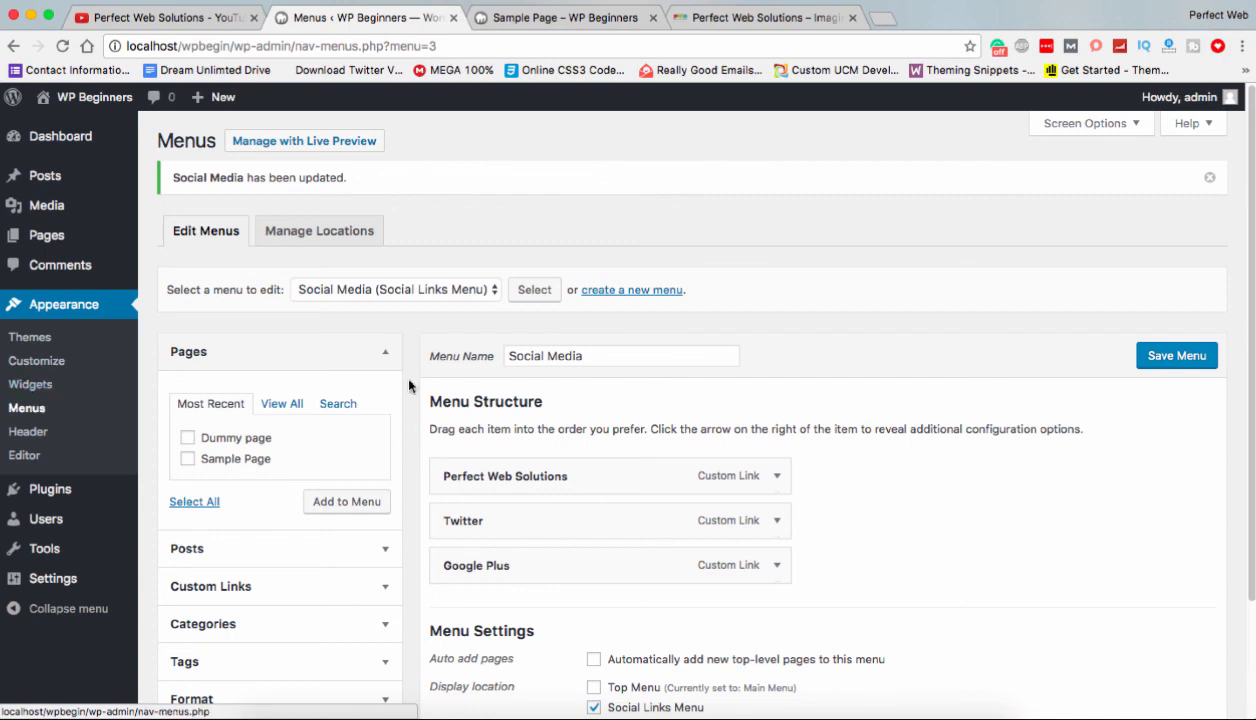
click(490, 18)
scroll(718, 433, down, 1)
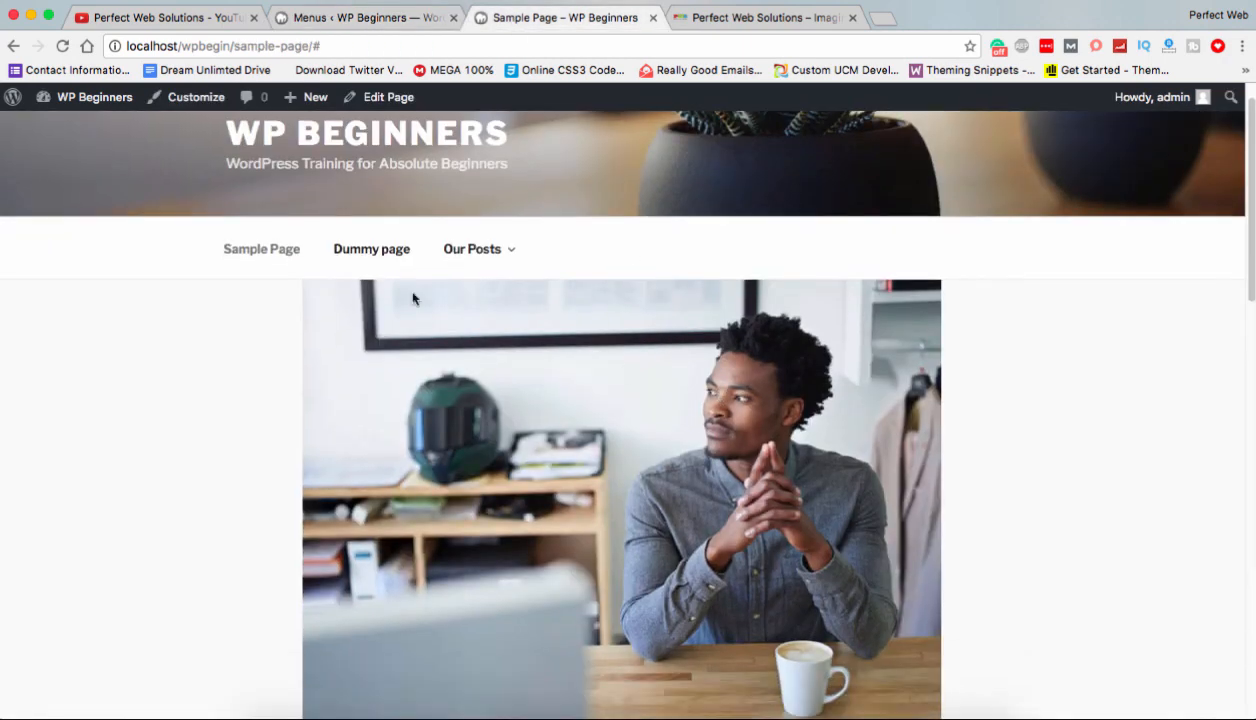
click(261, 250)
mouse_move(460, 253)
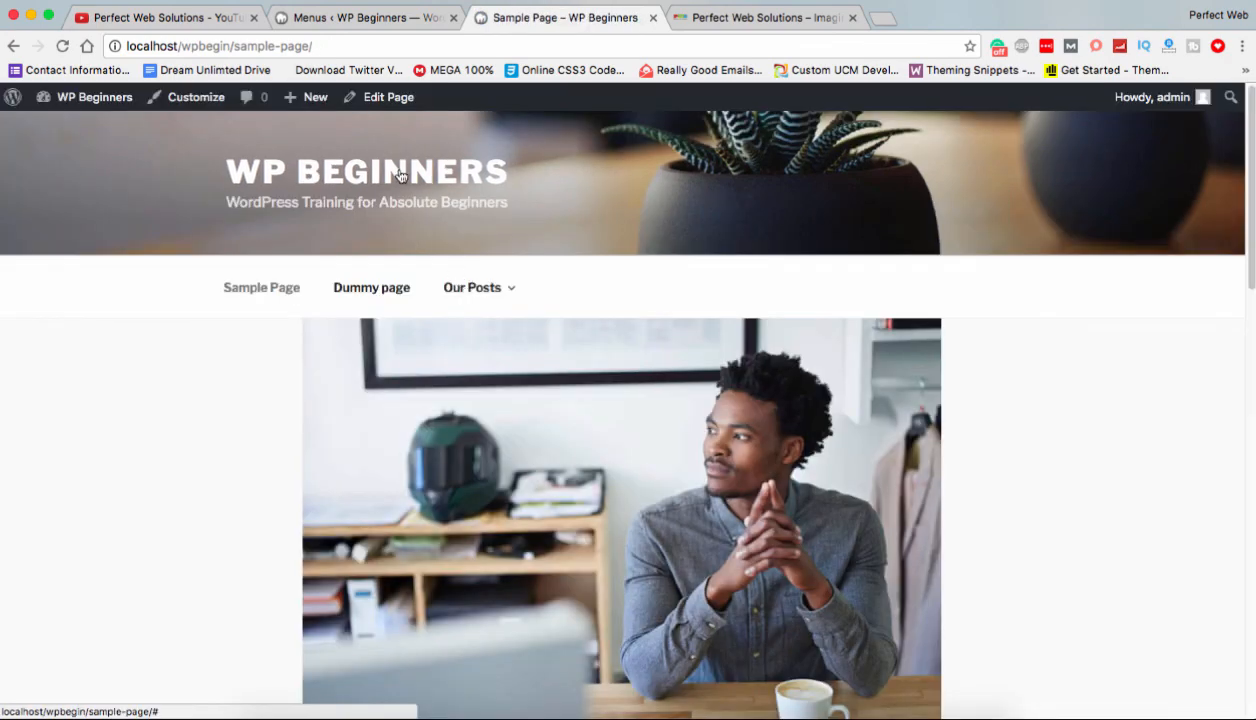
Open the site's home page and check the footer social icons and the Our Posts submenu.
click(392, 172)
scroll(42, 378, down, 5)
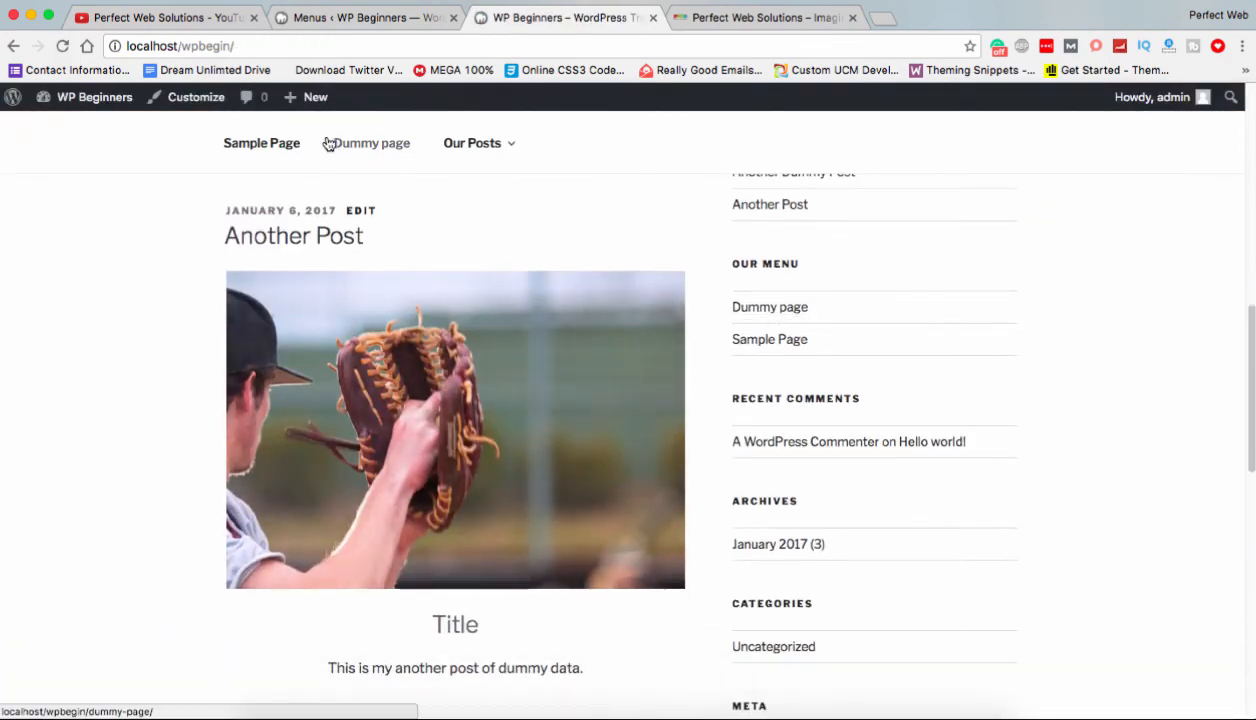
scroll(228, 198, down, 10)
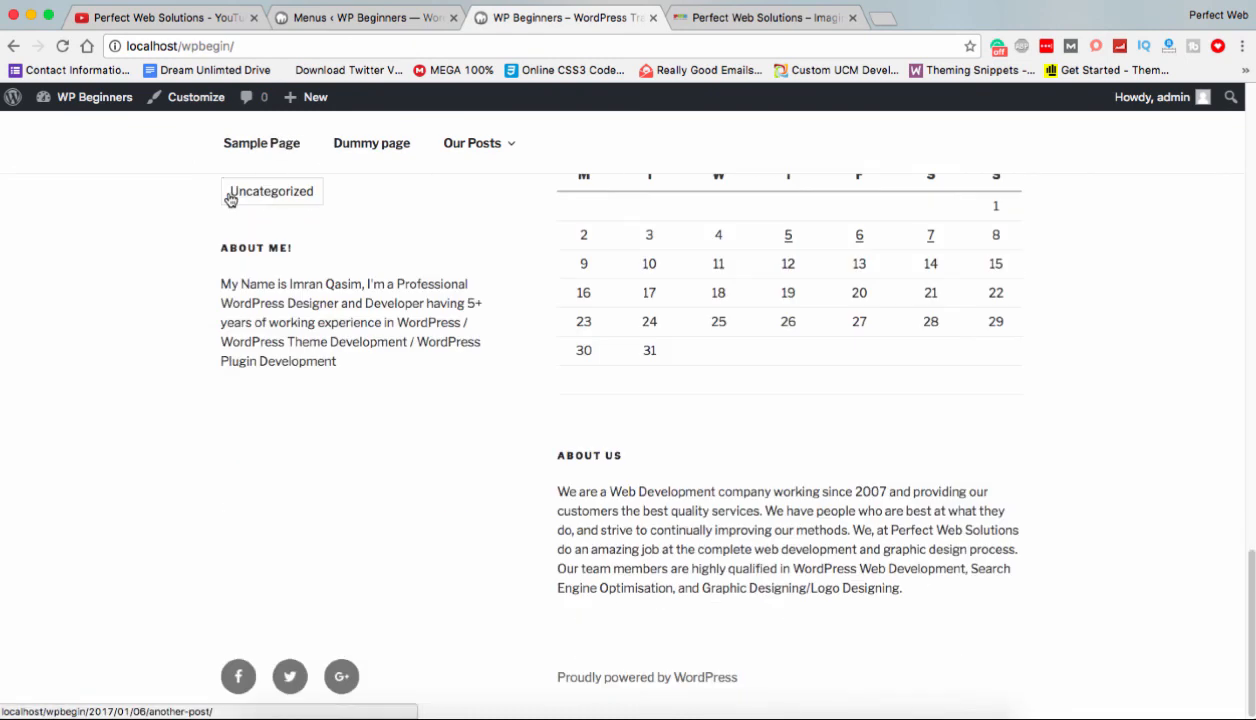
scroll(230, 196, up, 15)
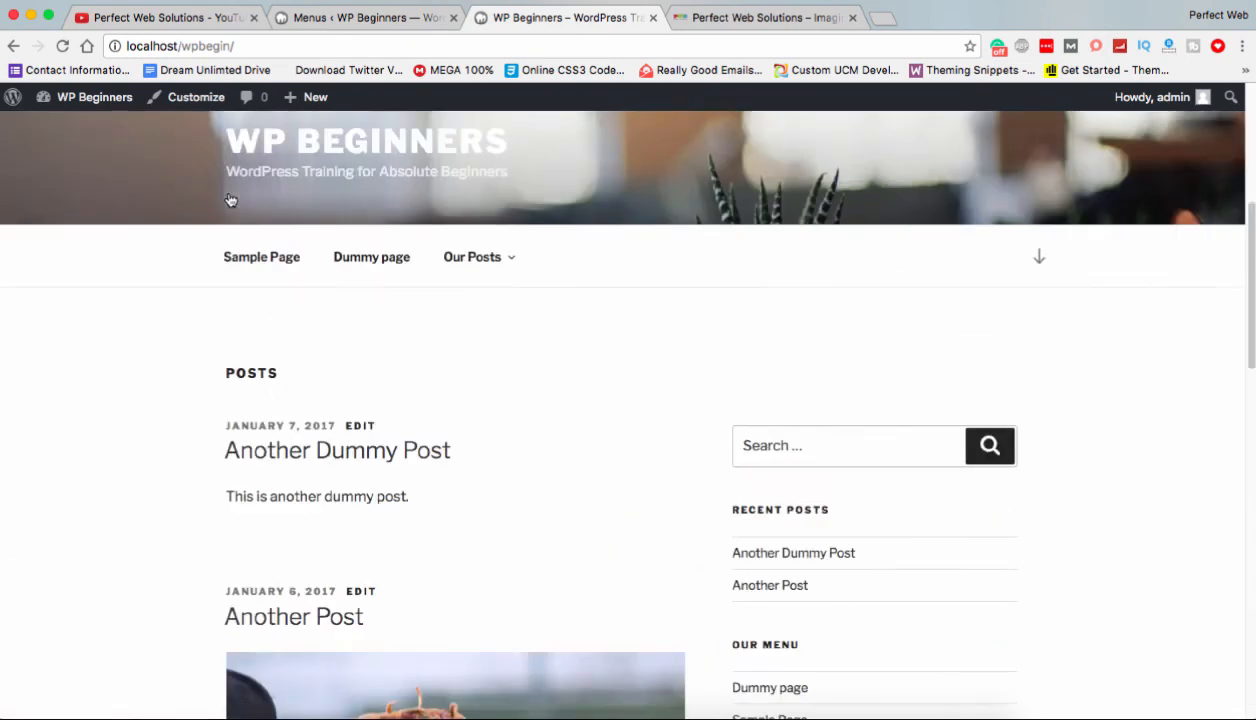
scroll(299, 290, down, 1)
mouse_move(516, 224)
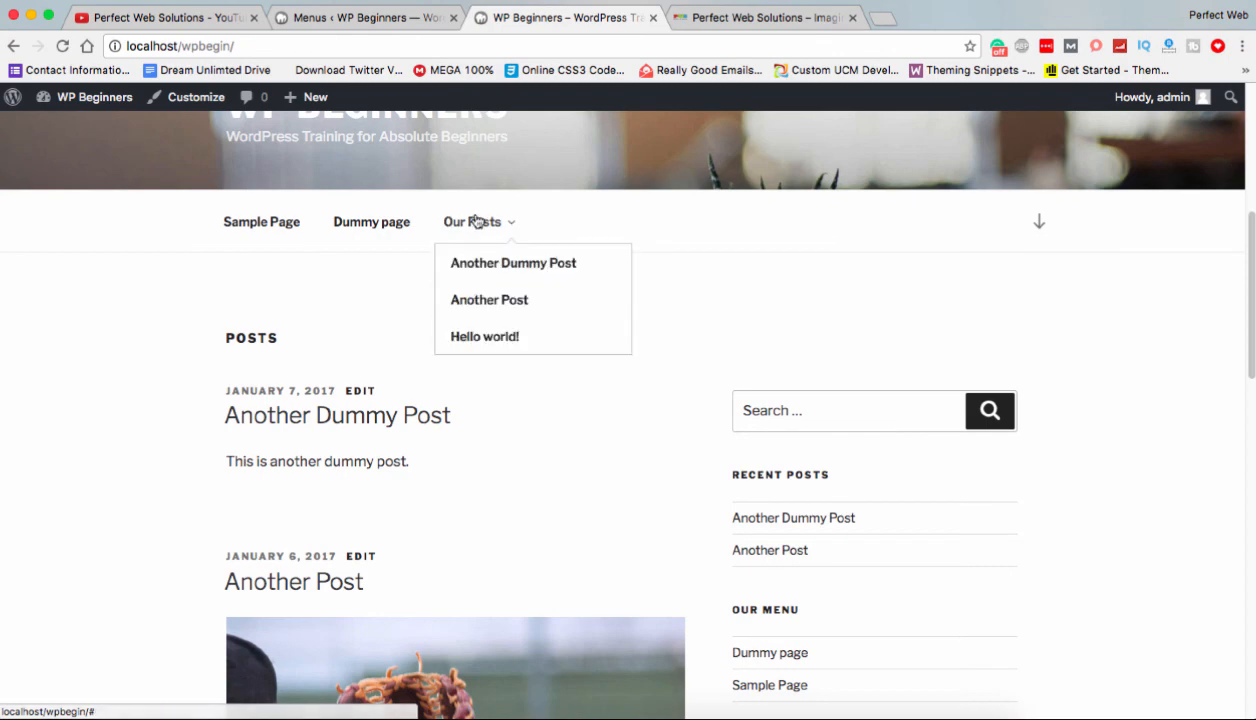
Look at the theme's Header settings in the Customizer, close them and return to the header of the site's home page.
click(350, 22)
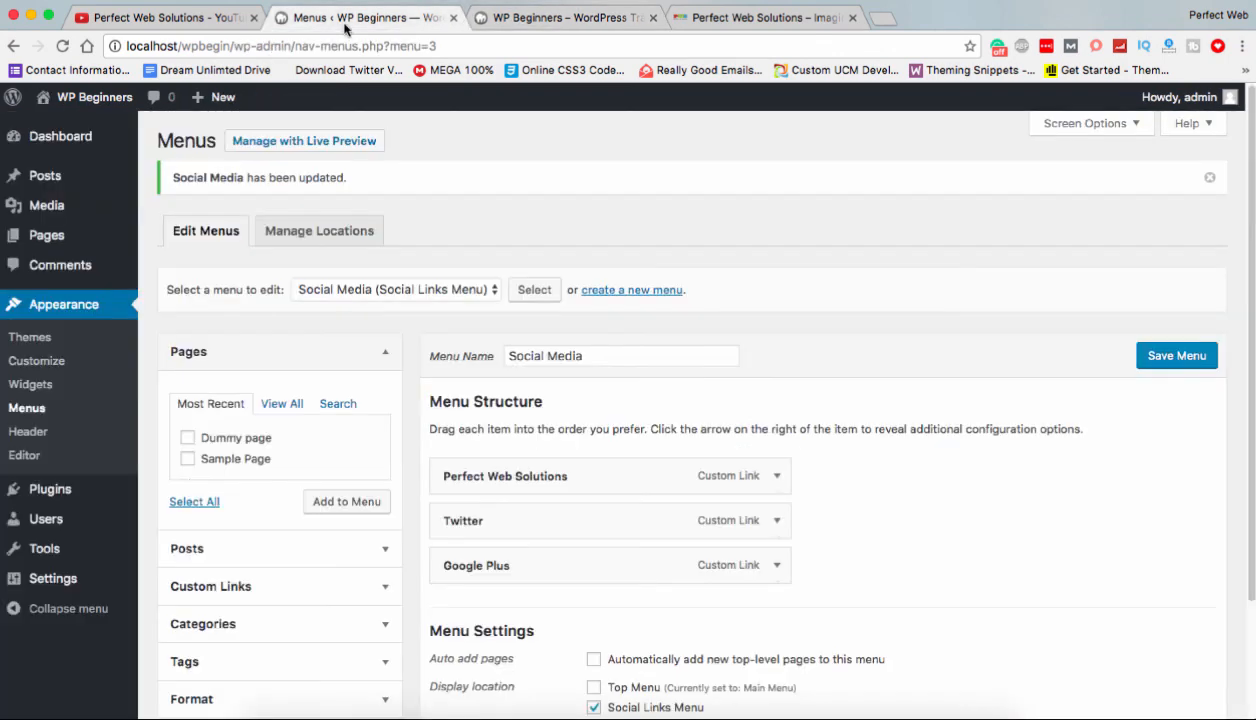
click(36, 434)
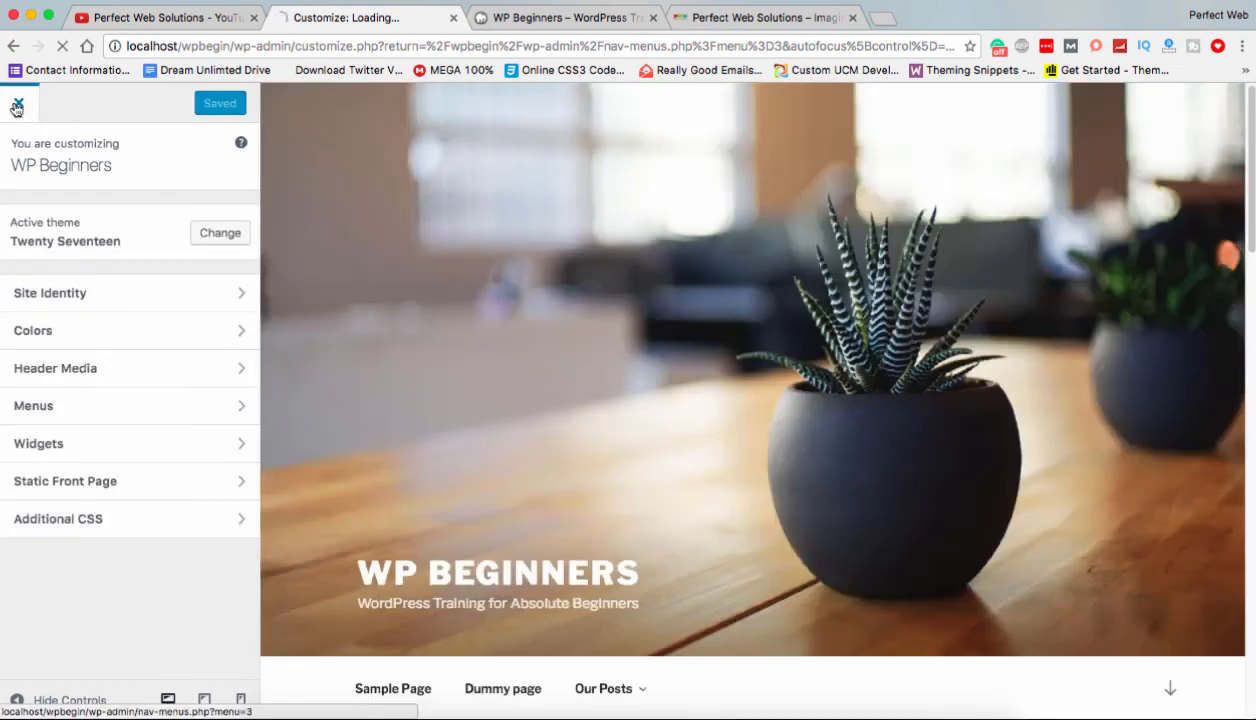
click(17, 107)
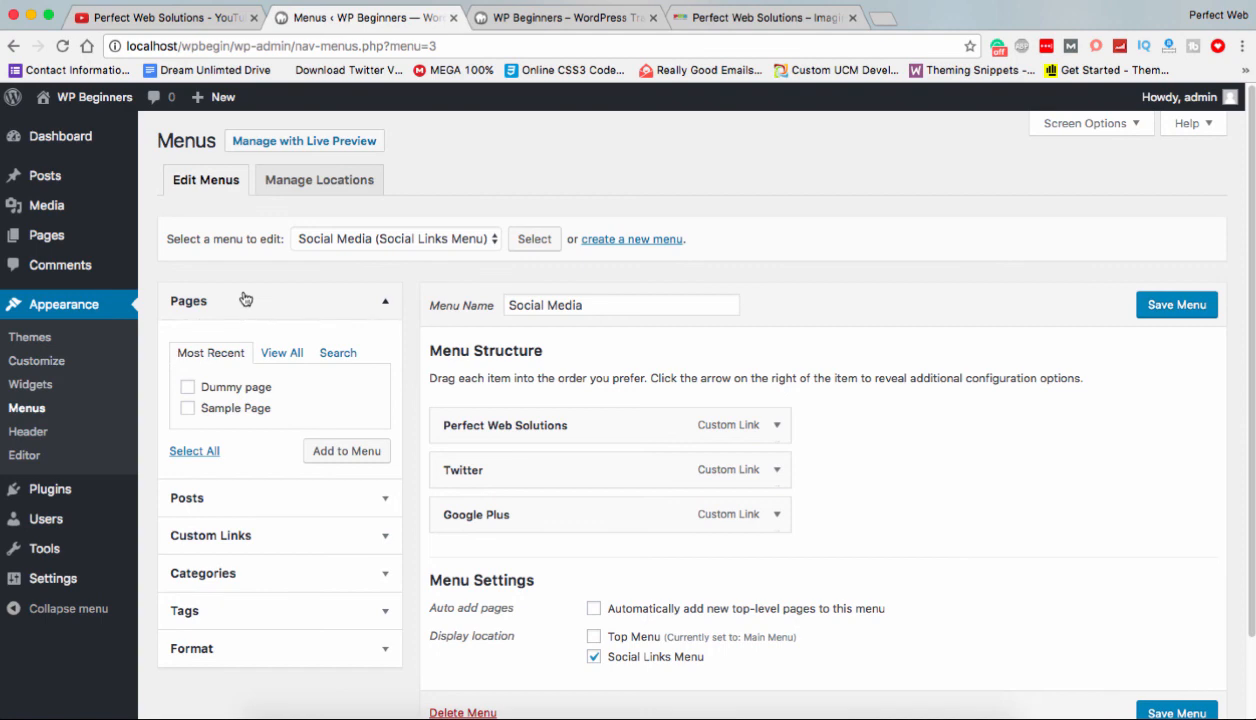
click(489, 22)
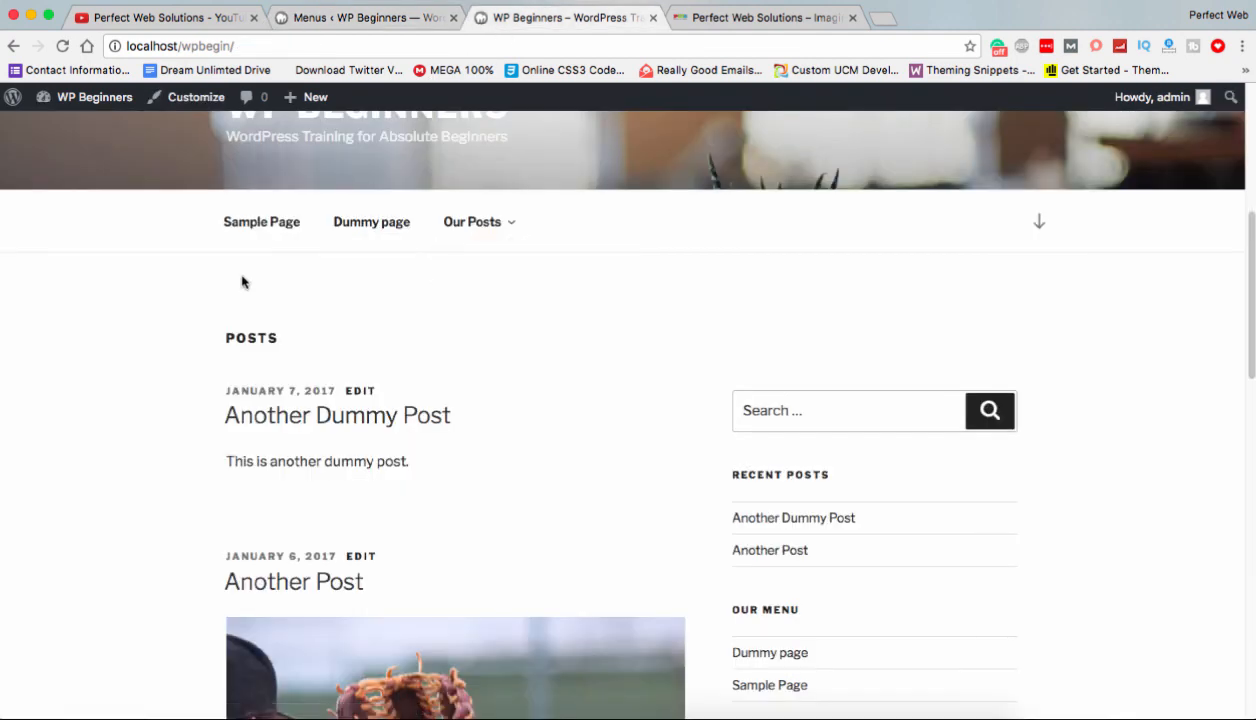
scroll(241, 279, up, 5)
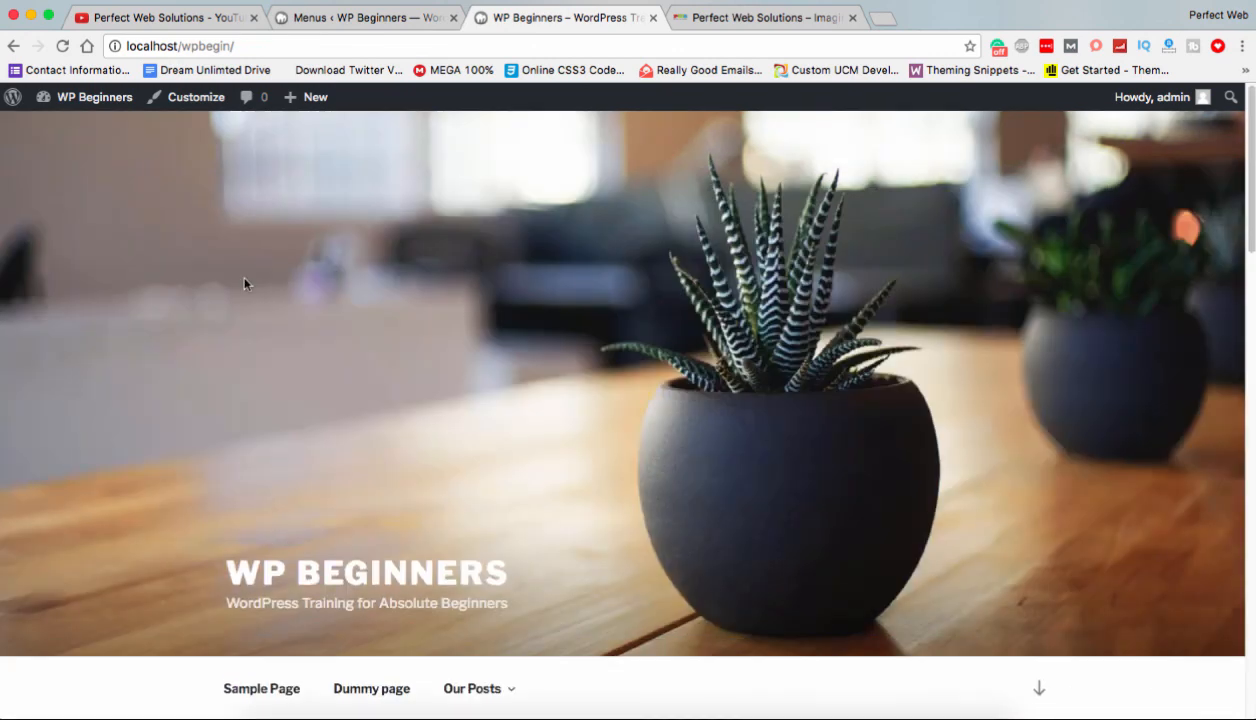